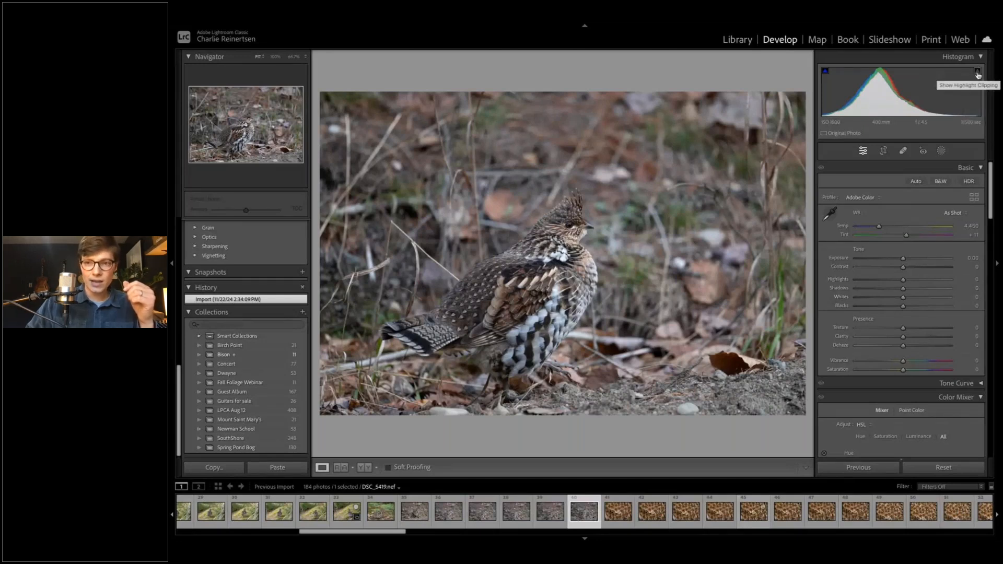
Step: Switch to the Library module, hide the left panels and show the previous import as a grid, looking through its thumbnails
mouse_move(824, 75)
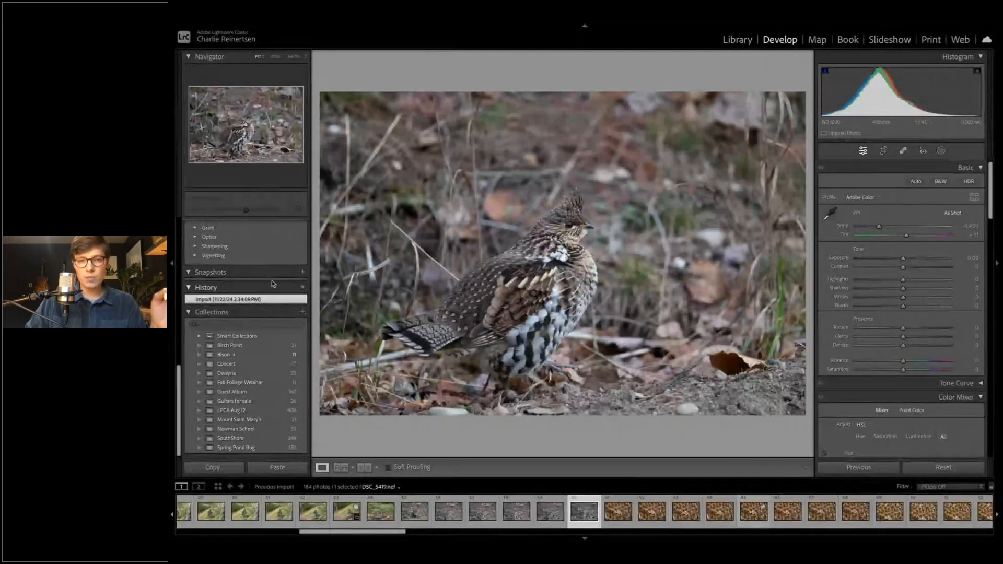
left_click(171, 263)
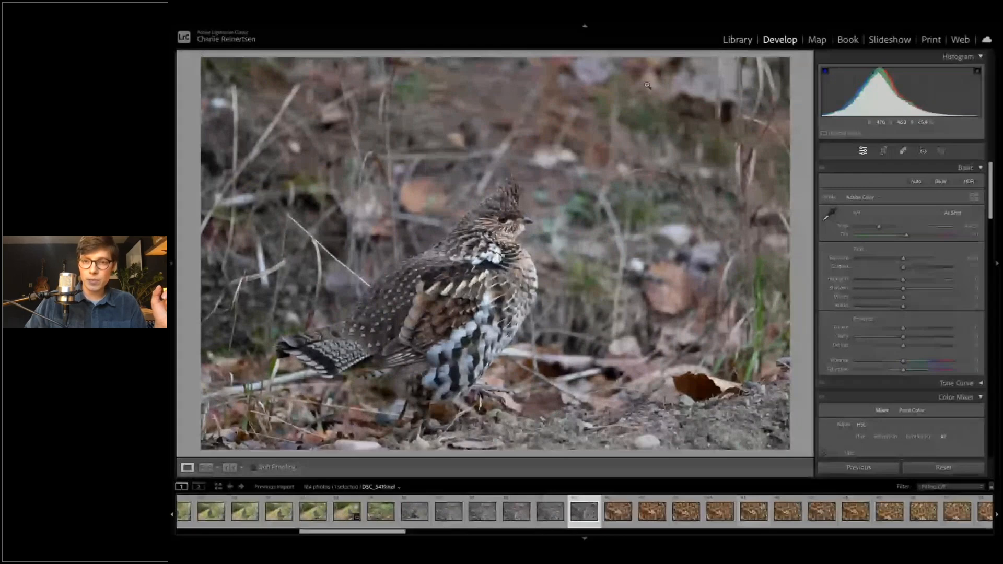
left_click(735, 40)
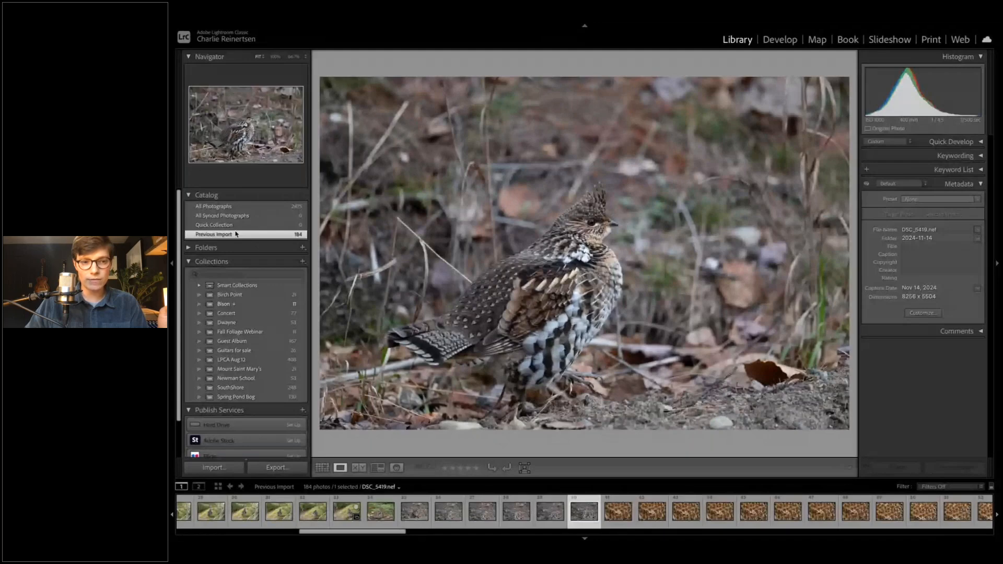
key("F7")
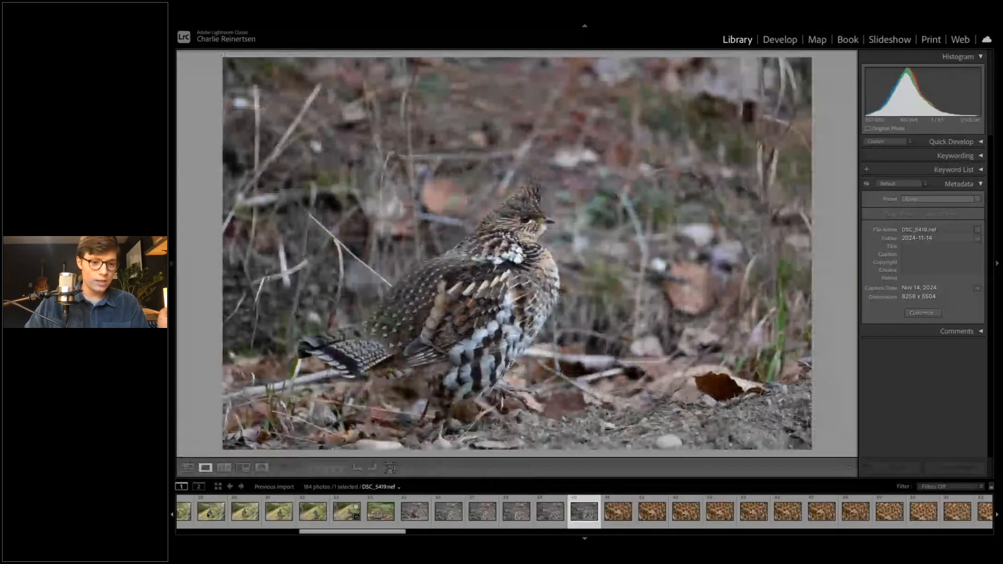
left_click(186, 468)
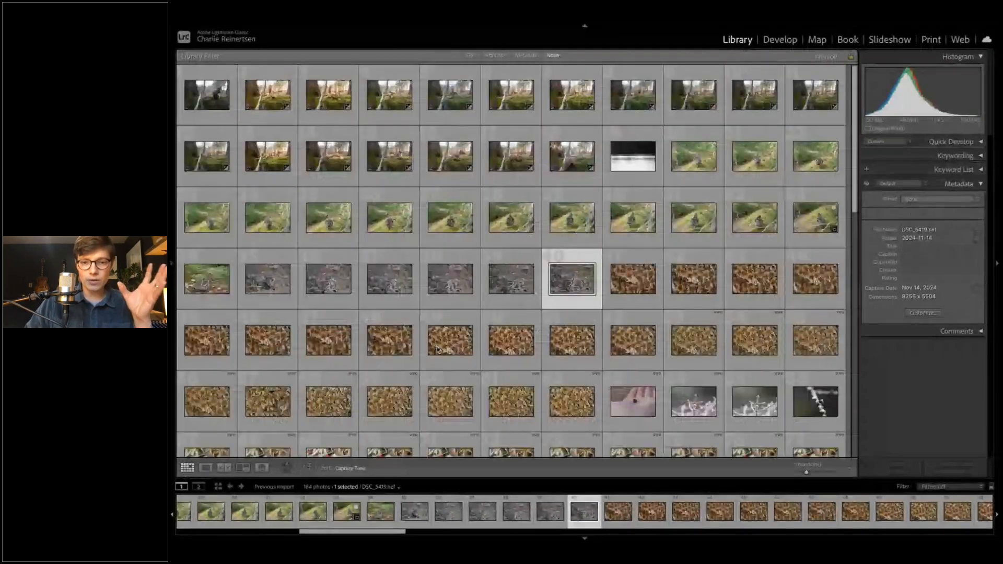
scroll(502, 355, "down", 3)
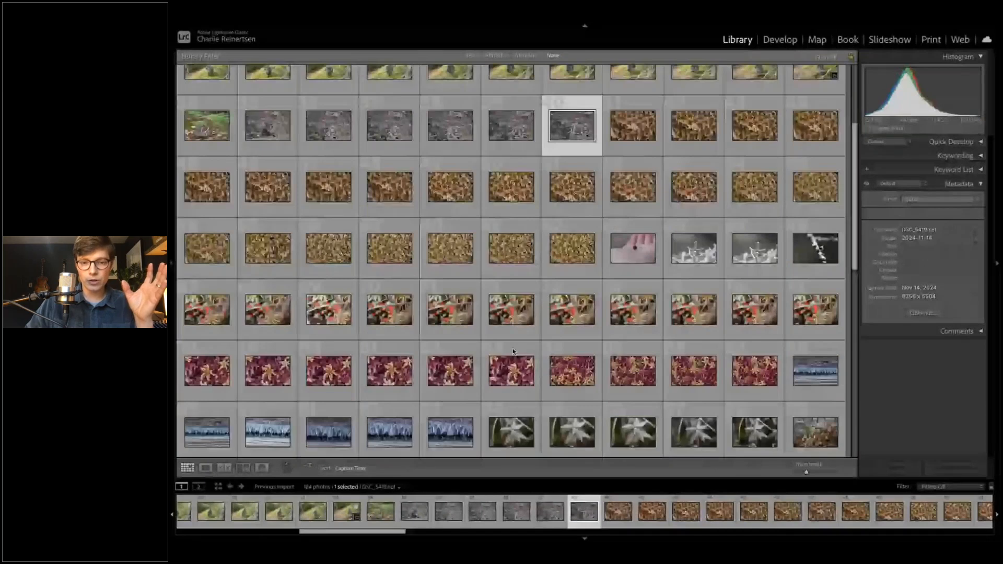
scroll(538, 340, "down", 10)
scroll(562, 327, "up", 10)
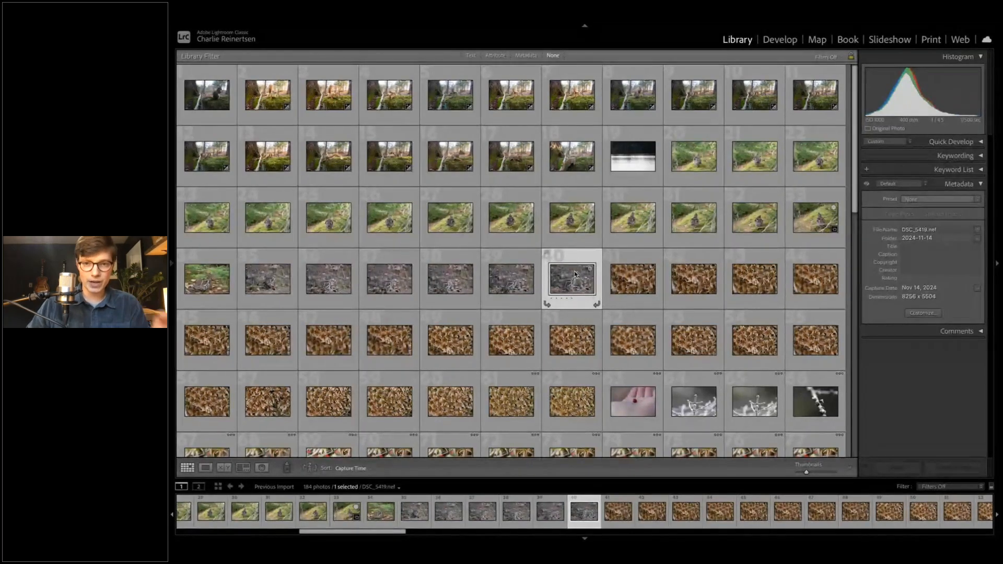
Step: Open the first grouse photo, DSC_5439.nef, at full view and give it a one-star rating
double_click(698, 163)
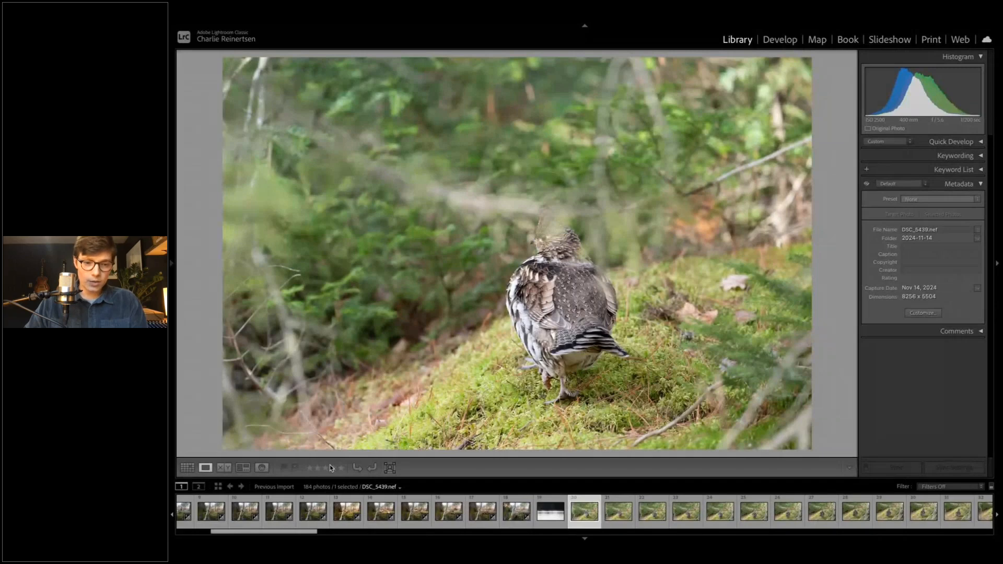
left_click(311, 469)
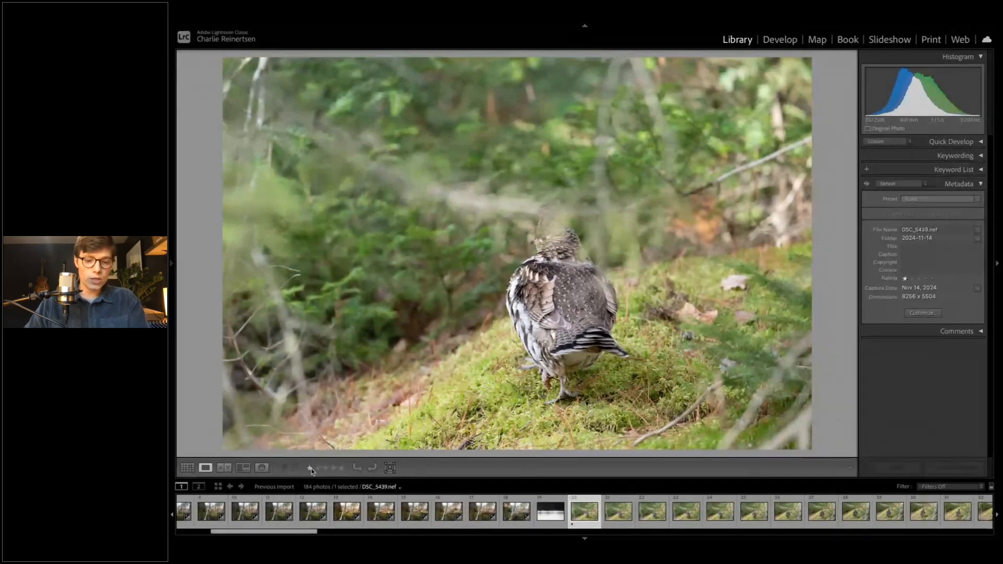
left_click(311, 468)
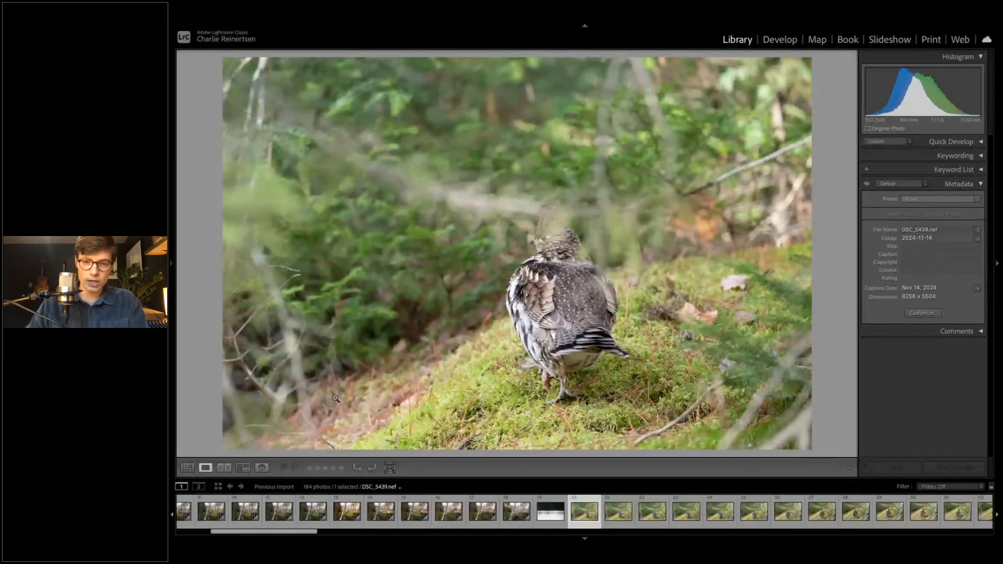
key("1")
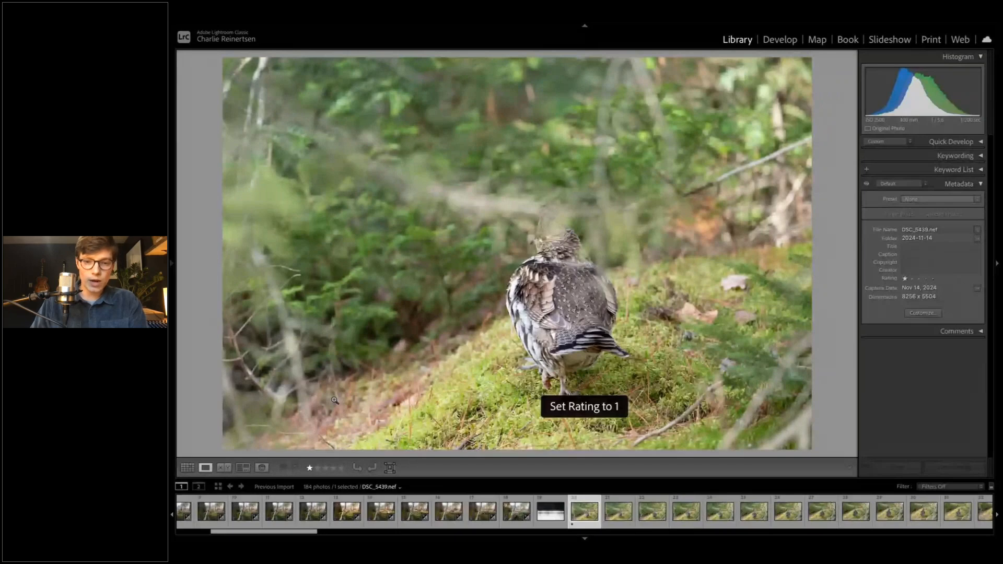
Step: Review the next grouse photos one by one in full view, up to DSC_5436.nef
key("Right")
key("Right")
key("Right")
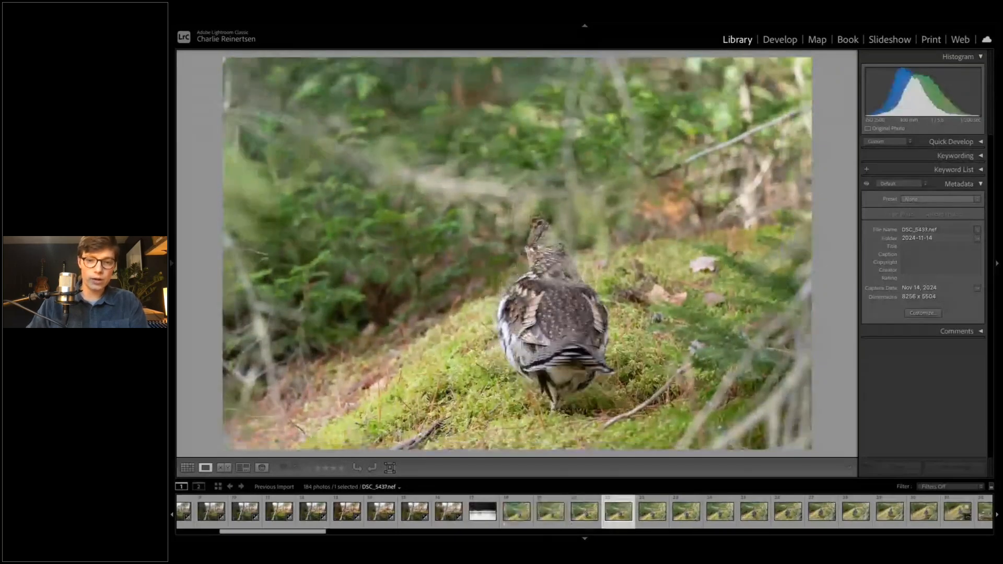
key("Right")
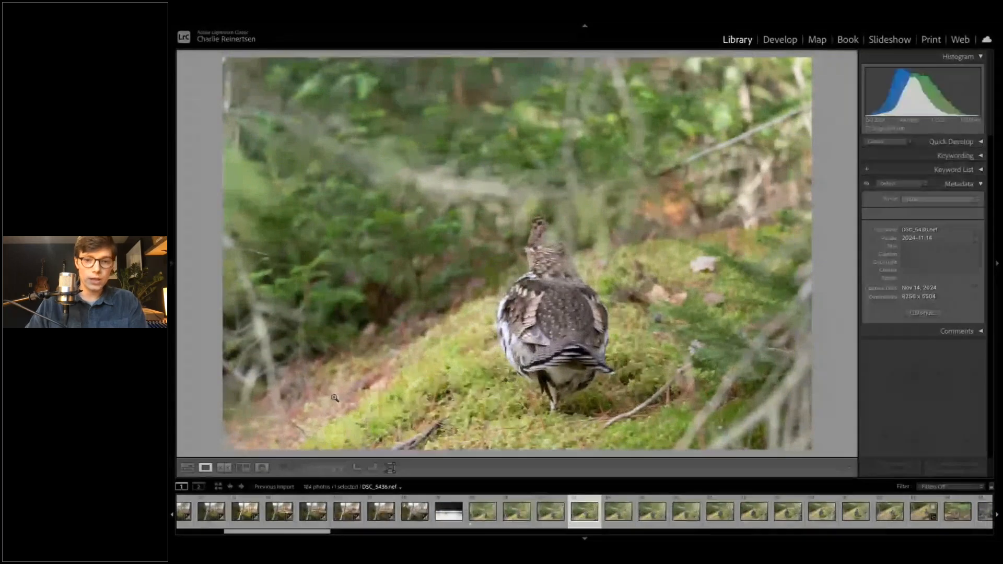
Step: Return to the grid, enlarge the thumbnails to four per row and look through the grouse photos down to frame 40
left_click(187, 467)
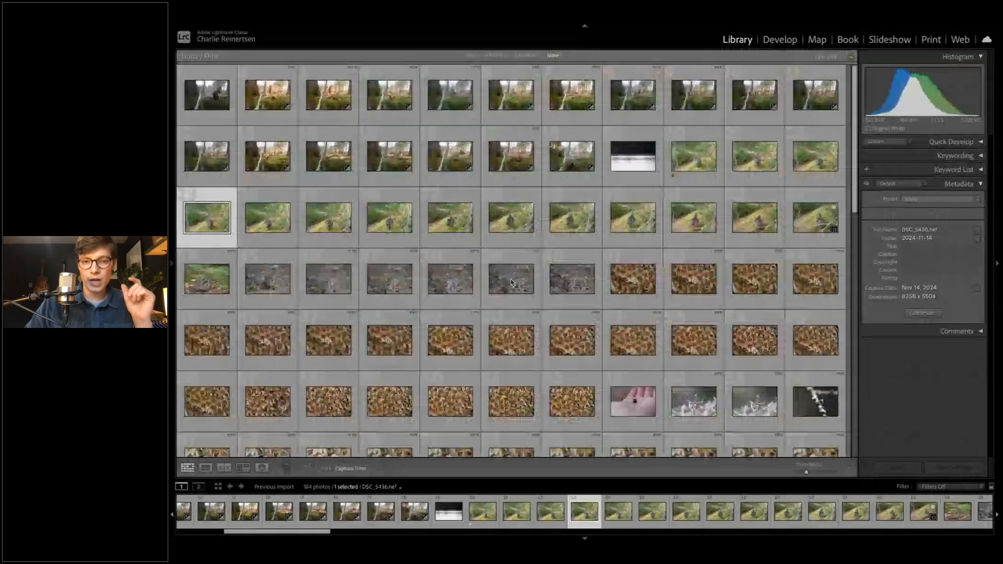
left_click_drag(806, 474, 825, 472)
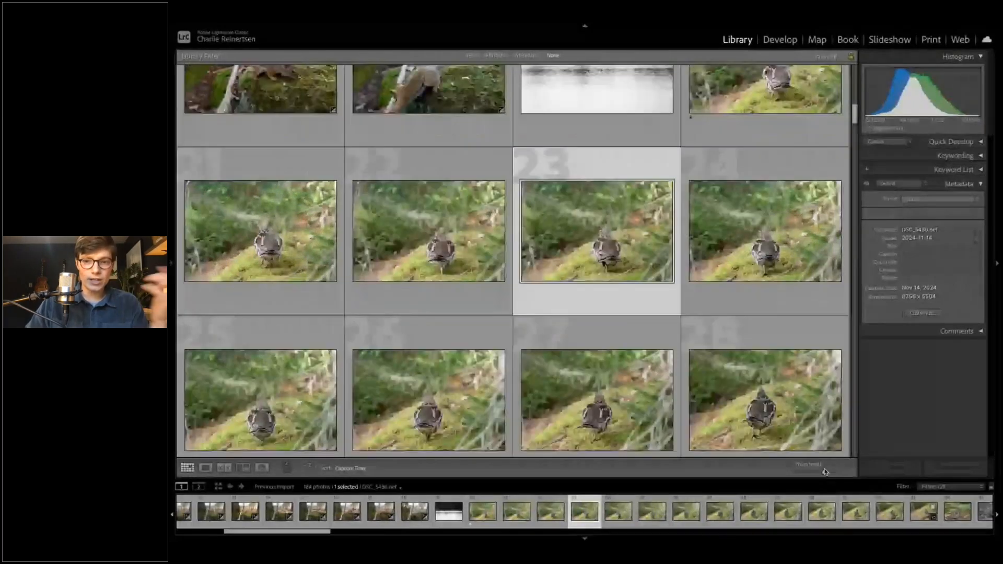
scroll(663, 332, "down", 2)
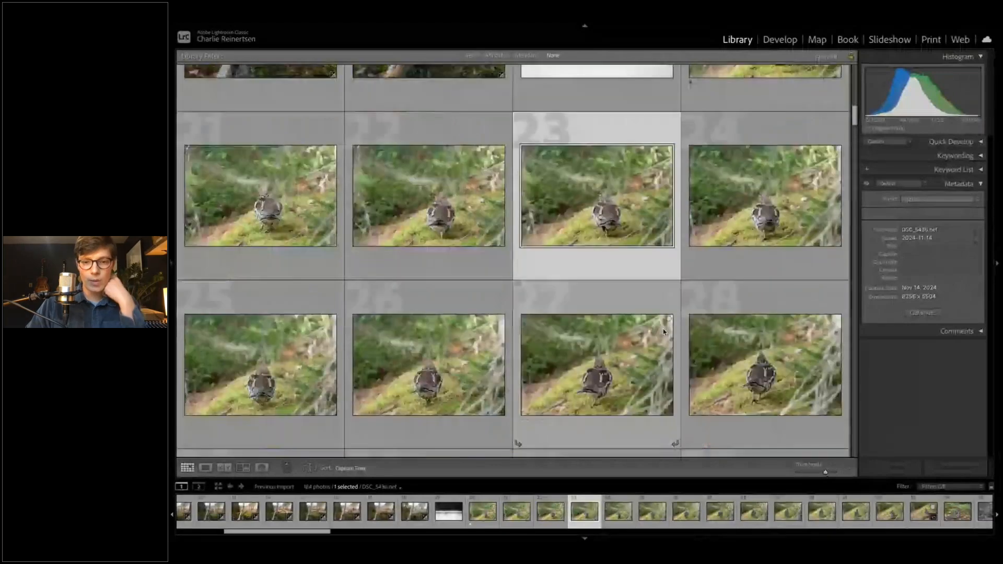
scroll(650, 312, "down", 2)
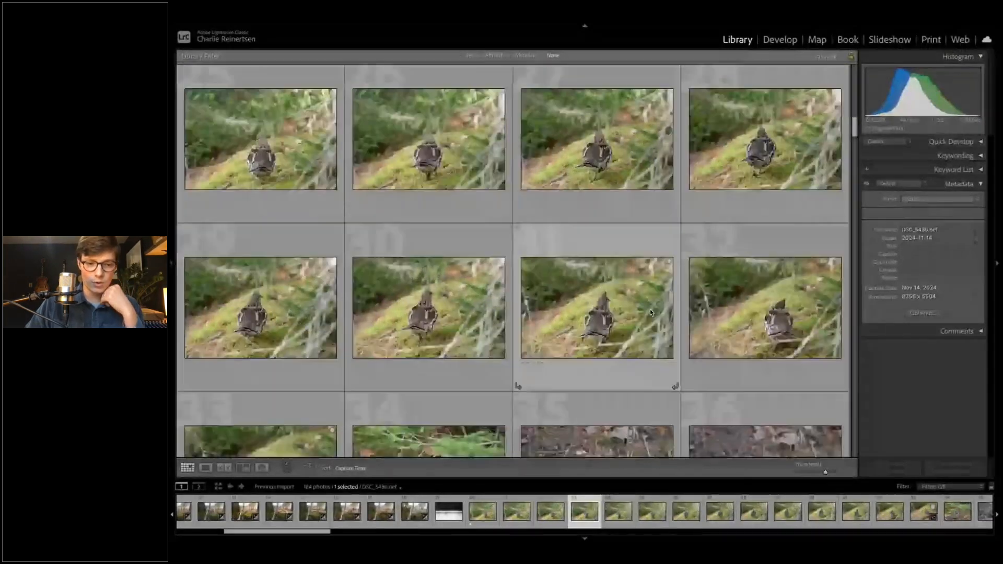
scroll(651, 312, "up", 6)
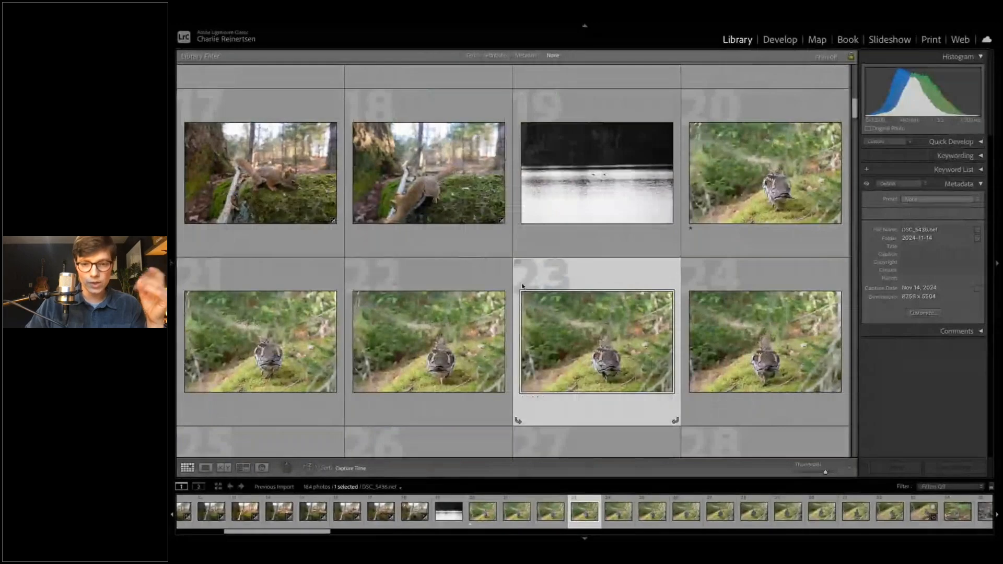
scroll(512, 284, "down", 2)
scroll(512, 283, "down", 2)
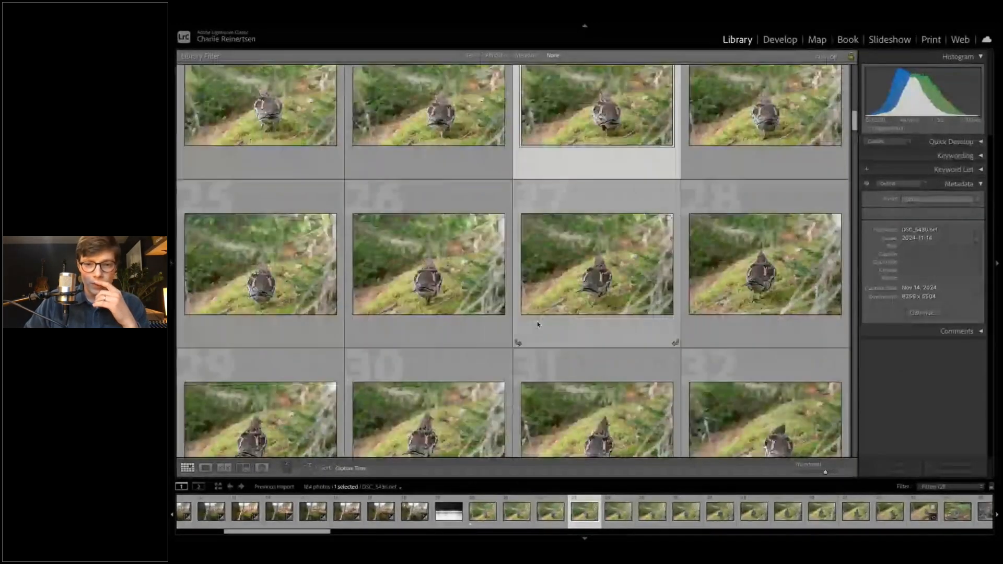
scroll(538, 324, "down", 6)
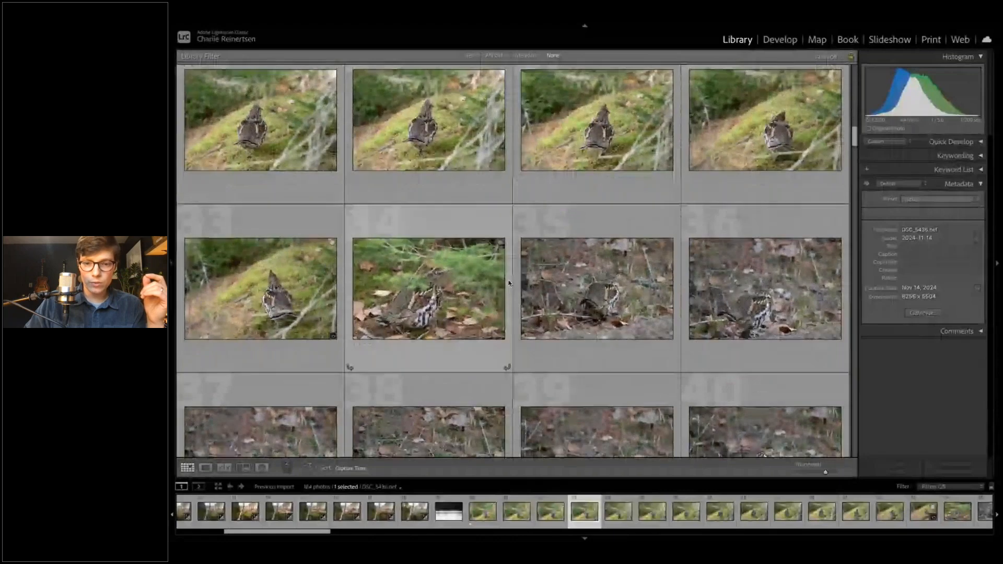
scroll(635, 252, "down", 2)
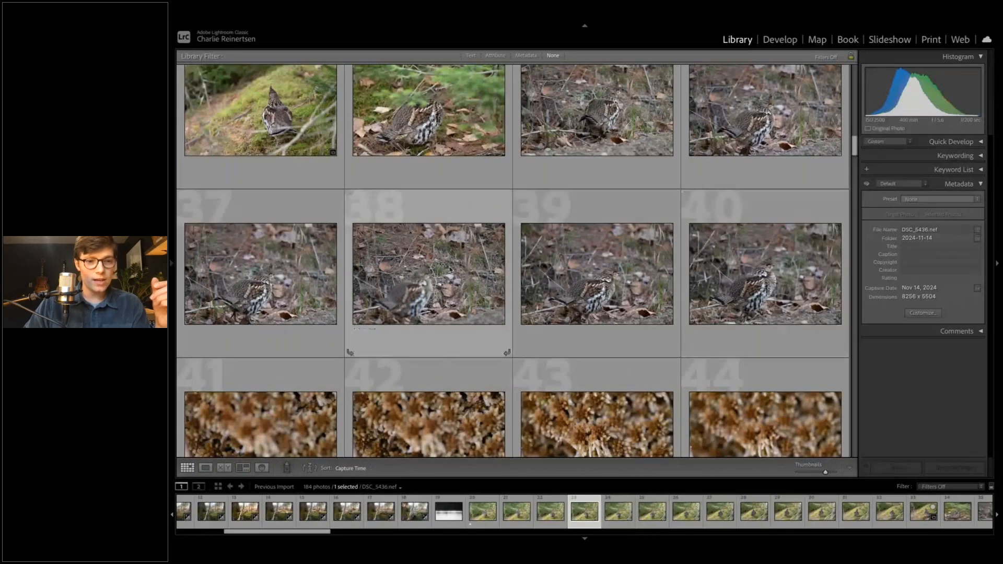
Step: Open DSC_5422.nef at full view and compare it with the following grouse frames up to DSC_5419.nef
double_click(286, 259)
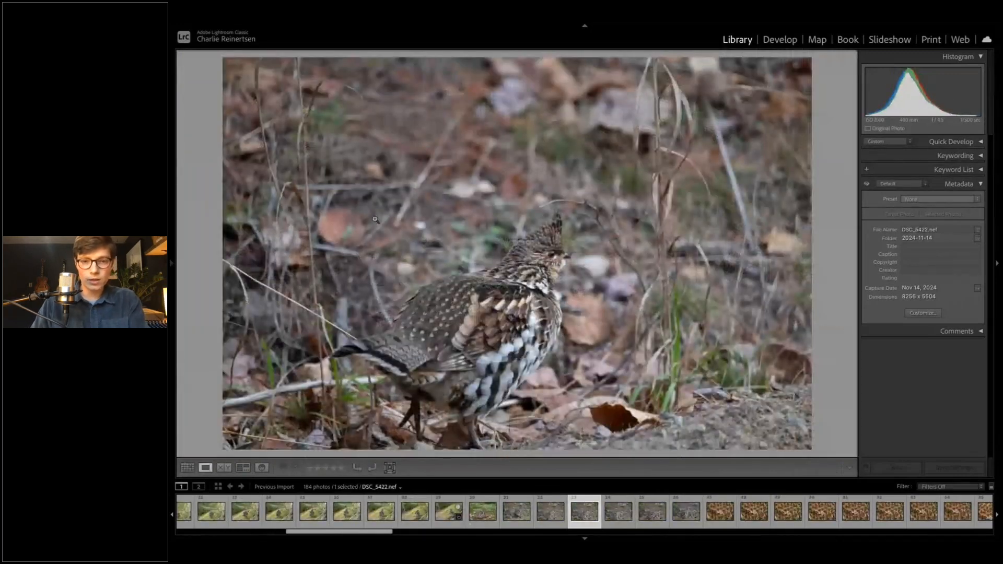
key("Right")
key("Right")
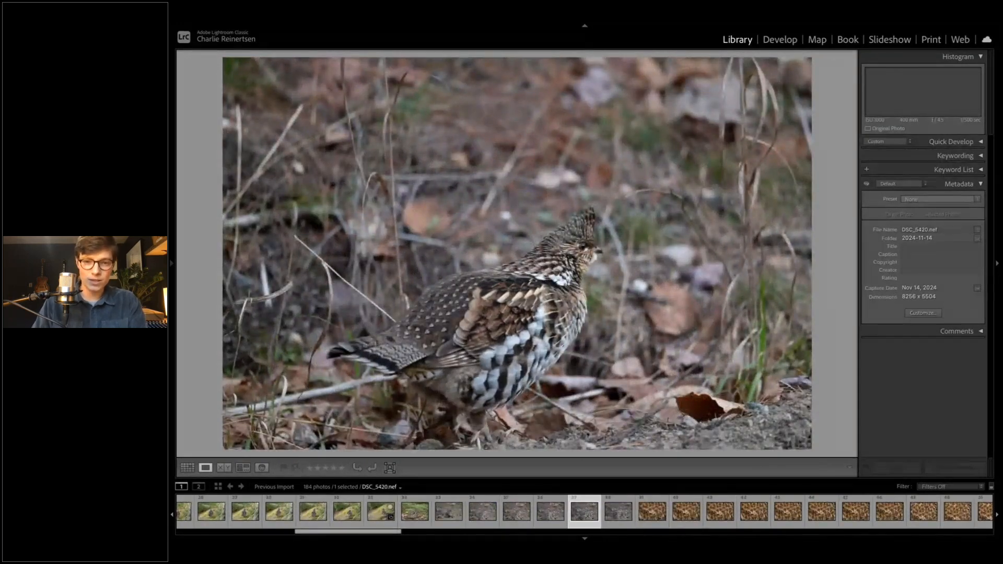
key("Right")
key("Right")
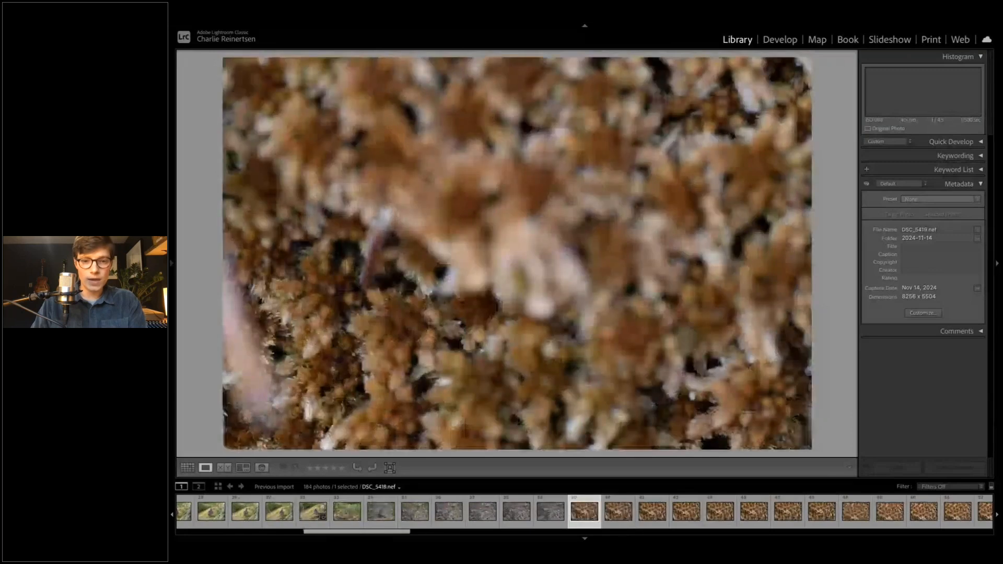
key("Left")
key("Left")
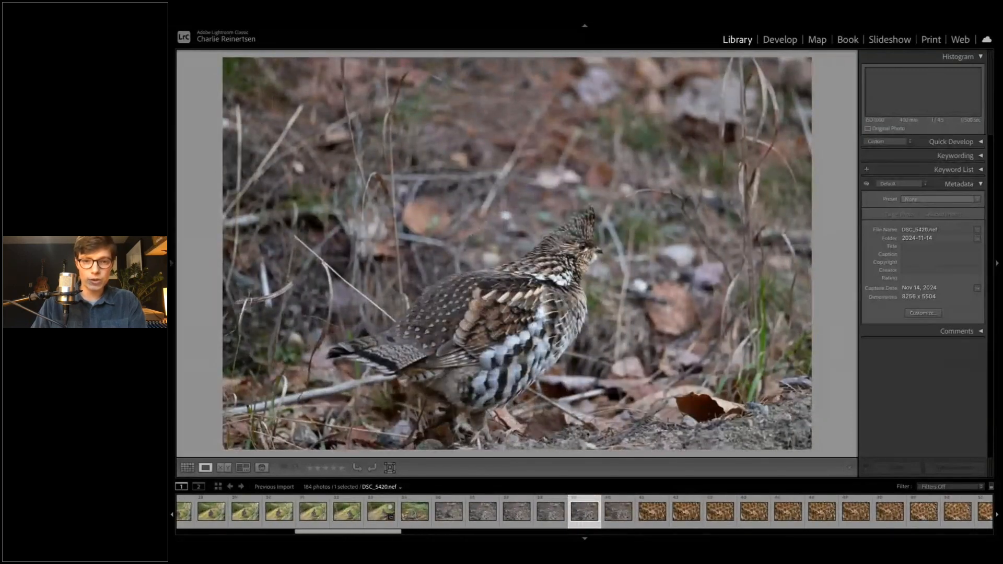
key("Right")
key("Left")
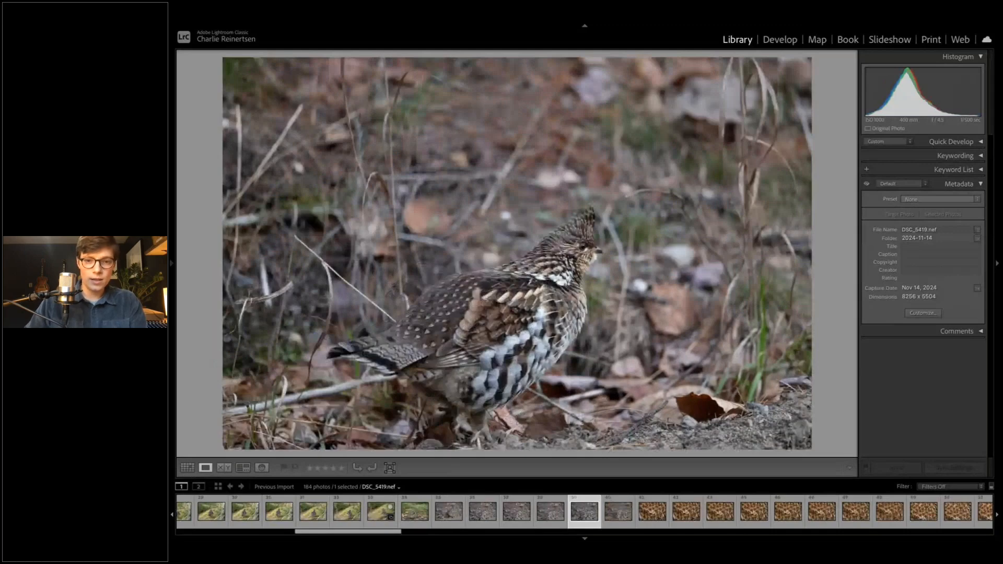
key("Right")
Step: Check the grouse's head up close in DSC_5419.nef, rate the photo one star and return to the grid
left_click(527, 221)
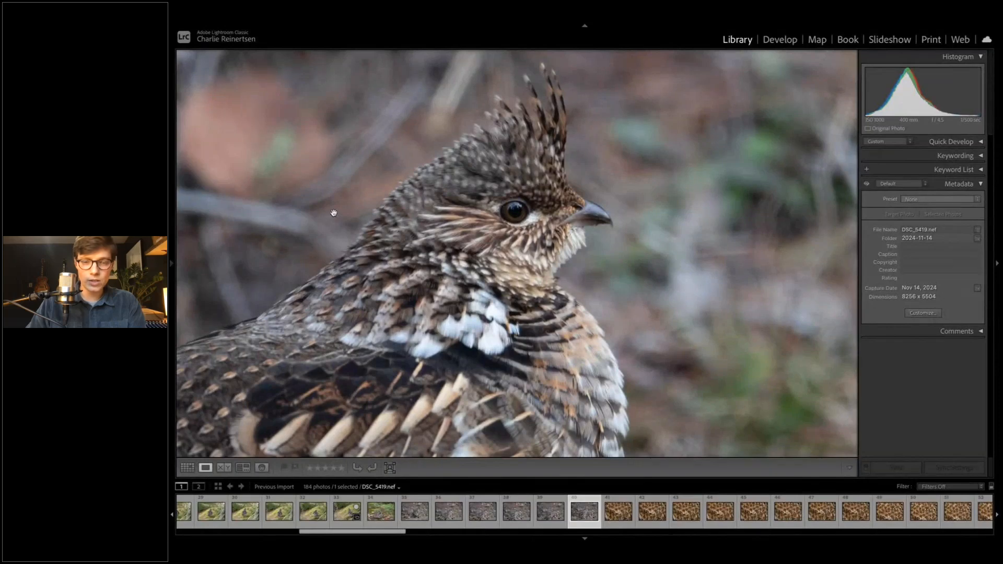
left_click(534, 104)
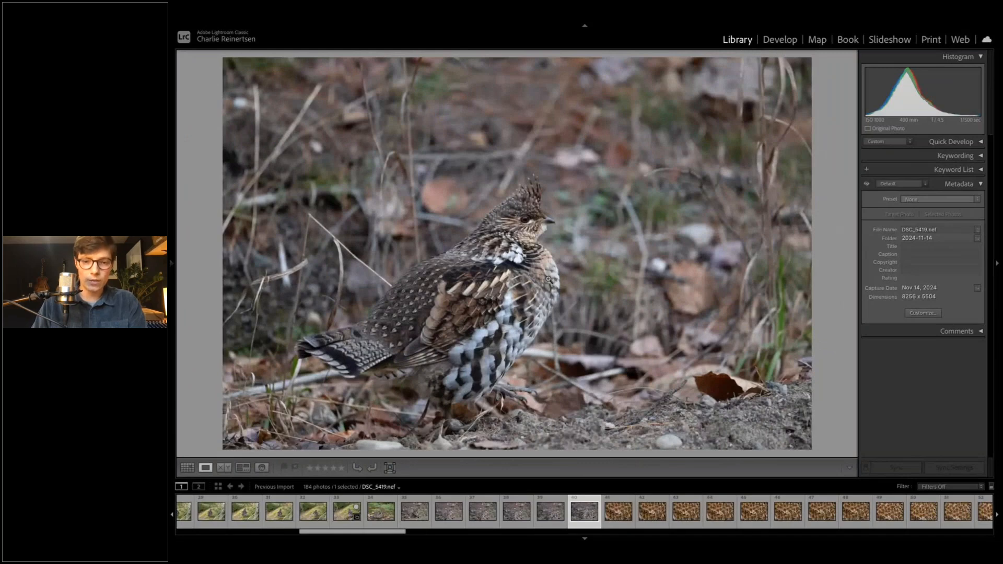
key("1")
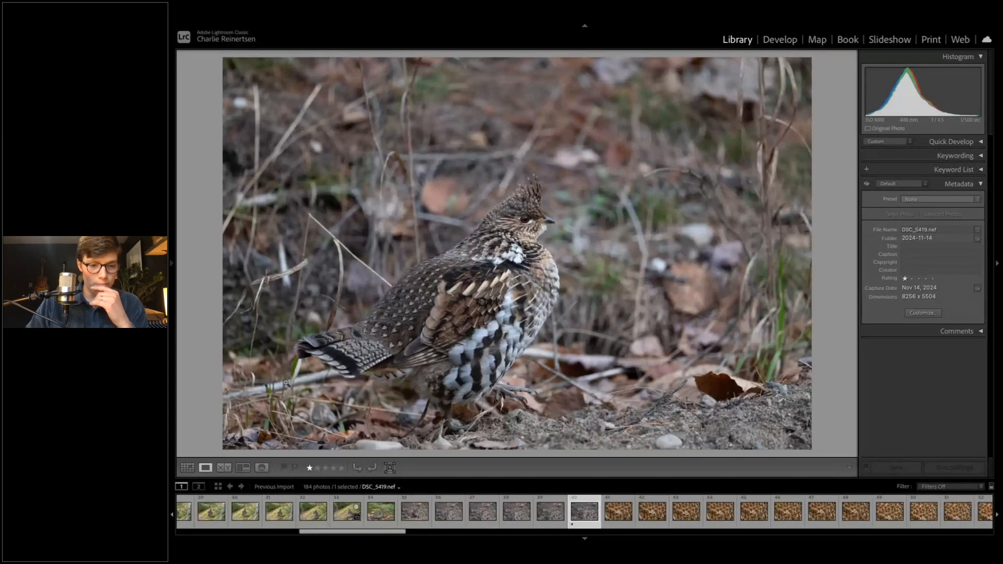
left_click(187, 468)
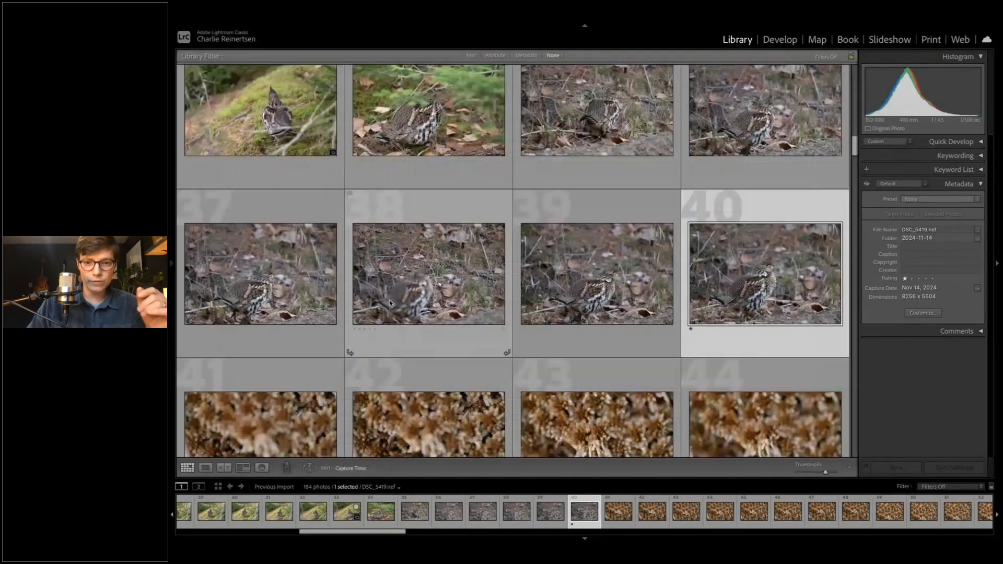
Step: Open the photos in full view, step through the brown moss close-ups and rate DSC_5410.nef one star
key("e")
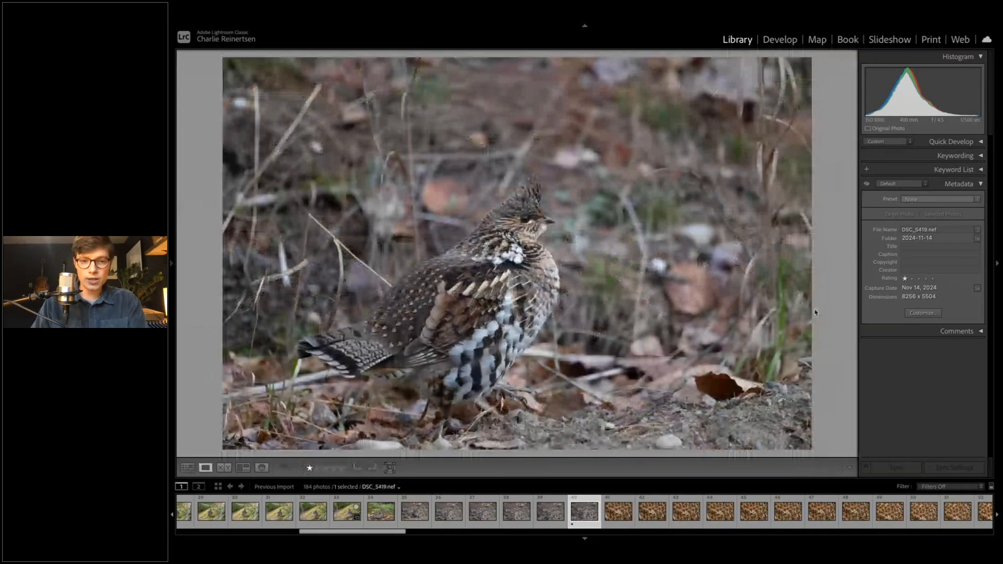
key("Right")
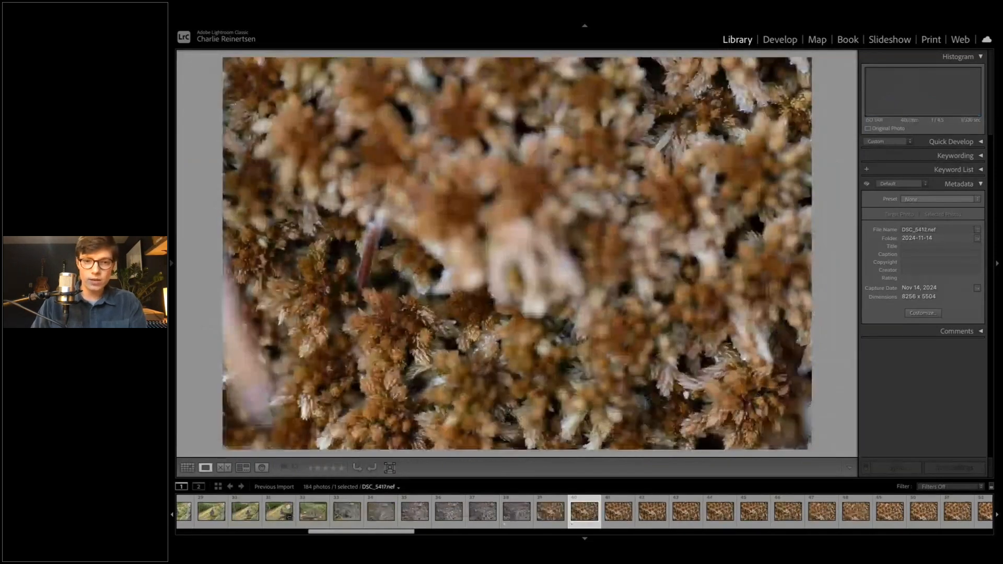
key("Right")
key("Right")
key("Right")
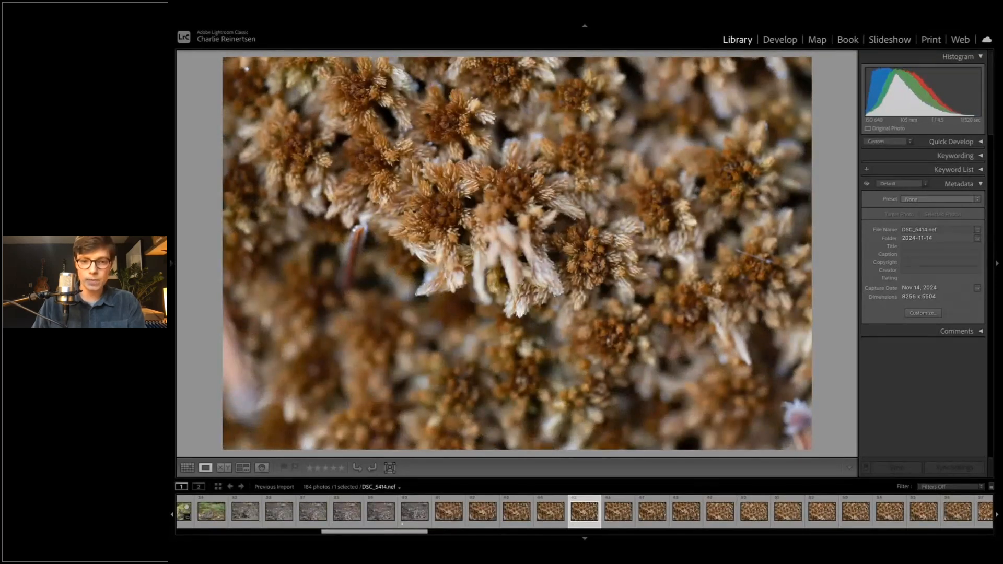
key("Right")
key("Right")
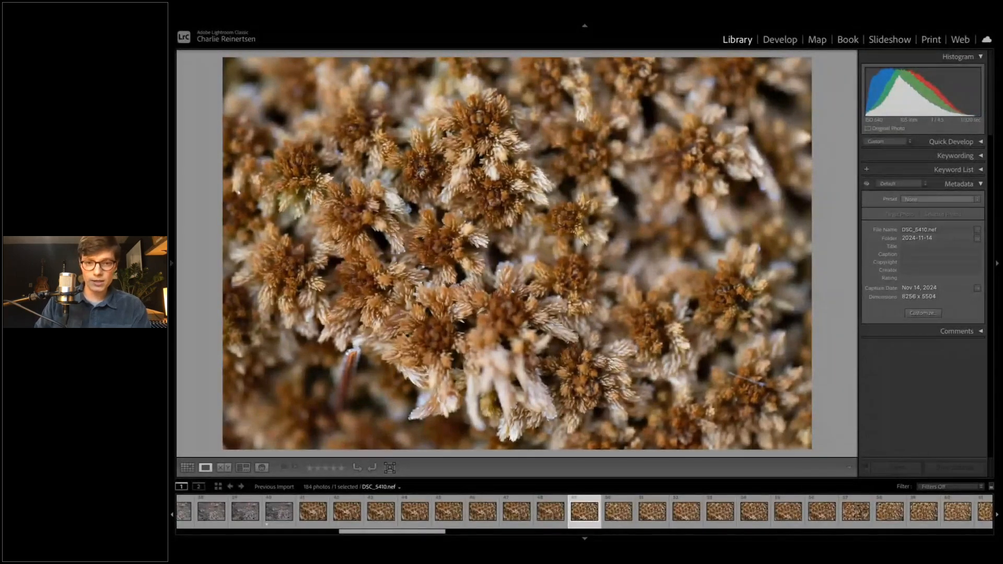
key("Right")
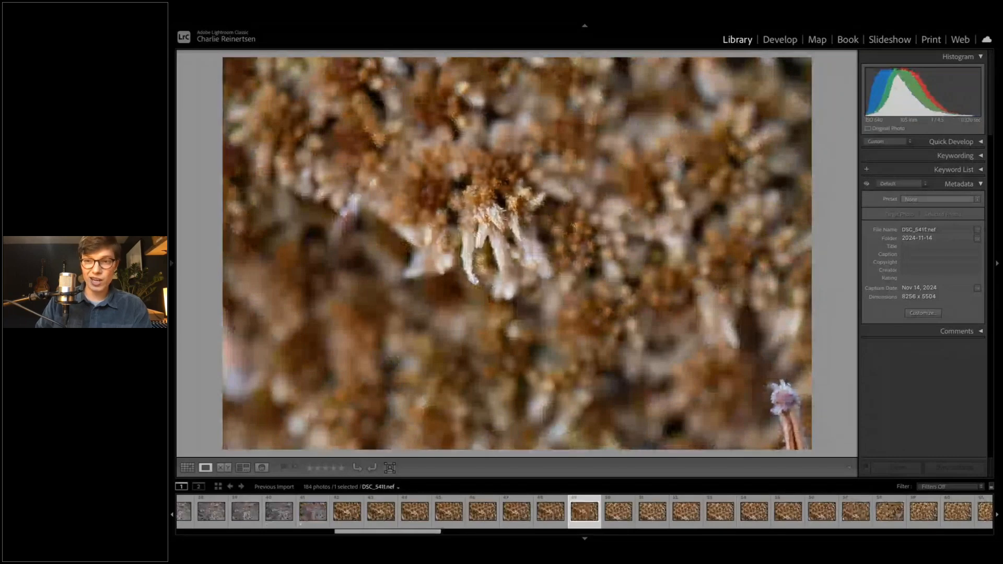
key("Left")
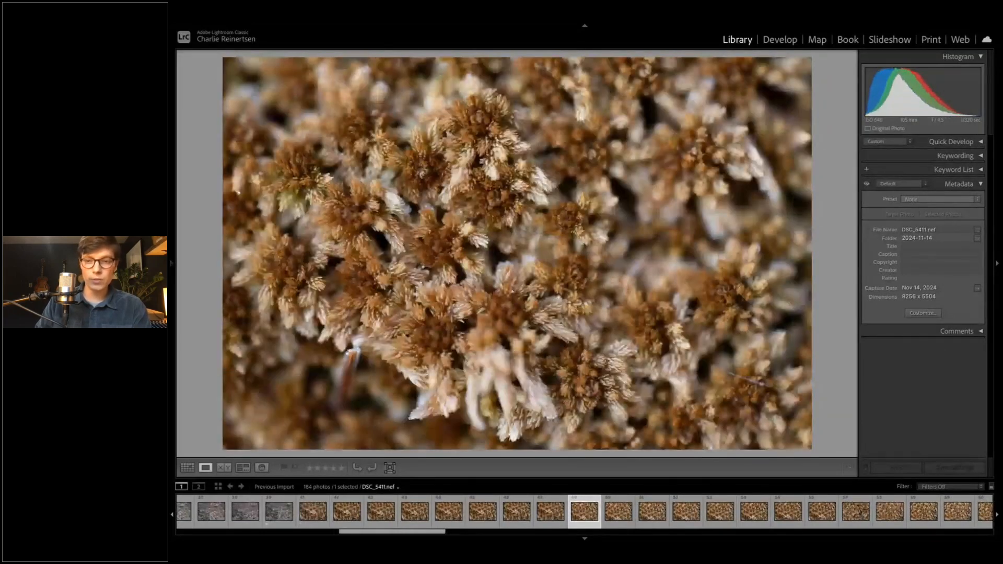
key("1")
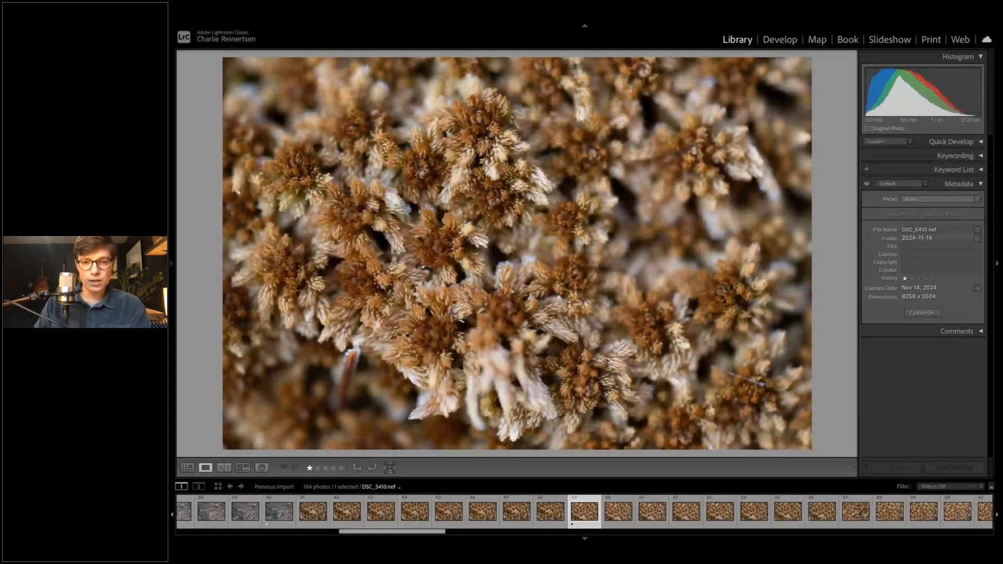
Step: Go through the following brown moss close-ups and rate DSC_5402.nef one star
key("Left")
key("Left")
key("Left")
key("Left")
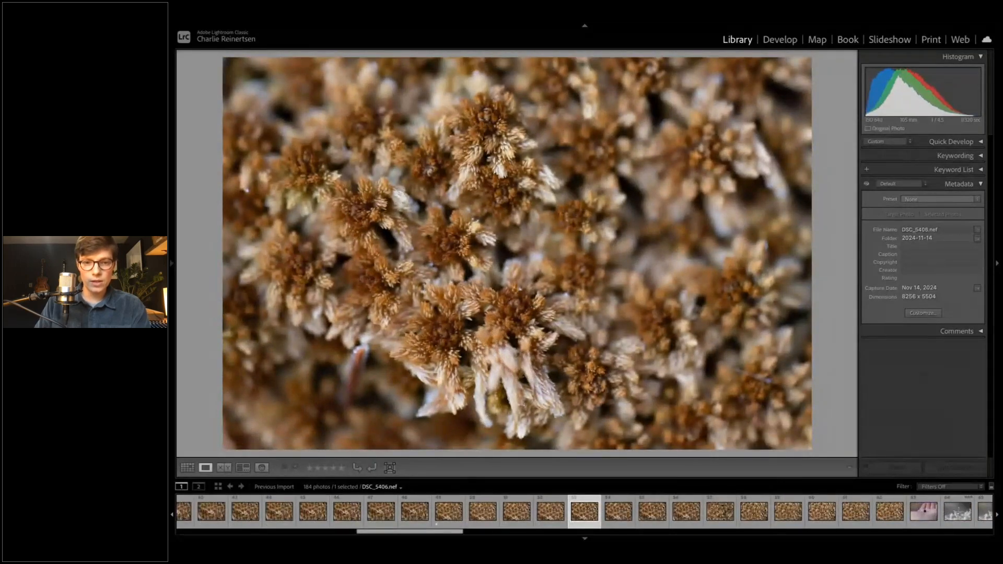
key("Left")
key("Left")
key("Left")
key("Left")
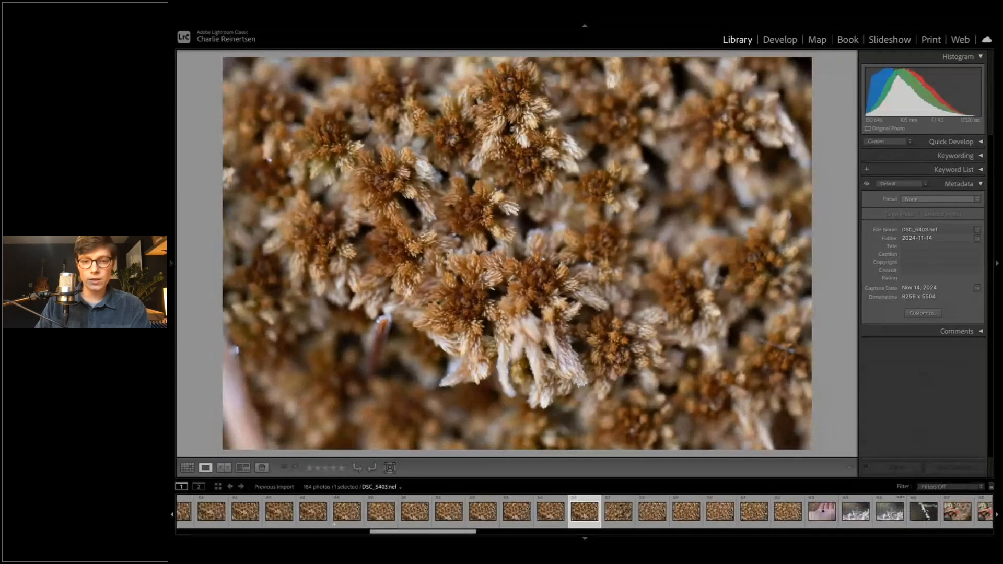
key("1")
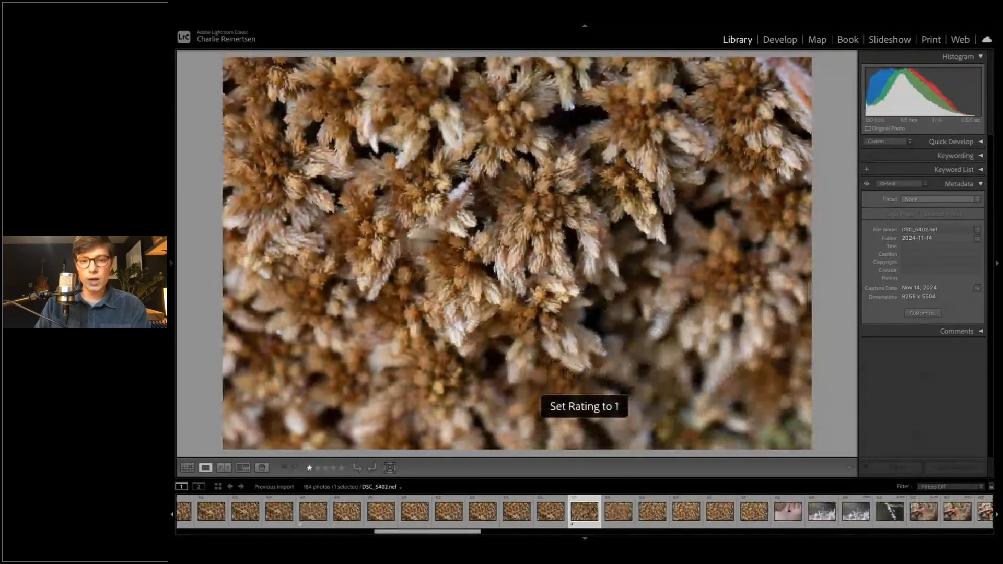
Step: Review the remaining brown moss photos and rate the shot of the red berry in a hand, DSC_5396.nef, one star
key("Right")
key("Right")
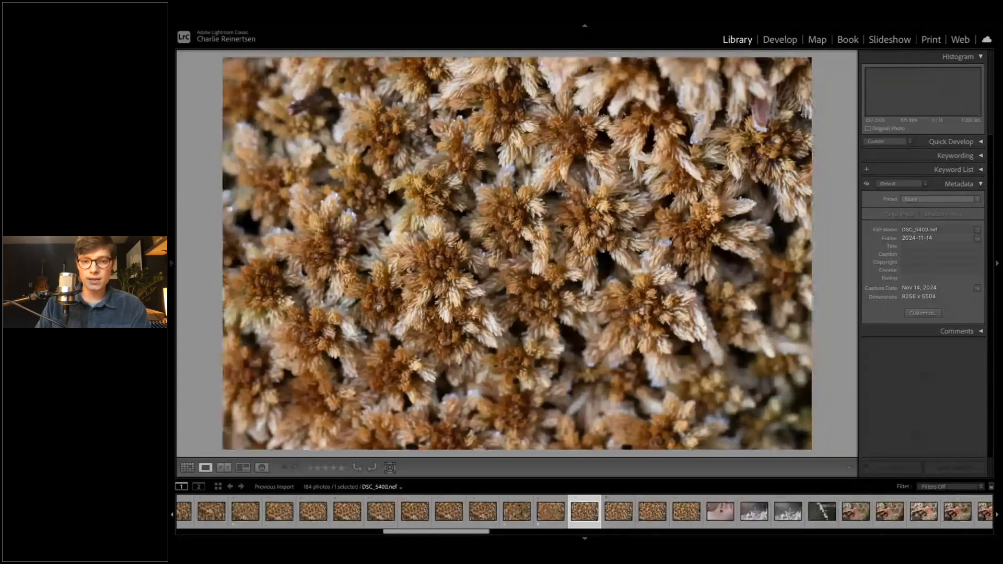
key("Right")
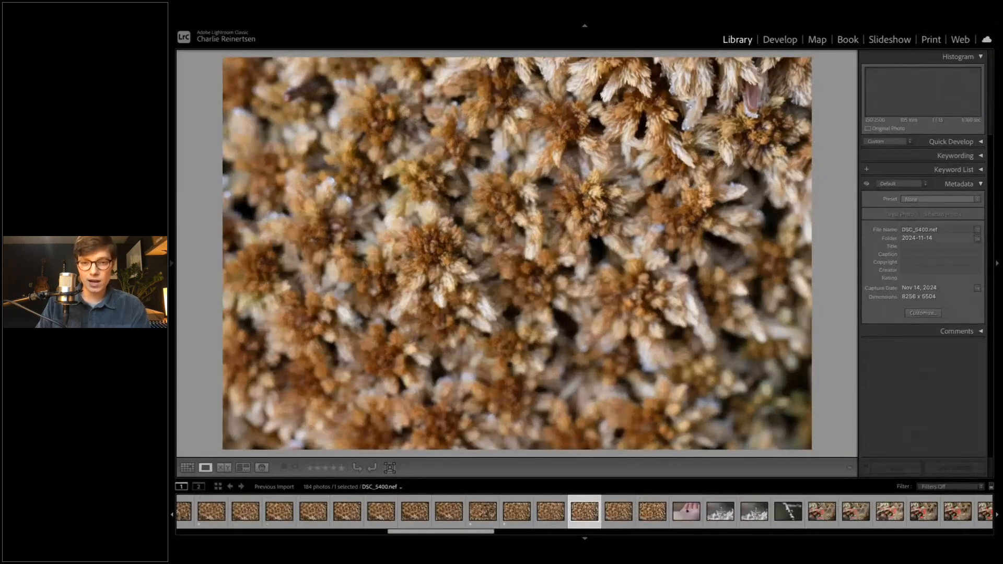
key("Right")
key("Right")
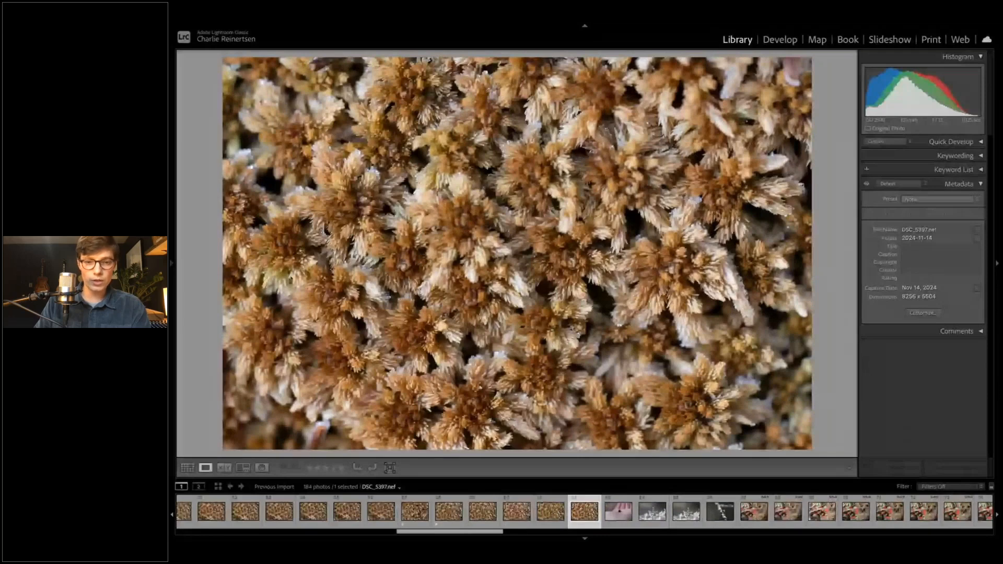
key("Right")
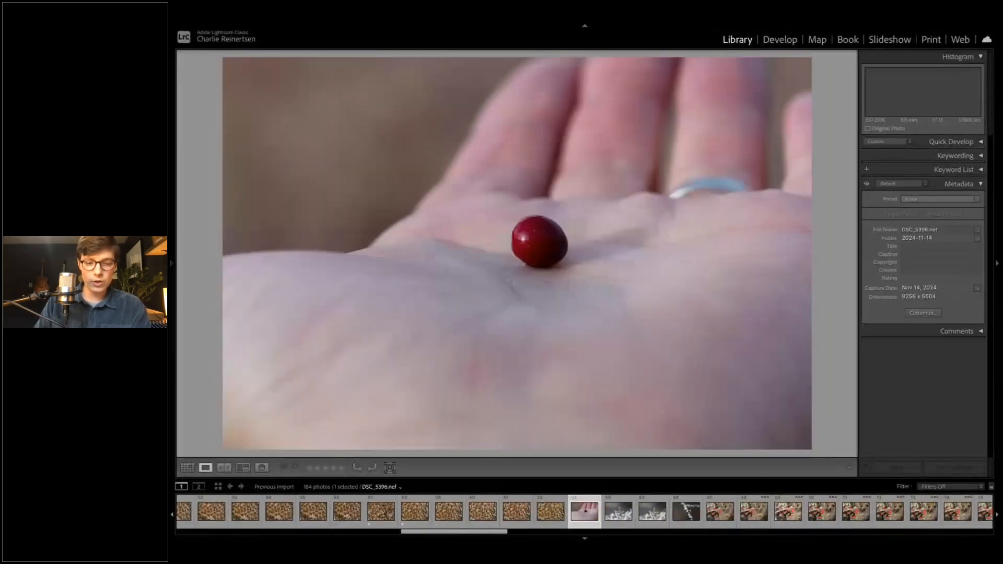
key("1")
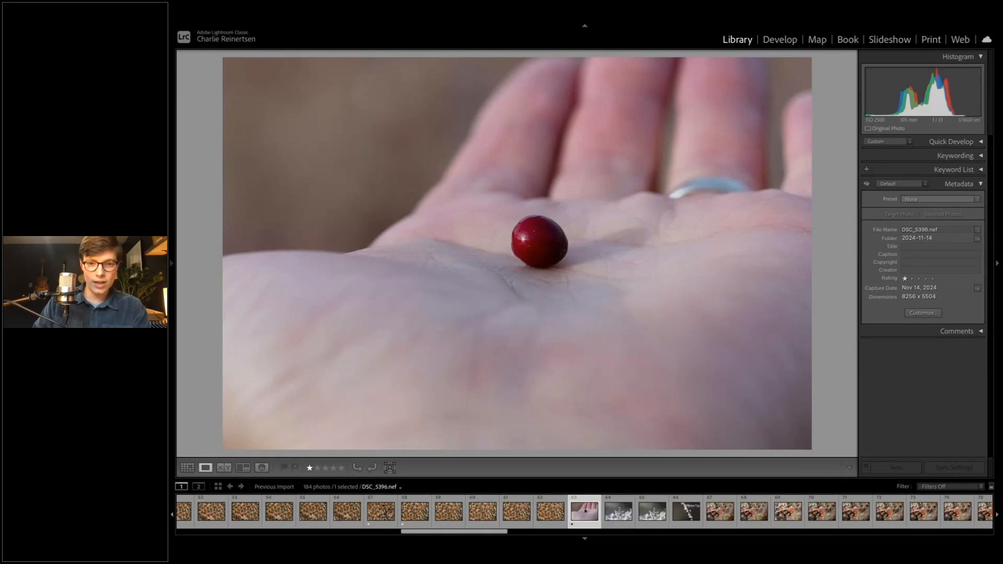
Step: Review the frosted twig photos and the first red lichen close-ups, up to DSC_5389.nef
key("Left")
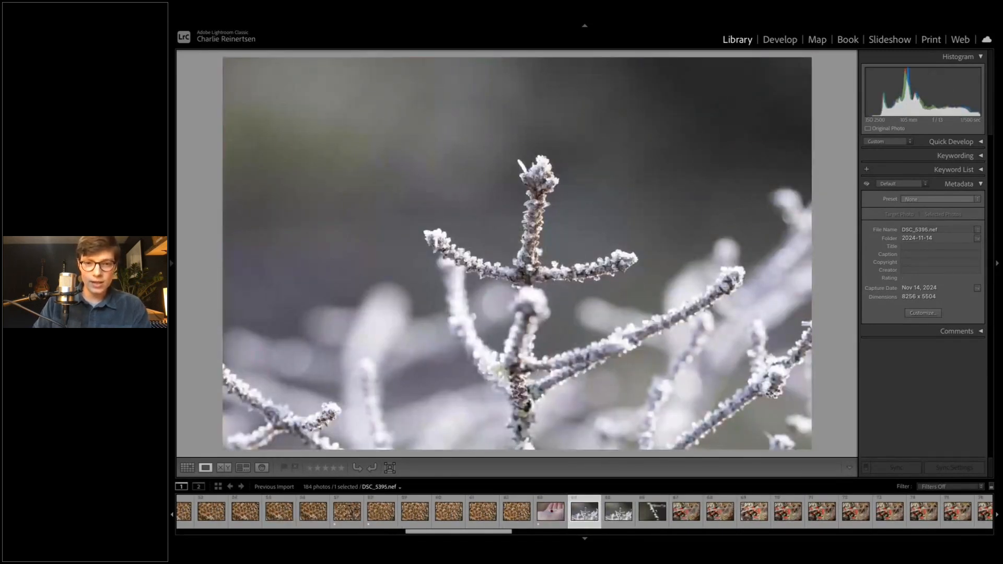
key("Right")
key("Right")
key("Right")
key("Right")
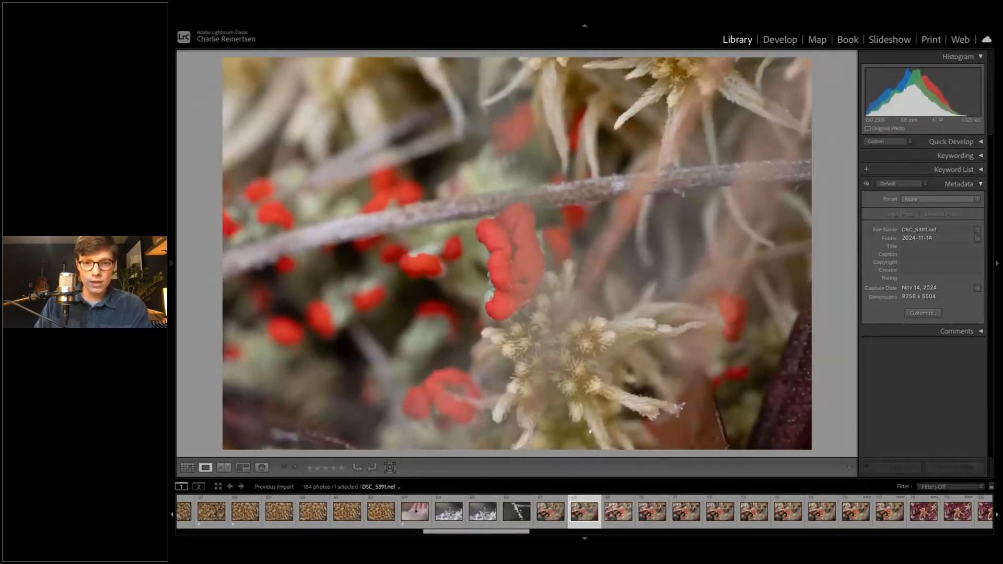
key("Right")
key("Right")
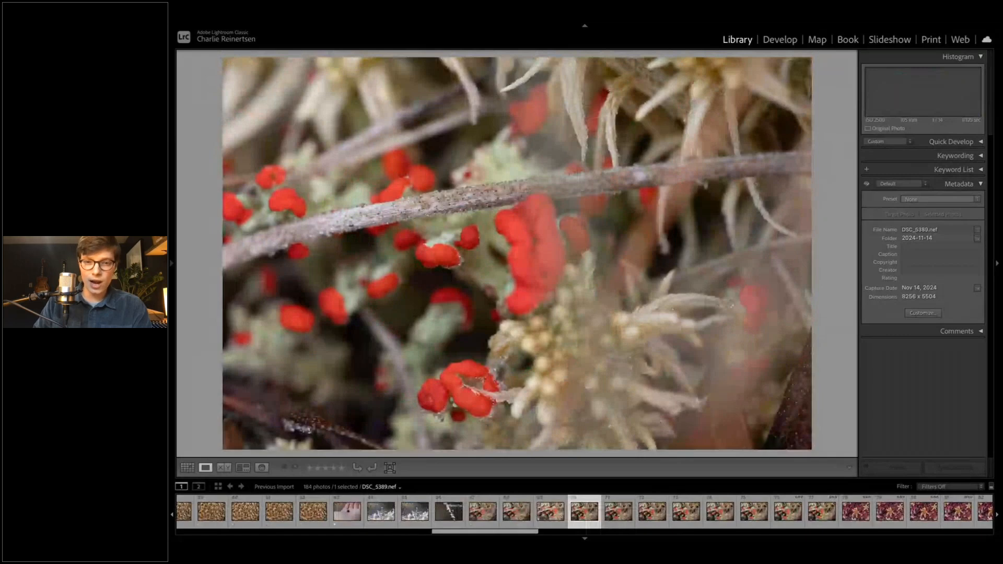
Step: Look through the rest of the red lichen photos and rate the frosted red moss shot DSC_5381.nef one star
key("Right")
key("Right")
key("Right")
key("Right")
key("Right")
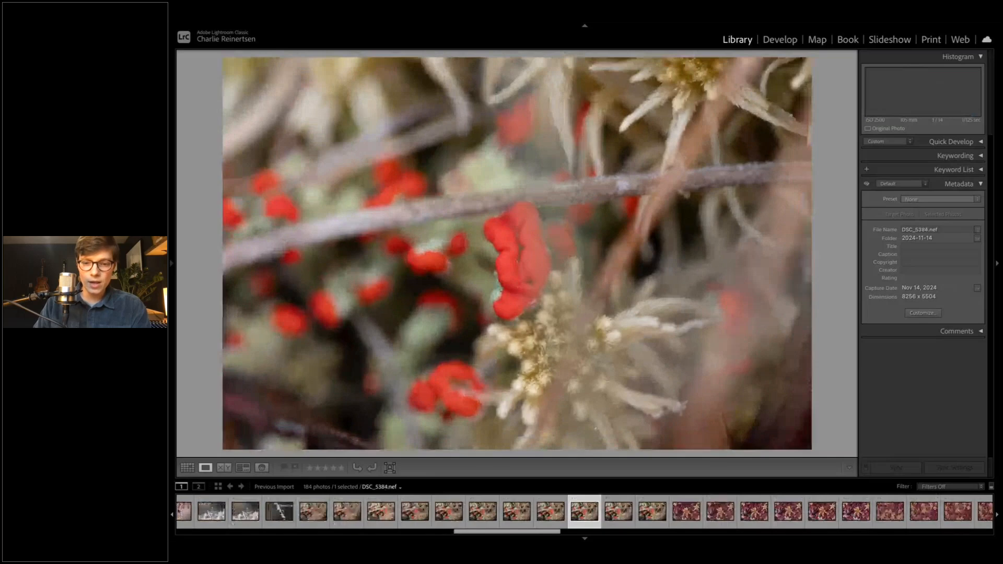
key("Right")
key("Right")
key("Right")
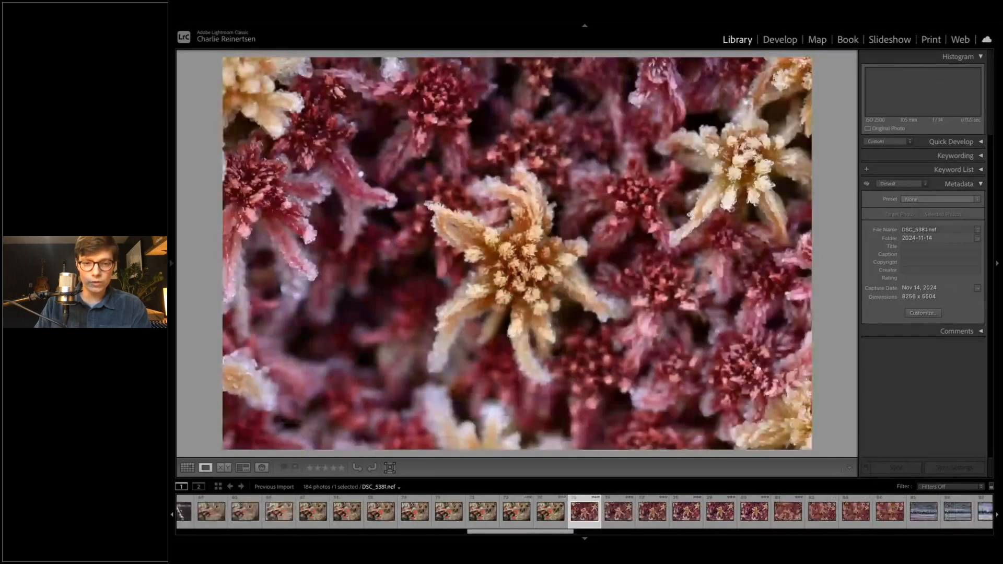
key("1")
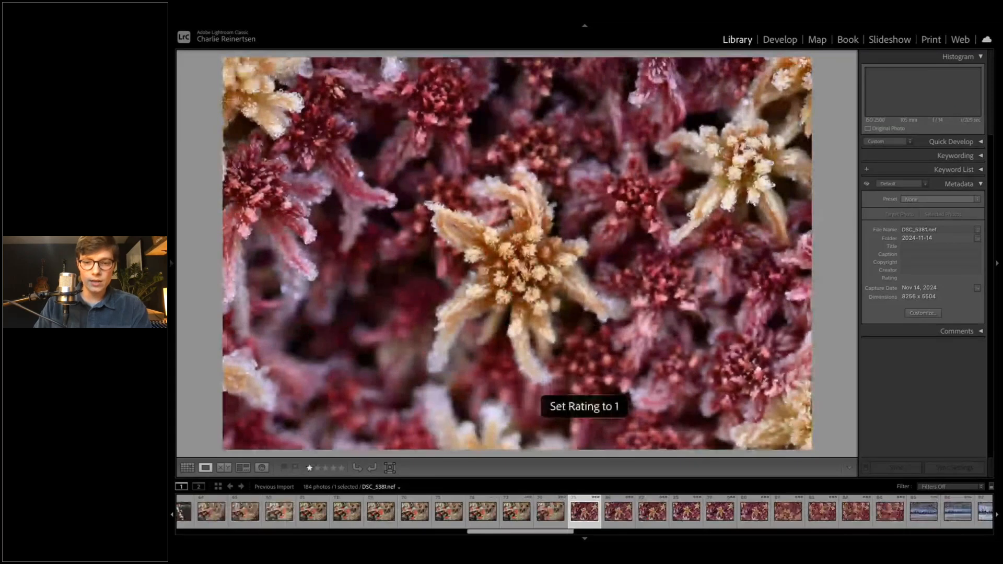
Step: Compare the next frosted red moss close-ups and rate DSC_5374.nef one star
key("Left")
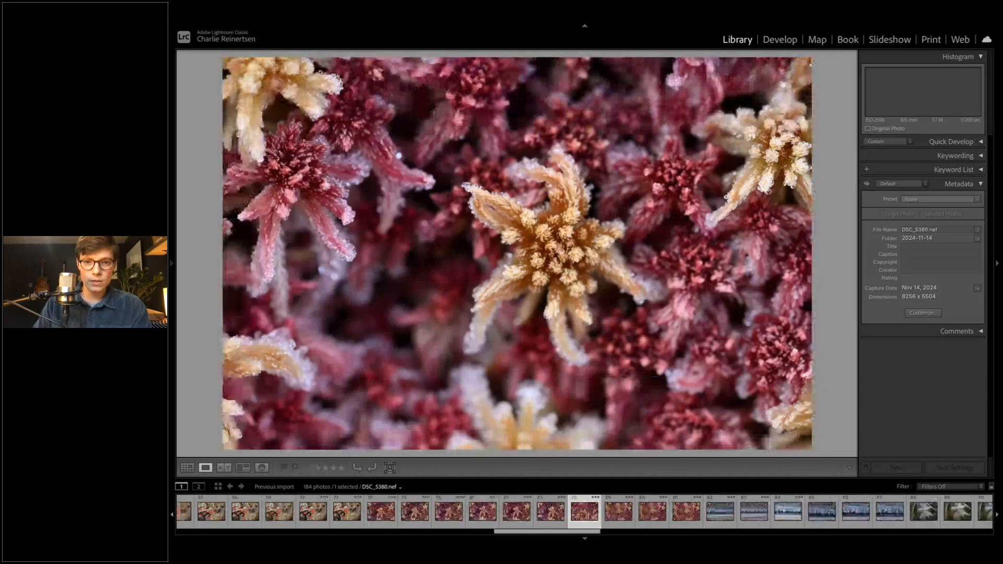
key("Right")
key("1")
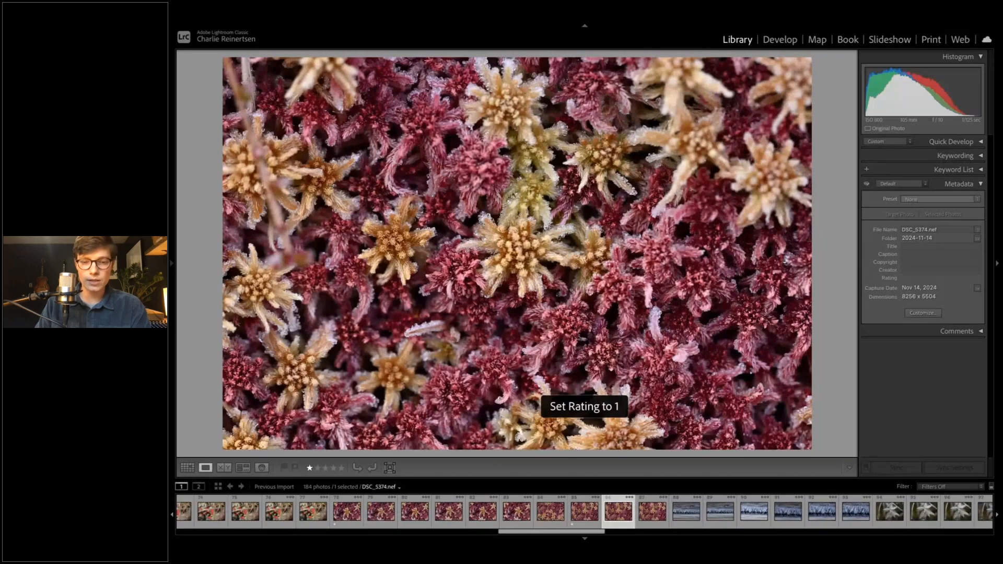
Step: Review the last red moss photos, the ice crystals on the wooden boards and the first frosted leaves, up to DSC_5364.nef
key("Right")
key("Right")
key("Right")
key("Right")
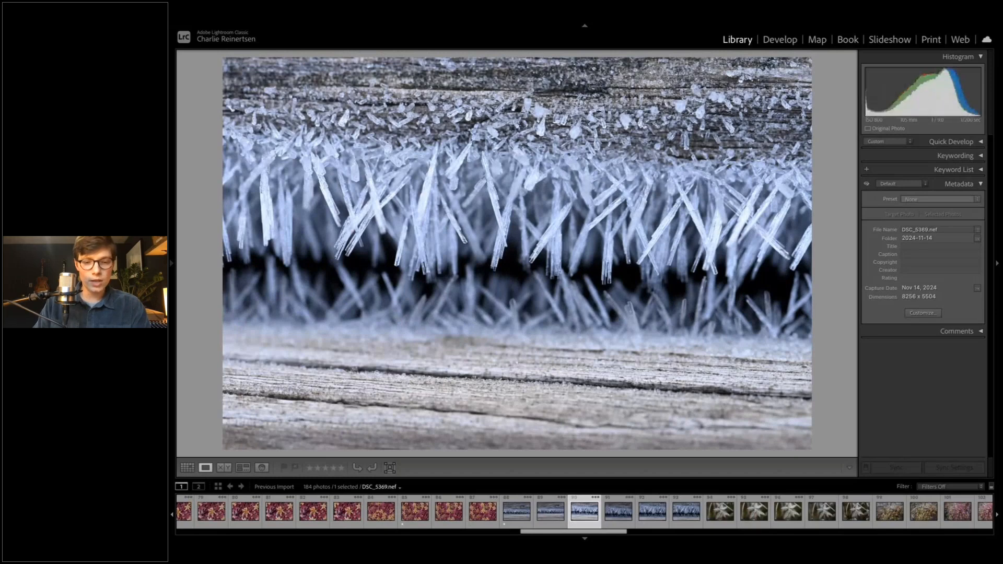
key("Left")
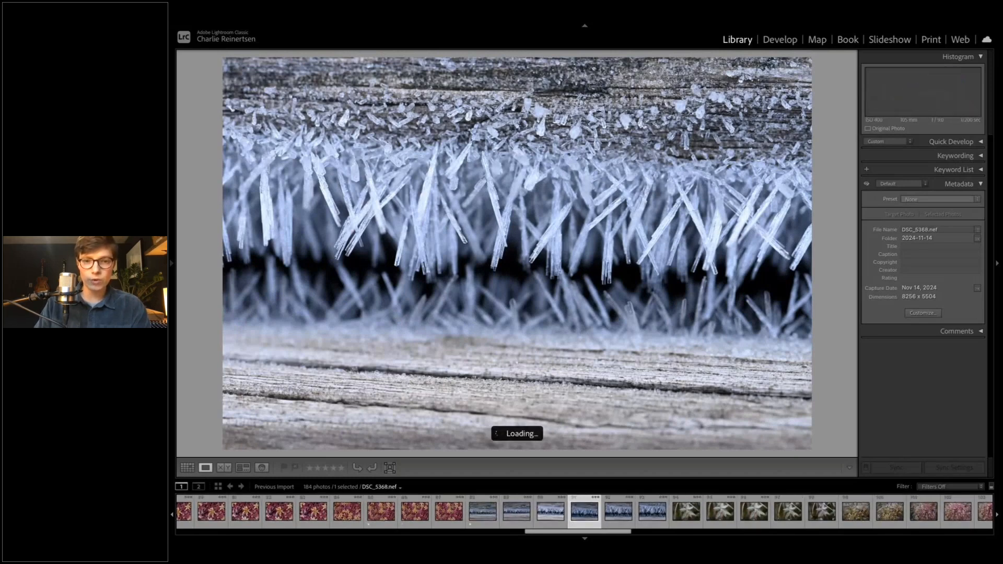
key("Right")
key("Right")
key("Right")
key("Right")
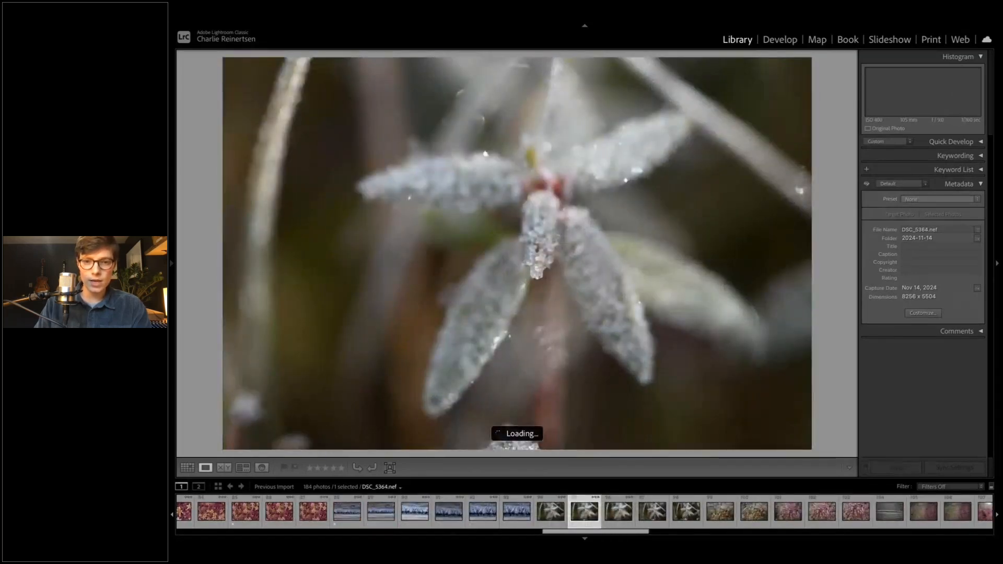
Step: Go through the remaining frosted leaf photos and rate the moss scene DSC_5360.jpg one star
key("Right")
key("Right")
key("Right")
key("Right")
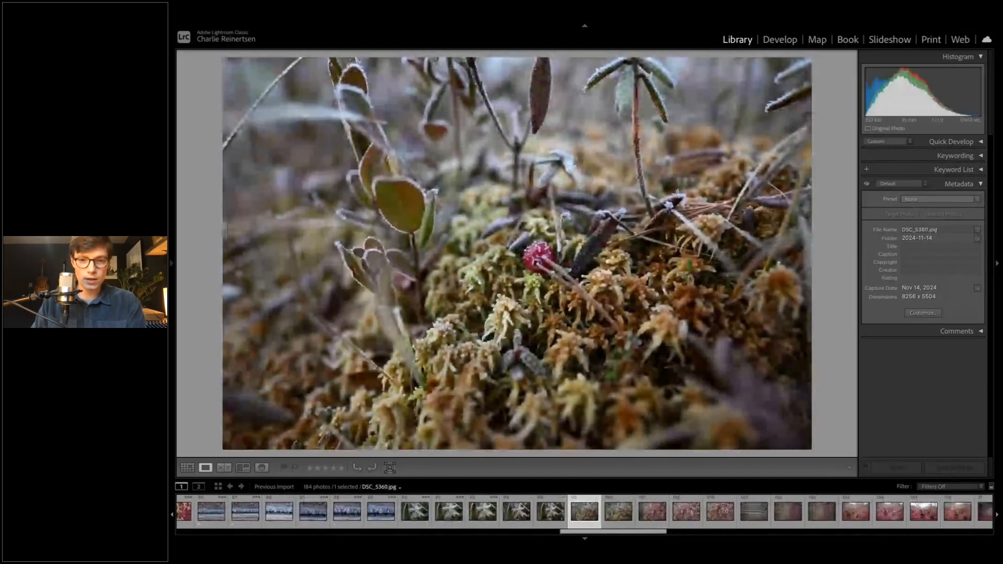
key("1")
Step: Review the following wider shots of frosted moss and wooden boards, up to the pitcher plant photo DSC_5353.jpg
key("Right")
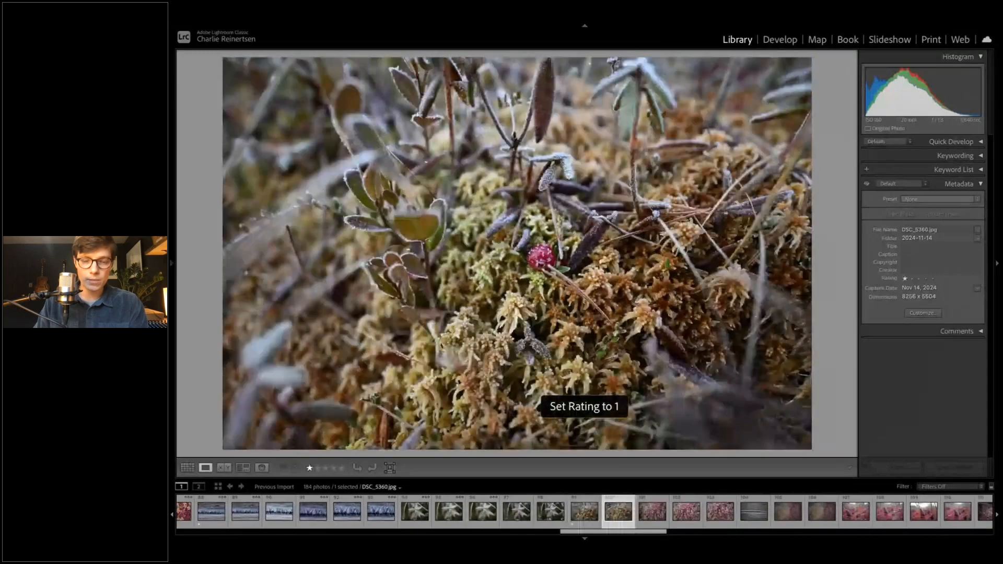
key("Right")
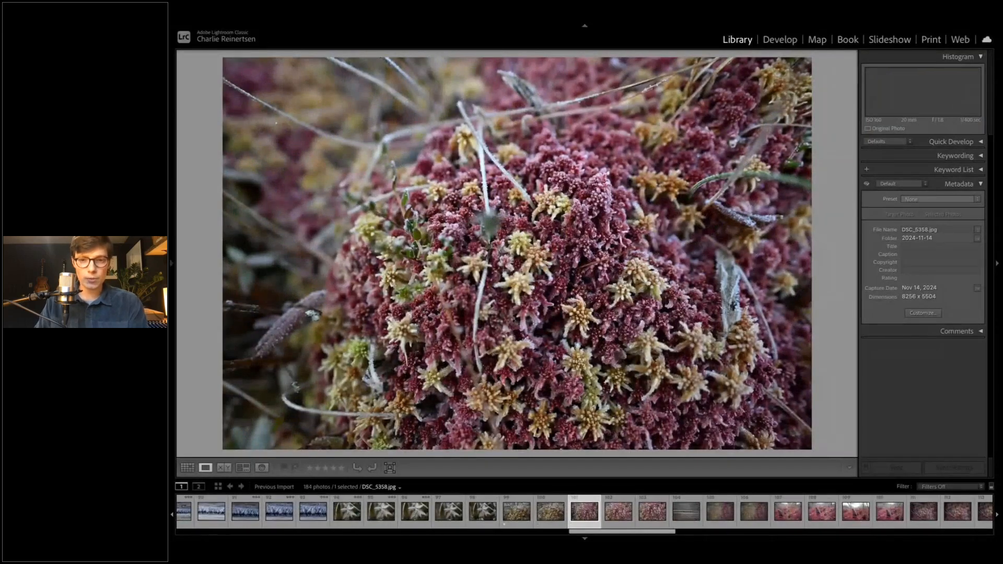
key("Right")
key("Right")
key("Right")
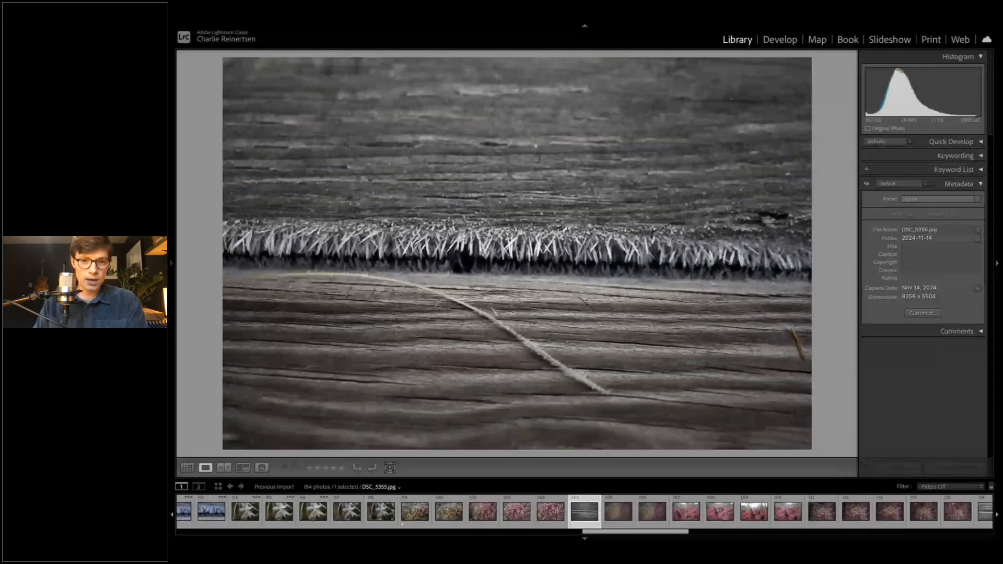
key("Right")
key("Right")
key("Right")
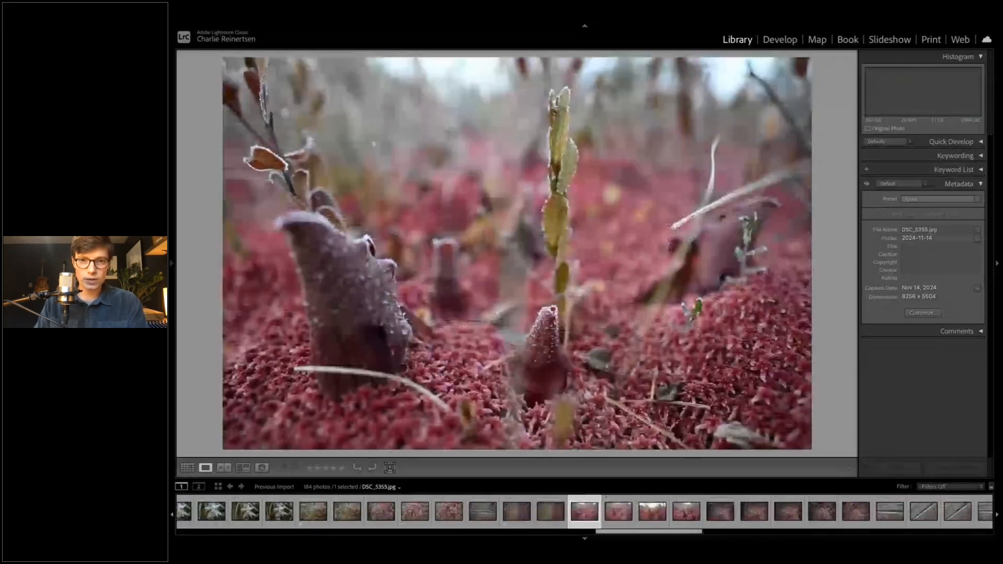
Step: Compare the neighbouring frosted pitcher plant photos and rate DSC_5350.jpg one star
key("Right")
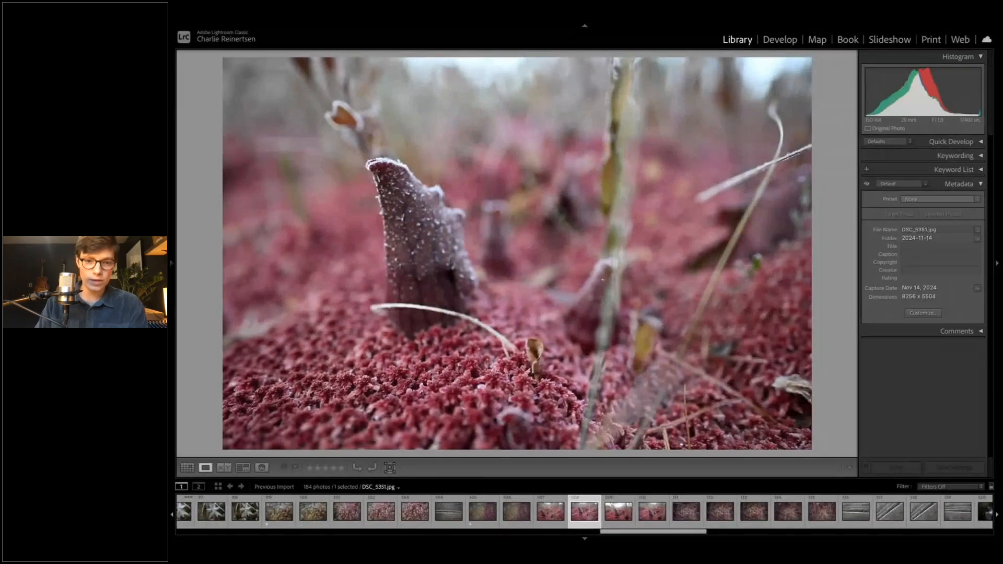
key("Right")
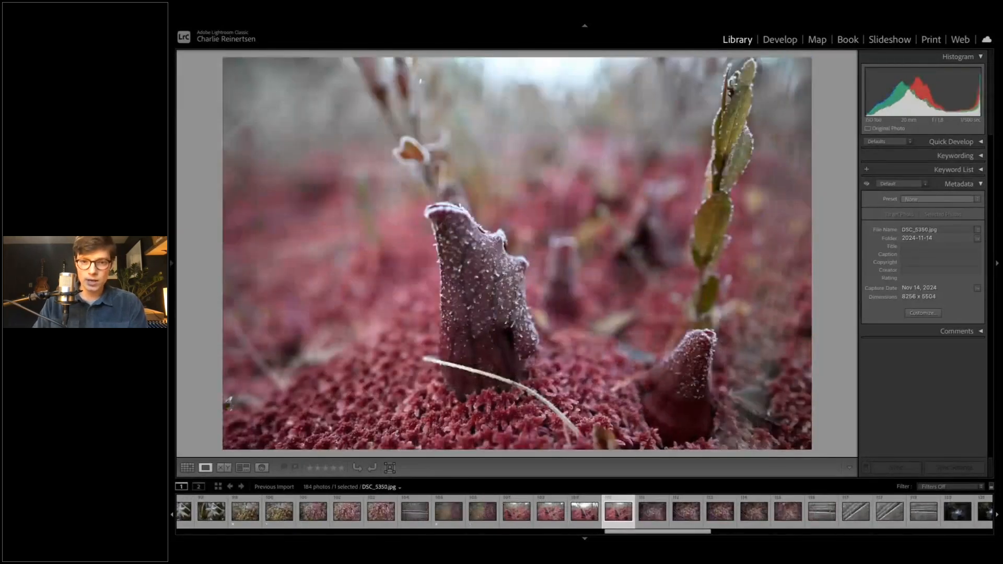
key("Right")
key("Left")
key("Left")
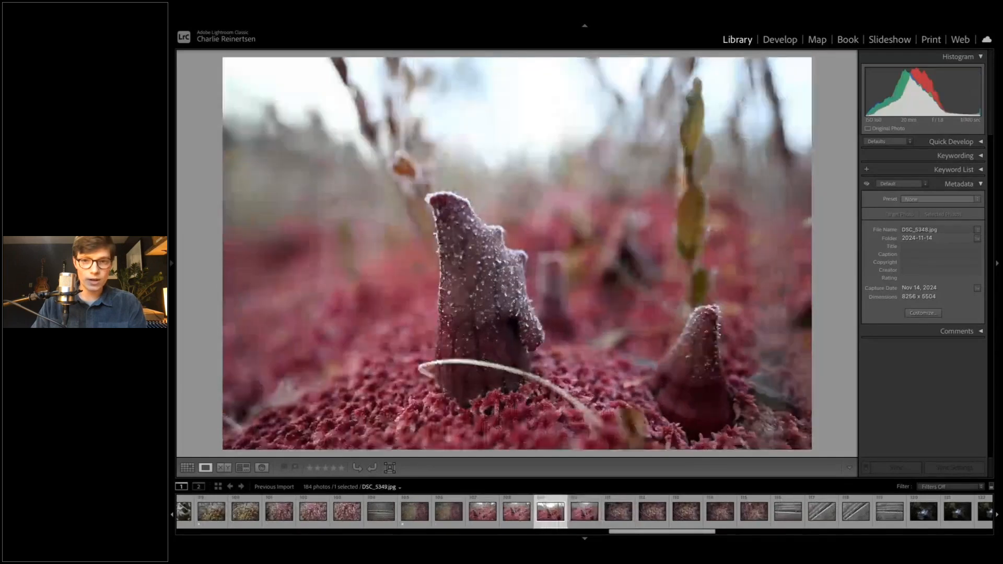
key("Left")
key("Right")
key("1")
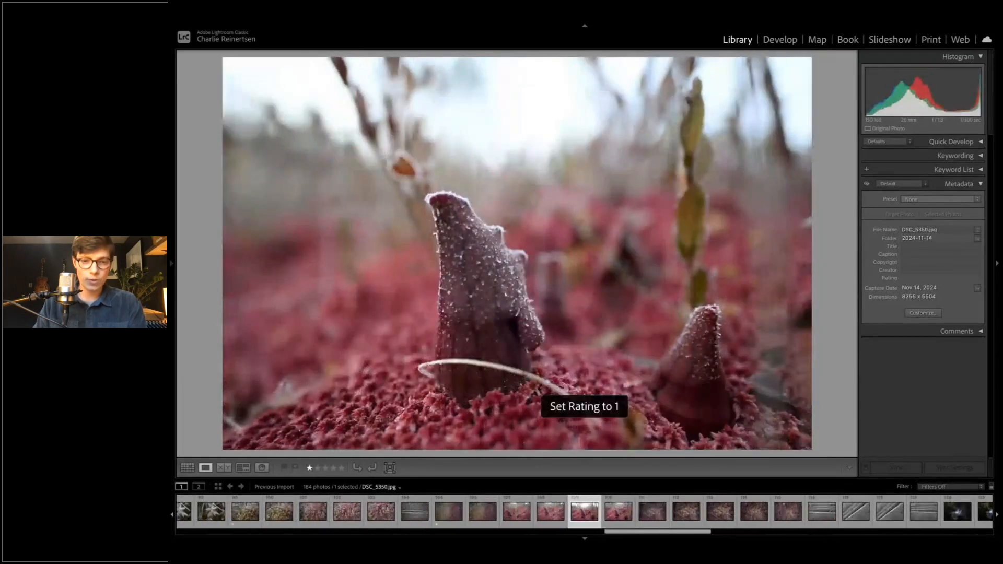
Step: Move past the remaining frosted pitcher plant photo and rate the moss close-up DSC_5348.jpg one star
key("Left")
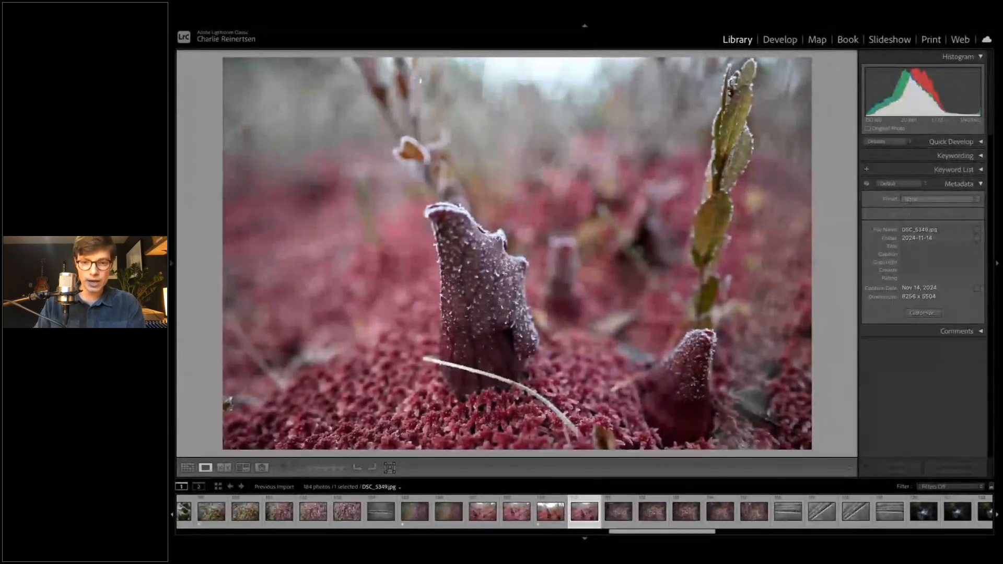
key("Left")
key("1")
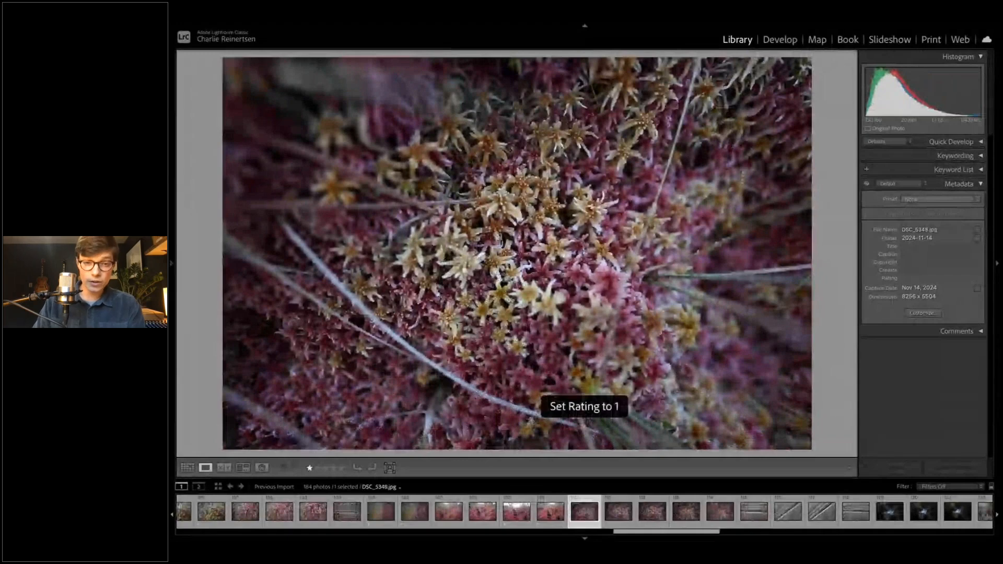
Step: Compare the following yellow and red moss shots and rate the moss photo DSC_5345.jpg one star
key("Left")
key("Left")
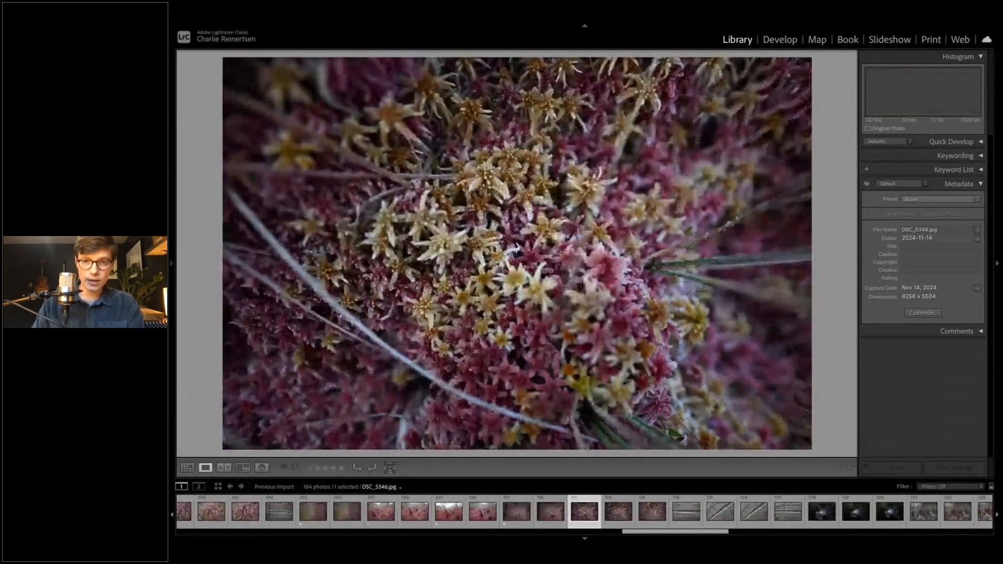
key("Left")
key("1")
Step: Review the ice crystals on the wooden boards and the dark water reflections, up to the frosted leaves in DSC_5336.jpg
key("Right")
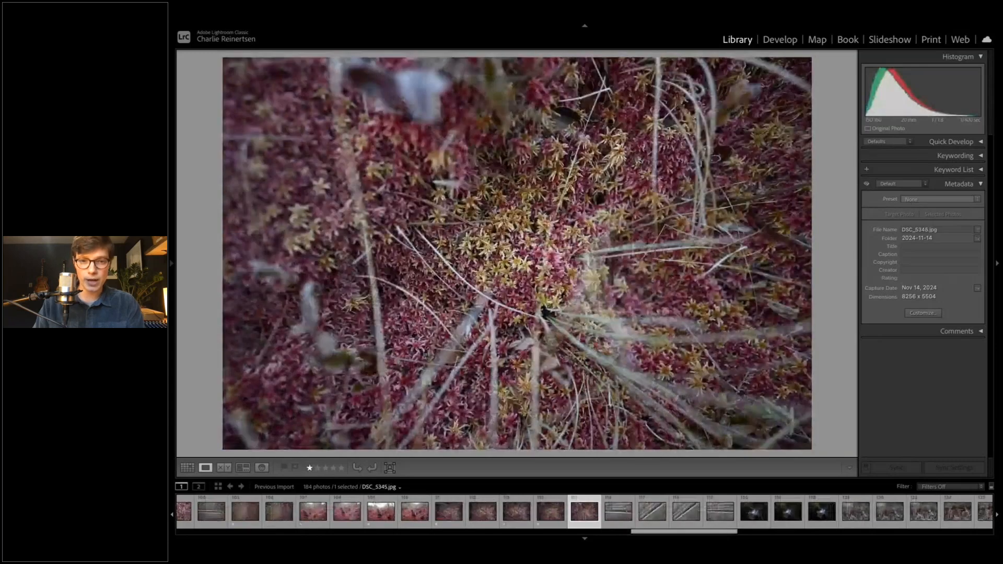
key("Right")
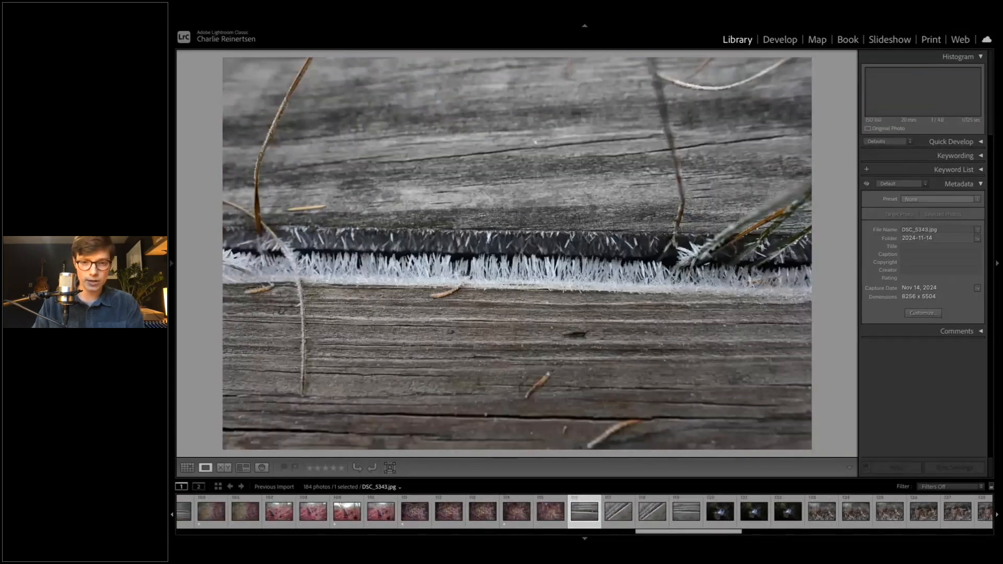
key("Right")
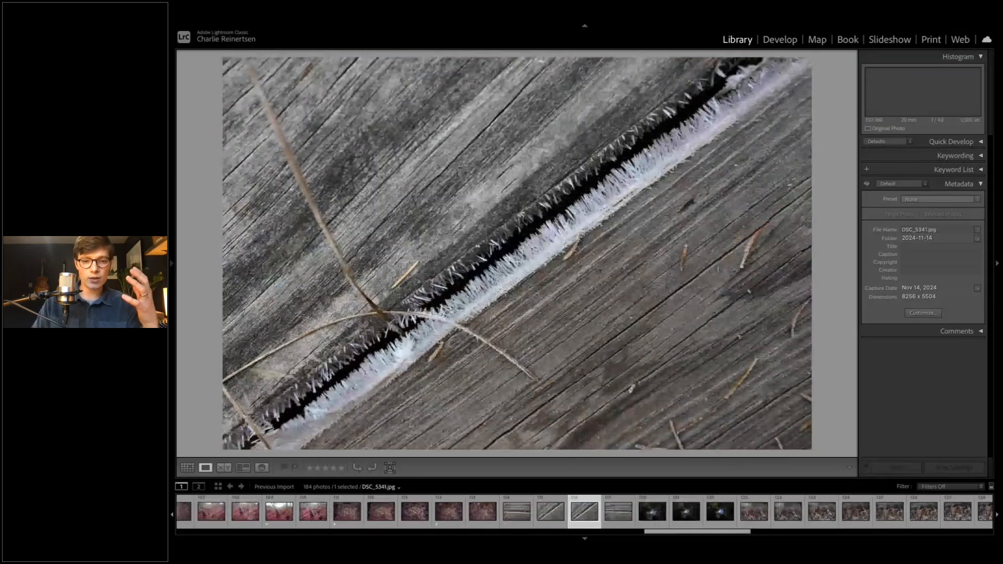
key("Right")
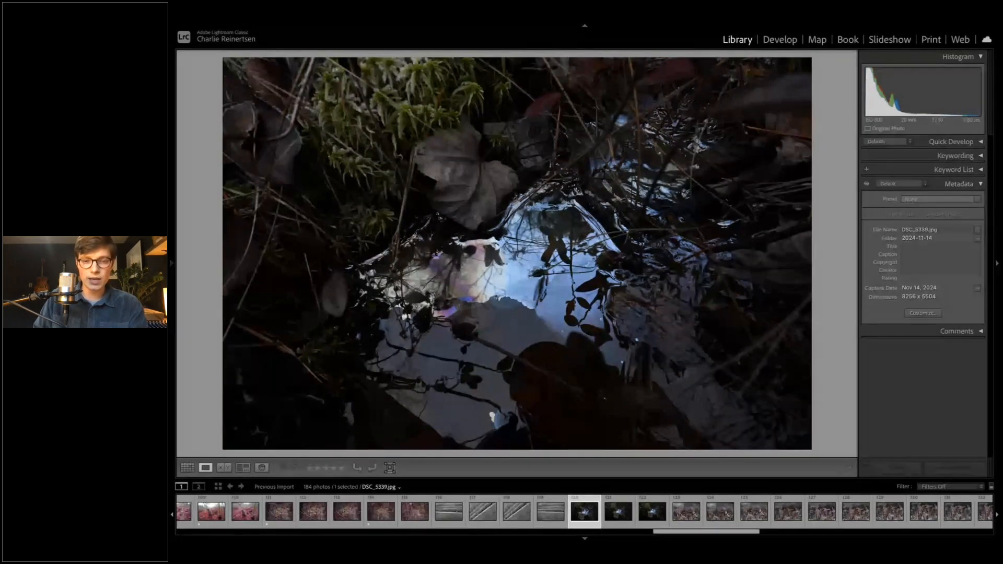
key("Left")
key("Left")
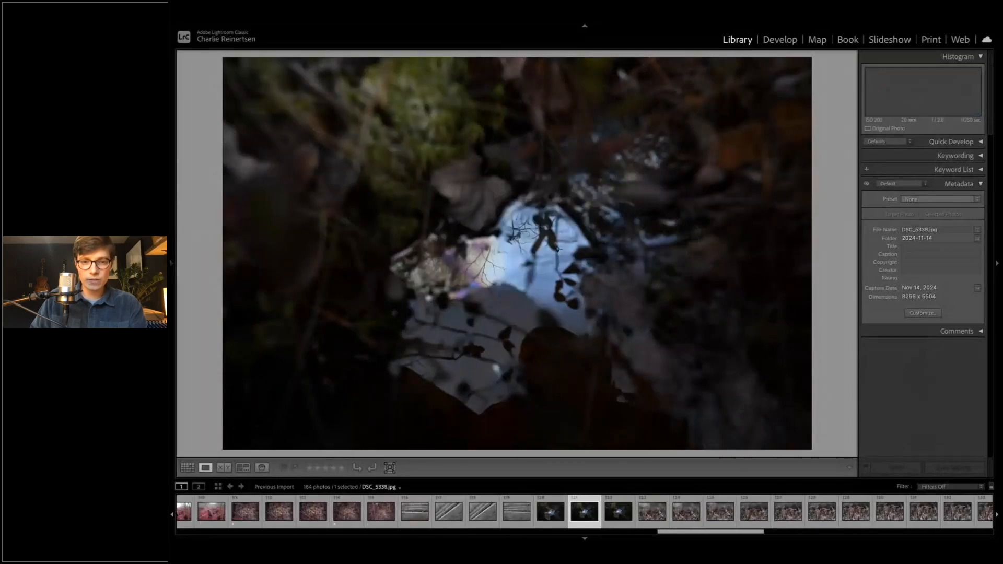
key("Left")
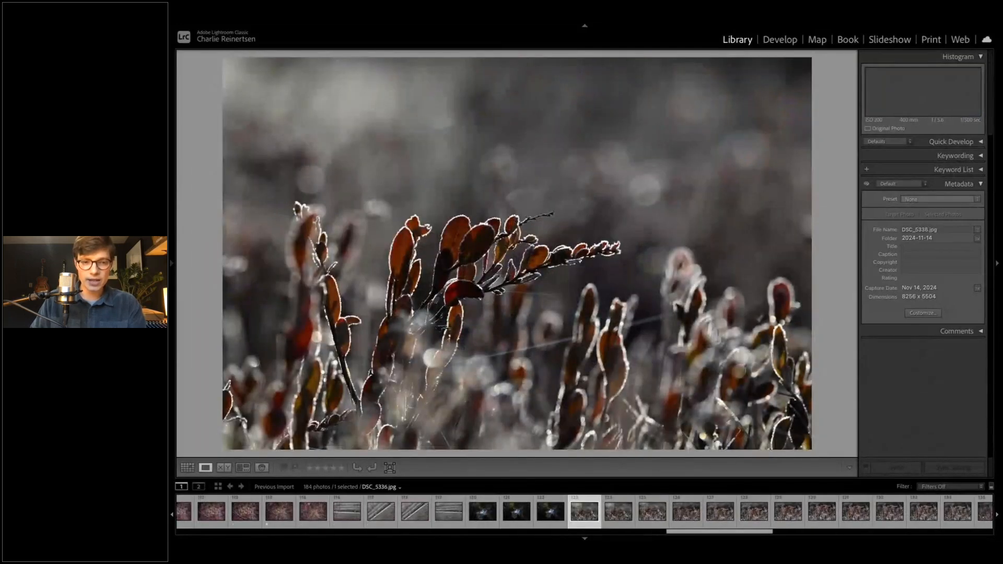
Step: Review the backlit frosted red leaf photos from DSC_5335.jpg through to DSC_5324.jpg, comparing focus and composition
key("Left")
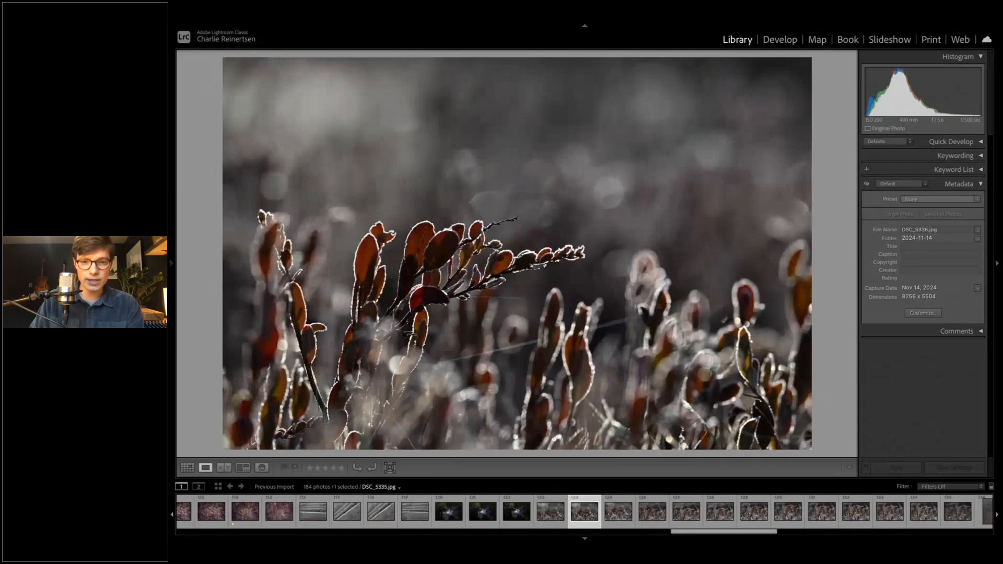
key("Left")
key("Left")
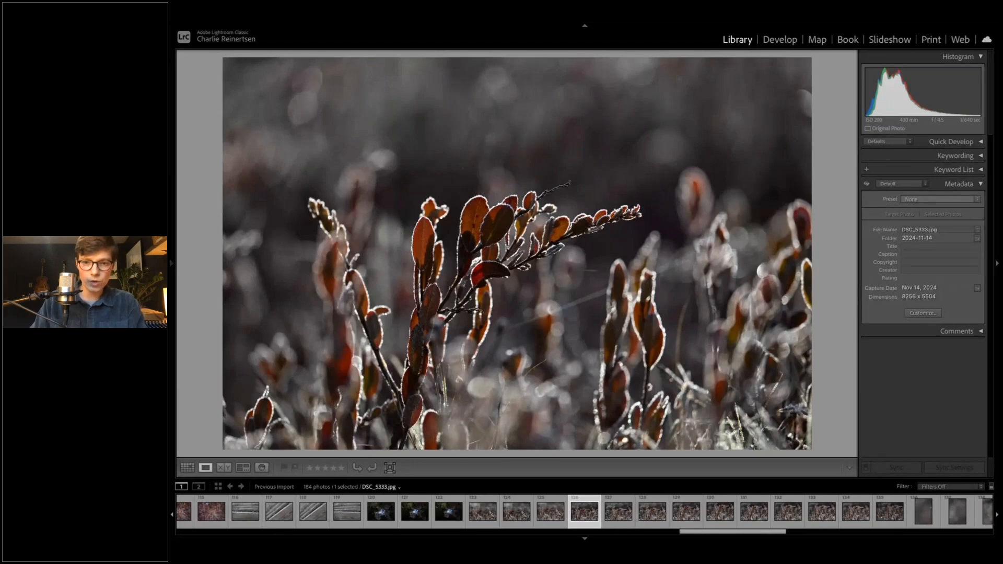
key("Left")
key("Right")
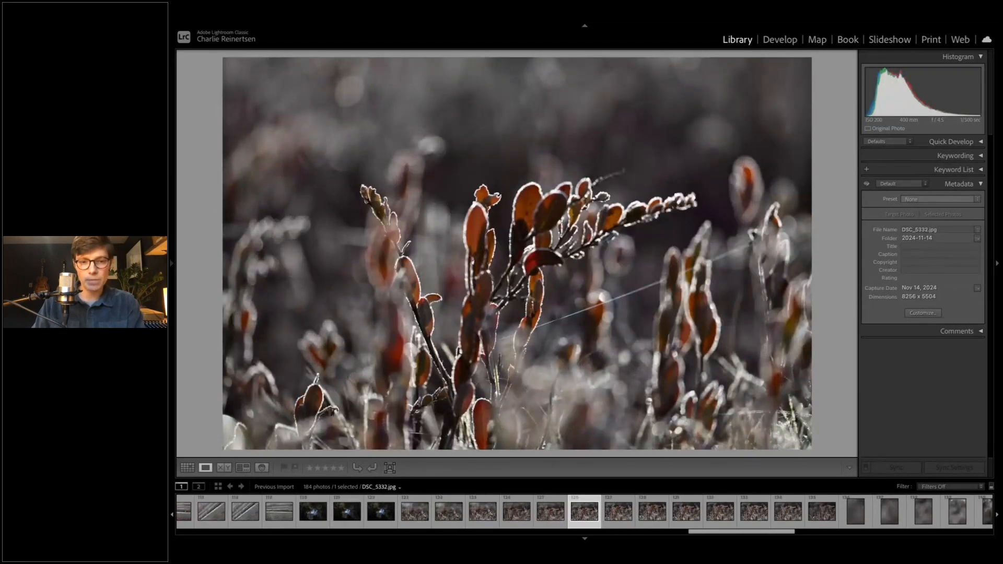
key("Left")
key("Left")
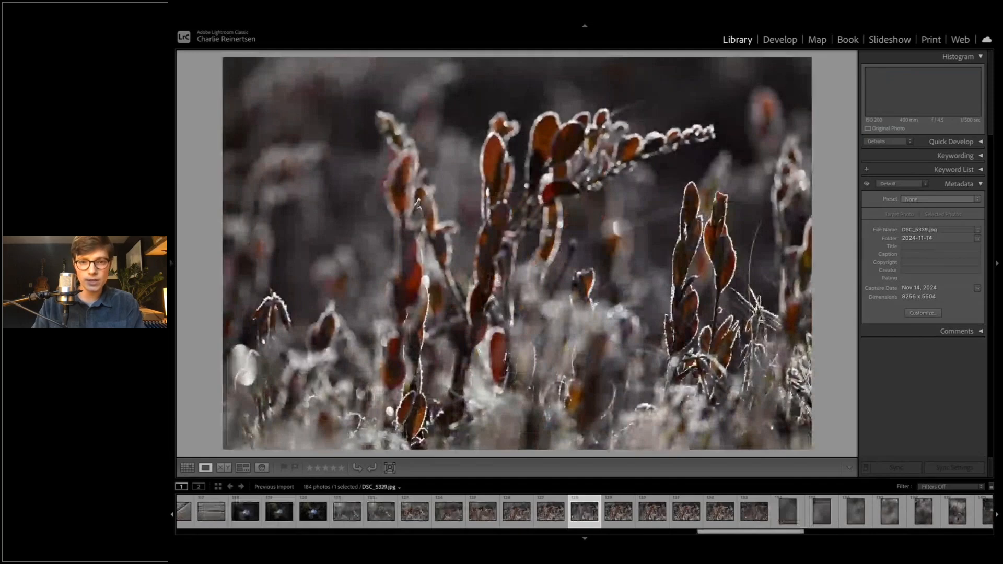
key("Left")
key("Left")
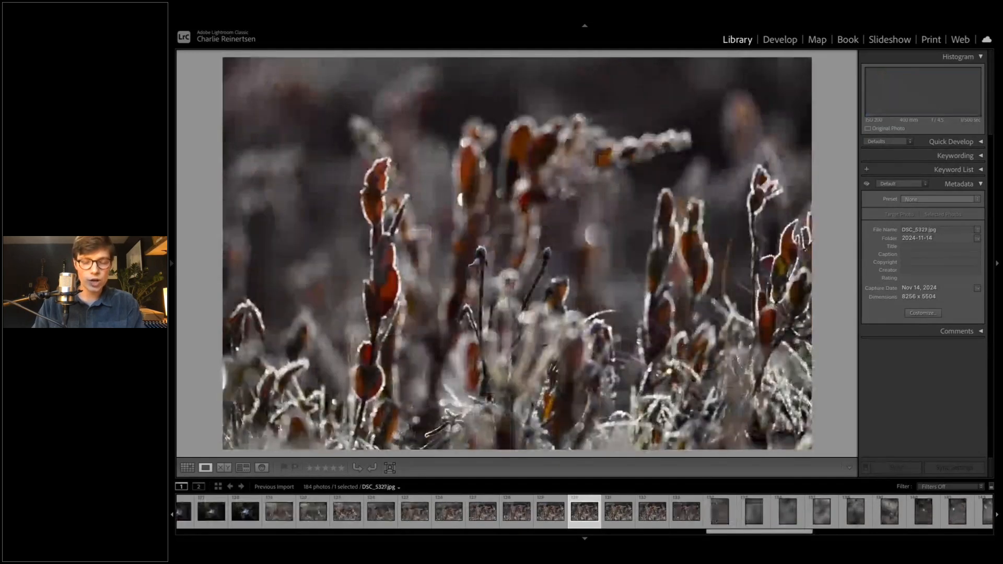
key("Left")
key("Left")
key("Left")
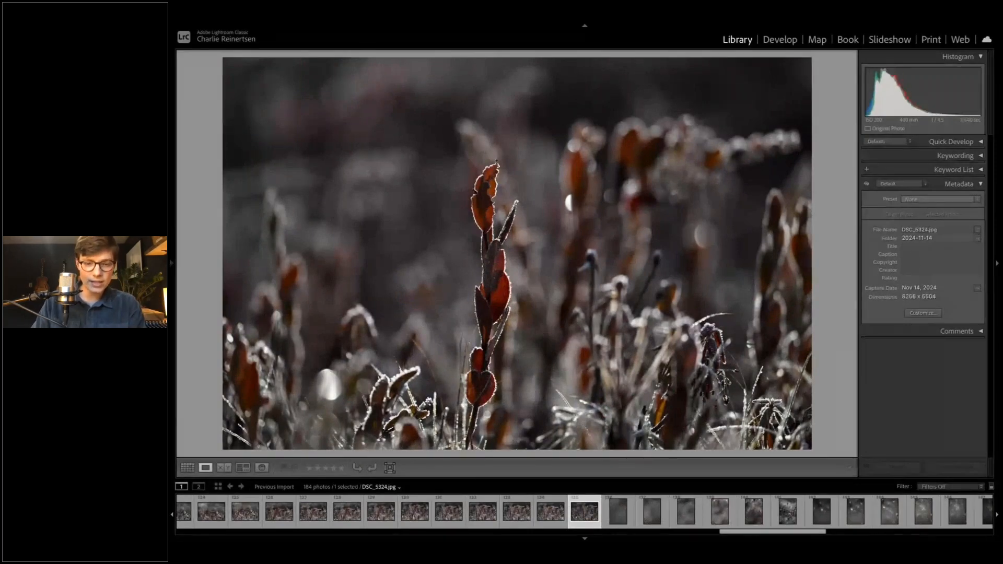
Step: Return through the backlit frosted leaf series and rate DSC_5330.jpg one star
key("Right")
key("Left")
key("Left")
key("Left")
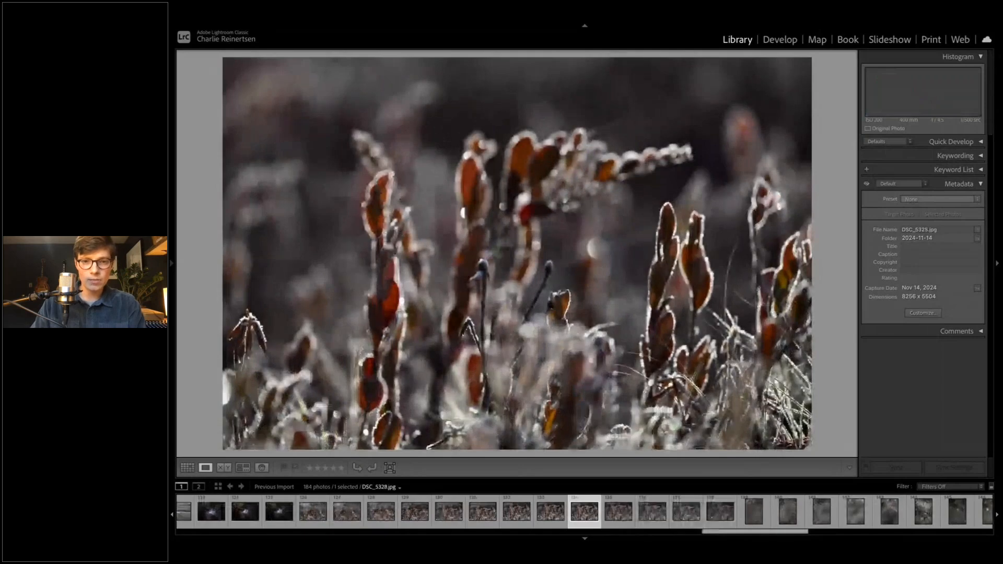
key("Left")
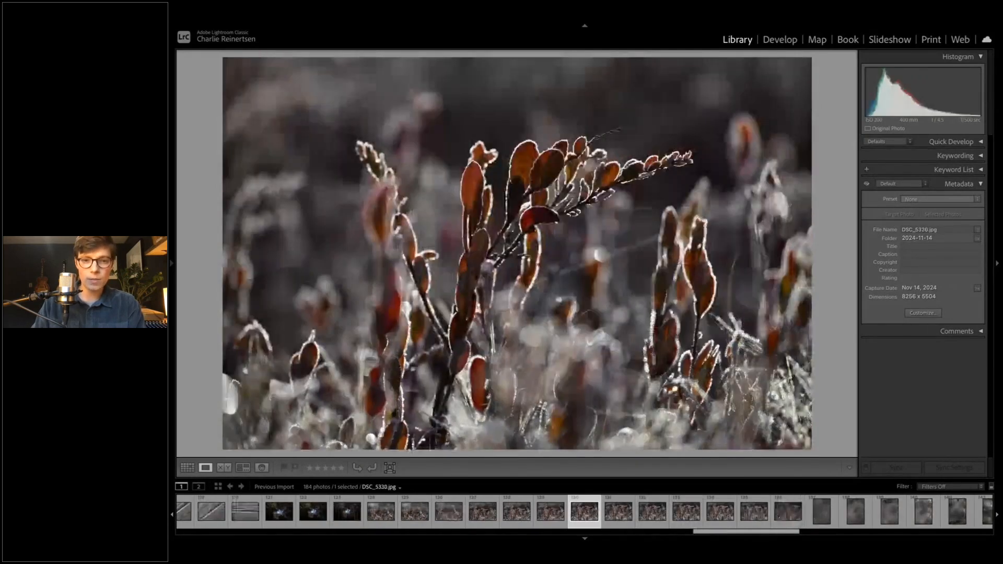
key("1")
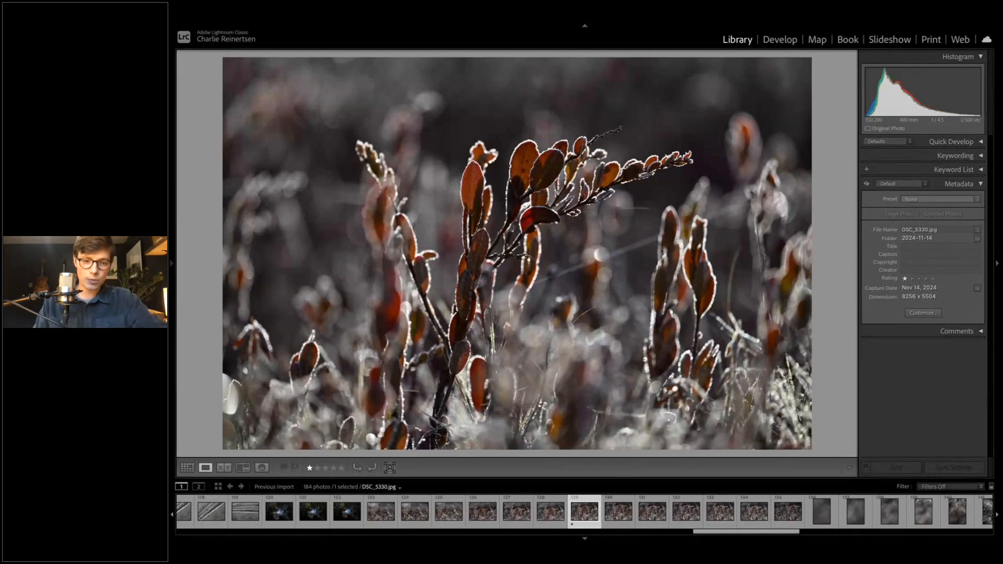
Step: Review the rest of the frosted leaf series and the first blurred vertical shots, up to DSC_5320.jpg
key("Right")
key("Right")
key("Right")
key("Right")
key("Right")
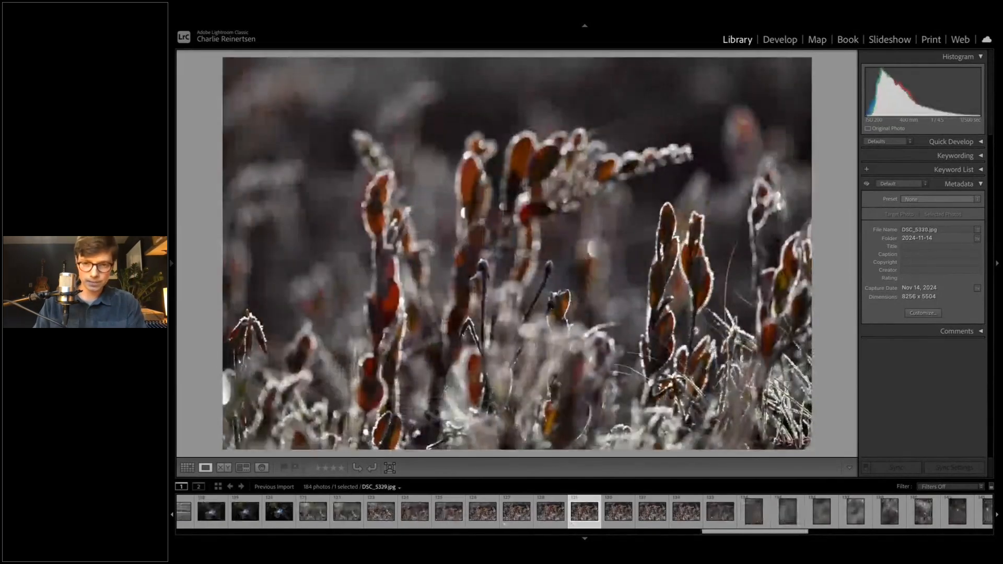
key("Right")
key("Right")
key("Right")
key("Right")
key("Right")
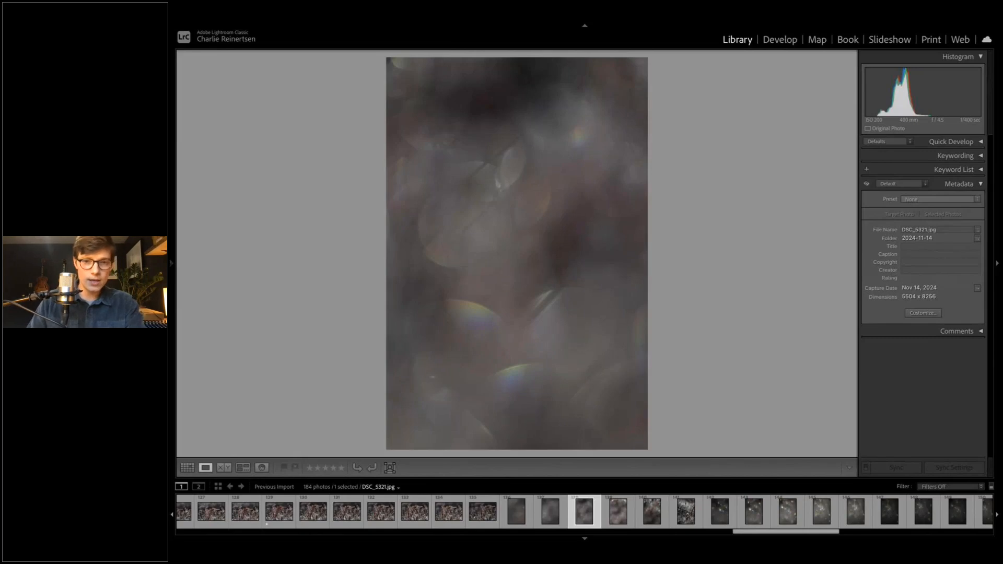
key("Right")
key("Left")
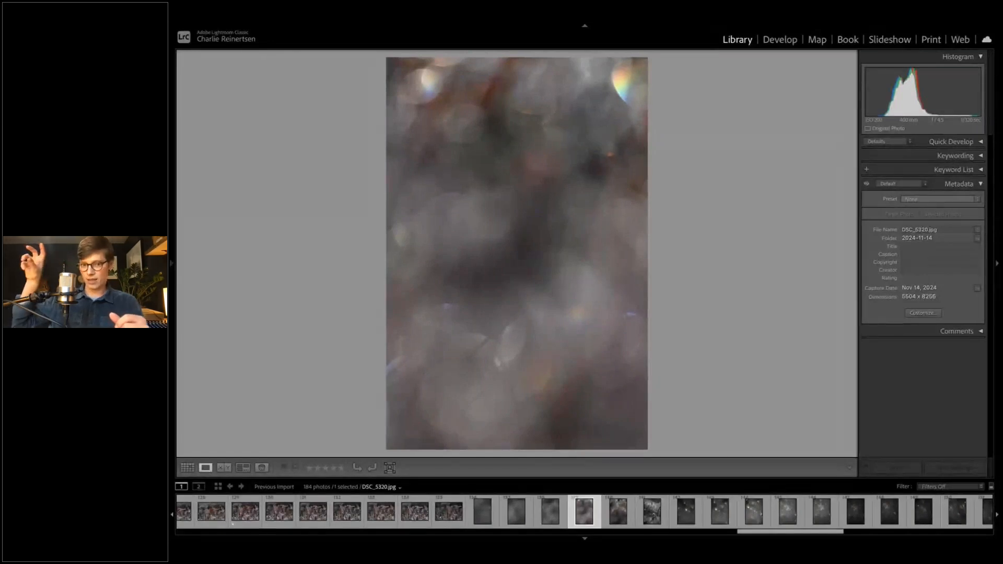
Step: Compare the blurred vertical shot DSC_5319.jpg with the sharper frosted plants in DSC_5318.jpg and rate DSC_5319.jpg one star
key("Right")
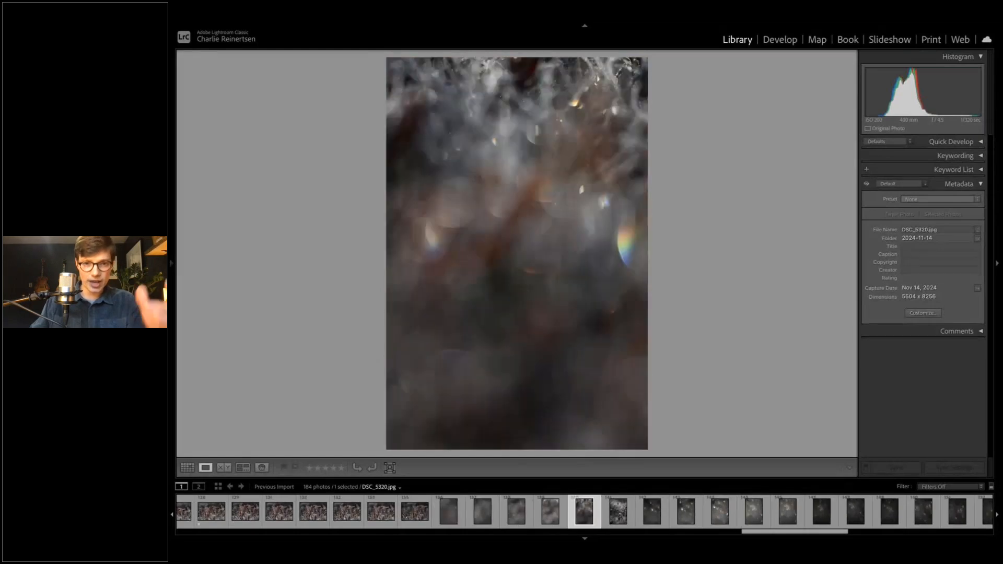
key("Left")
key("1")
key("Left")
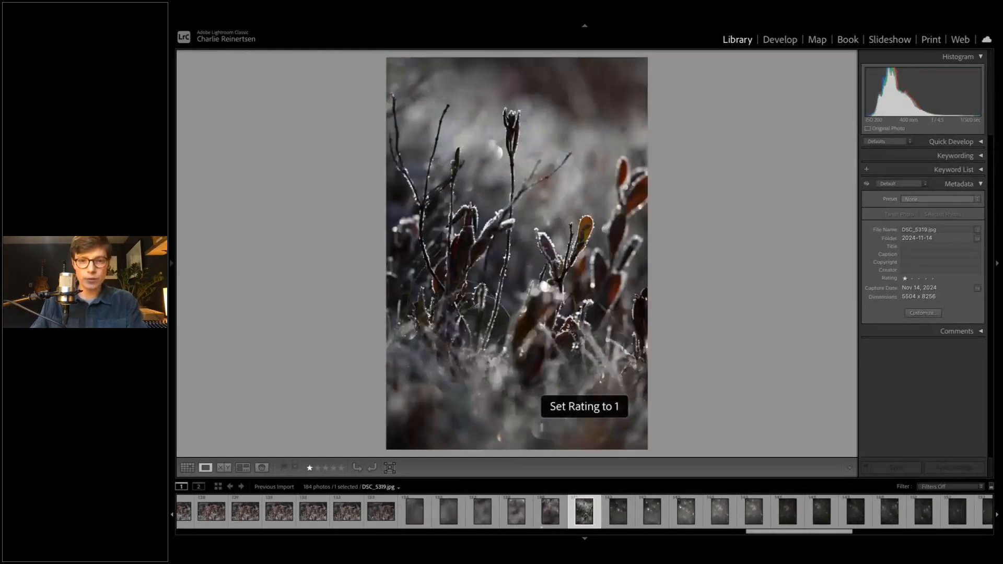
key("Right")
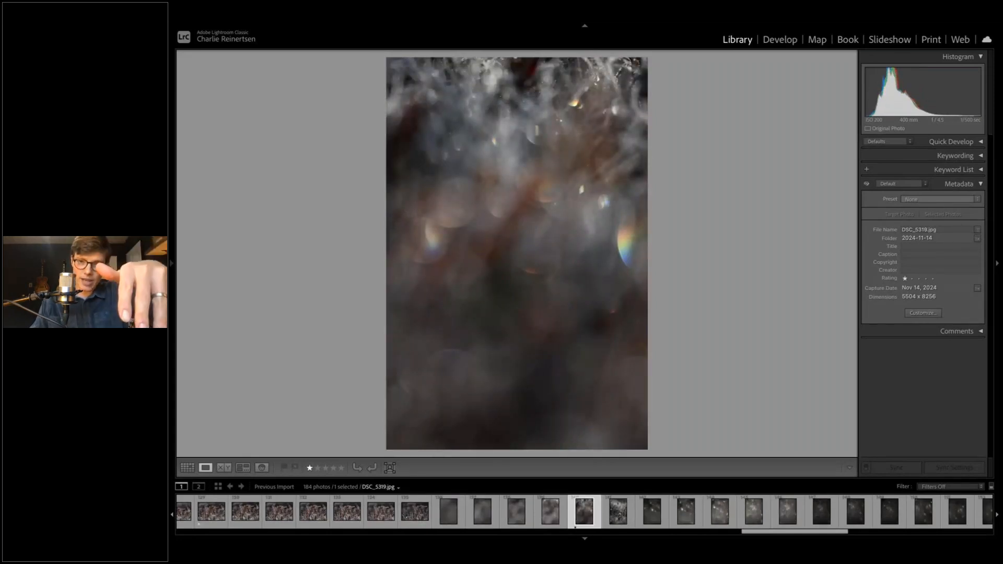
key("Left")
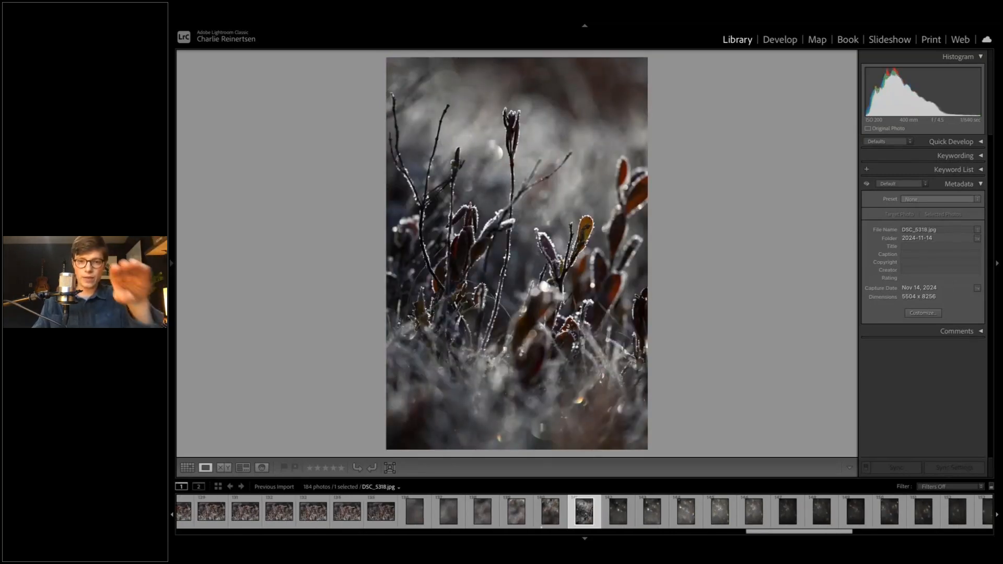
key("Right")
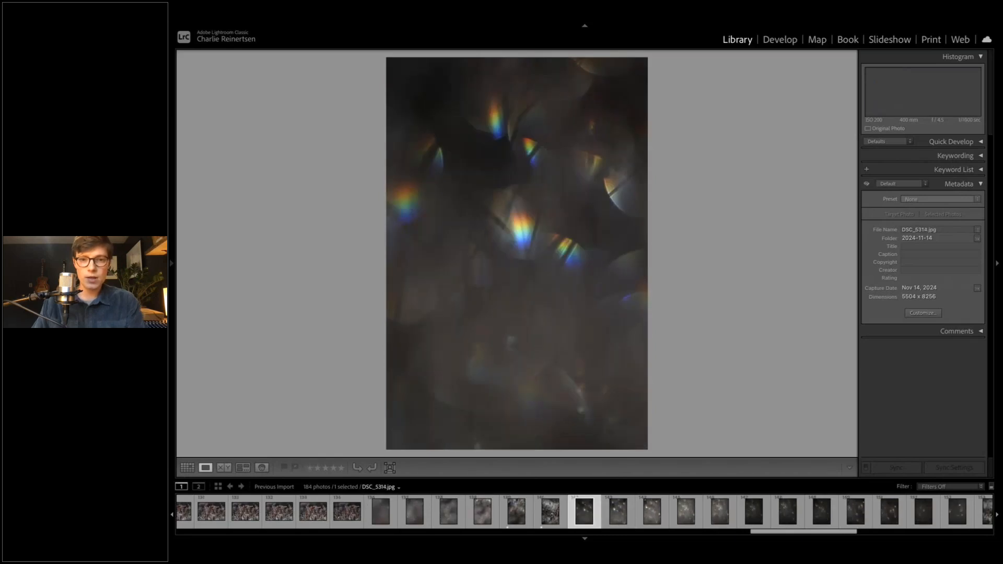
Step: Review the vertical shots of rainbow light spots, up to the dark version DSC_5307.jpg
key("Right")
key("Right")
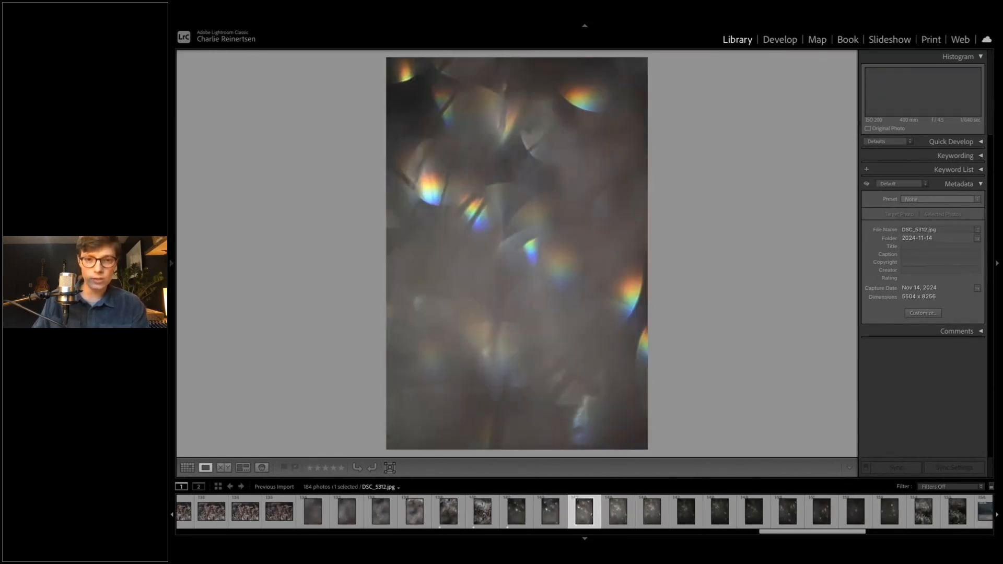
key("Right")
key("Right")
key("Right")
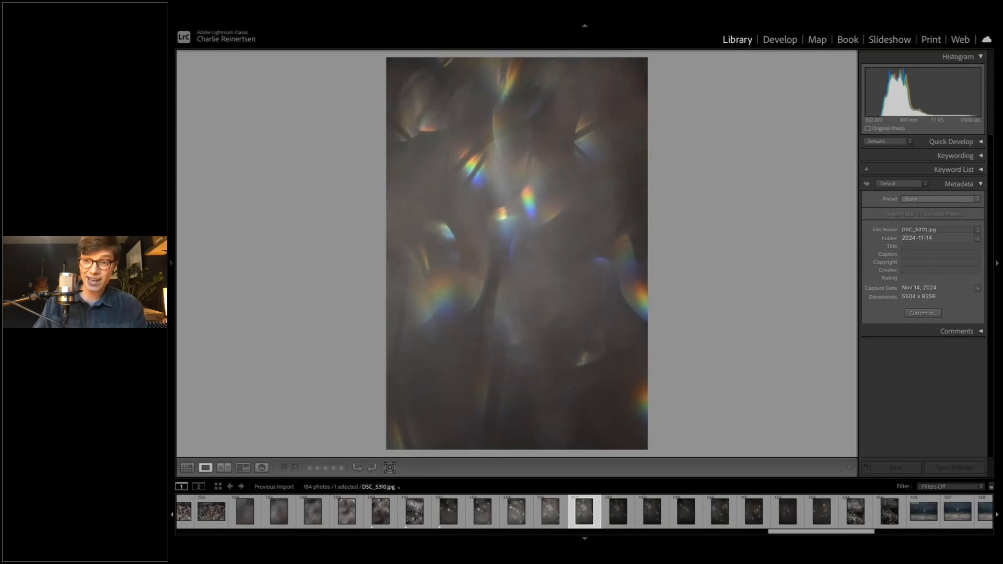
key("Right")
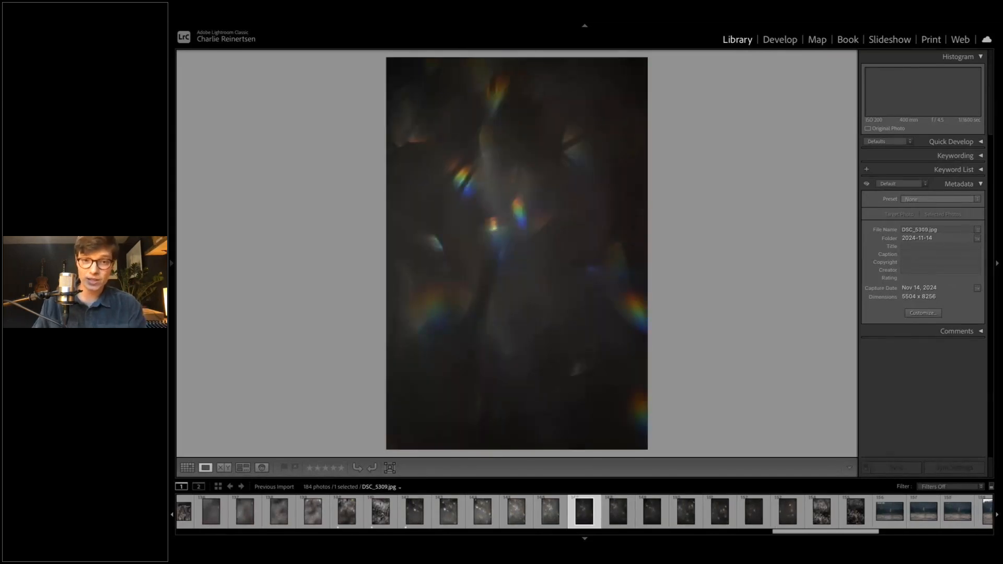
key("Right")
key("Right")
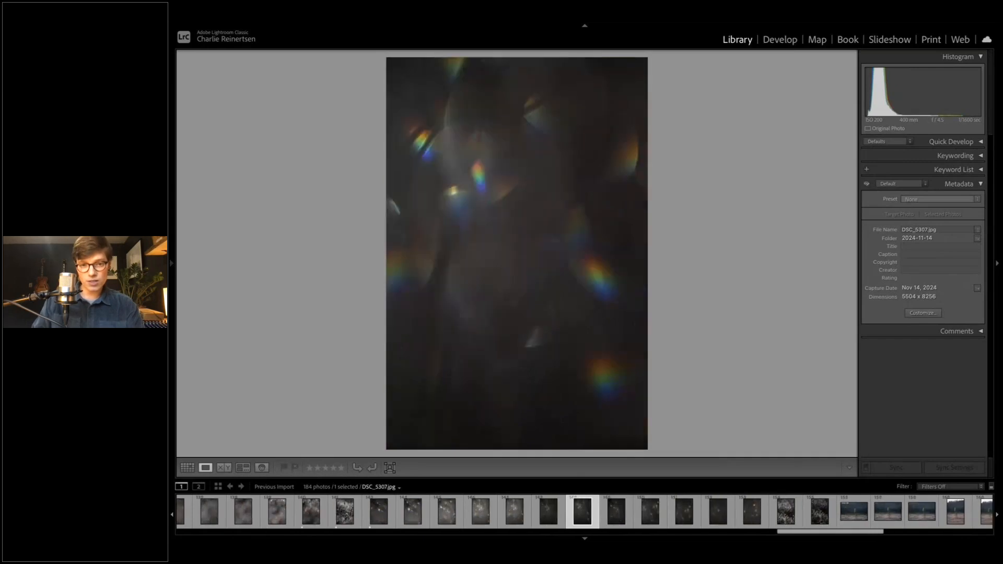
Step: Compare the brighter rainbow bokeh photo DSC_5310.jpg with the darker DSC_5309.jpg and rate DSC_5309.jpg one star
key("Left")
key("Left")
key("Left")
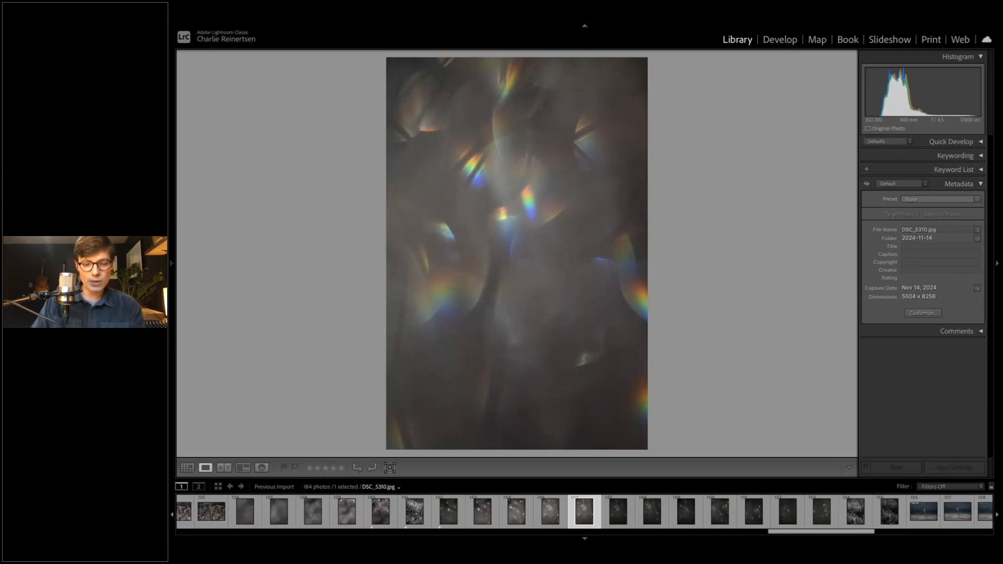
key("Right")
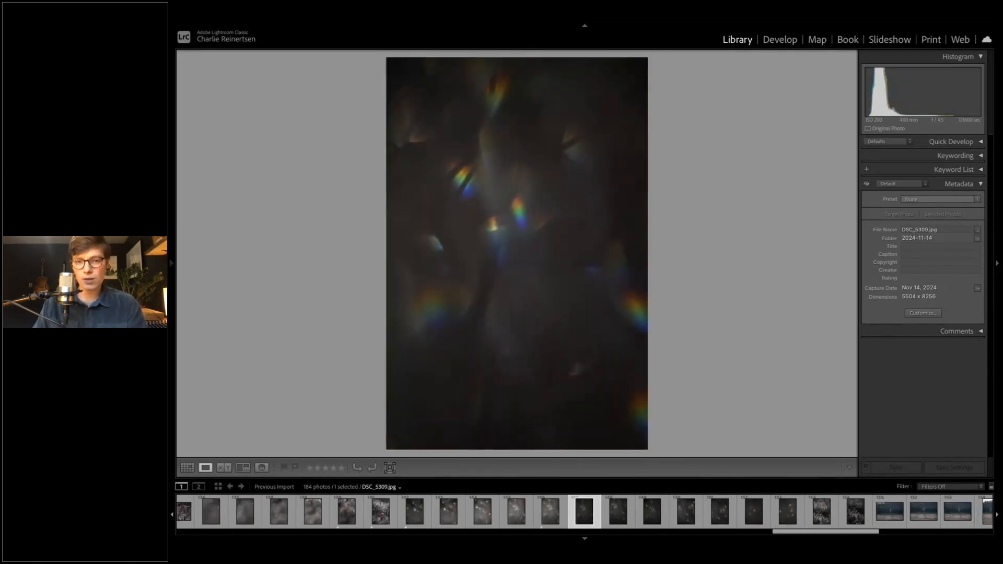
key("1")
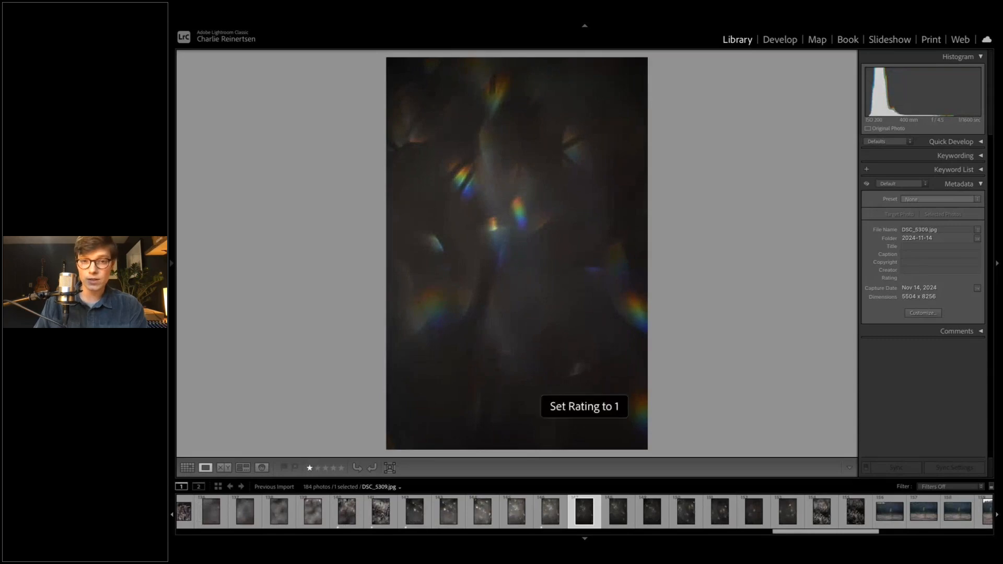
Step: Review the following dark rainbow bokeh shots, up to DSC_5303.jpg
key("Right")
key("Right")
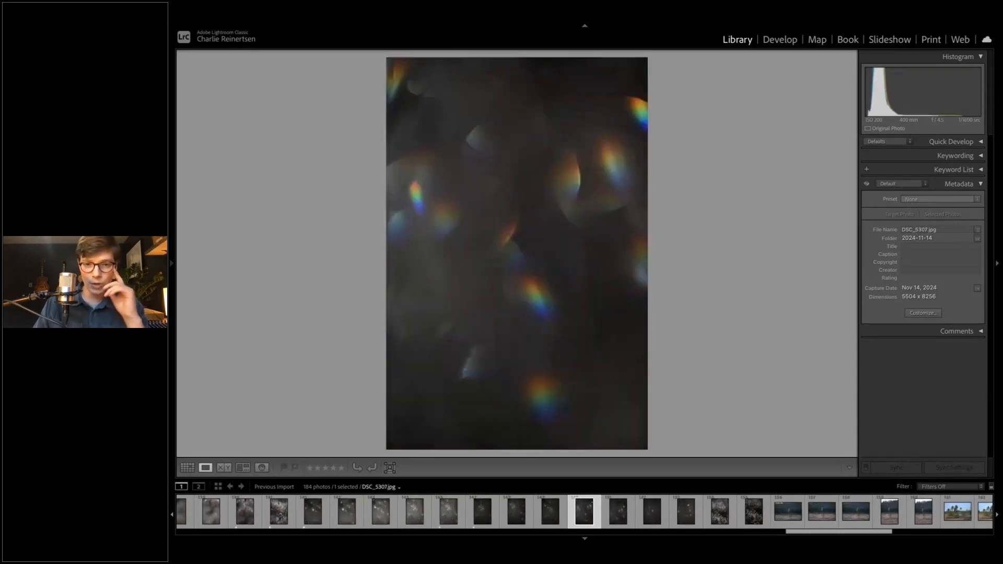
key("Right")
key("Right")
key("Right")
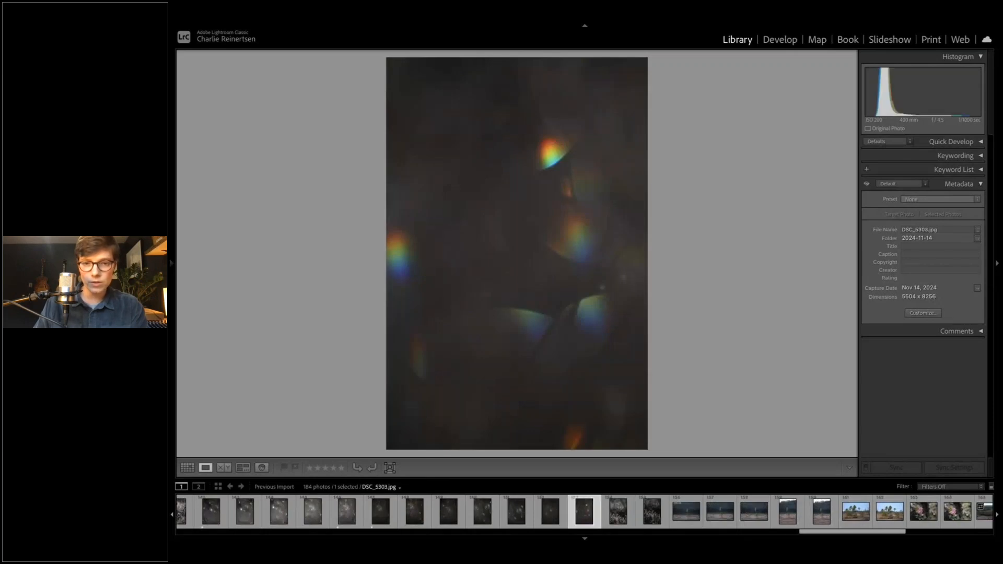
Step: Compare the dark frosted plant shots with their neighbouring photos and rate DSC_5301.jpg one star
key("Right")
key("Left")
key("Right")
key("Right")
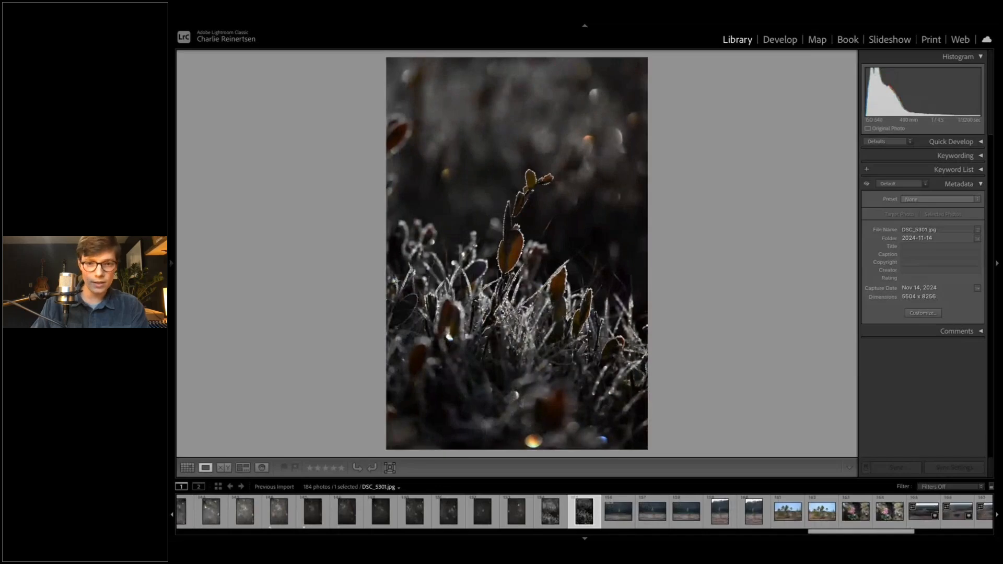
key("Right")
key("Left")
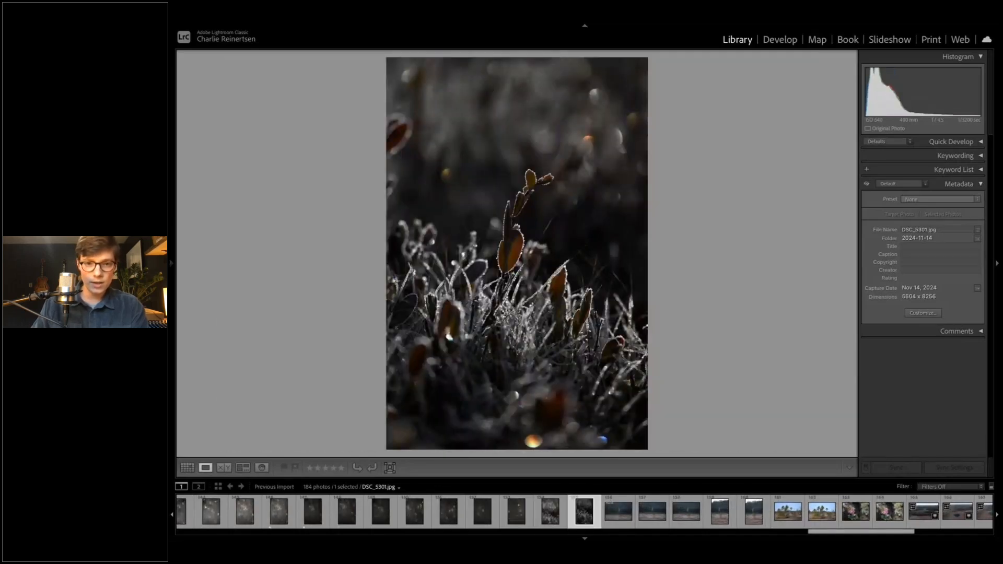
key("1")
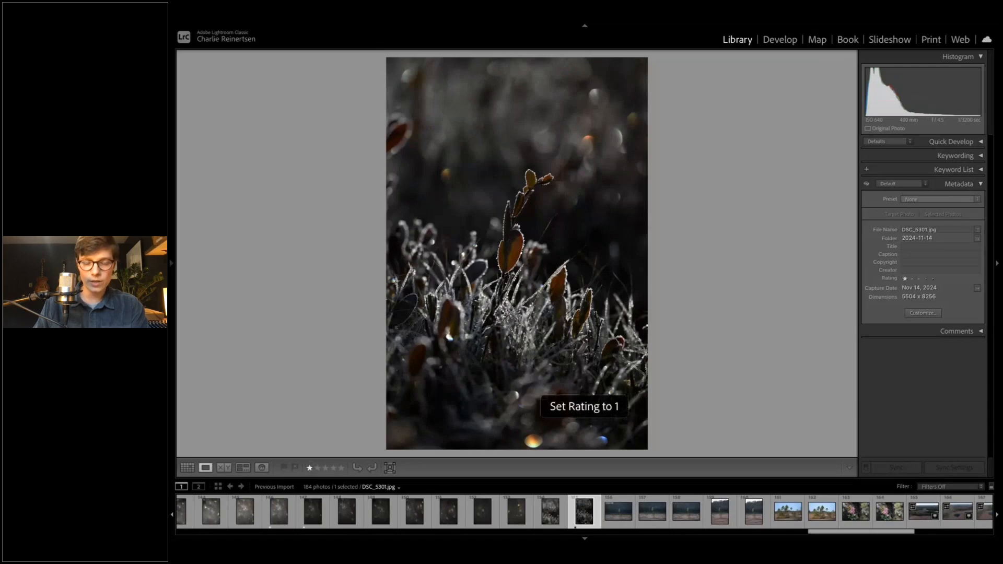
Step: Rate the three horizontal shots of the yellow-leaved tree one star, starting with DSC_5300.jpg, checking the last against the vertical DSC_5297.jpg
key("Right")
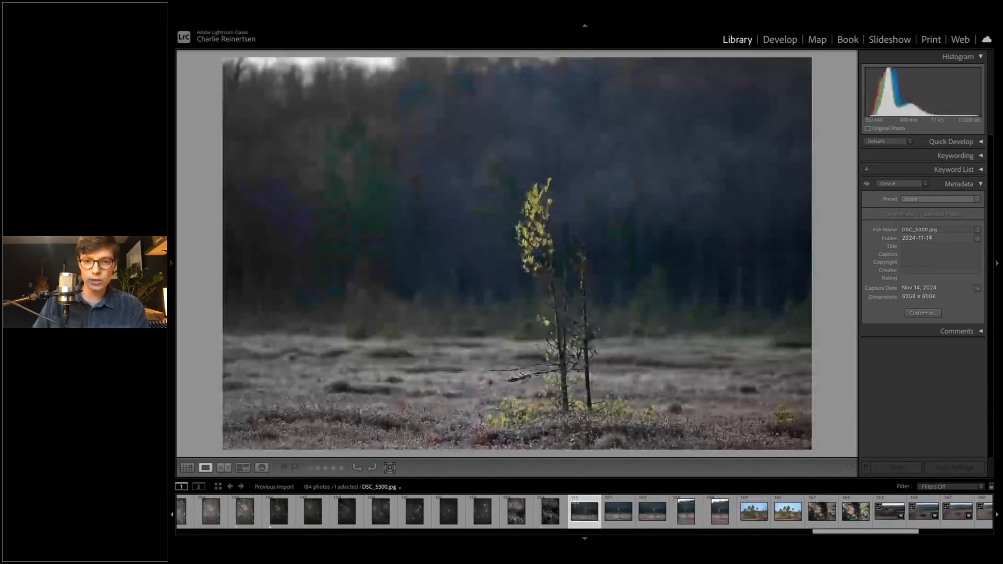
key("1")
key("Right")
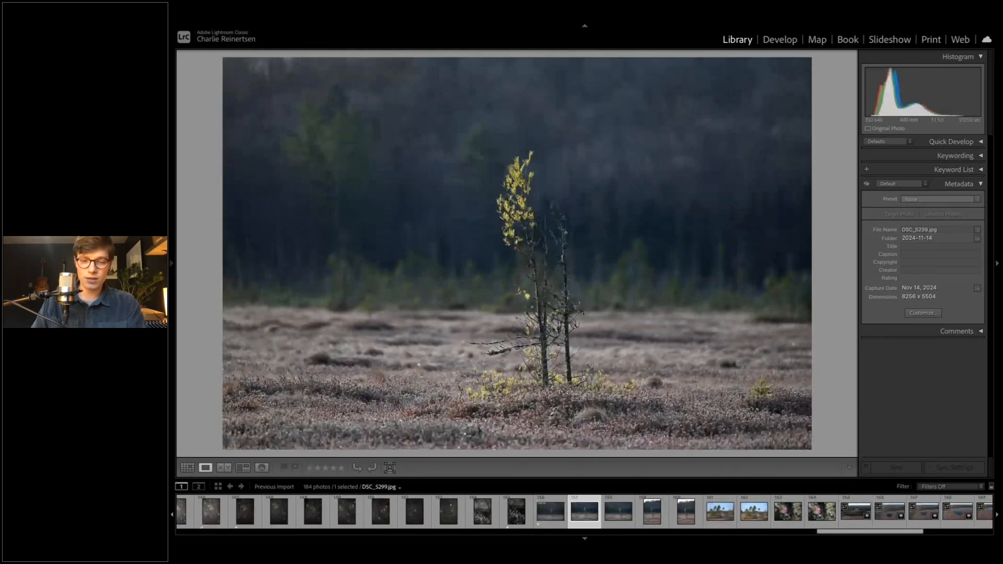
key("1")
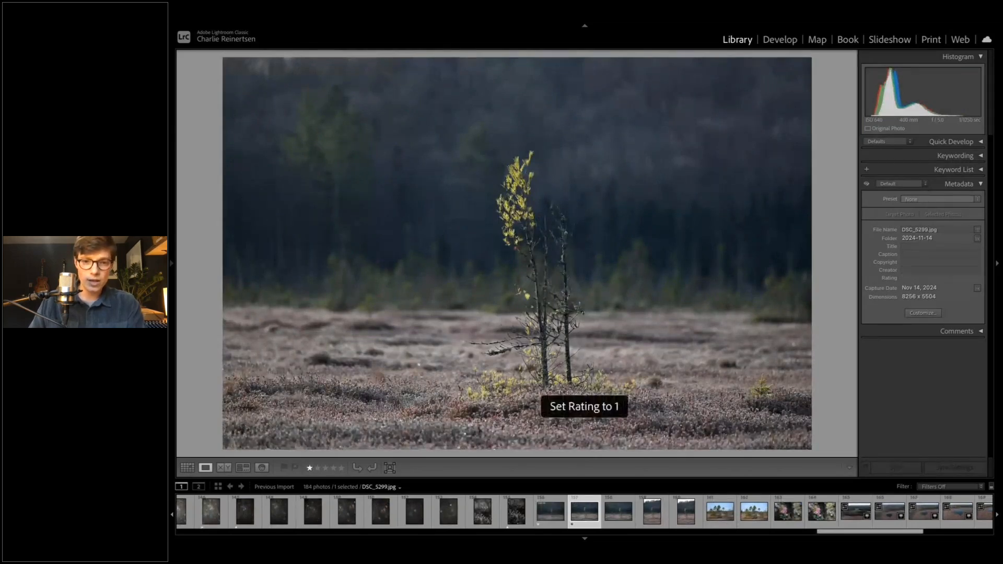
key("Right")
key("Right")
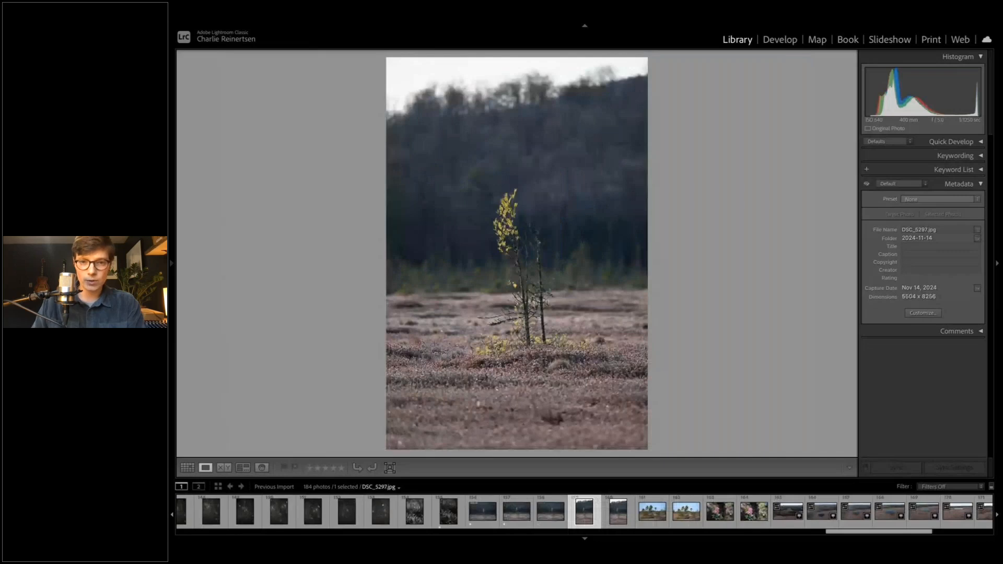
key("Left")
key("1")
key("Right")
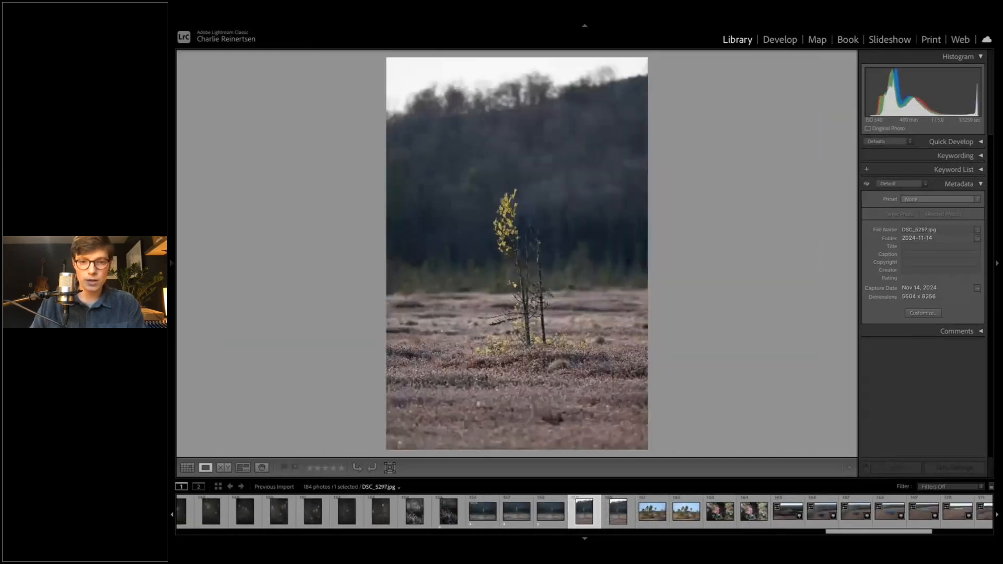
Step: Review the spruce tree shots and the pink lichen close-ups, up to DSC_5292.jpg
key("Right")
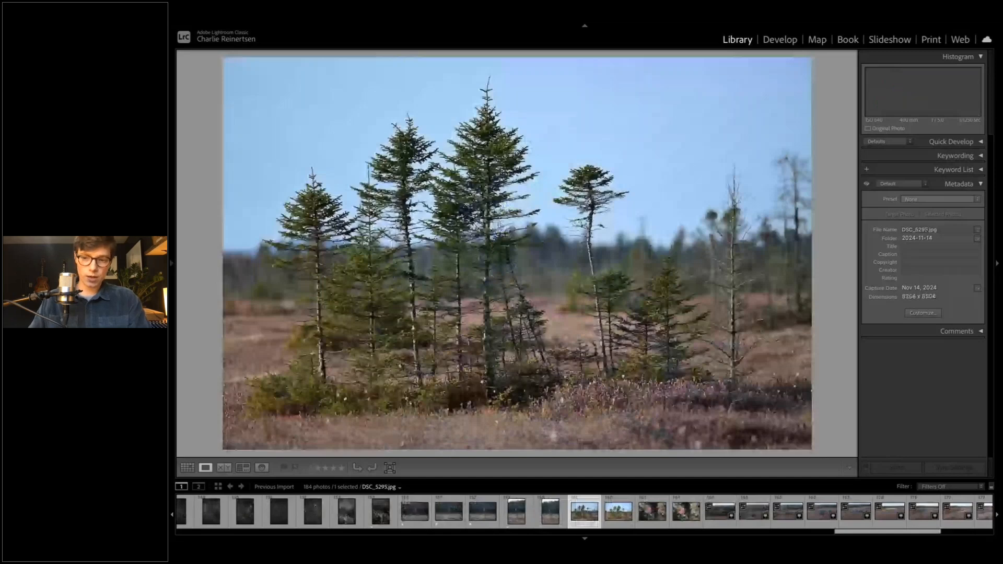
key("Right")
key("Right")
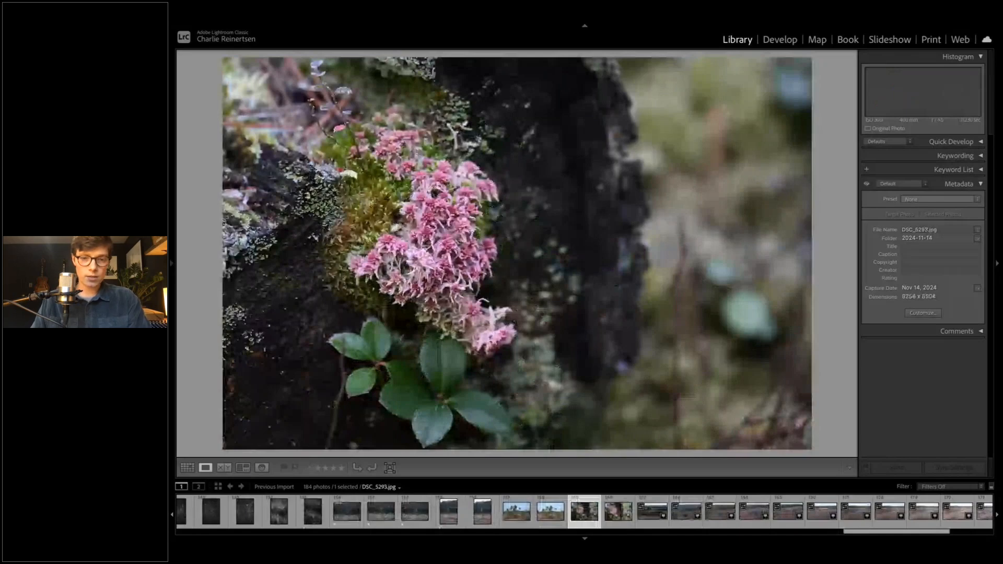
key("Left")
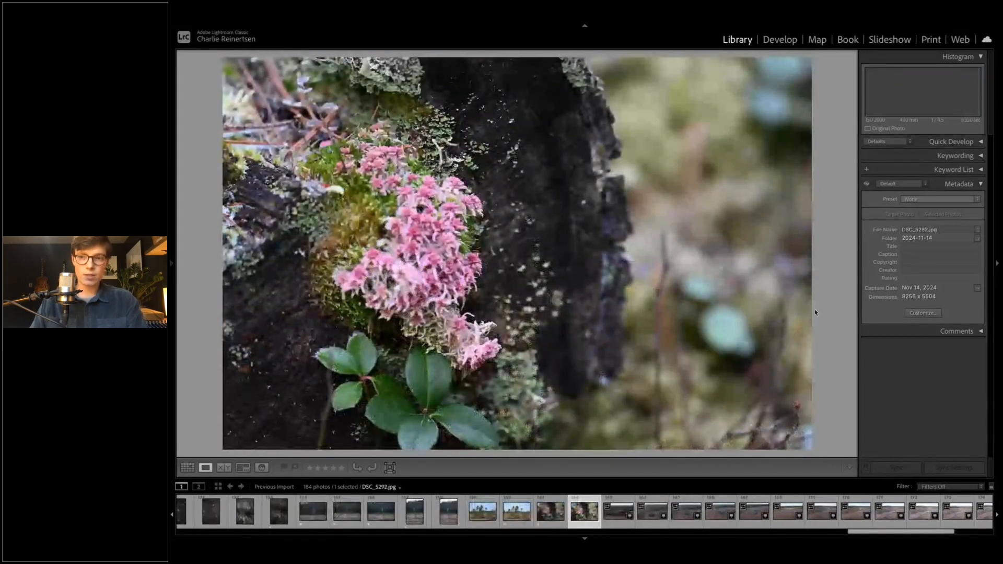
Step: Rate the forest aerial 0091 and the round pond aerials 0090 and 0088 one star
key("Right")
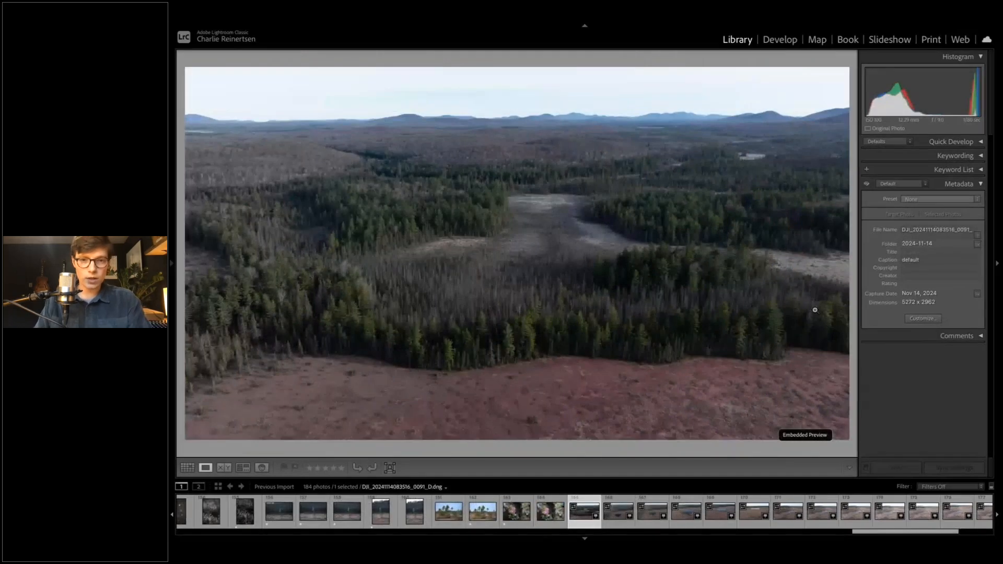
key("1")
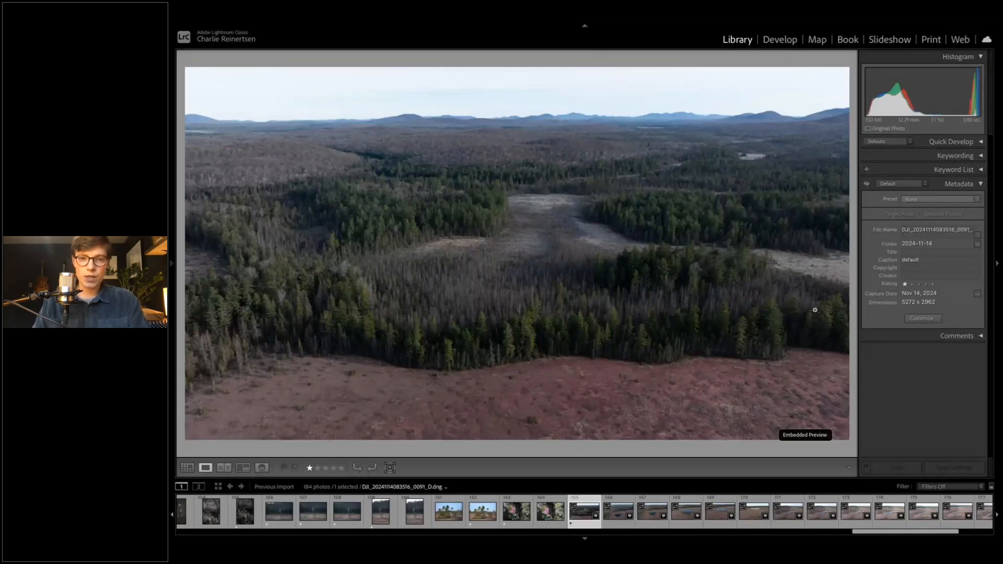
key("Left")
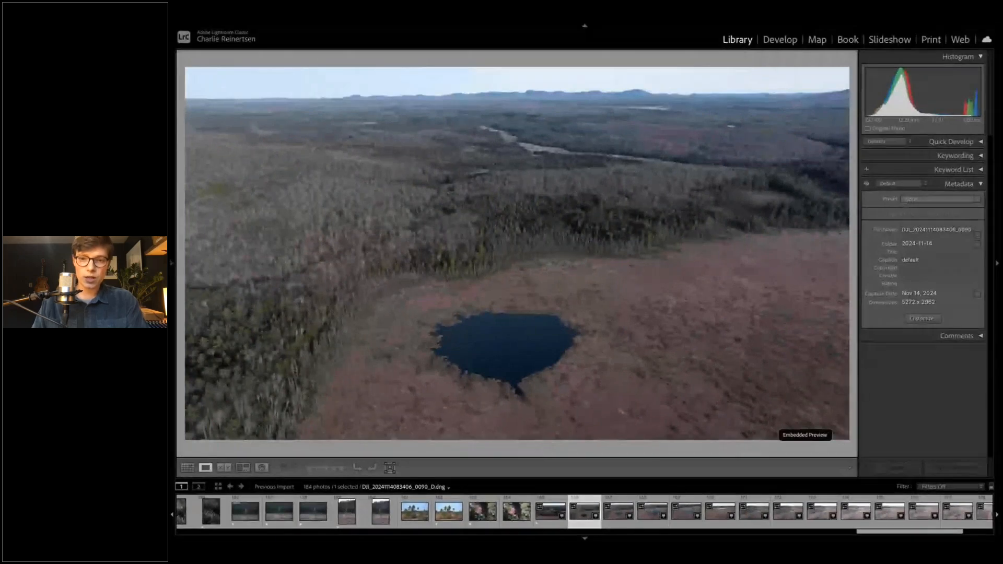
key("1")
key("Left")
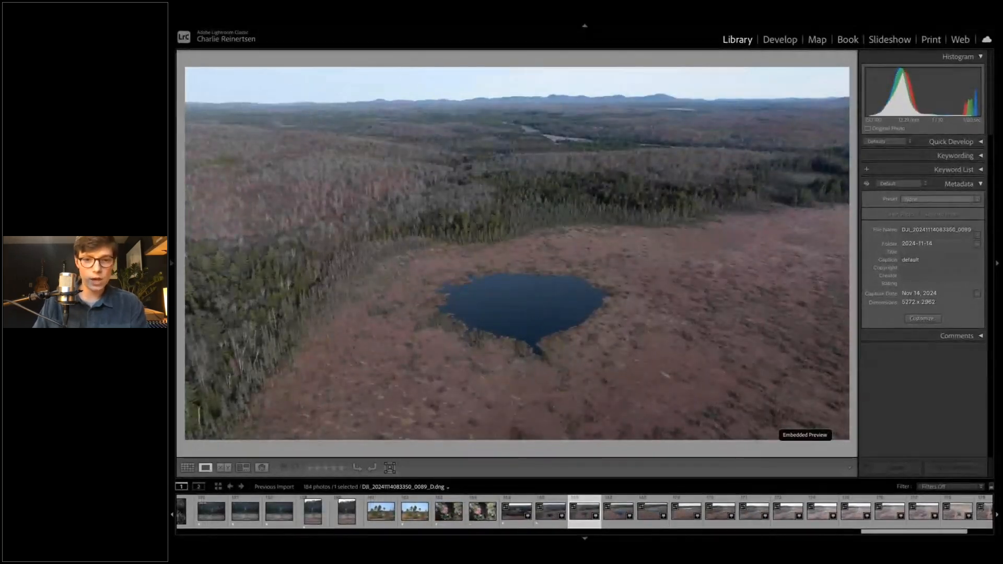
key("1")
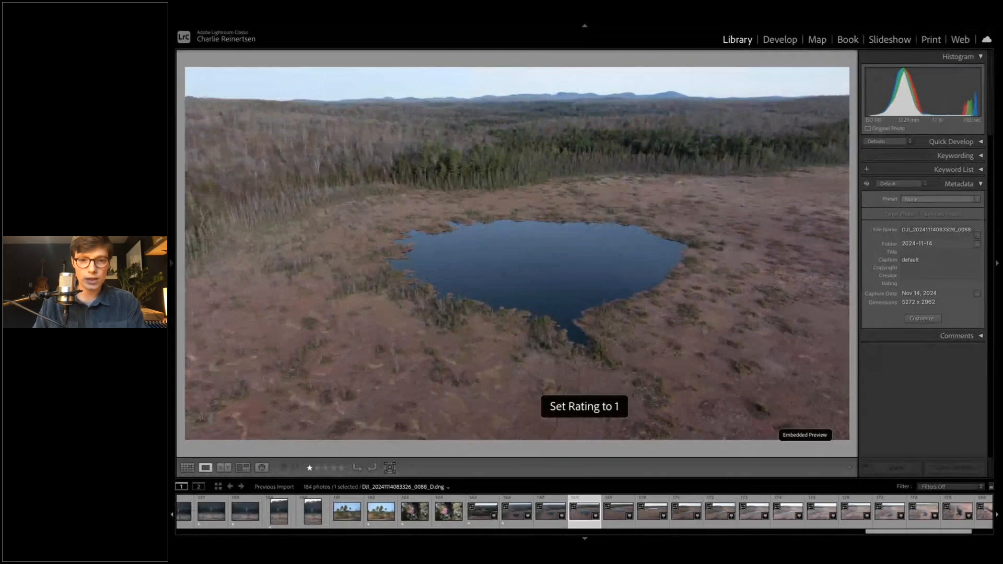
Step: Go through the following aerial shots and rate the winding pond photo 0084 one star
key("Left")
key("Left")
key("Left")
key("Left")
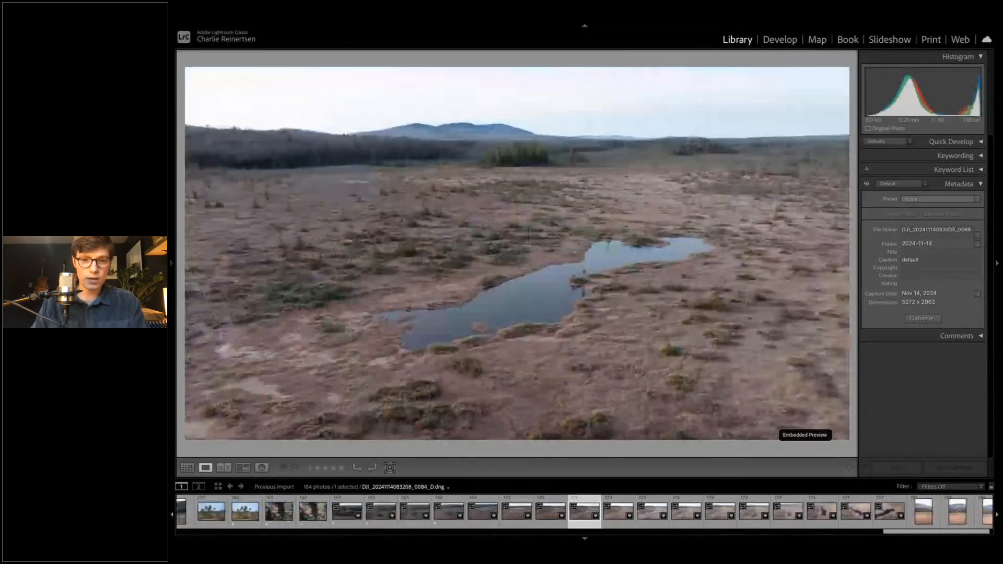
key("1")
Step: Review the remaining winding pond aerials and rate the high-angle dark pond shots 0077 and 0076 one star
key("Right")
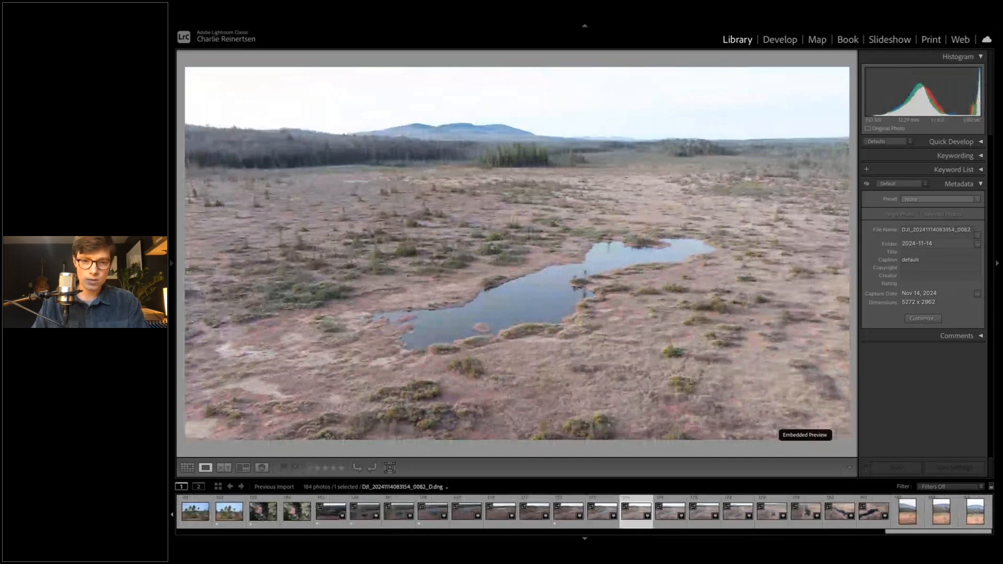
key("Right")
key("Right")
key("Right")
key("Right")
key("Right")
key("Right")
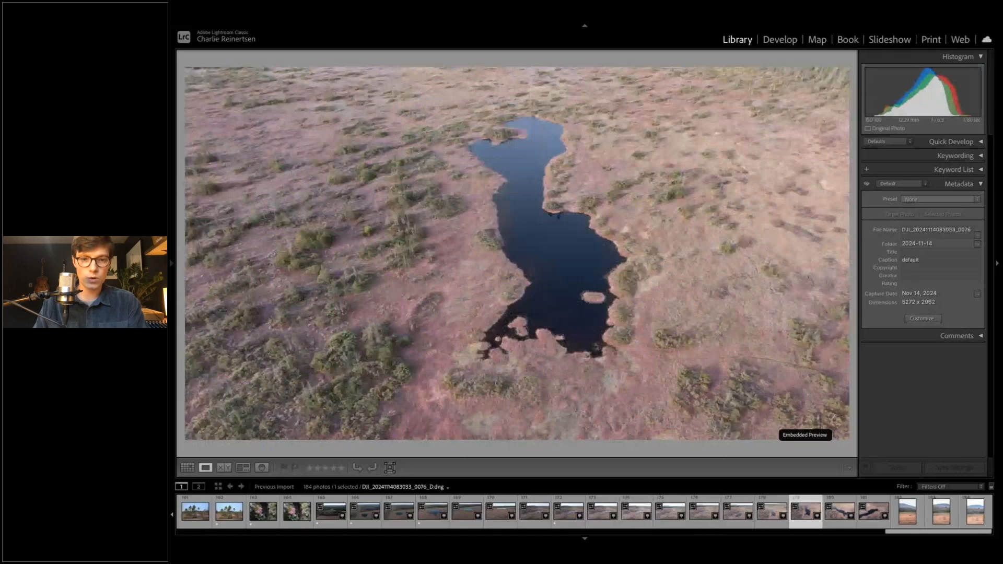
key("1")
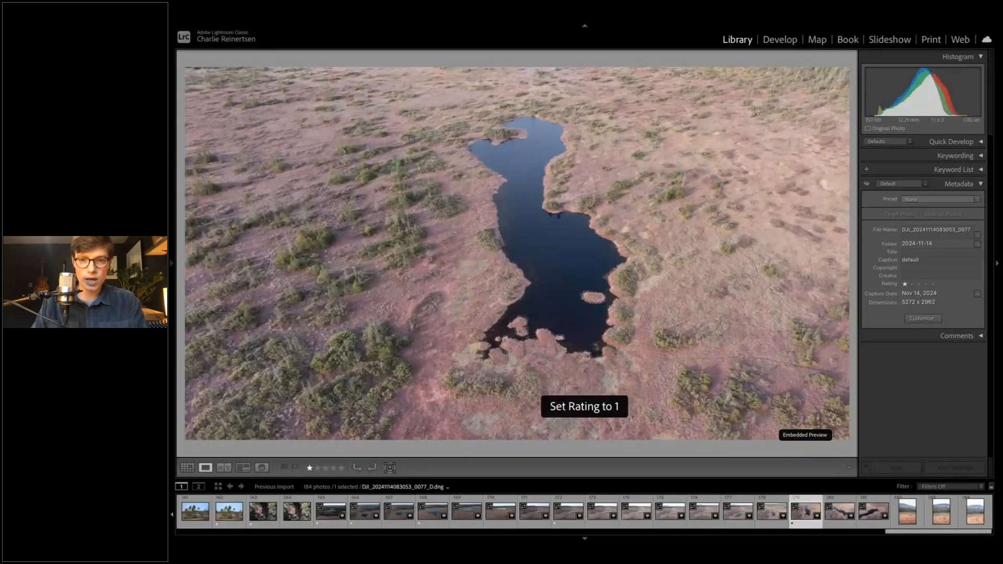
key("1")
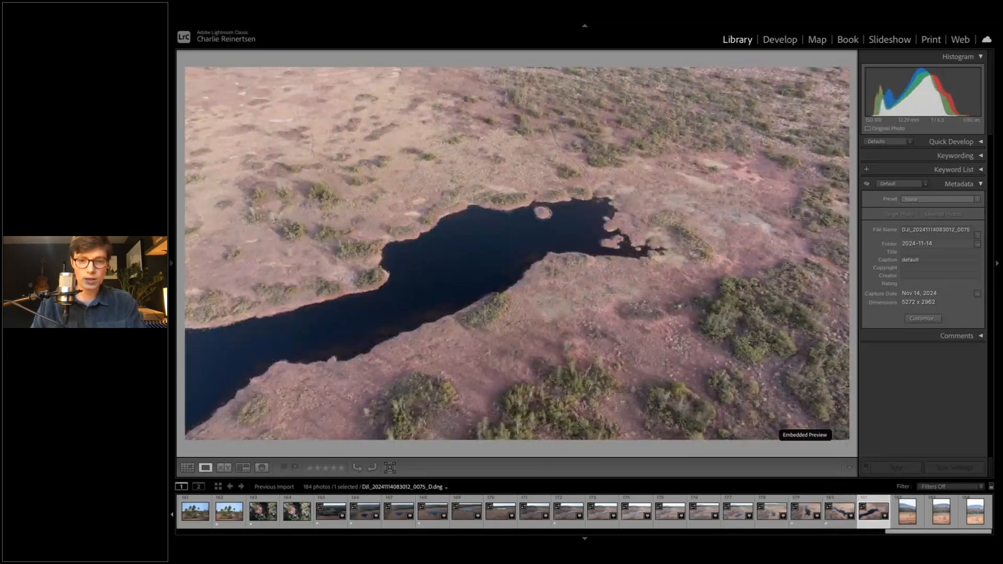
Step: Review the final vertical shots of the bog and mountain, up to DSC_5289.jpg
key("Right")
key("Right")
key("Right")
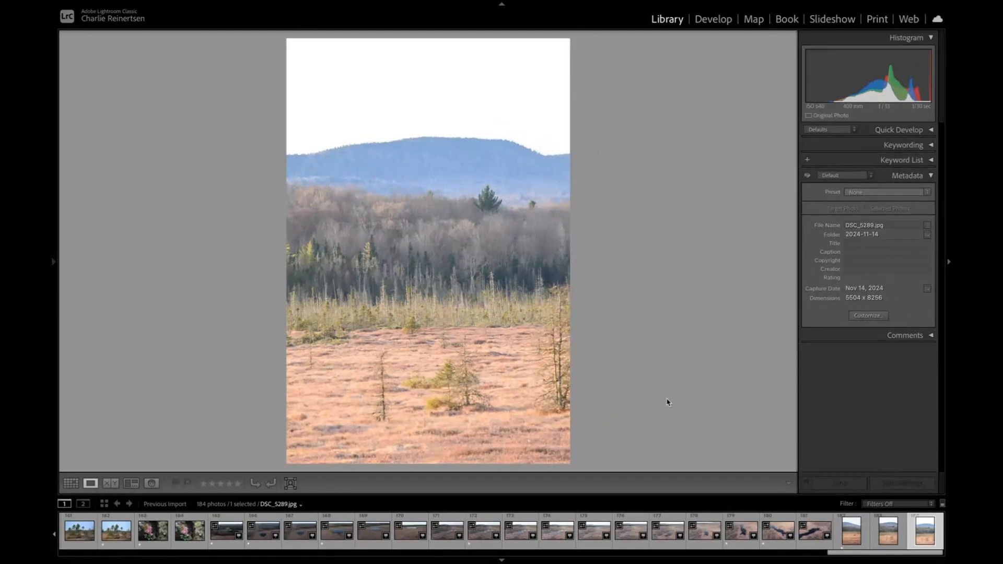
Step: Show only the Rated photos in the grid view and select them all
left_click(885, 506)
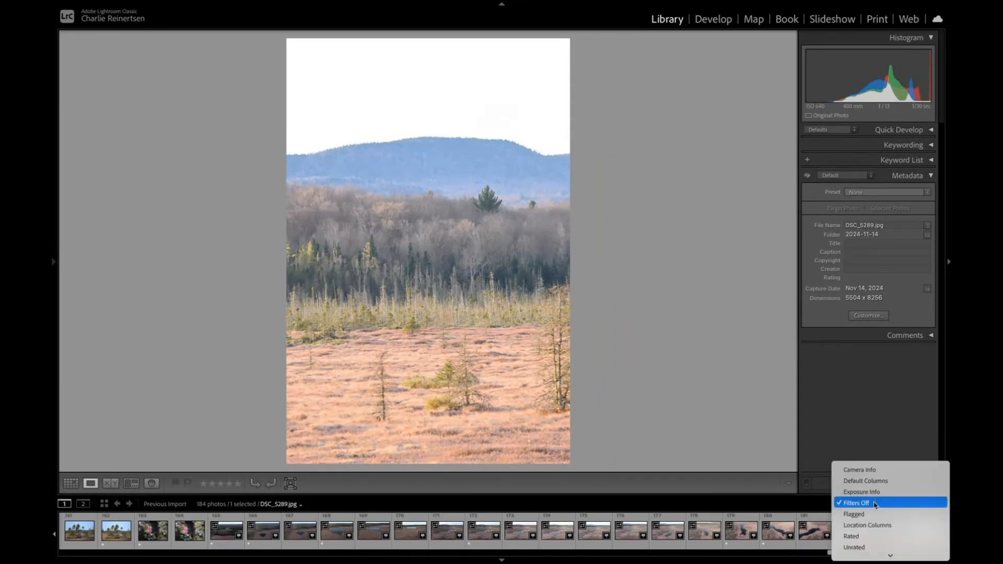
left_click(874, 538)
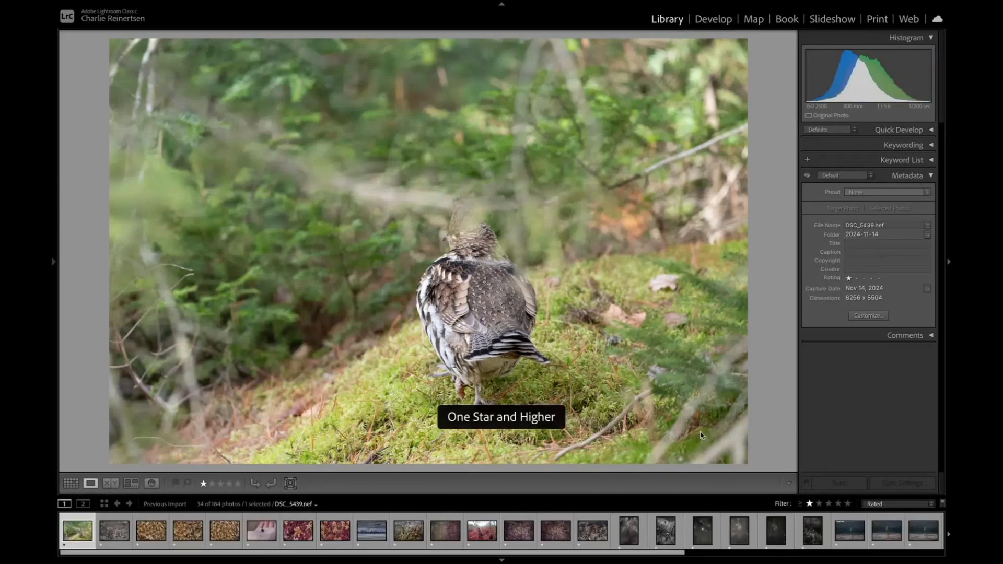
left_click(69, 483)
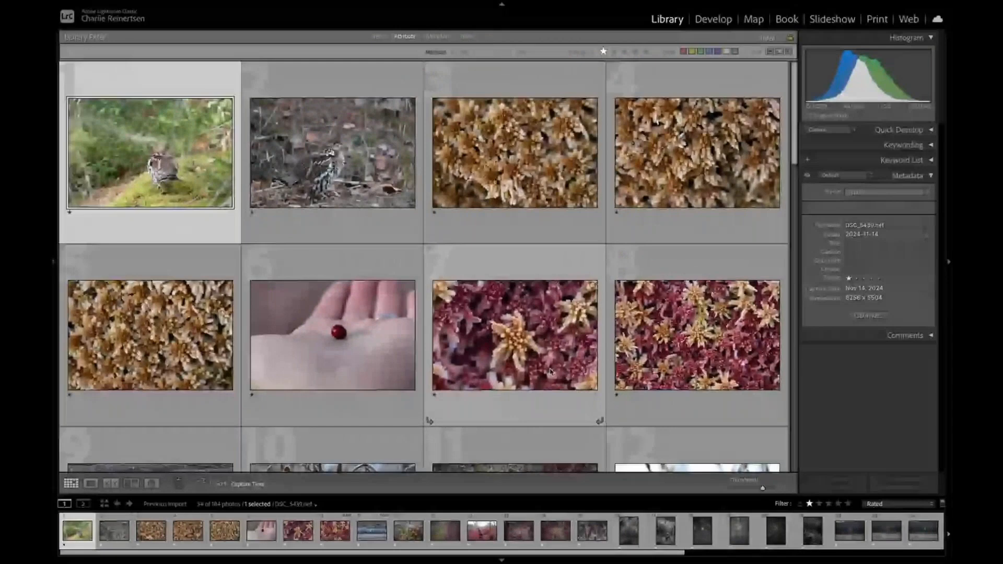
scroll(550, 371, "down", 10)
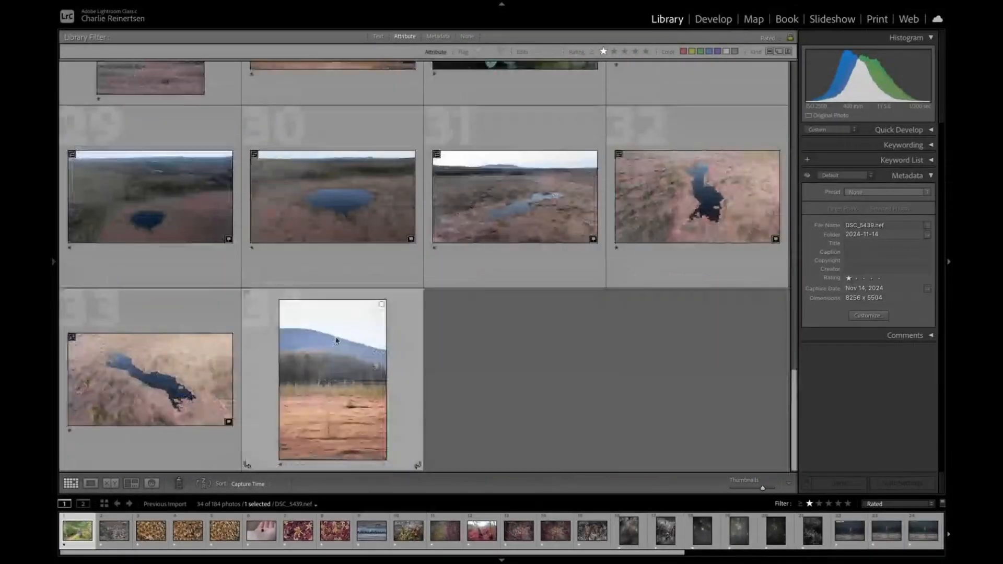
key("ctrl+a")
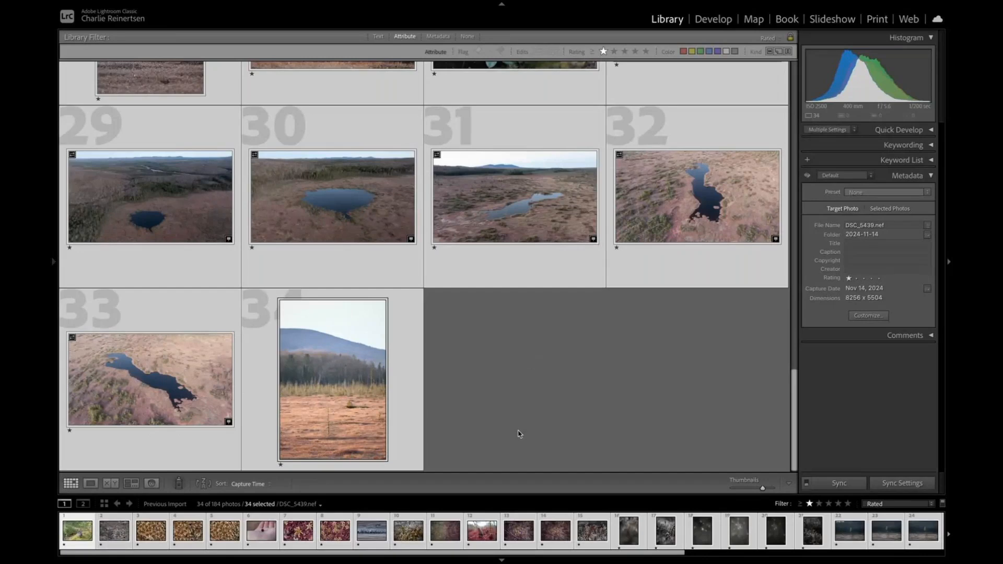
Step: Filter the library to Unrated photos and look through the rejected shots in the grid
left_click(881, 500)
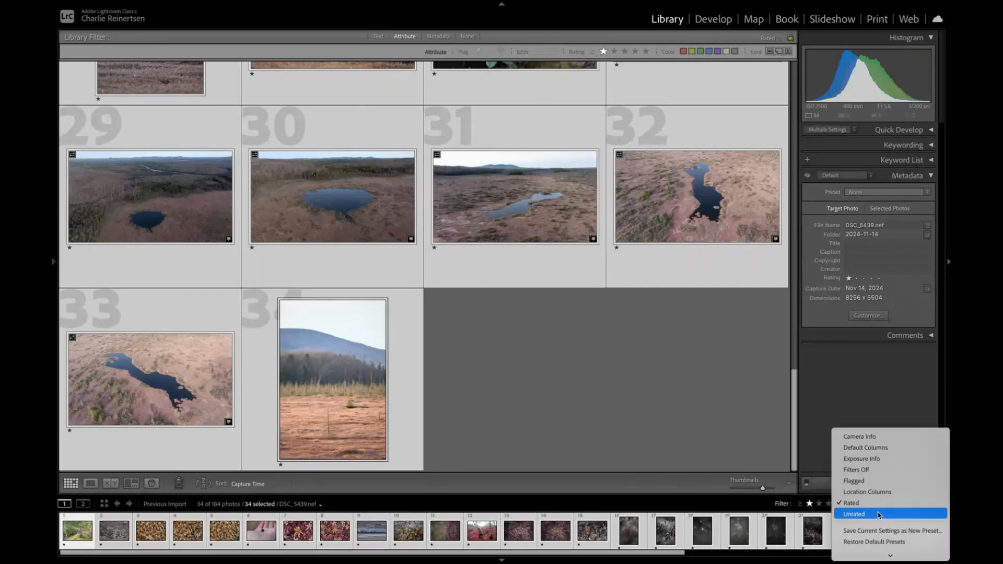
left_click(878, 515)
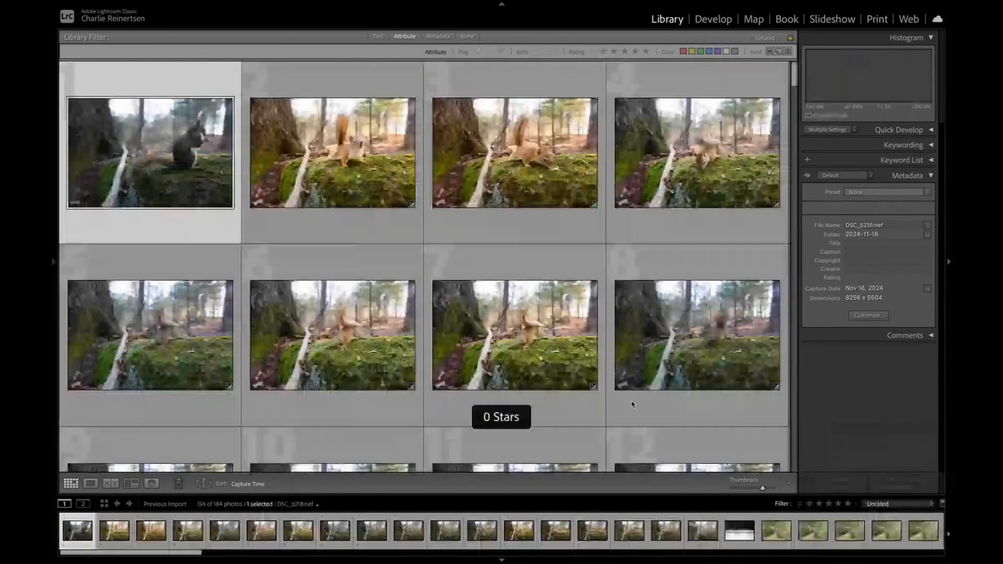
scroll(559, 324, "down", 10)
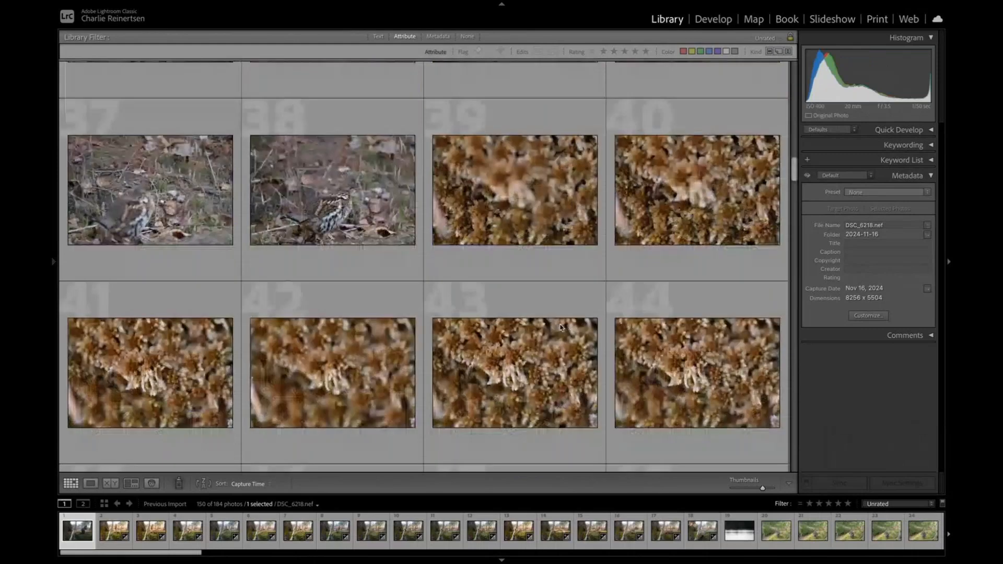
scroll(559, 316, "down", 4)
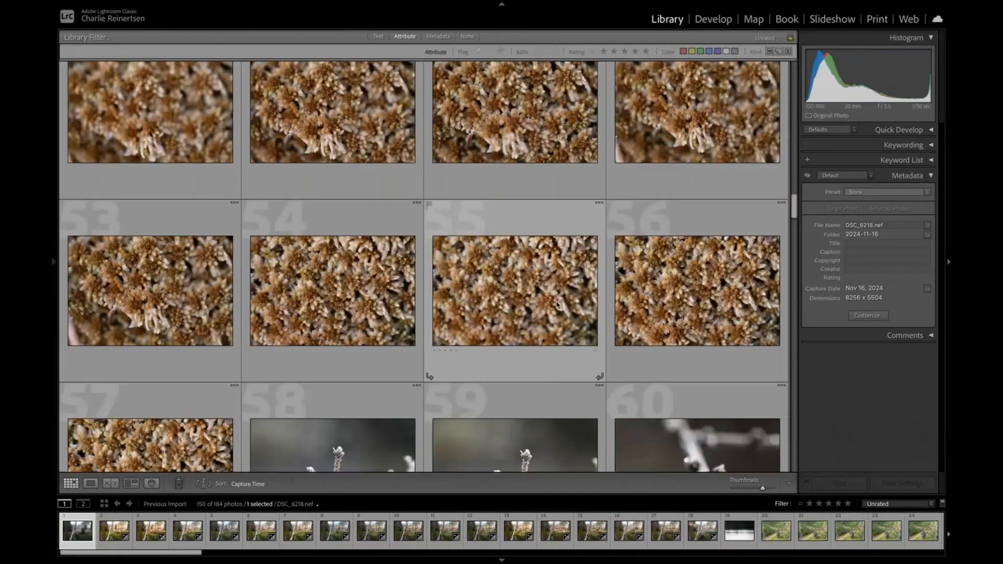
scroll(557, 305, "up", 15)
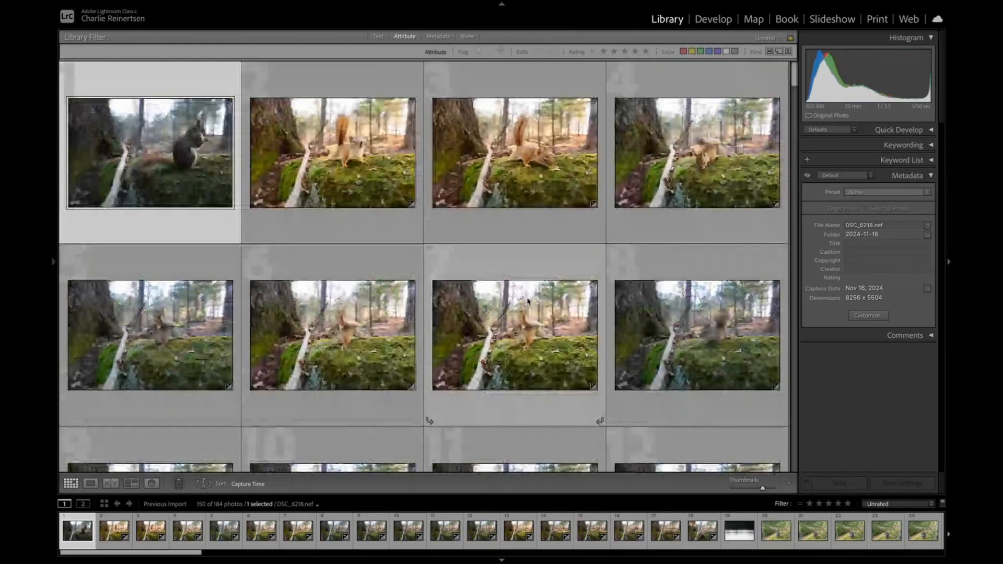
Step: Set the filter back to Rated and look through the starred photos in the grid
left_click(907, 504)
left_click(862, 491)
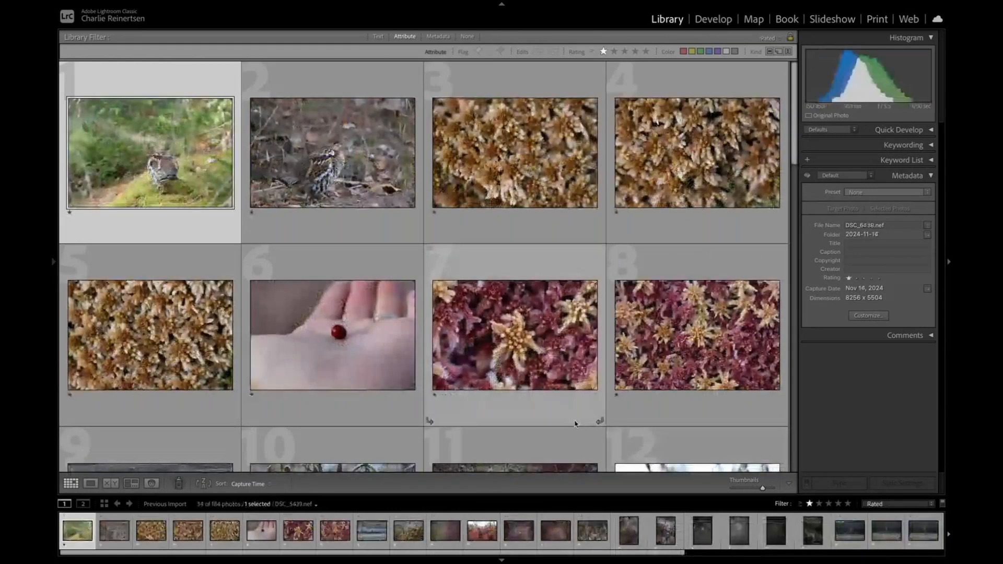
scroll(423, 297, "down", 1)
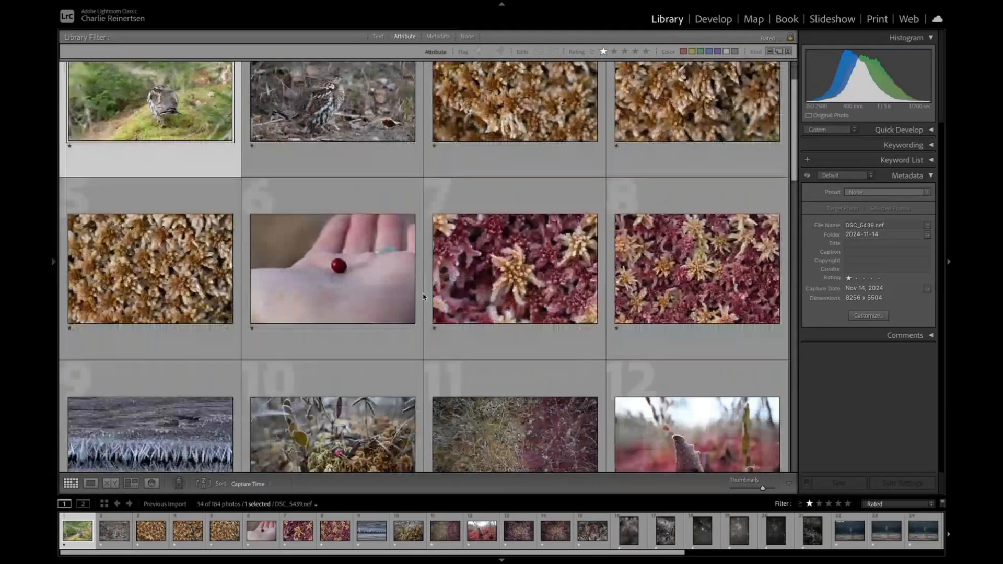
scroll(423, 297, "down", 2)
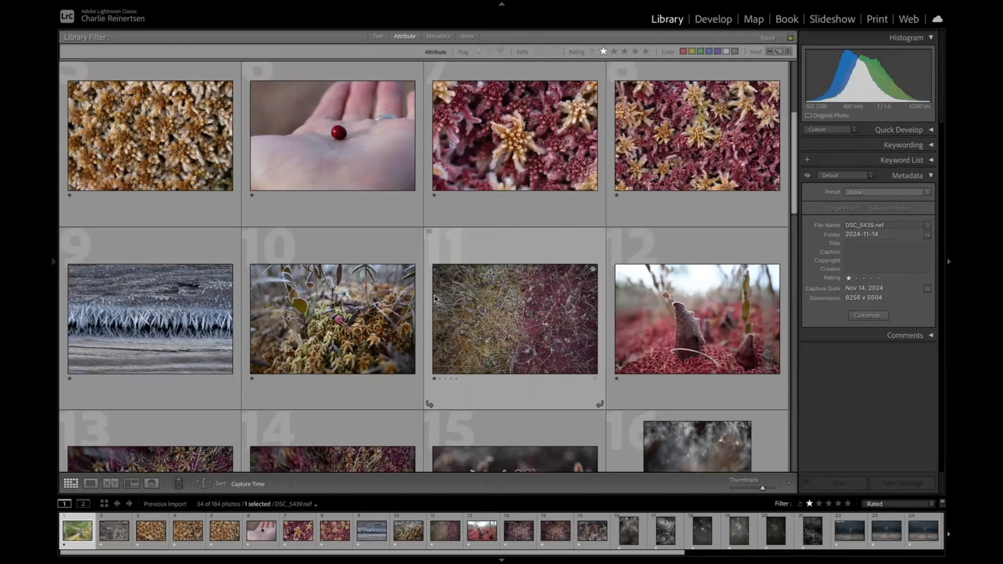
Step: Open the first starred photo, the grouse on the mossy slope, in the Develop module
scroll(247, 191, "up", 4)
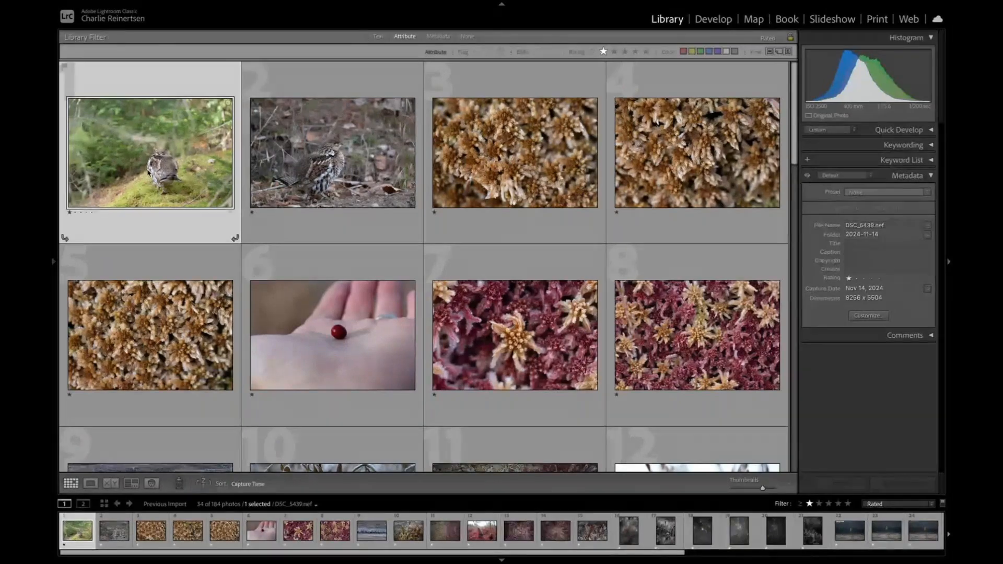
double_click(148, 172)
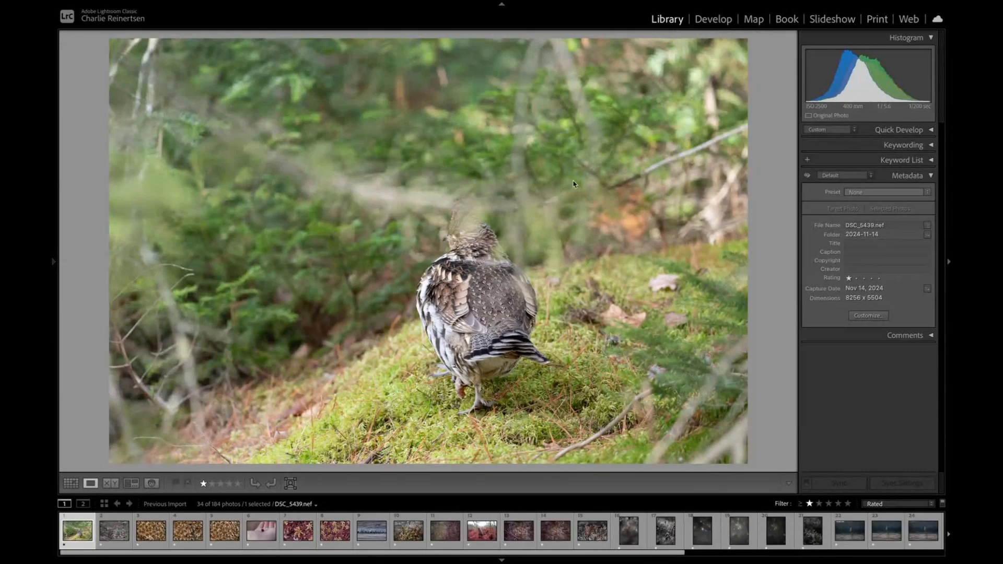
left_click(711, 21)
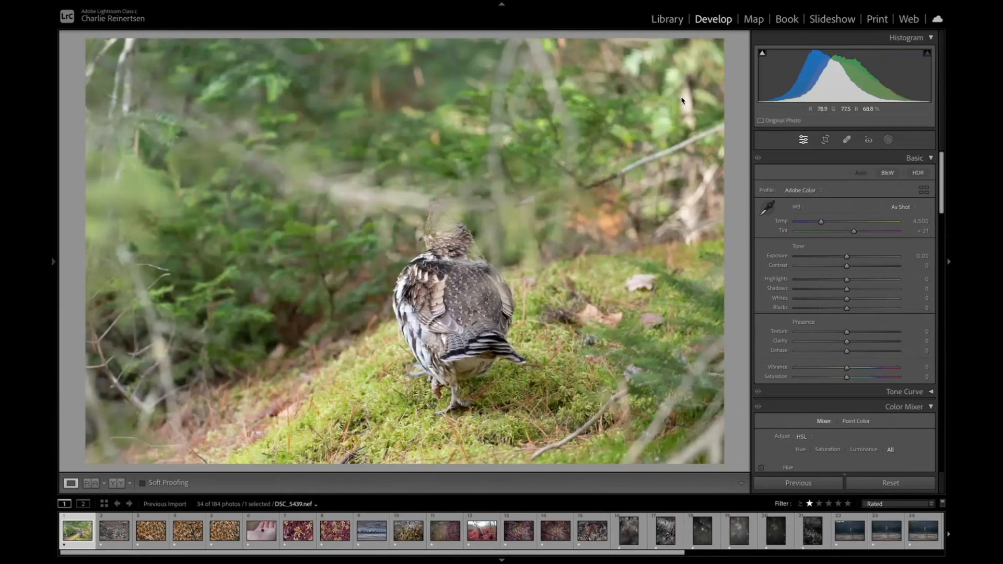
Step: Collapse all the expanded adjustment sections, from Basic and Color Mixer through Transform and Effects
scroll(877, 320, "down", 10)
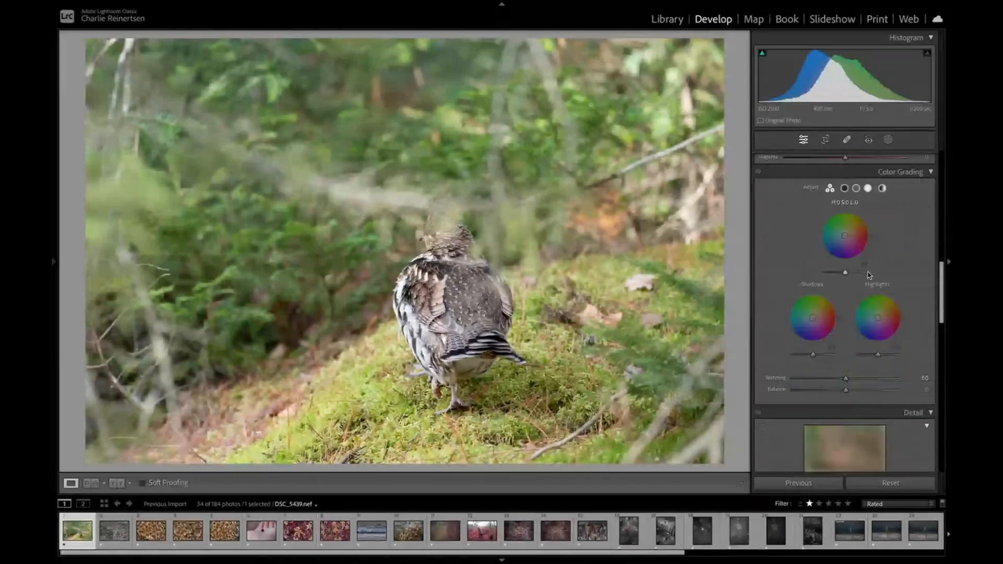
scroll(868, 276, "up", 10)
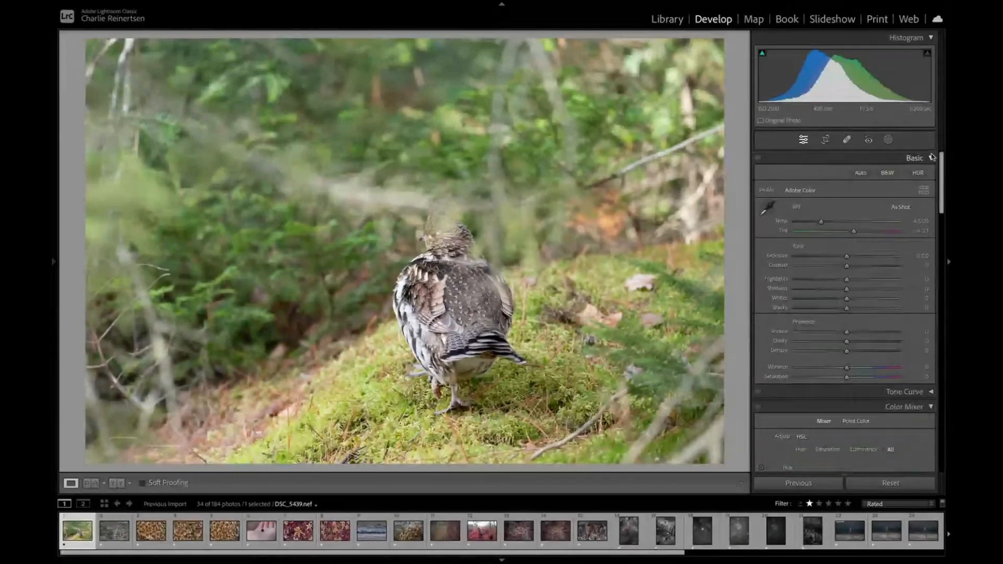
left_click(931, 158)
left_click(931, 188)
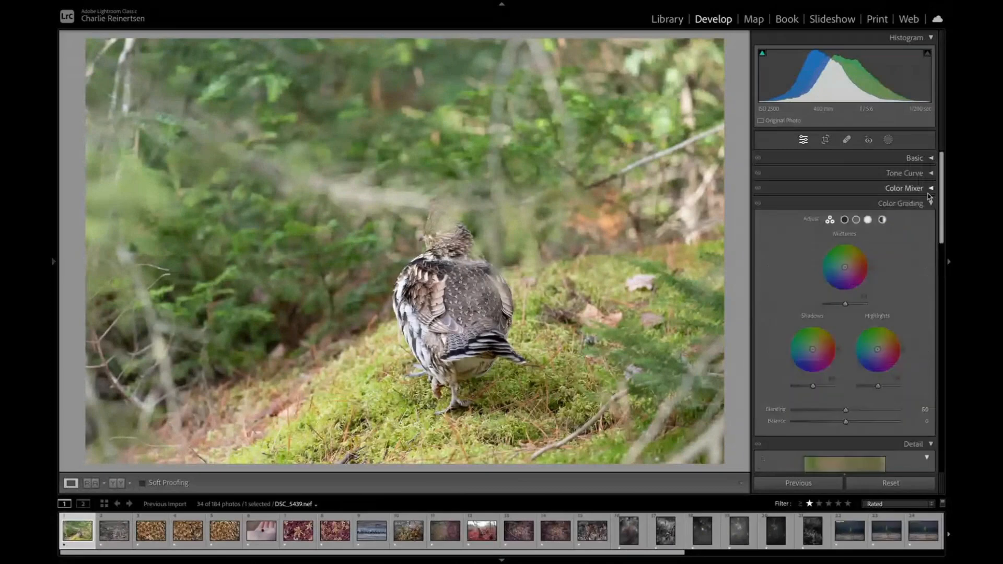
left_click(931, 203)
left_click(931, 218)
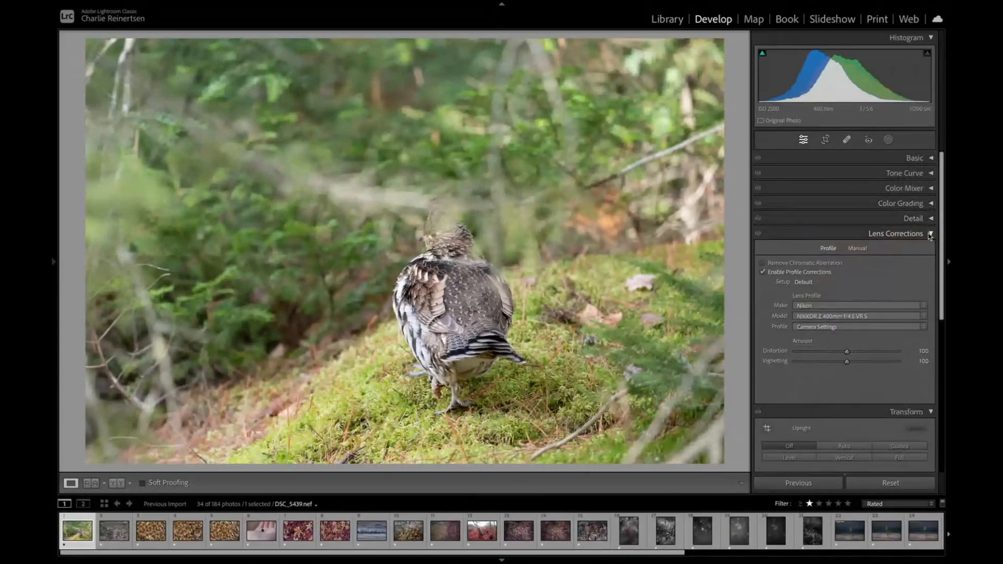
left_click(931, 233)
left_click(931, 248)
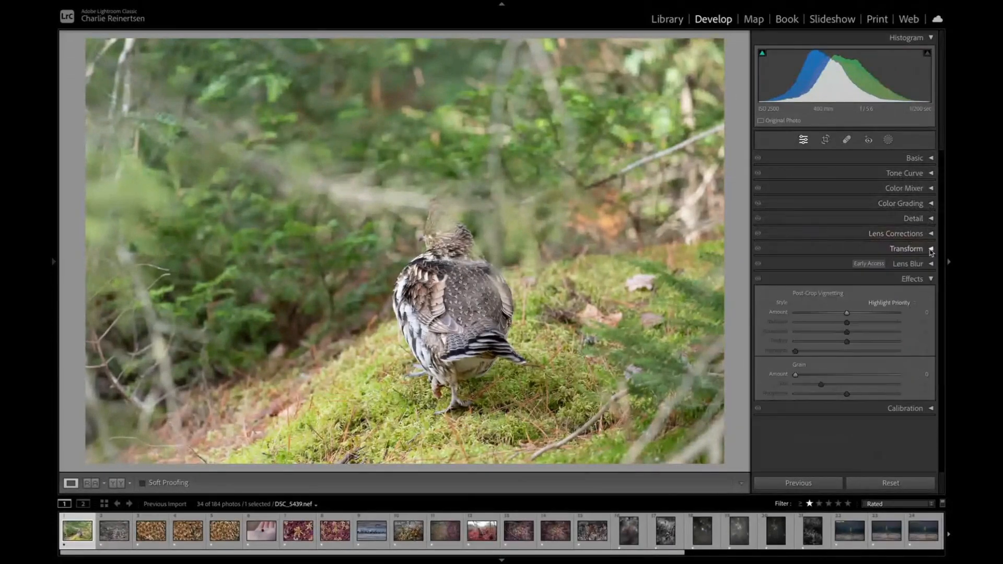
left_click(930, 279)
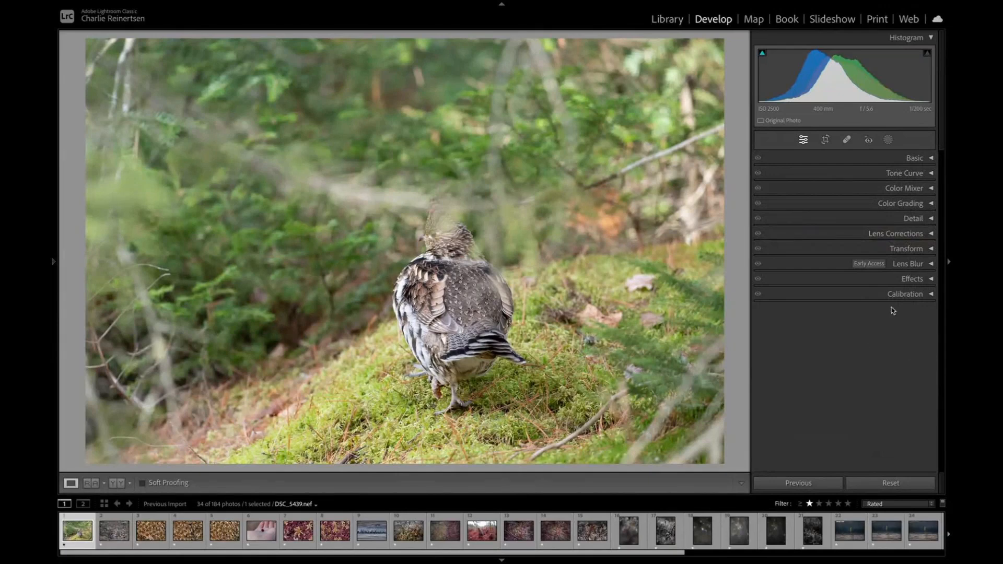
Step: Look at the Calibration and Effects settings one after the other, collapsing each section again
left_click(932, 295)
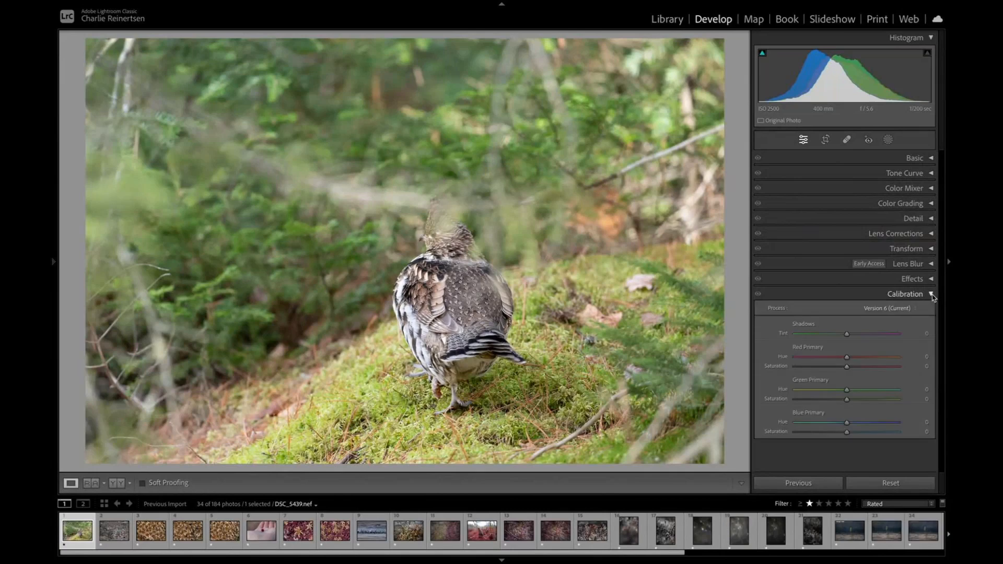
left_click(932, 295)
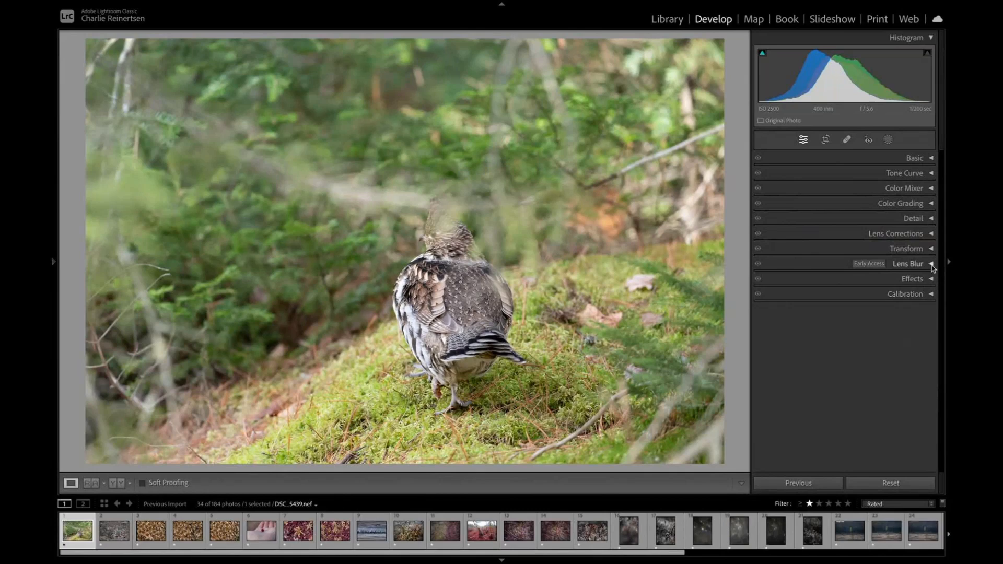
left_click(932, 280)
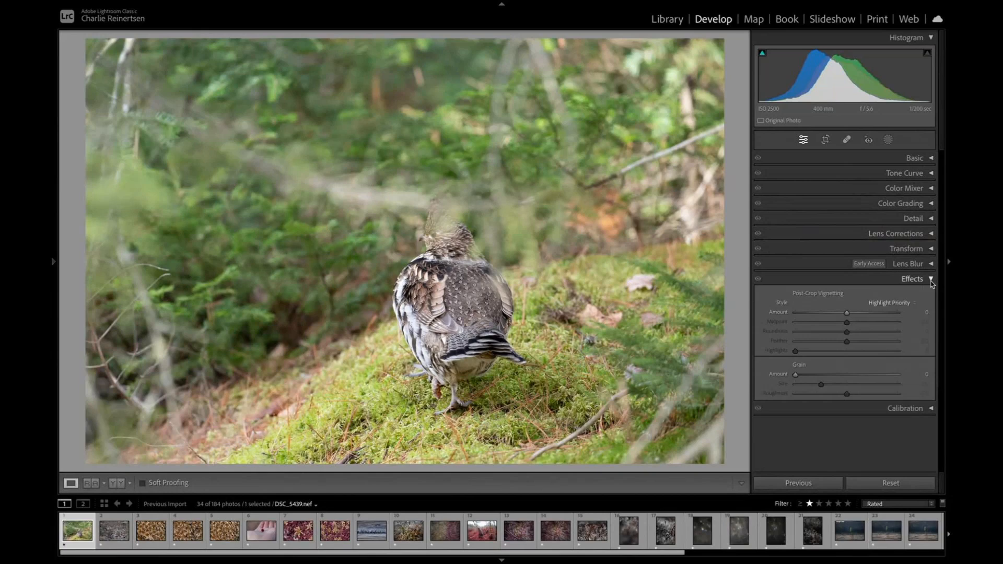
left_click(932, 281)
Step: Compare the photo with lens profile corrections off and on, leave them enabled, and collapse Lens Corrections
left_click(928, 240)
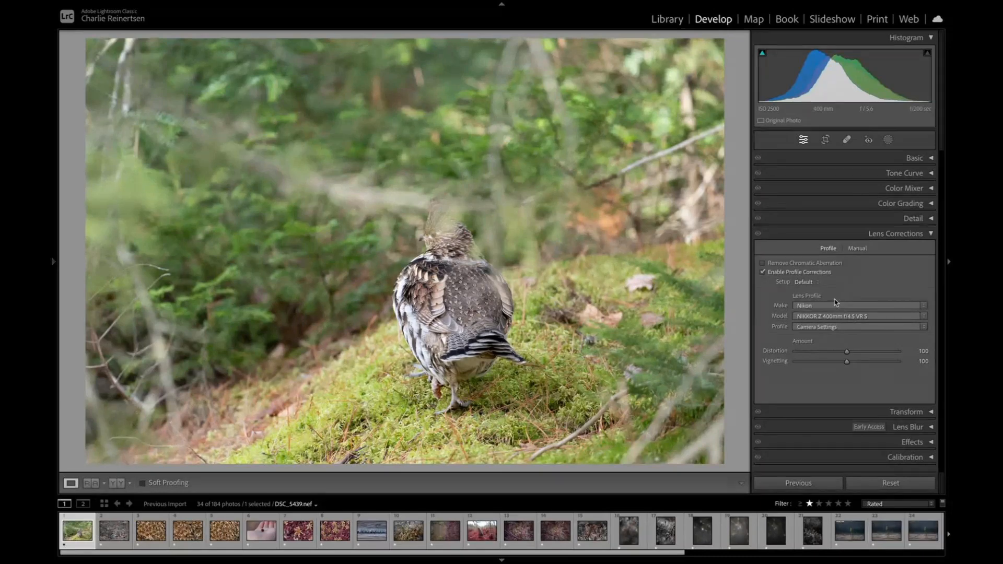
left_click(762, 272)
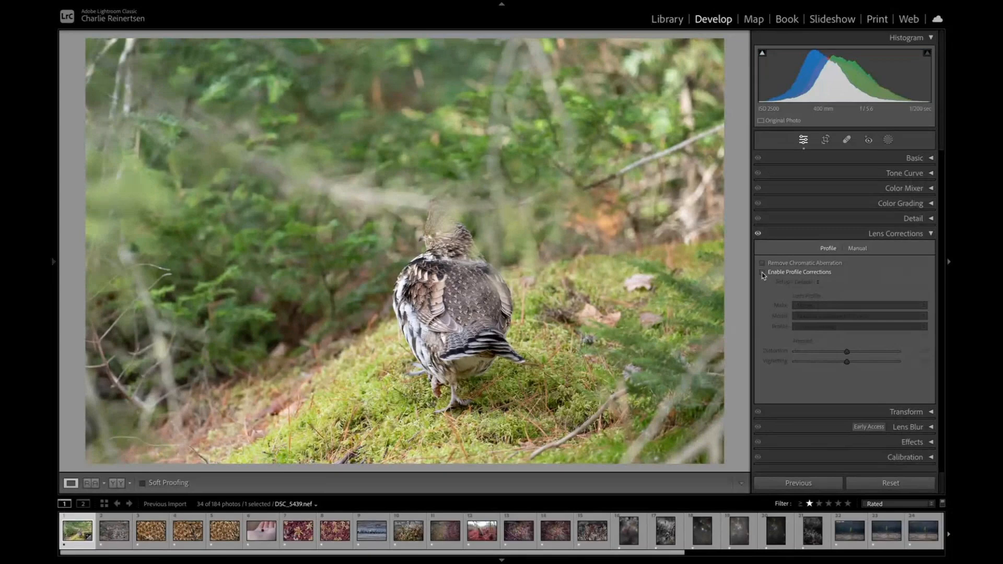
left_click(763, 272)
left_click(762, 274)
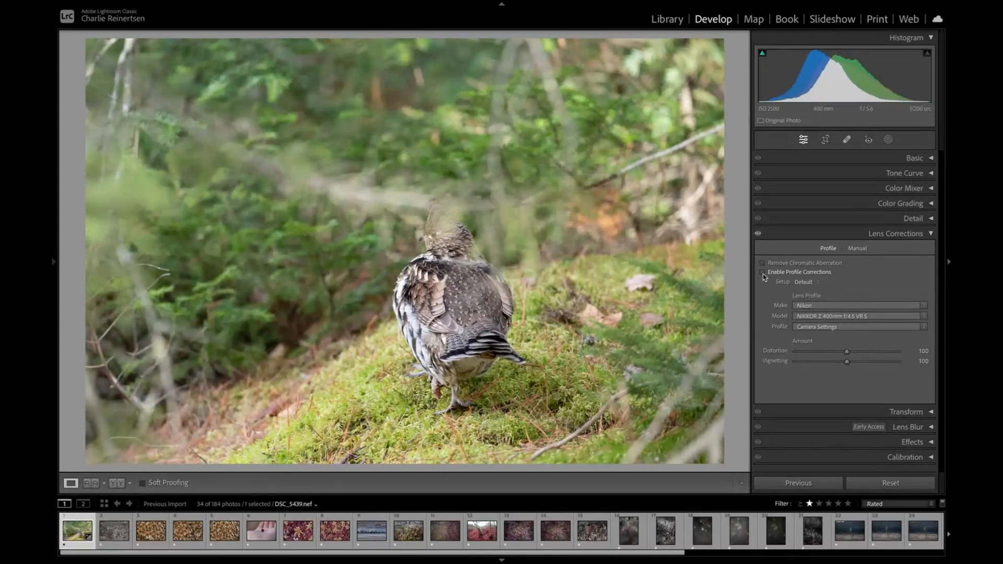
left_click(762, 274)
left_click(763, 274)
left_click(763, 274)
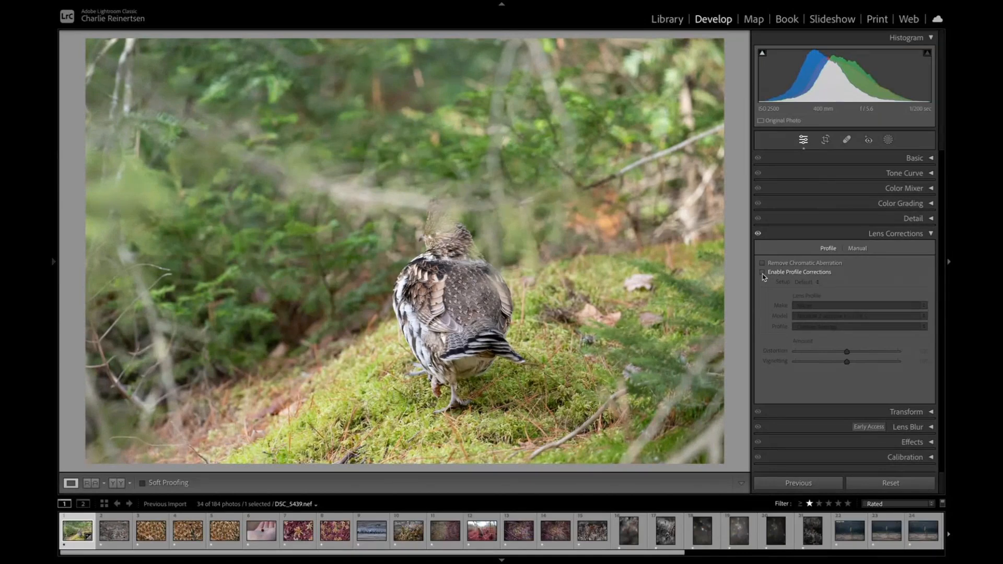
left_click(762, 274)
left_click(763, 273)
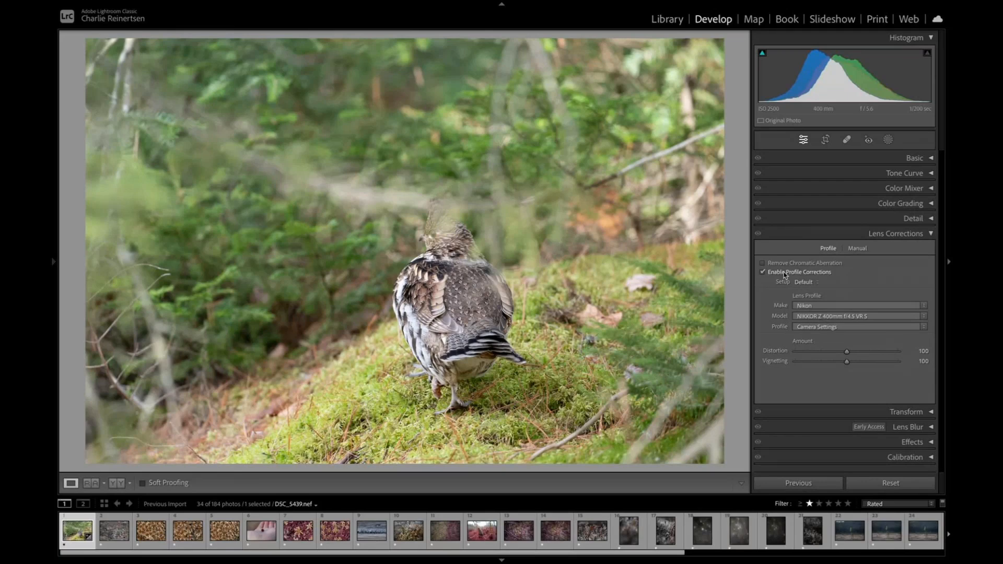
left_click(784, 265)
left_click(785, 266)
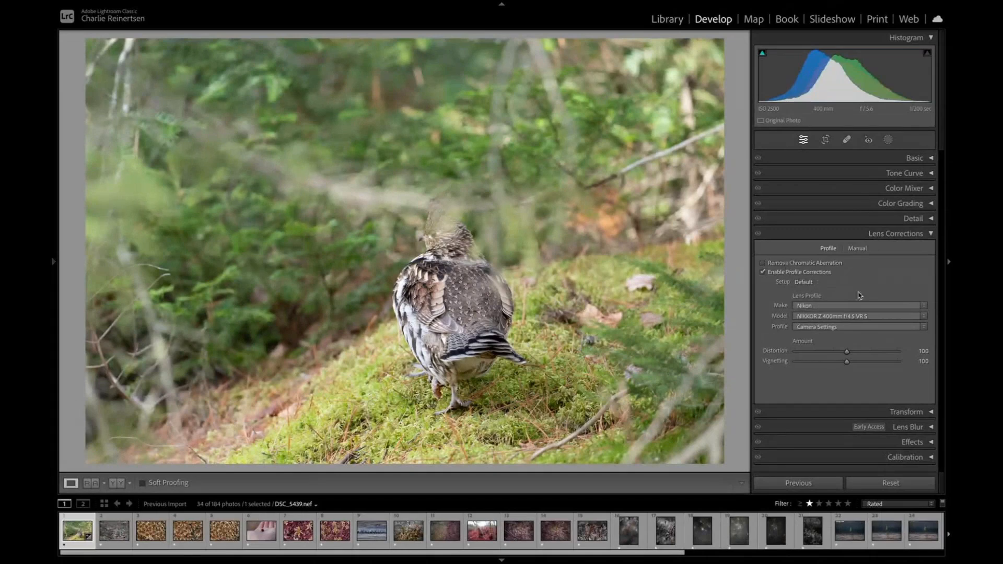
left_click(834, 235)
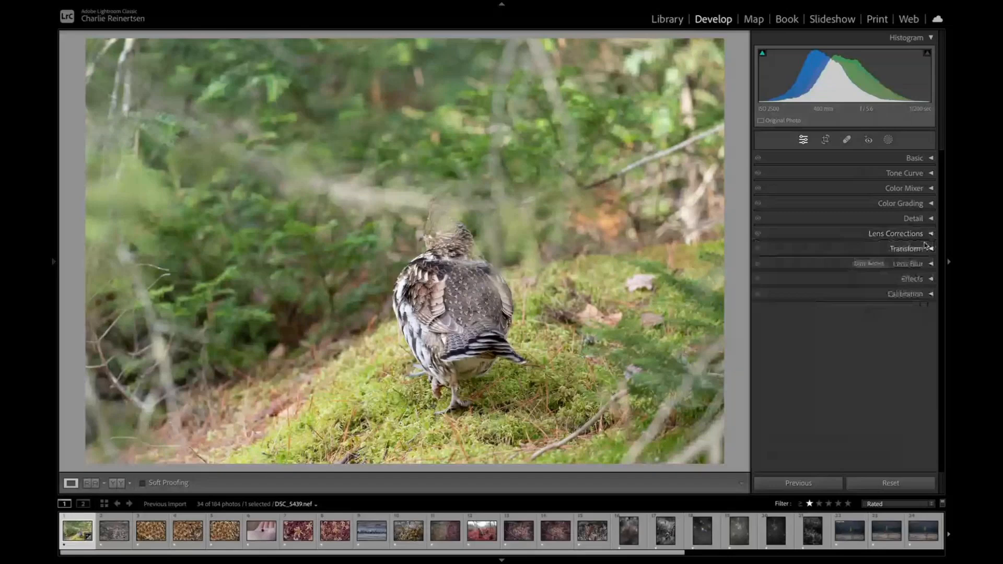
Step: Expand the Basic adjustments and turn on the shadow and highlight clipping warnings in the histogram
left_click(910, 158)
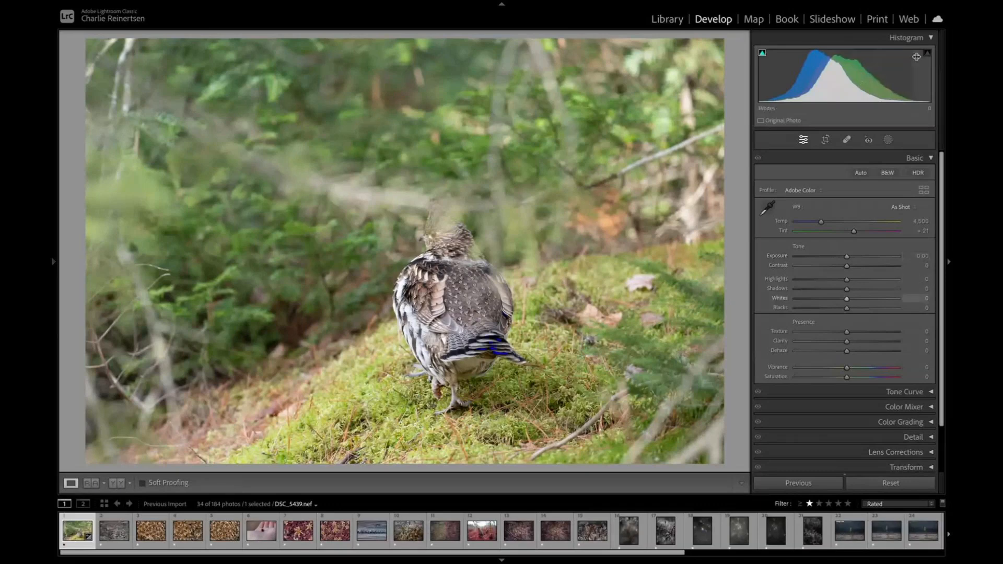
mouse_move(930, 57)
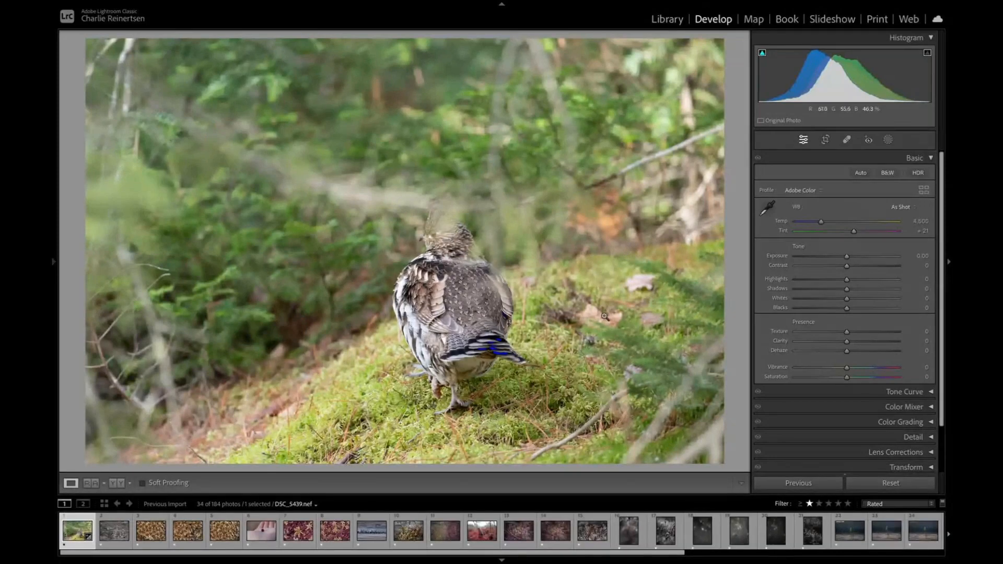
left_click(761, 54)
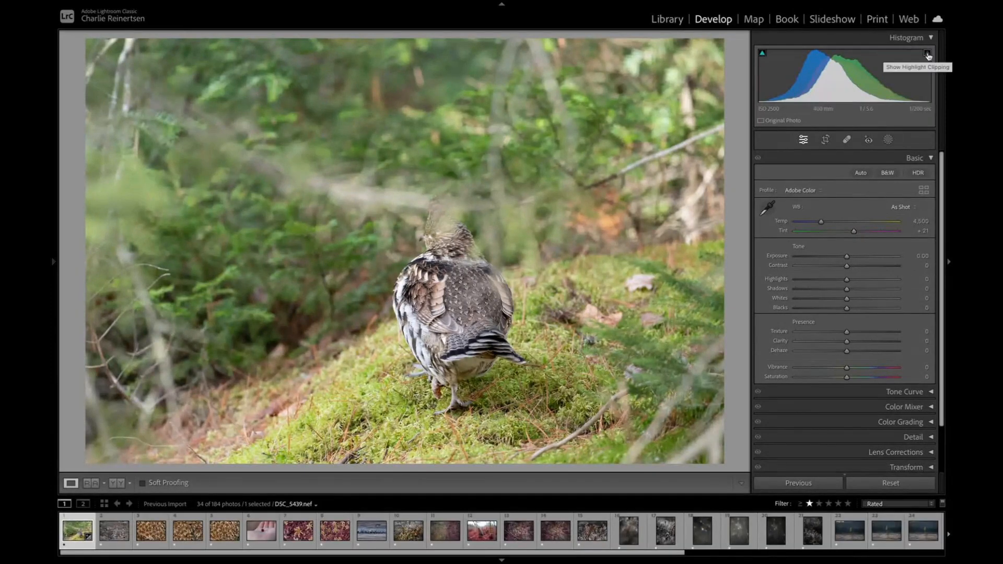
left_click(762, 52)
Step: Test Blacks at -100 and Whites at +100 against the clipping warnings, and settle on Whites +17 and Blacks +7
left_click_drag(847, 308, 782, 318)
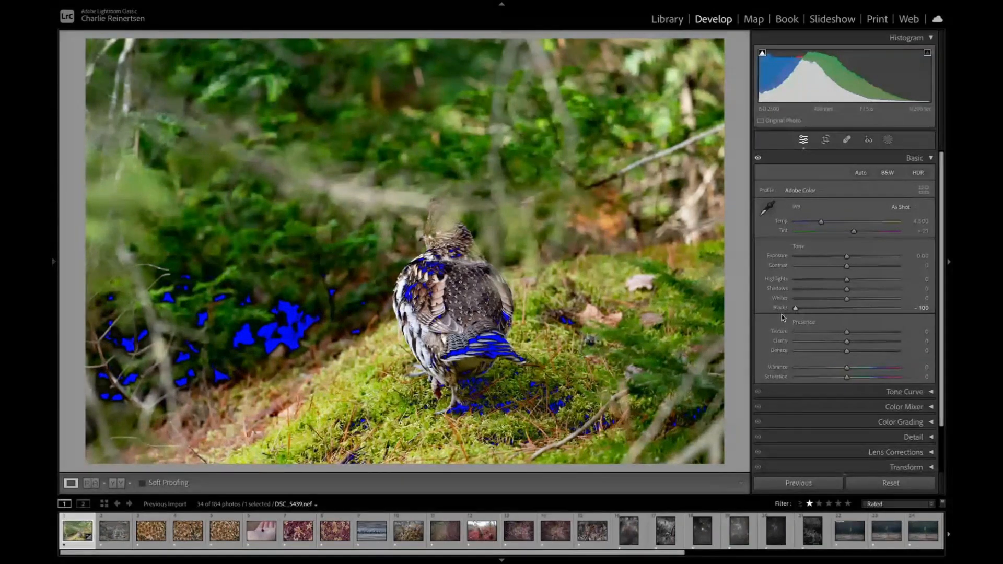
left_click_drag(847, 299, 940, 297)
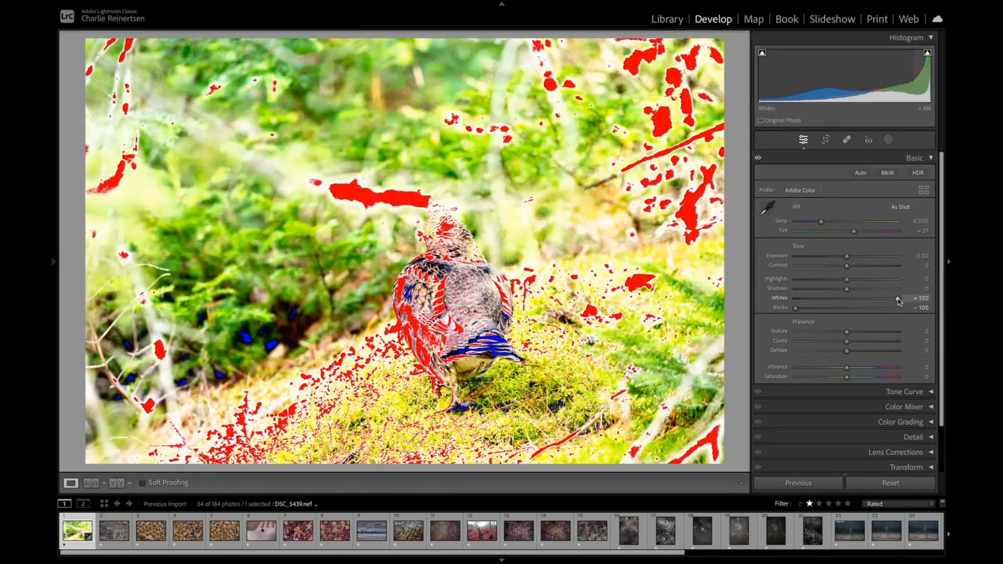
left_click_drag(899, 301, 856, 303)
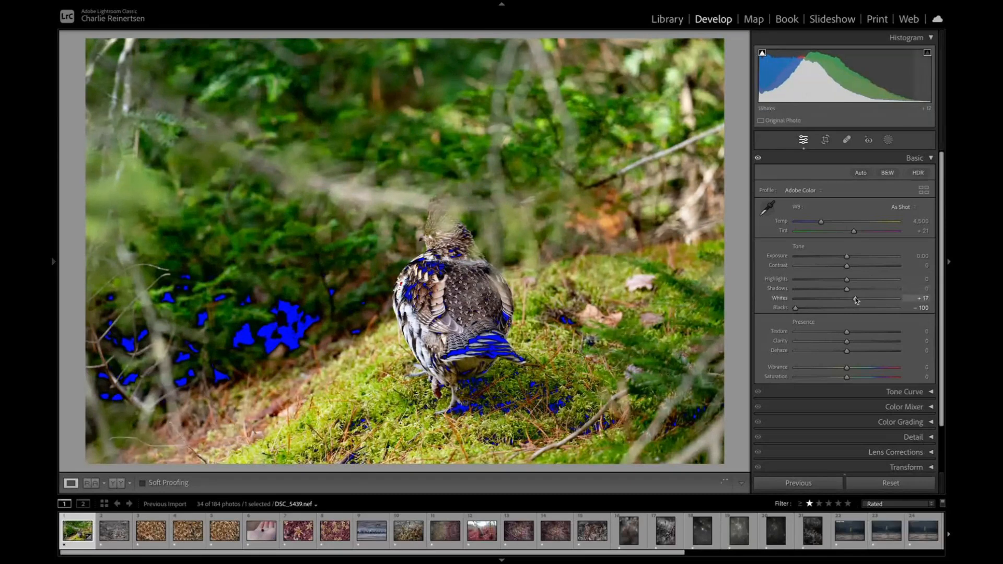
left_click_drag(855, 298, 855, 298)
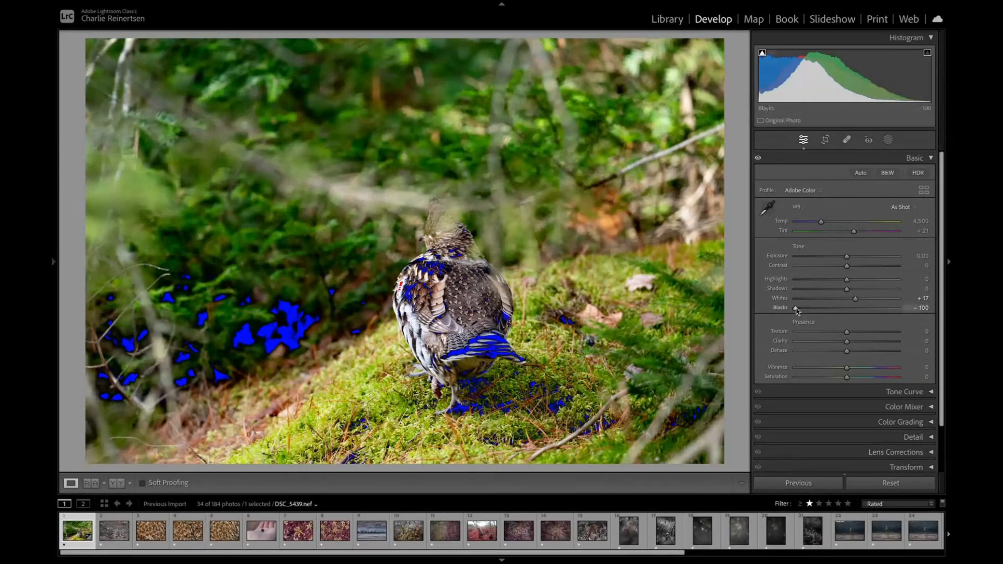
left_click_drag(796, 310, 850, 312)
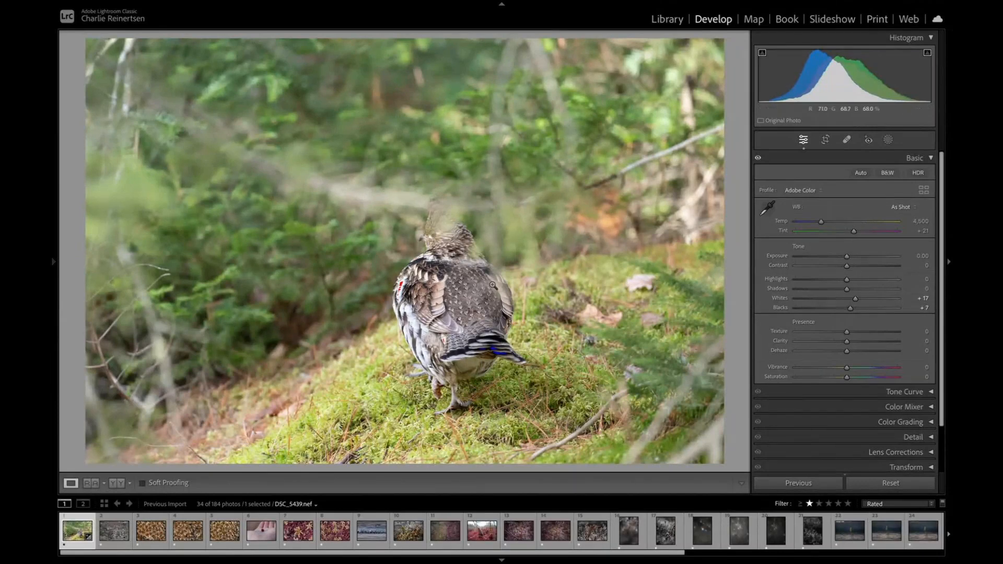
Step: Zoom in on the bird to examine the clipped areas in its feathers and tail, and return to the full photo
left_click(413, 275)
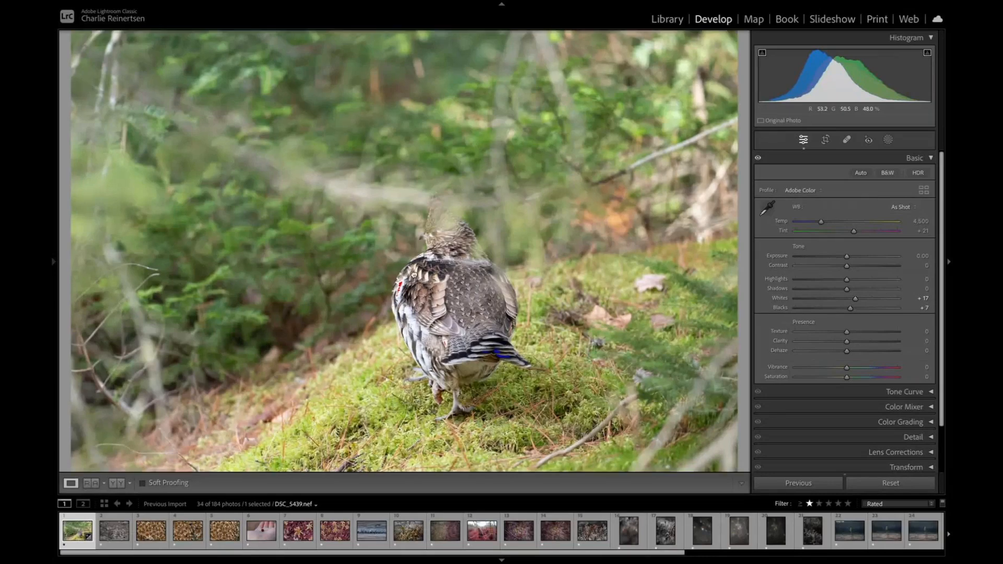
left_click_drag(413, 275, 455, 137)
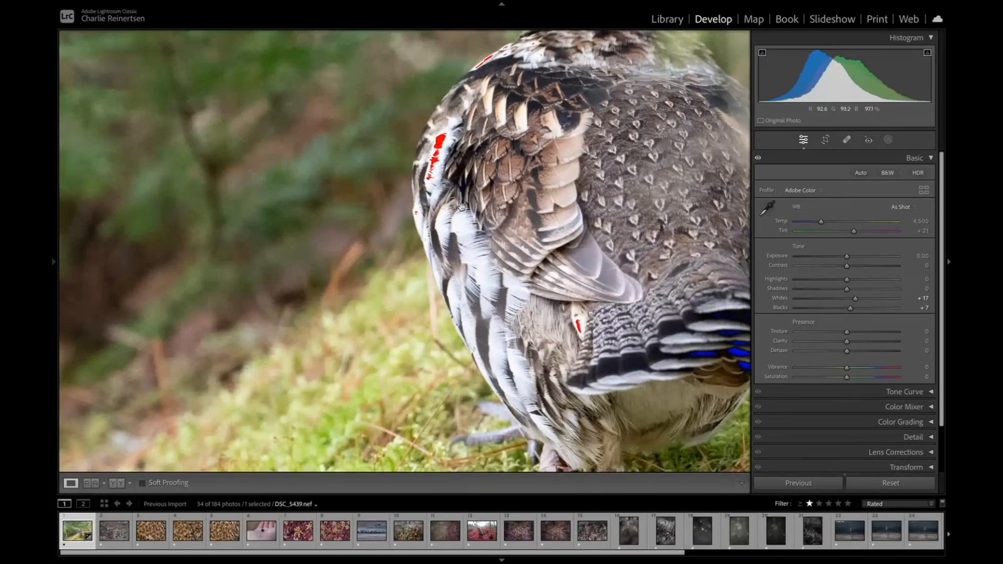
left_click_drag(563, 282, 422, 207)
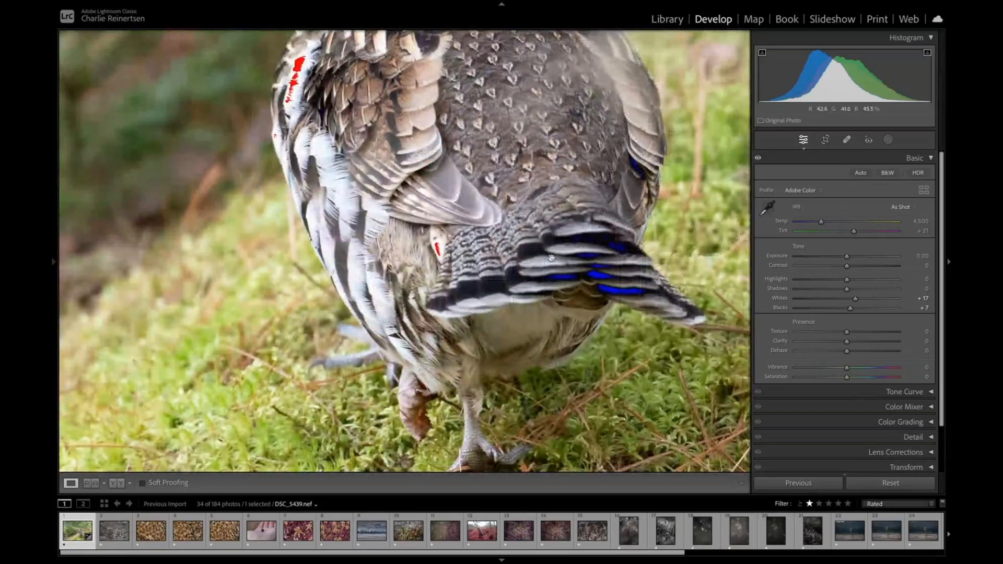
left_click(435, 280)
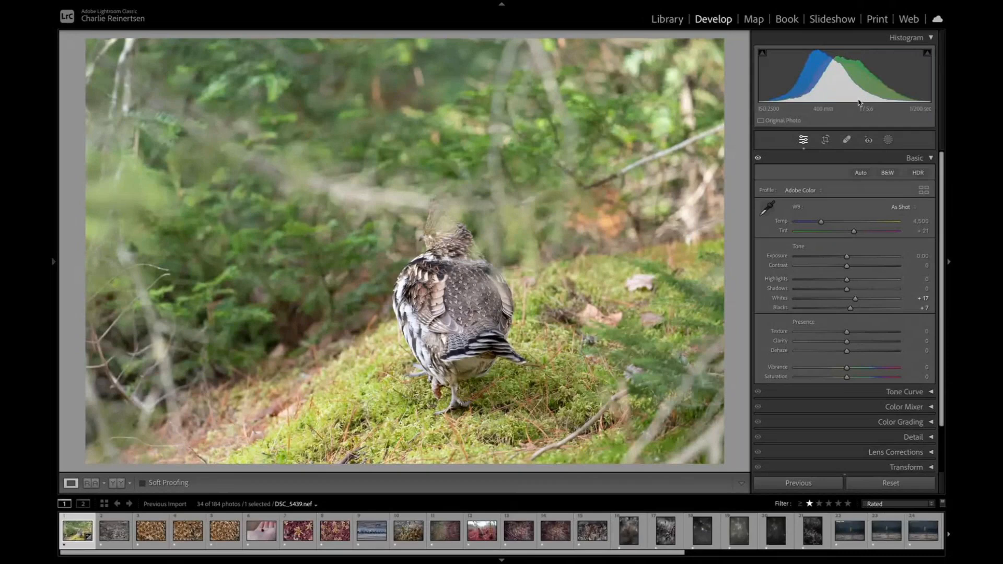
Step: Dim the display and brighten it again to compare how the photo looks against its histogram
key("XF86MonBrightnessDown")
key("XF86MonBrightnessDown")
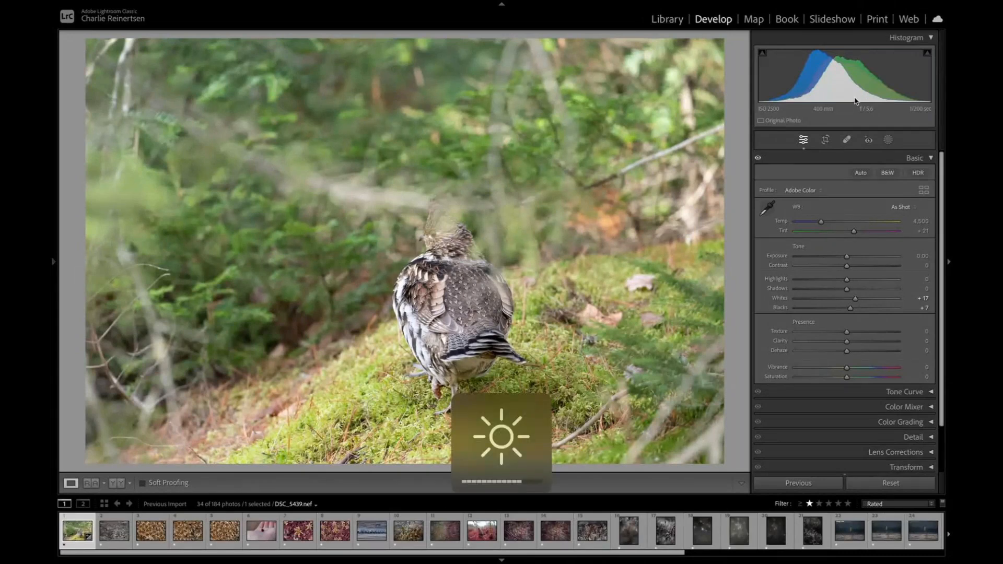
key("XF86MonBrightnessDown")
key("XF86MonBrightnessDown")
key("XF86MonBrightnessUp")
key("XF86MonBrightnessUp")
key("XF86MonBrightnessUp")
key("XF86MonBrightnessUp")
key("XF86MonBrightnessUp")
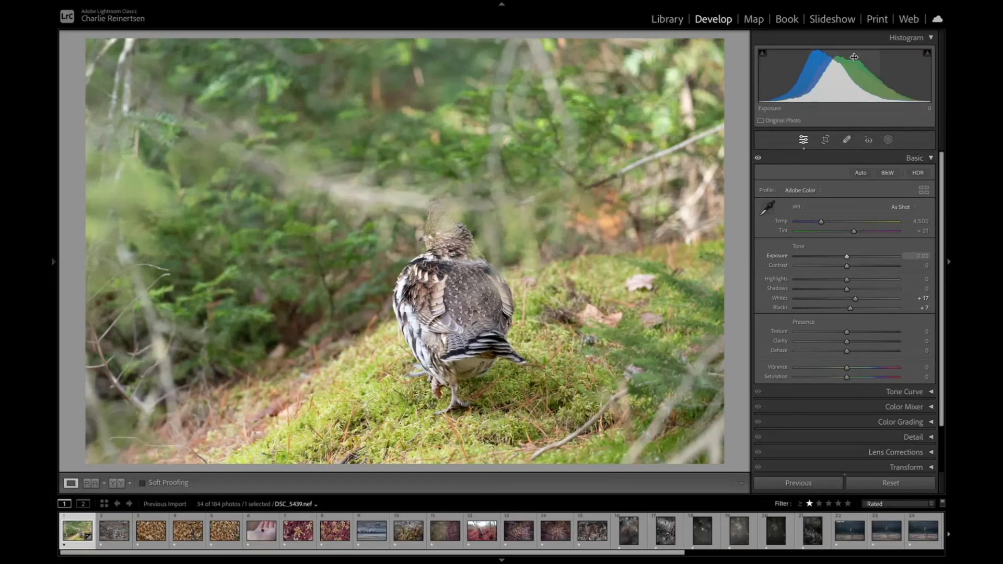
key("F2")
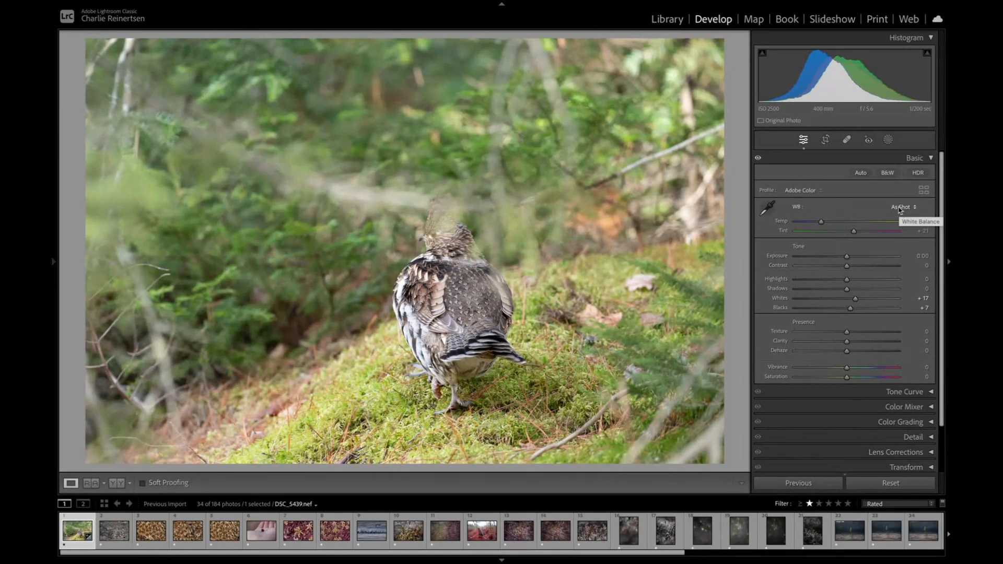
Step: Try the Daylight and Auto white balance presets on the grouse photo and return it to As Shot
left_click(900, 208)
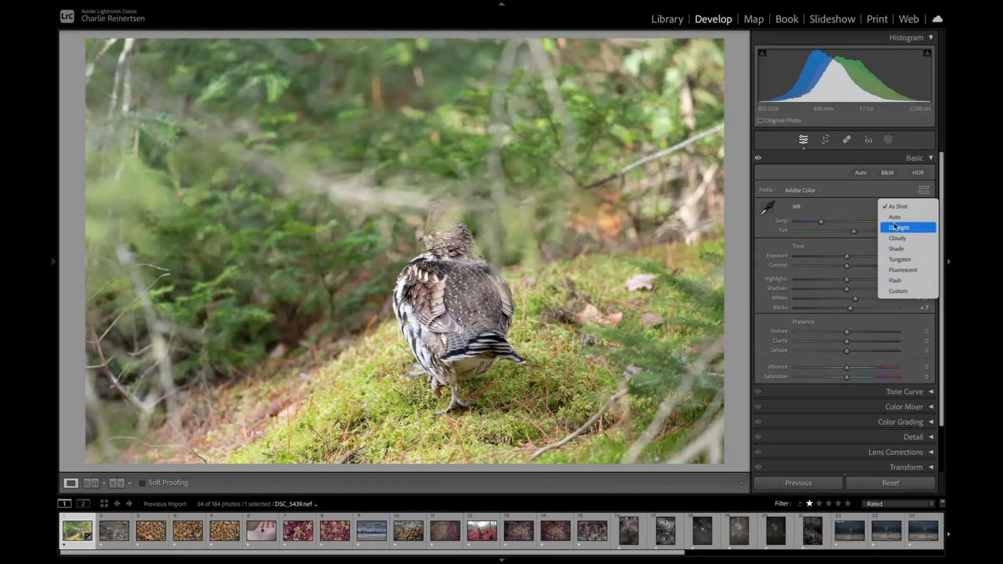
key("Escape")
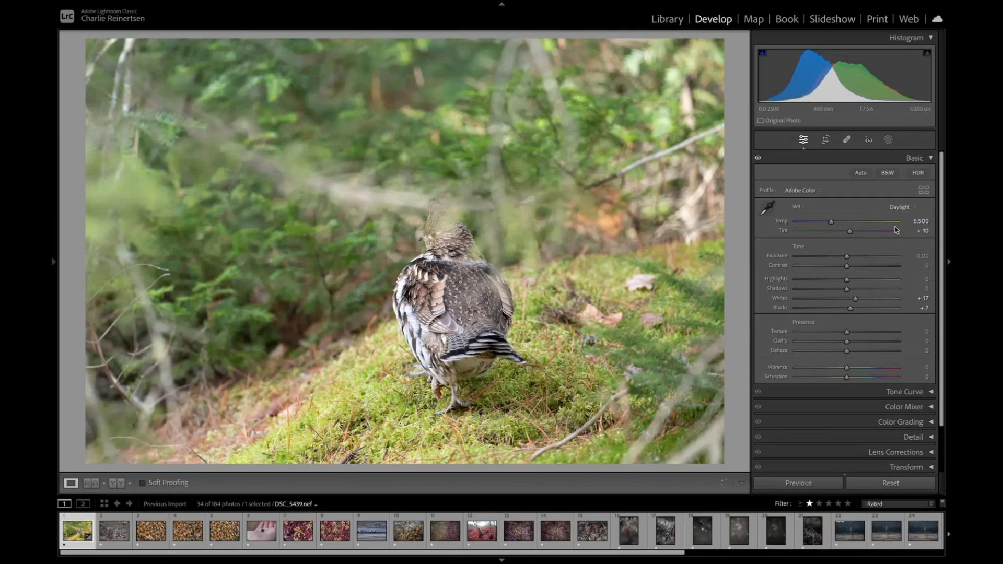
left_click(900, 207)
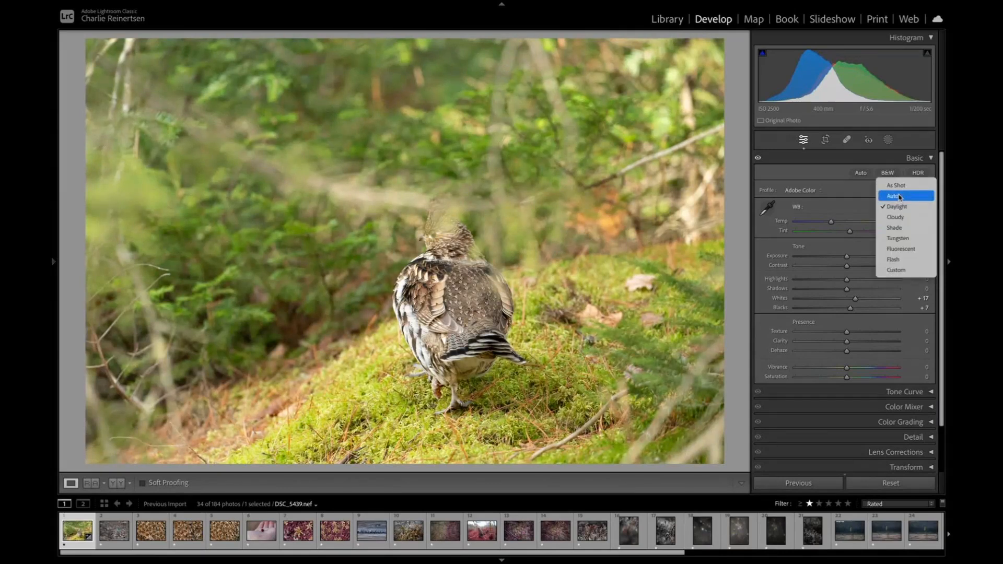
left_click(899, 196)
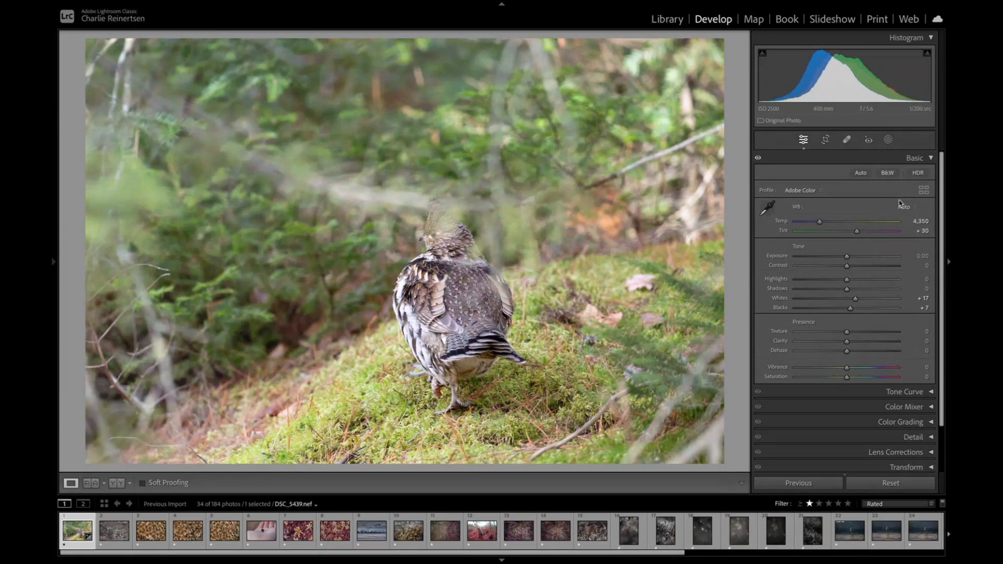
left_click(902, 207)
left_click(904, 197)
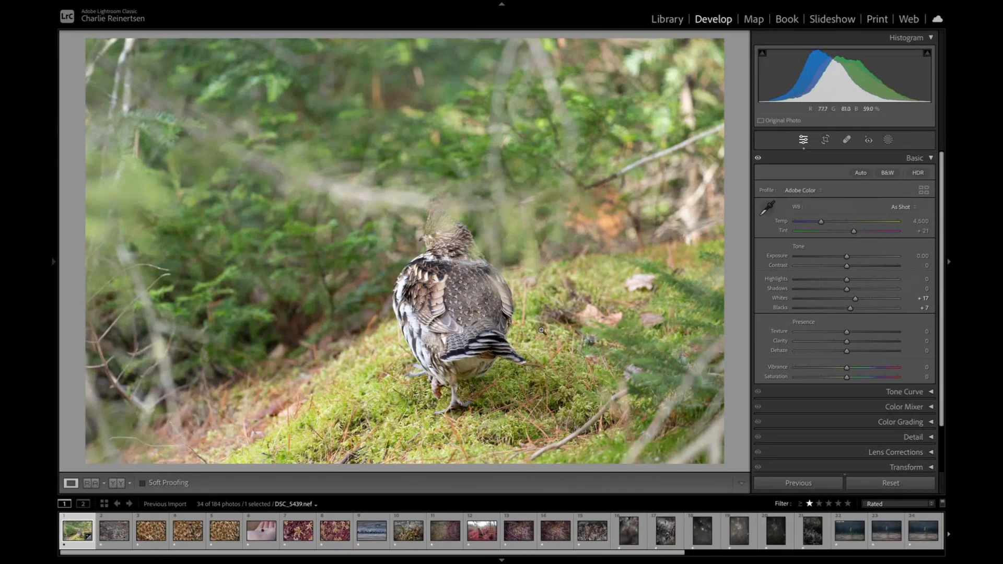
Step: On the second grouse photo, set Whites to +32, Blacks to +17, Shadows to +51 and Highlights to -59
left_click(108, 541)
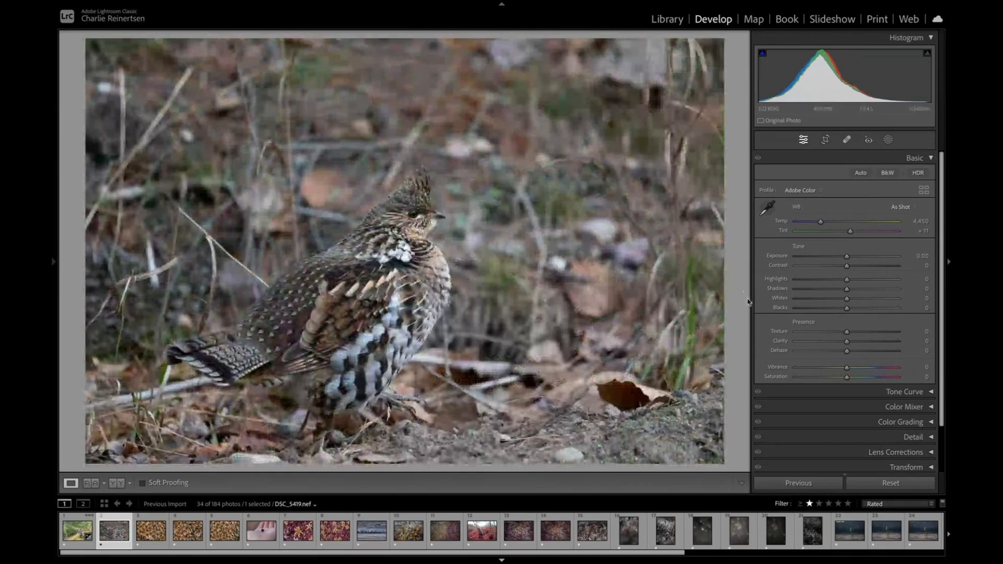
left_click_drag(847, 310, 863, 299)
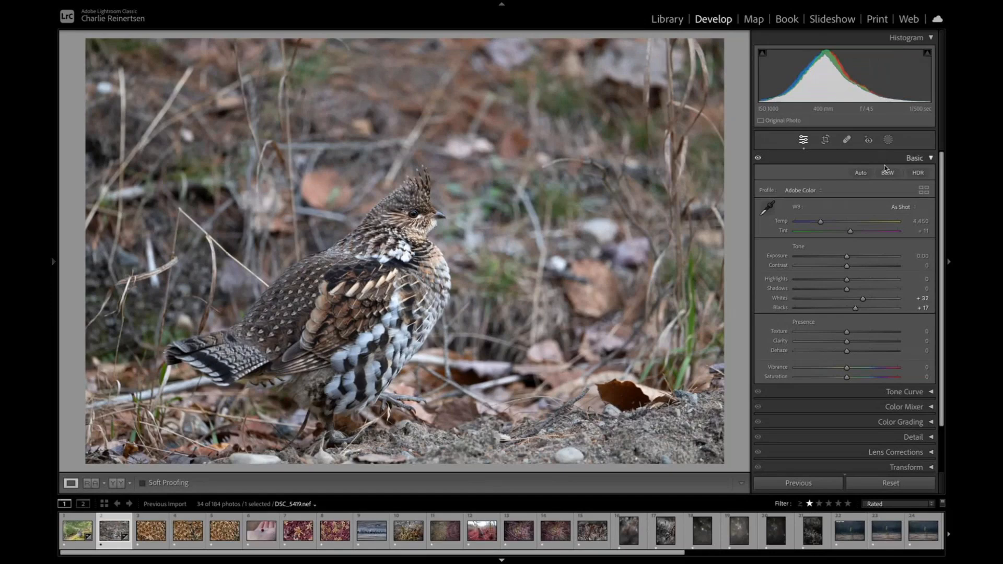
left_click_drag(846, 290, 818, 283)
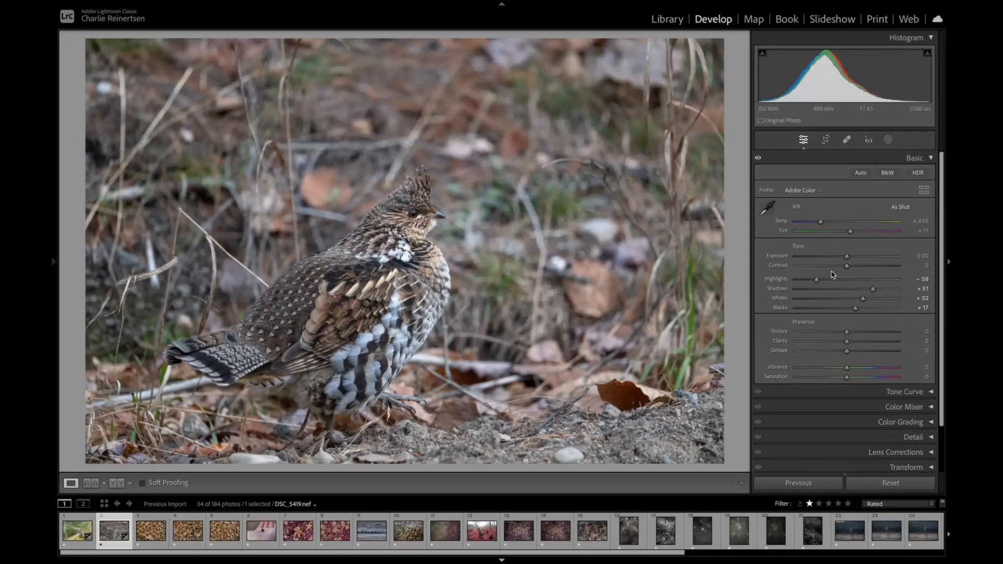
Step: Set Temp to 5,495 and Tint to +16, raising Saturation to +100 temporarily to judge the colour cast and returning it to 0
left_click_drag(821, 222, 854, 233)
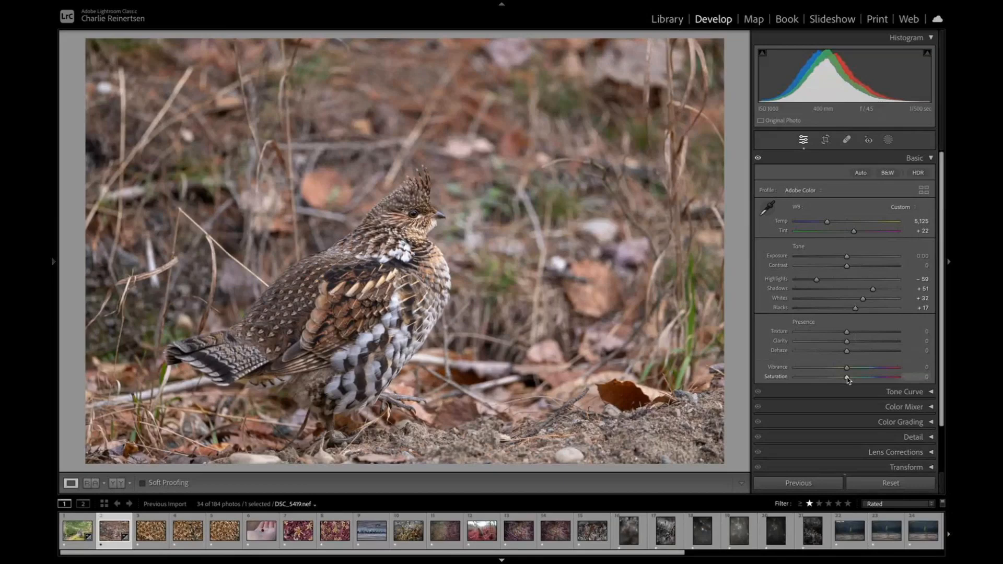
left_click_drag(847, 377, 899, 377)
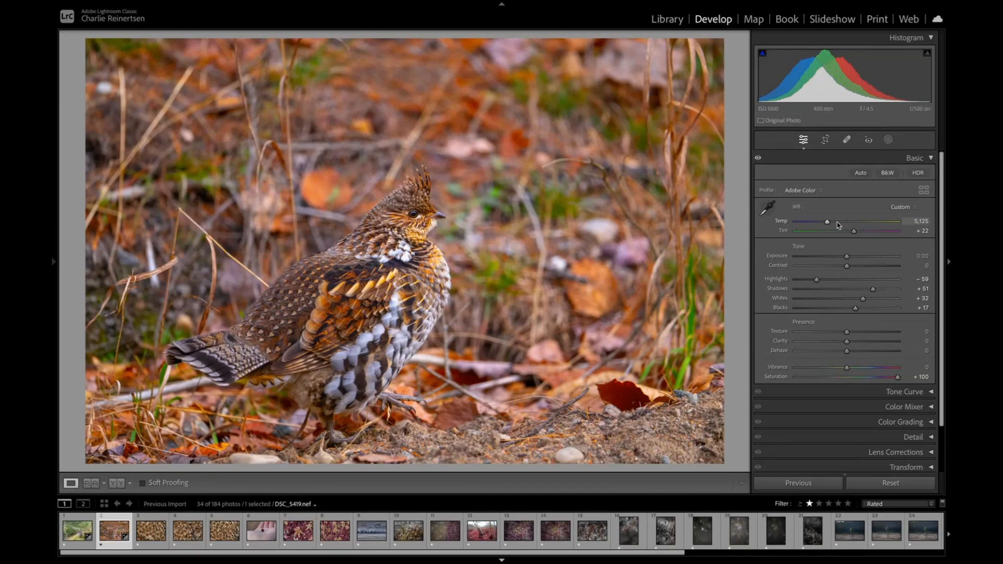
left_click_drag(829, 223, 851, 234)
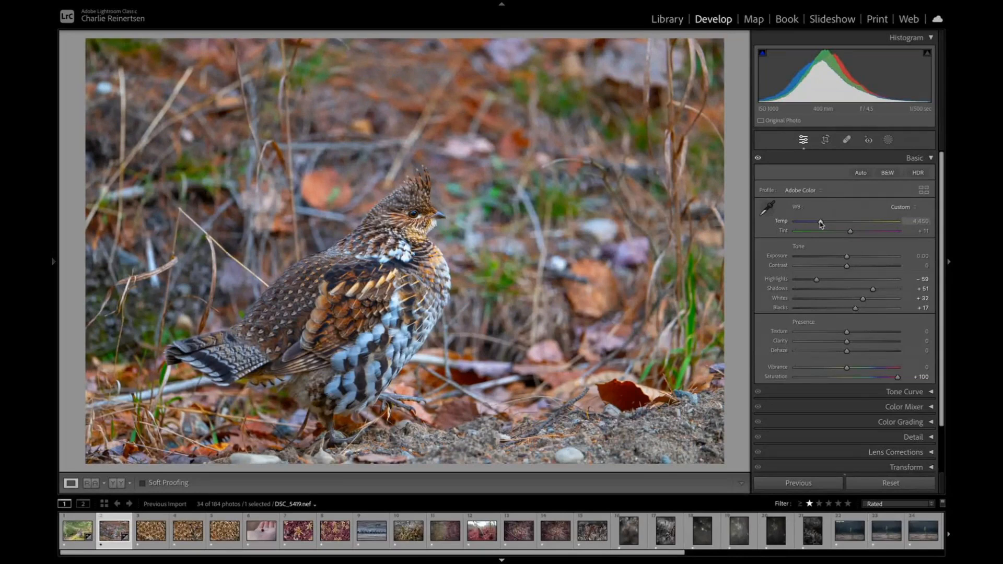
left_click_drag(820, 223, 768, 231)
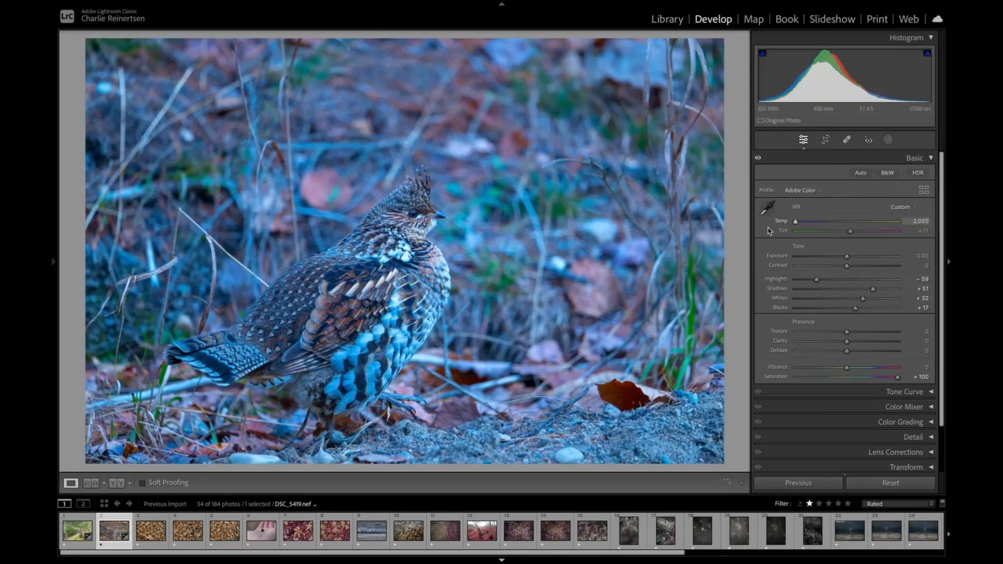
left_click_drag(762, 230, 853, 228)
left_click_drag(853, 226, 837, 228)
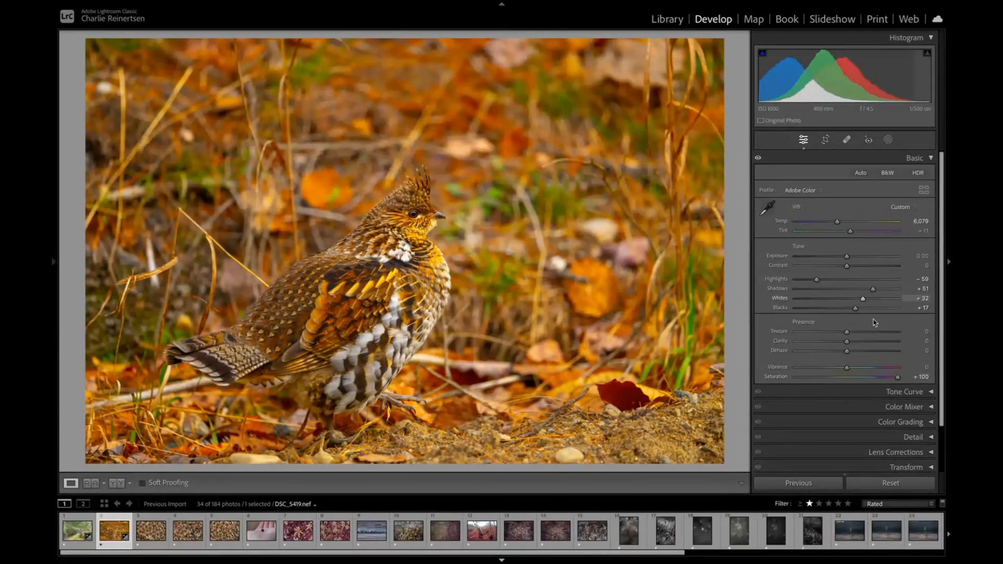
left_click_drag(897, 377, 847, 377)
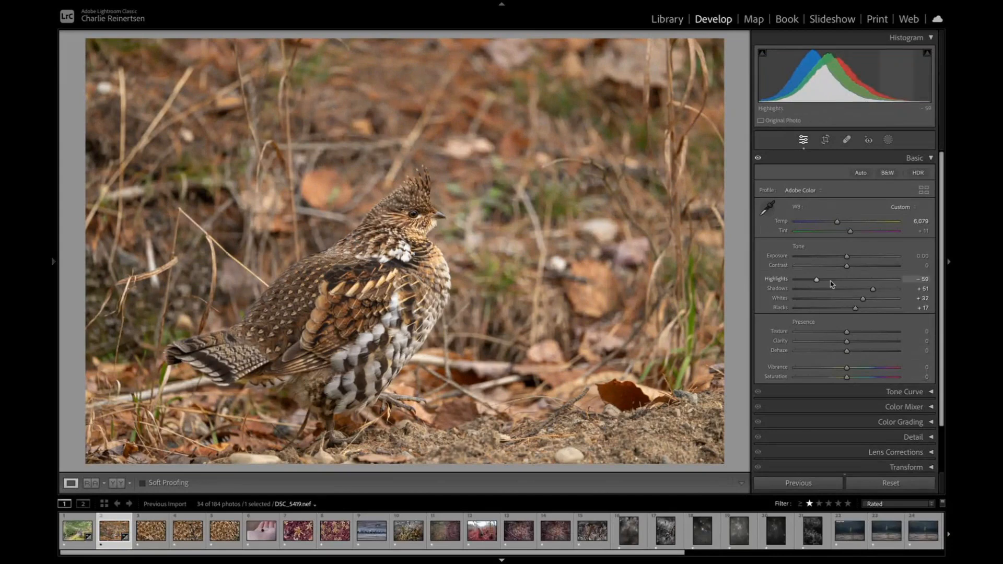
mouse_move(837, 225)
left_mouse_down()
mouse_move(821, 235)
mouse_move(840, 227)
mouse_move(832, 235)
mouse_move(849, 233)
mouse_move(833, 240)
mouse_move(861, 235)
mouse_move(851, 238)
left_mouse_up()
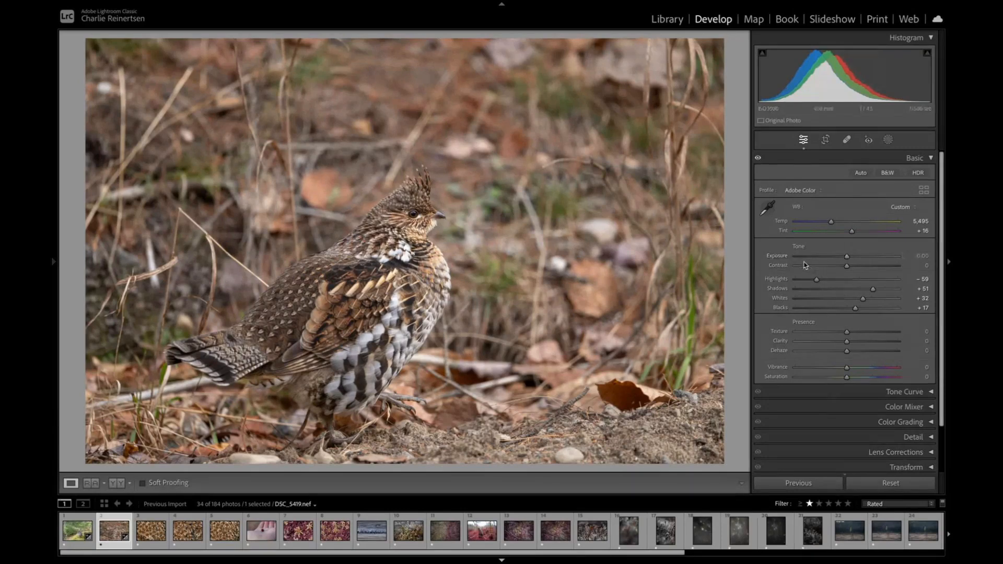
Step: Create a Select Subject mask of the bird and invert it to cover the background
left_click(886, 141)
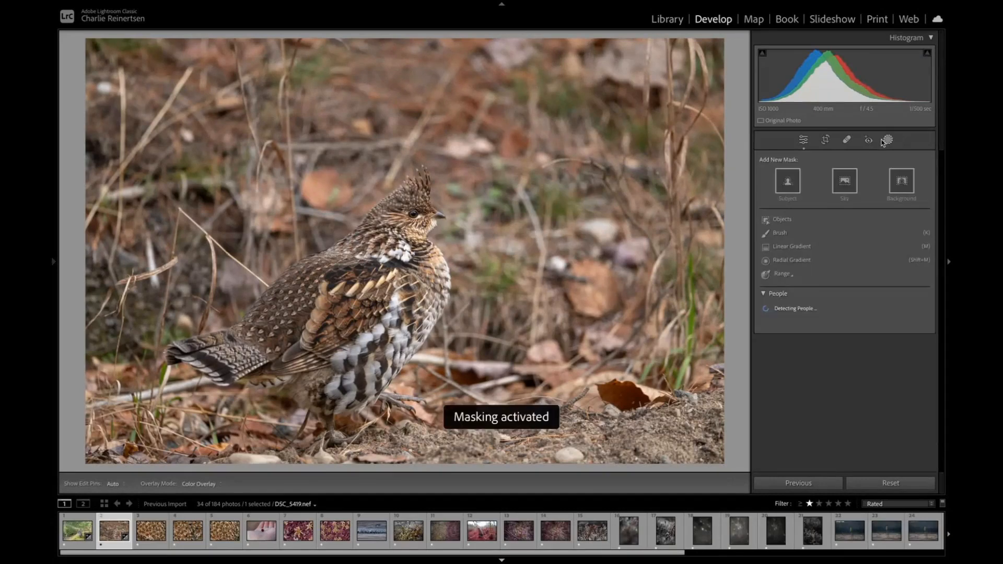
left_click(781, 178)
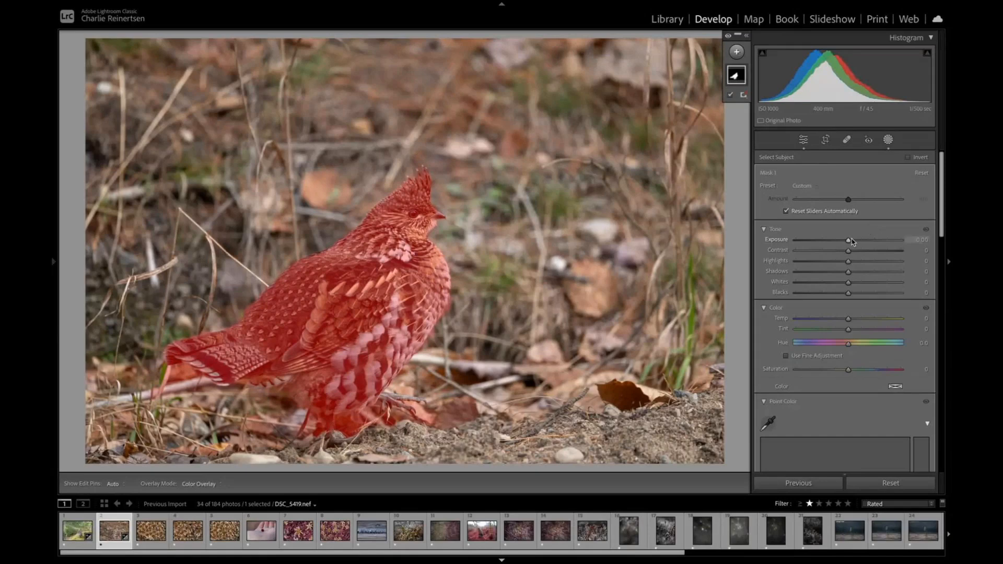
right_click(741, 76)
left_click(750, 98)
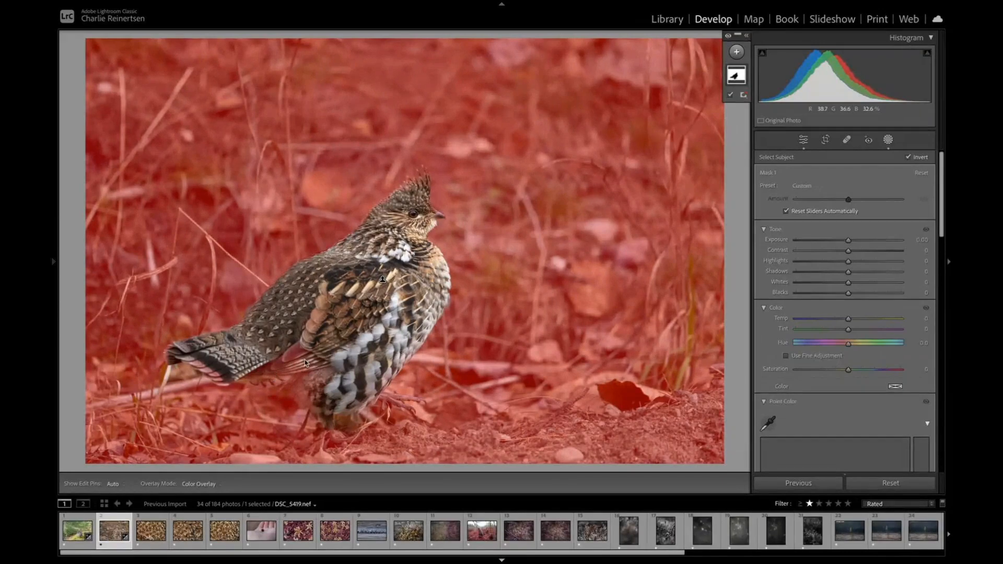
left_click(743, 94)
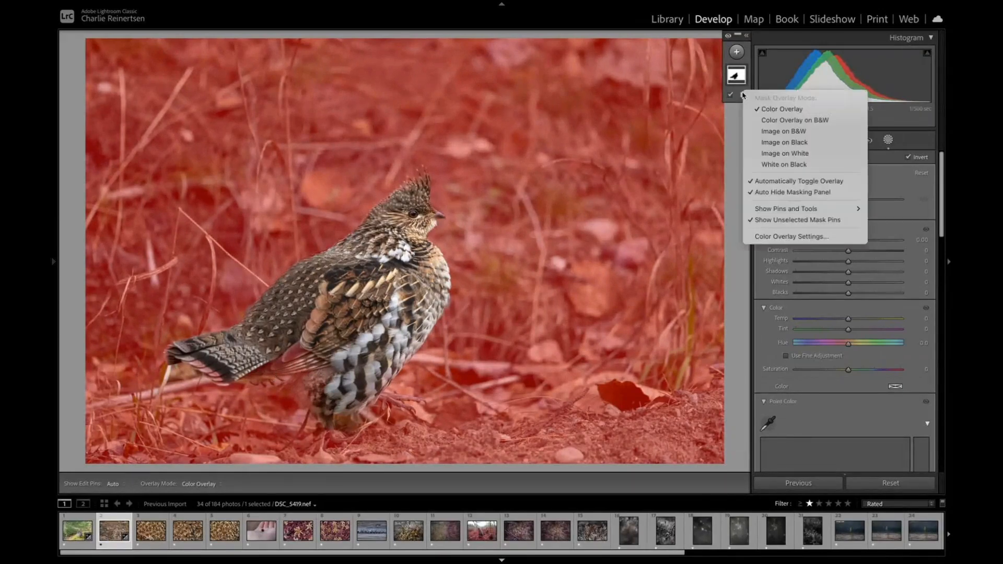
left_click(743, 94)
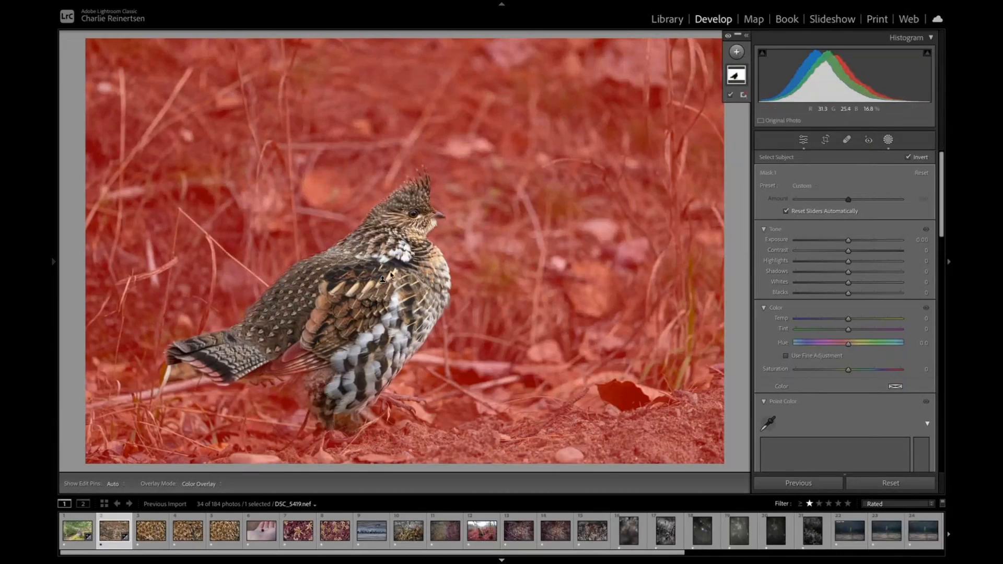
right_click(738, 74)
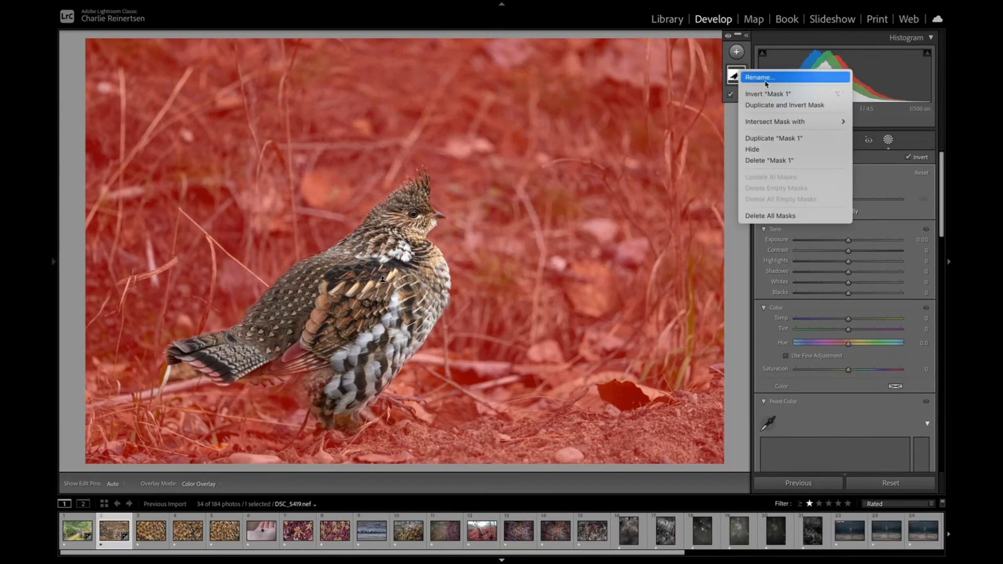
left_click(745, 67)
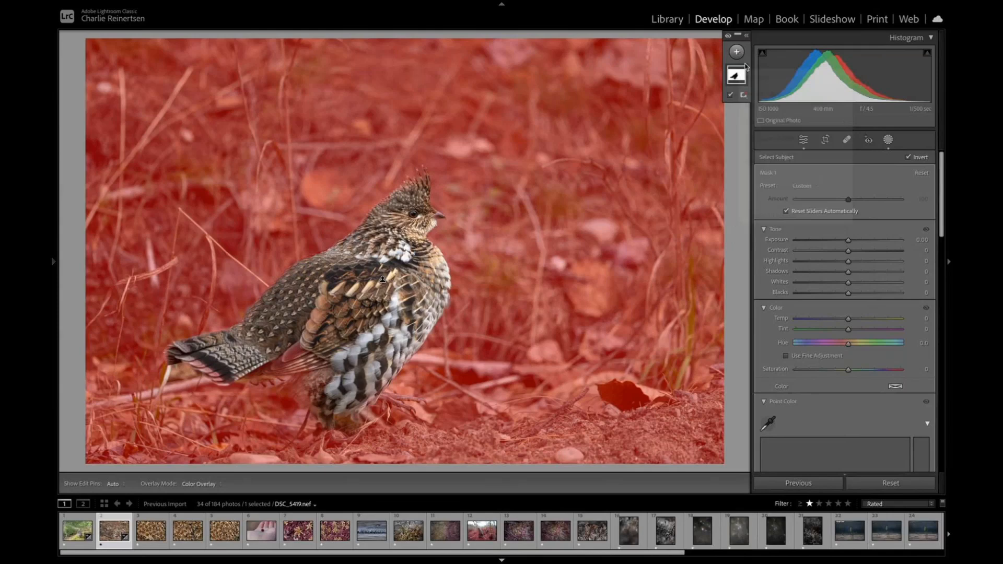
left_click(743, 95)
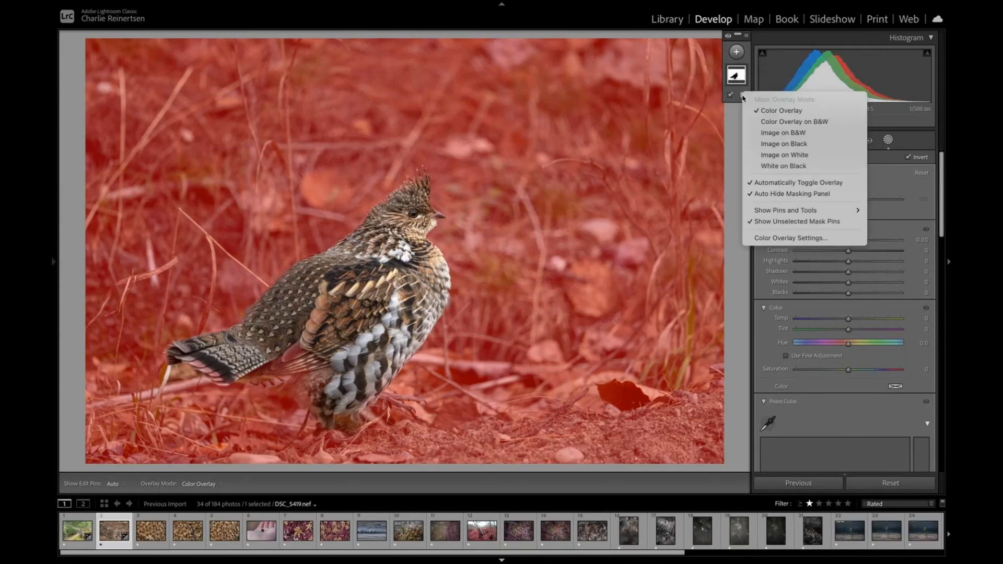
left_click(744, 96)
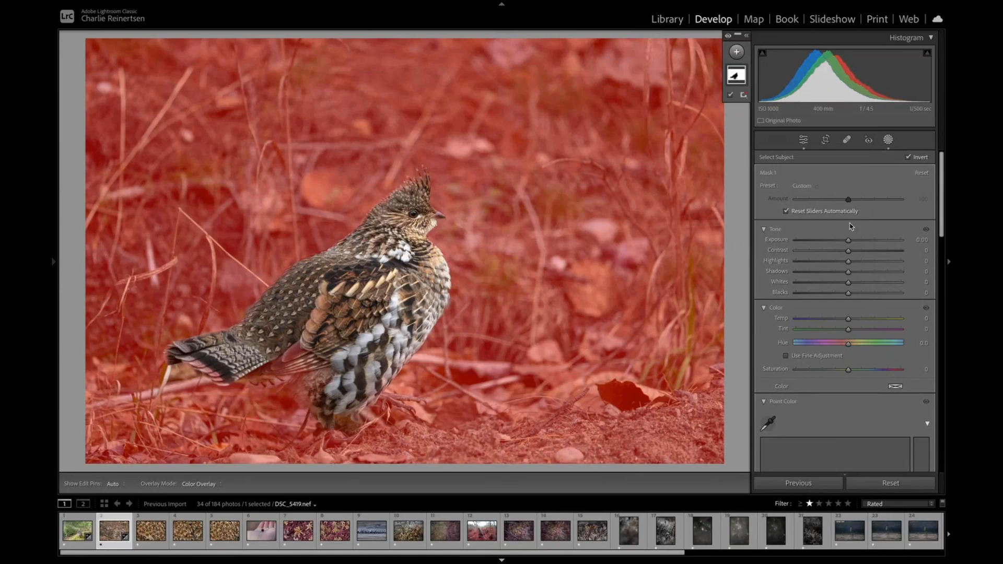
Step: Try darkening the background mask to Exposure -0.52, reset the exposure, and clear the subject selection from the mask
left_click_drag(848, 241, 841, 245)
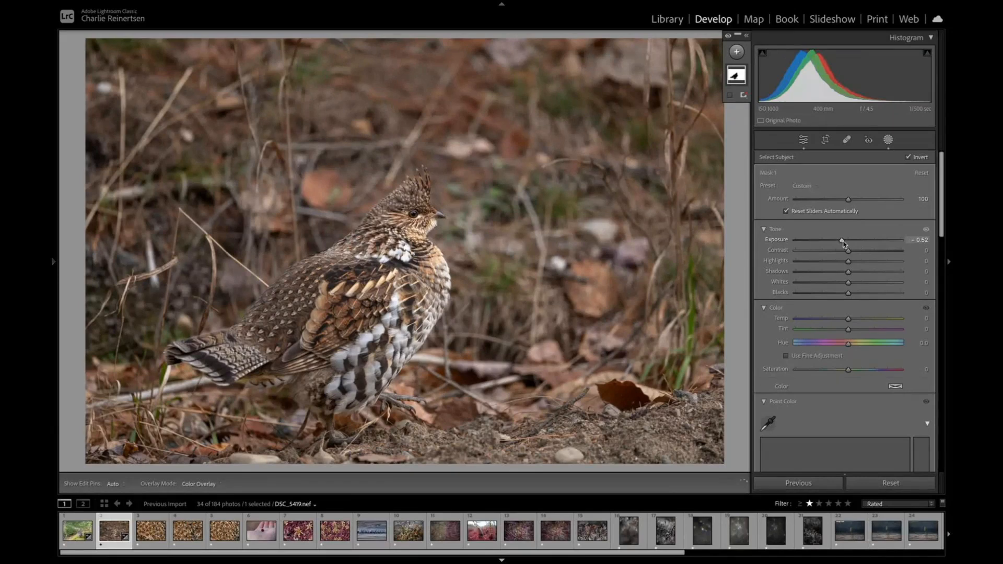
left_click_drag(842, 241, 847, 242)
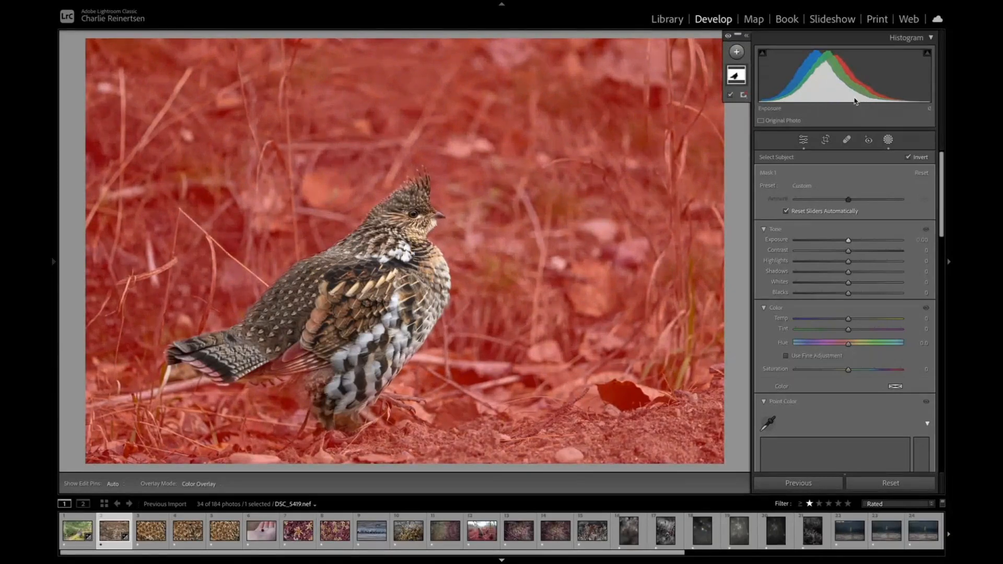
left_click(736, 81)
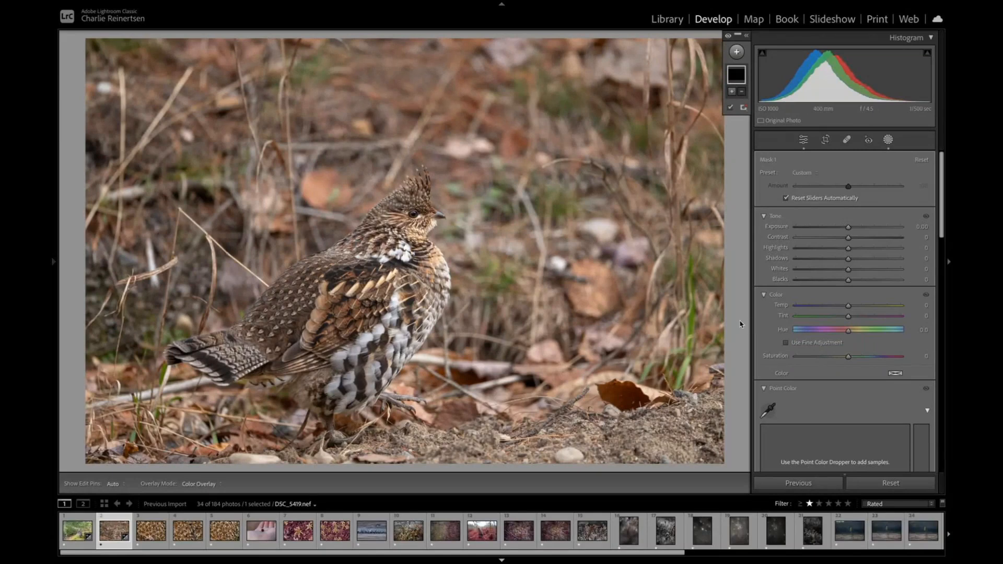
mouse_move(547, 28)
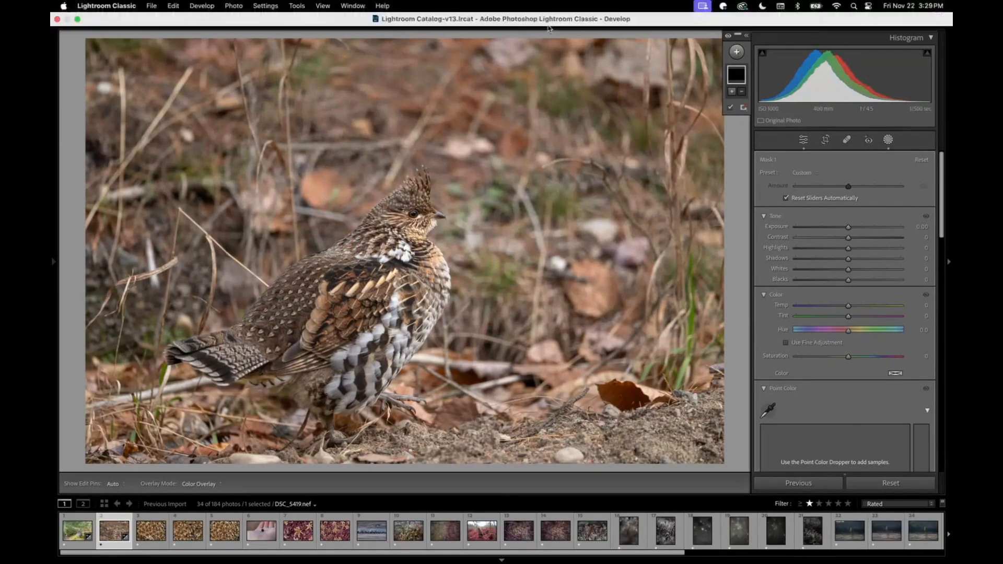
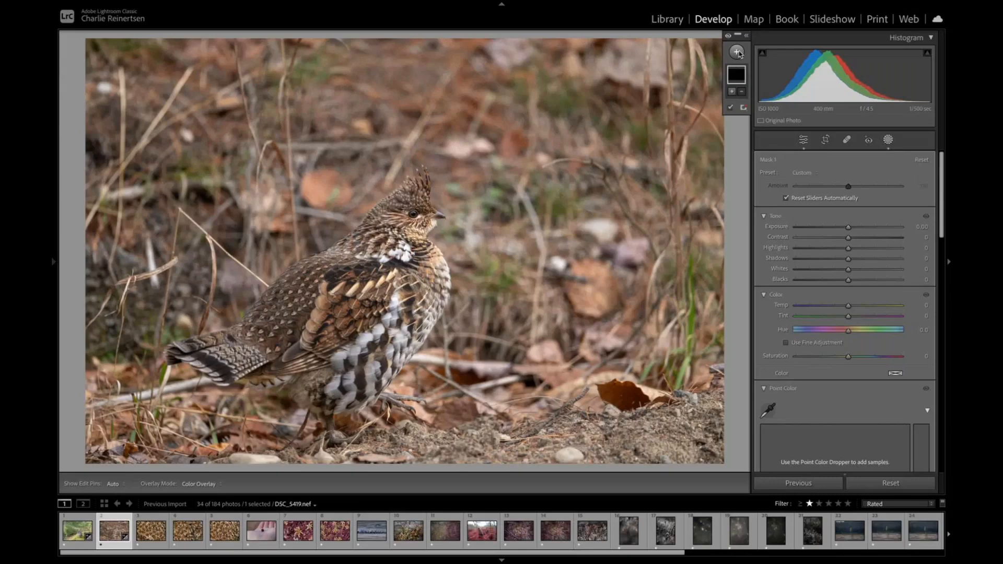
Step: Try darkening the background with a brush mask at size 23.8, feather 100 and Exposure -0.47, and undo it
left_click(736, 52)
left_click(743, 145)
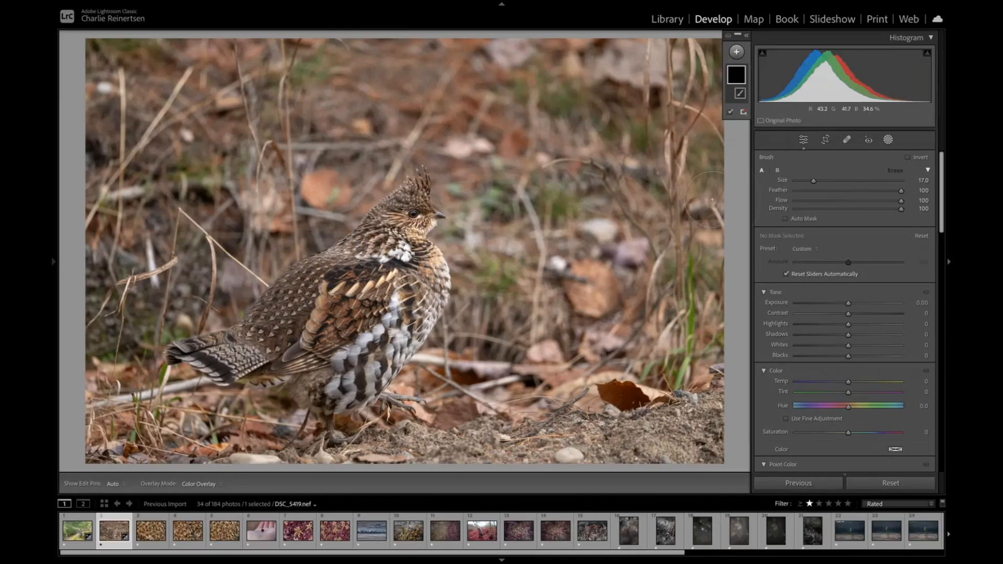
mouse_move(813, 180)
left_mouse_down()
mouse_move(845, 178)
mouse_move(821, 181)
left_mouse_up()
mouse_move(901, 192)
left_mouse_down()
mouse_move(840, 199)
mouse_move(901, 197)
left_mouse_up()
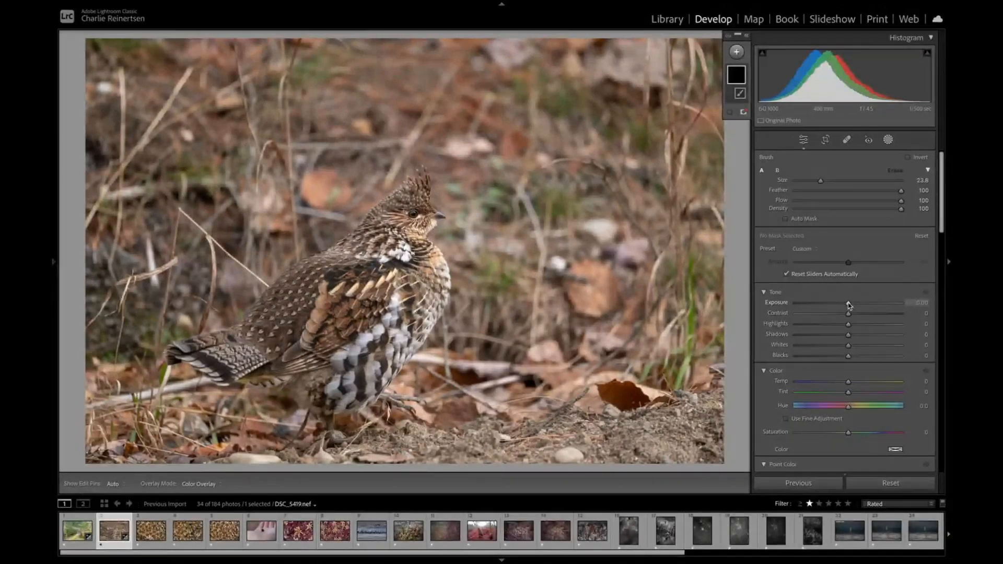
left_click_drag(848, 304, 842, 304)
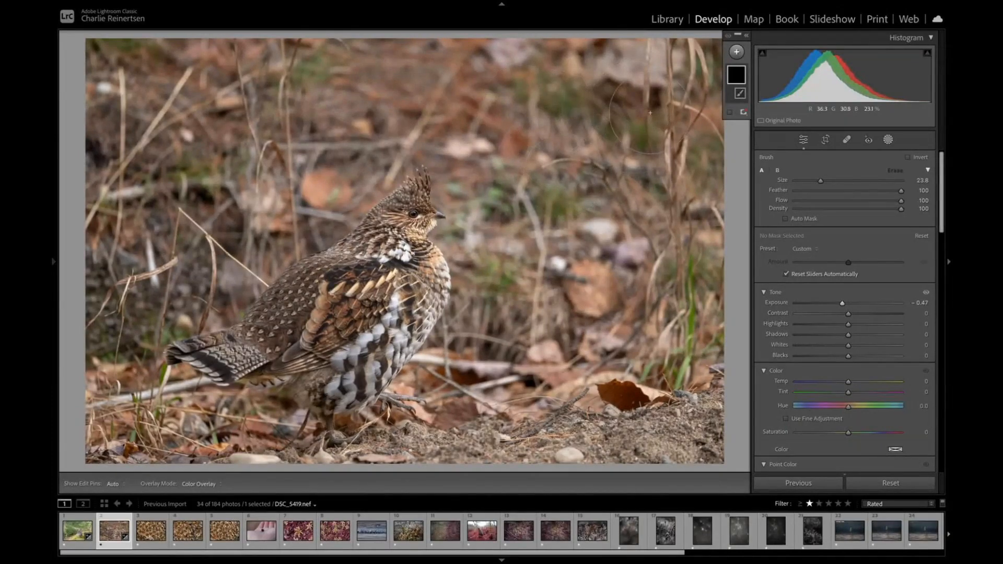
key("h")
mouse_move(664, 209)
left_mouse_down()
mouse_move(633, 289)
mouse_move(630, 340)
mouse_move(521, 92)
mouse_move(217, 140)
mouse_move(131, 429)
mouse_move(241, 449)
mouse_move(595, 298)
mouse_move(547, 184)
mouse_move(465, 360)
mouse_move(417, 52)
mouse_move(313, 151)
left_mouse_up()
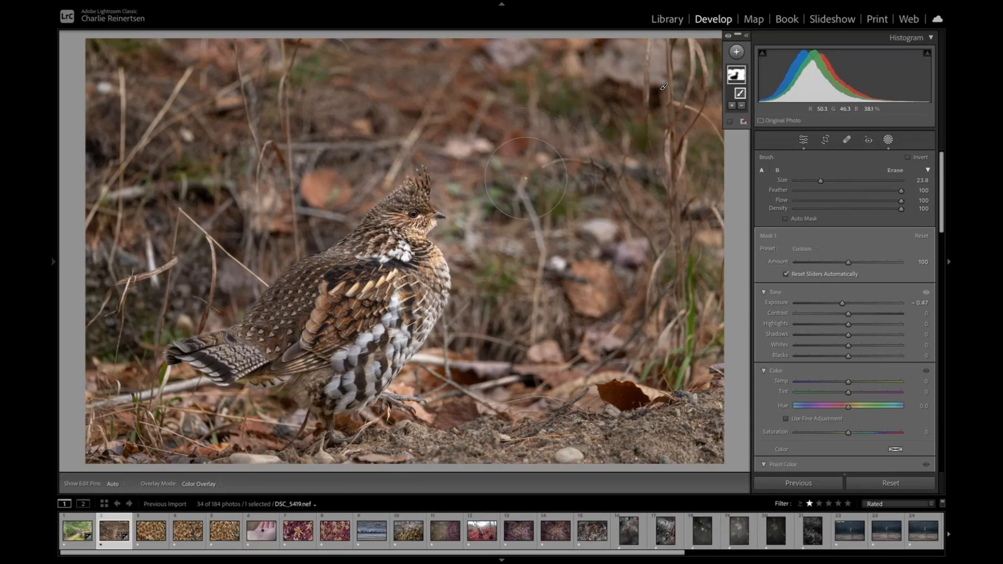
key("ctrl+z")
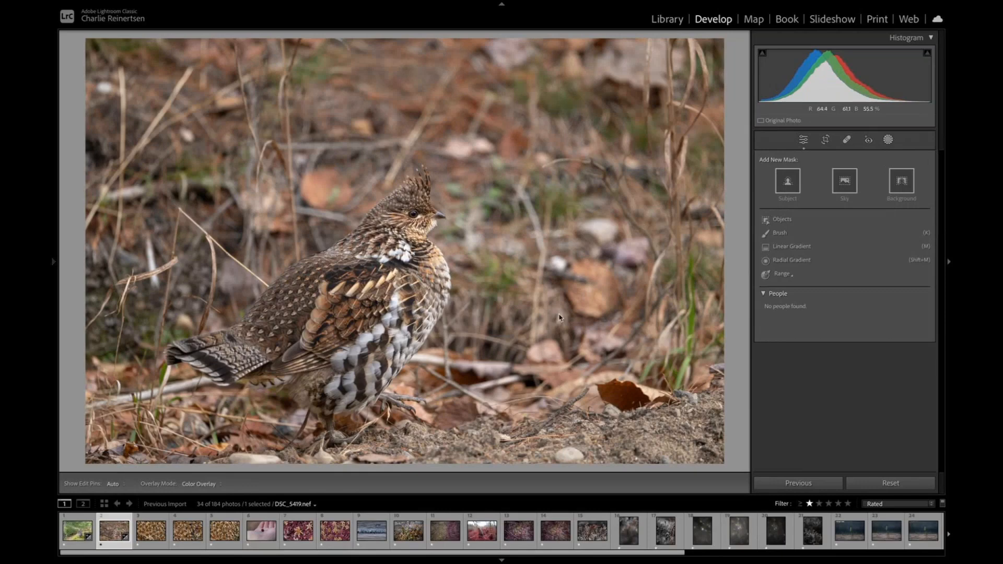
Step: Browse the rated photos and open DSC_5298.jpg, the lone yellow tree, with its Basic adjustments
left_click(143, 542)
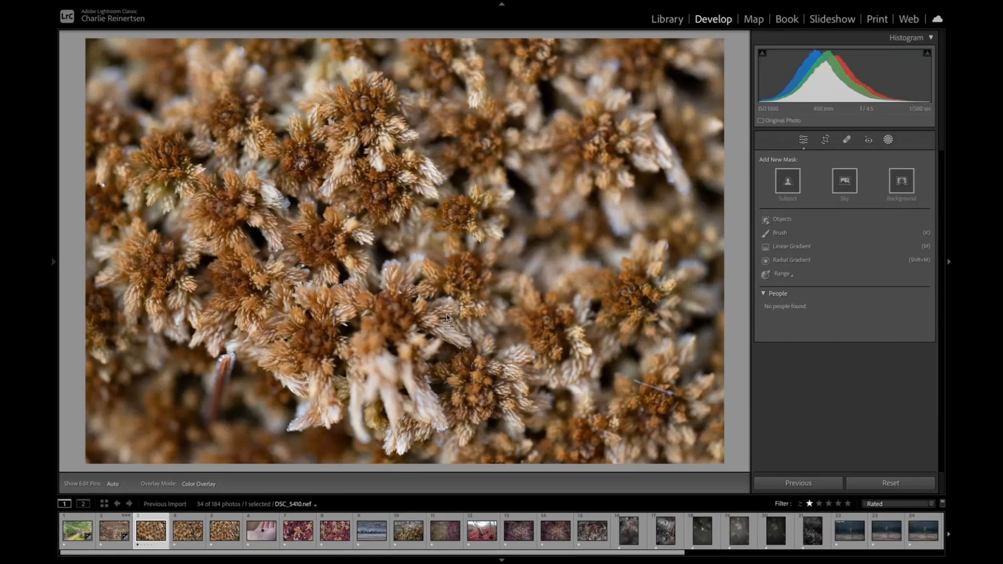
left_click(779, 200)
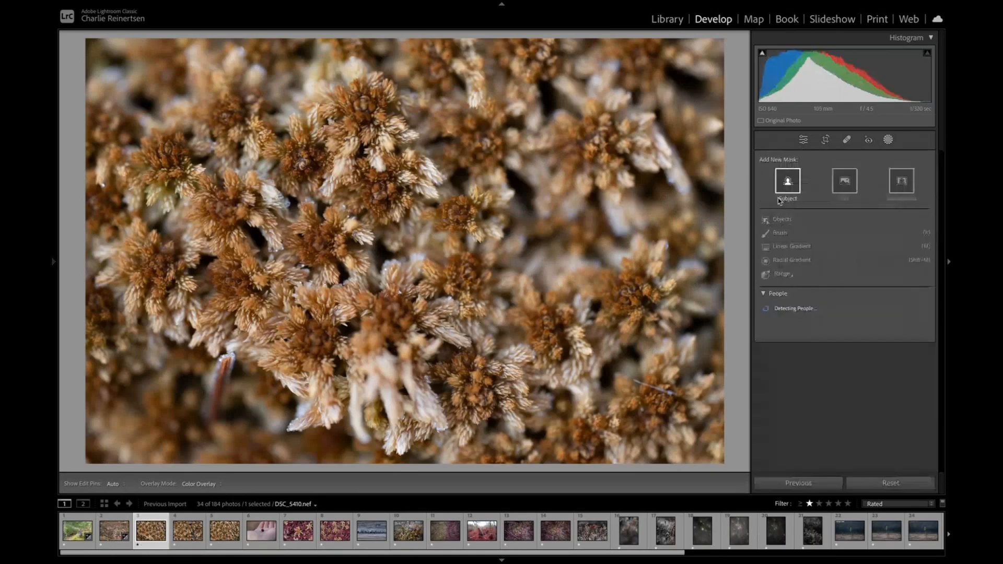
key("Right")
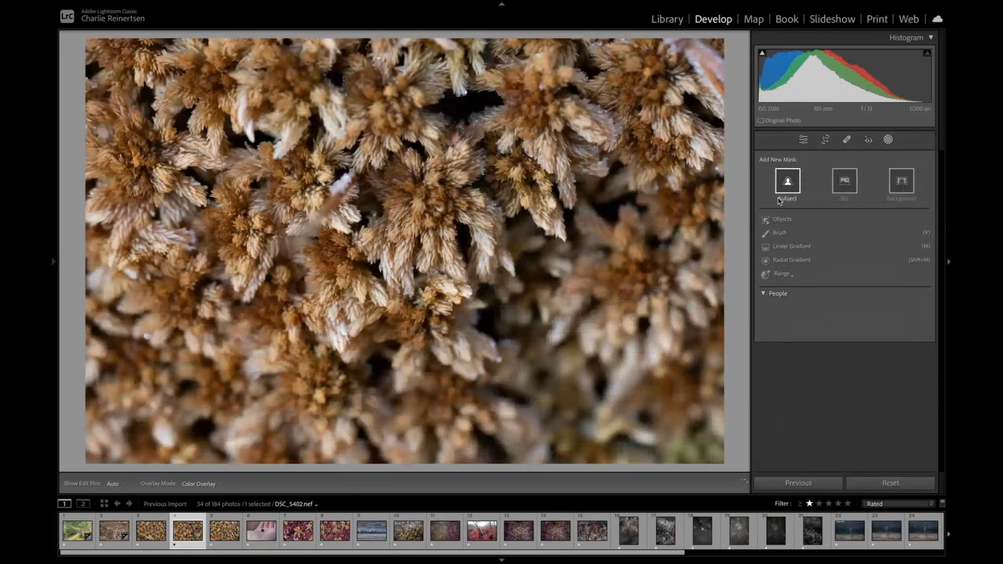
key("Right")
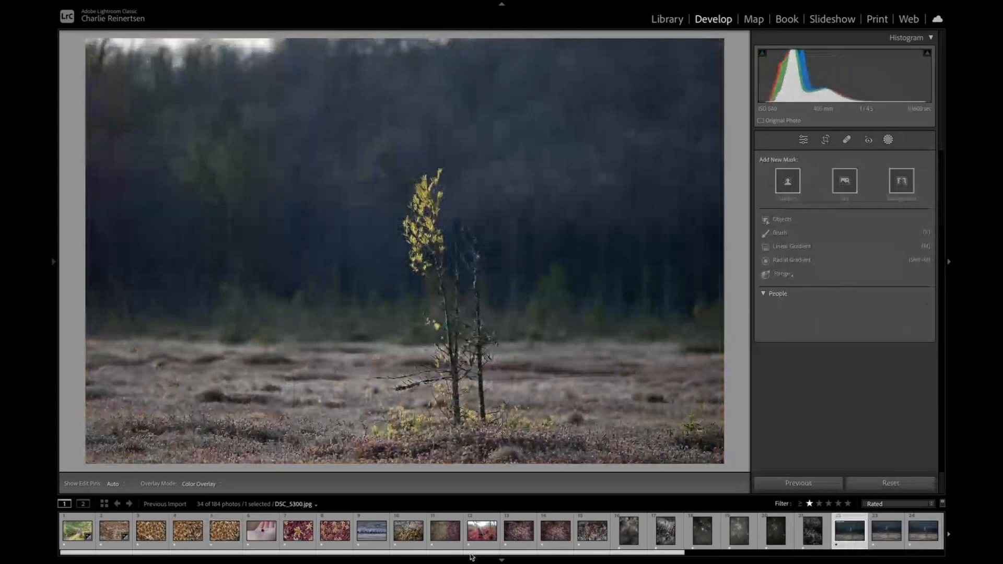
left_click_drag(475, 553, 694, 553)
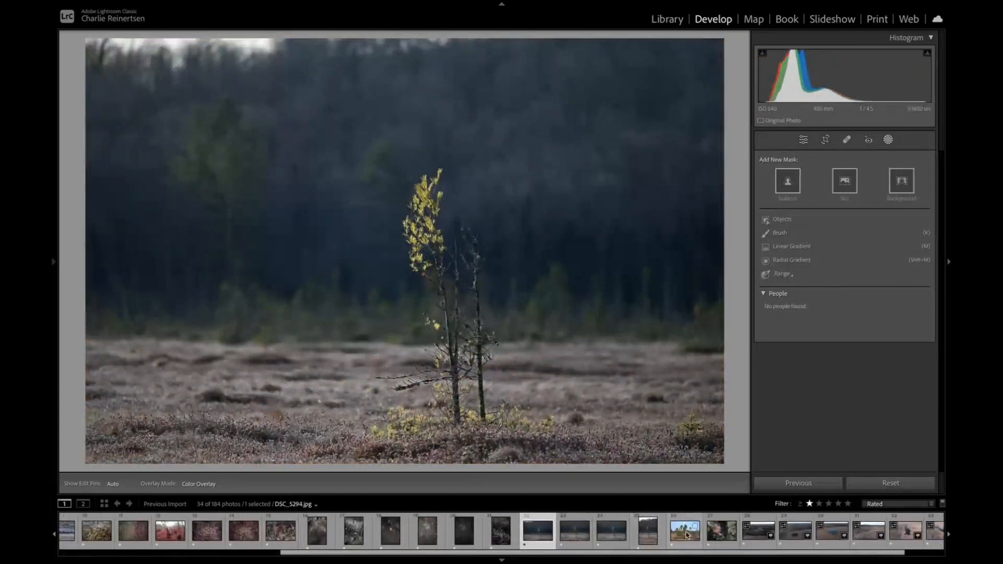
left_click(686, 534)
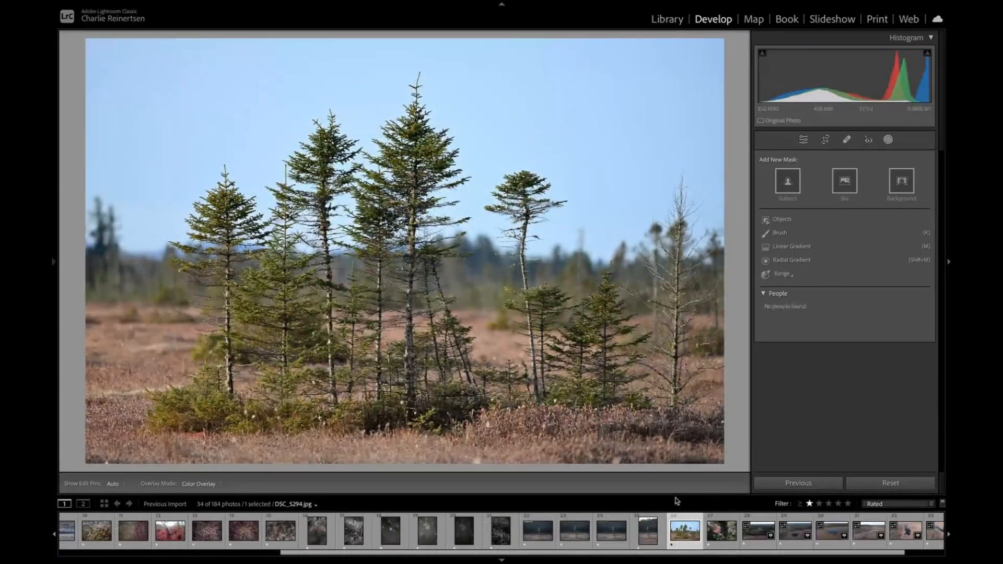
left_click(654, 535)
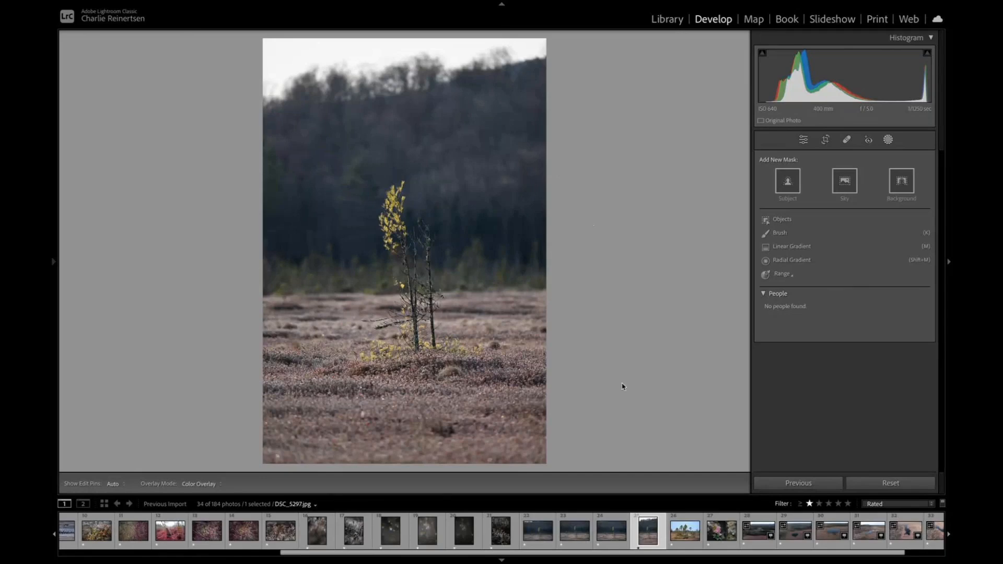
left_click(609, 536)
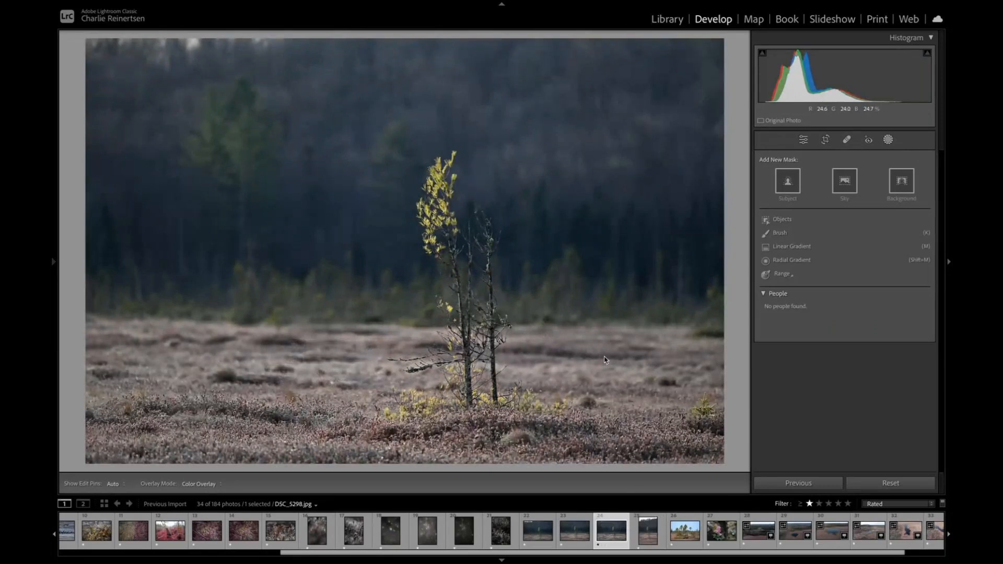
left_click(803, 141)
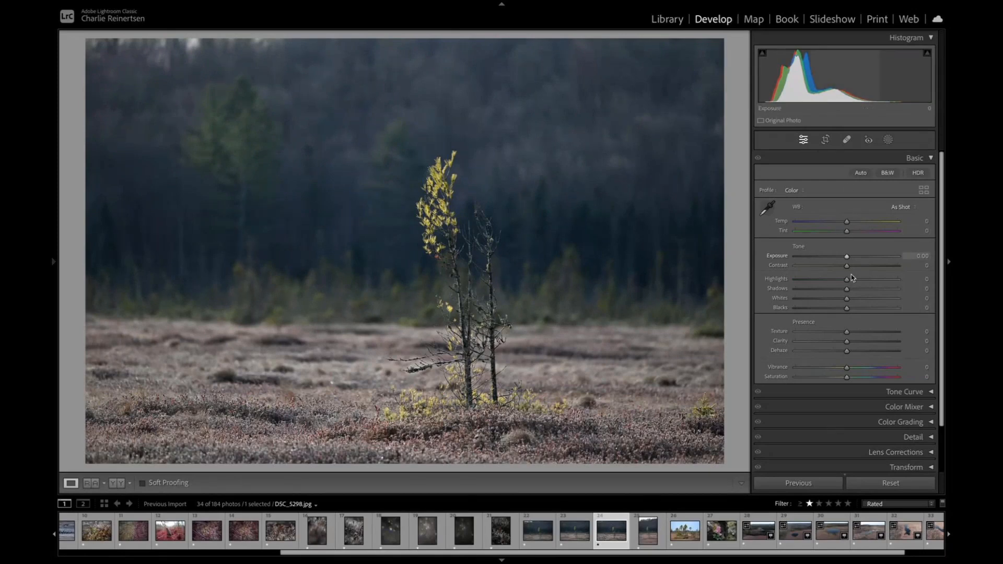
Step: Try Blacks -33 and Whites +60, compare before and after, reduce Whites to +43 and inspect the yellow needles up close
left_click_drag(847, 308, 877, 297)
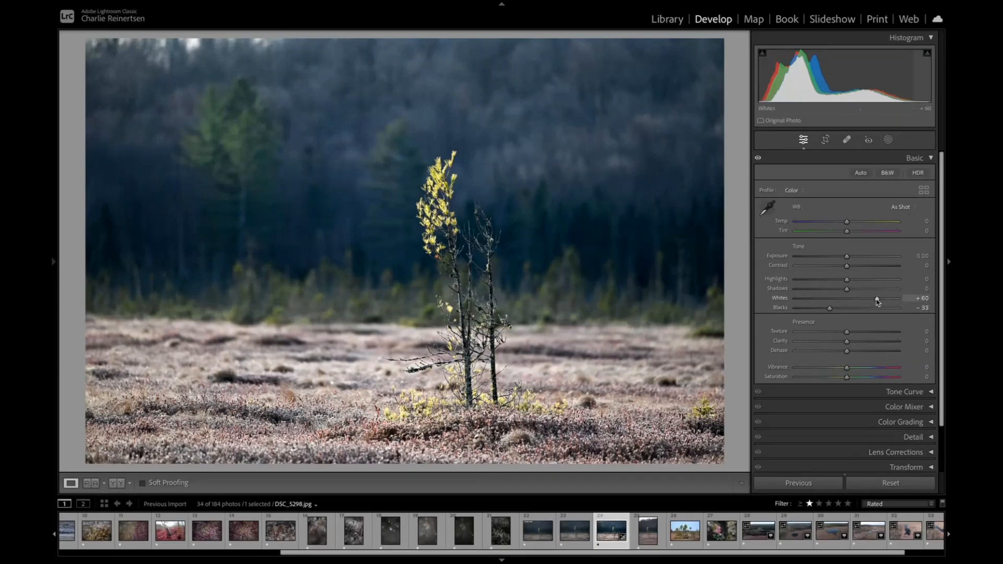
key("y")
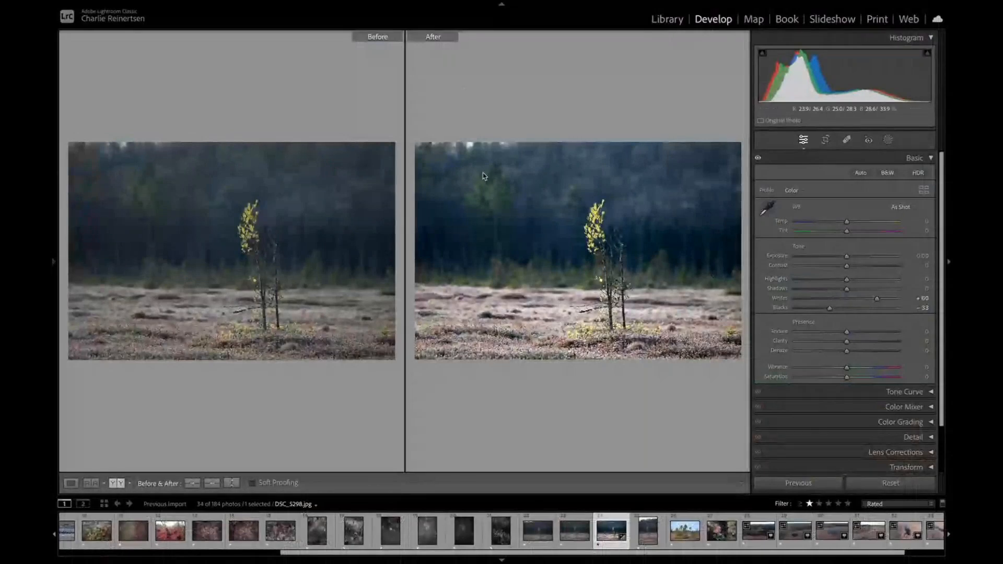
key("y")
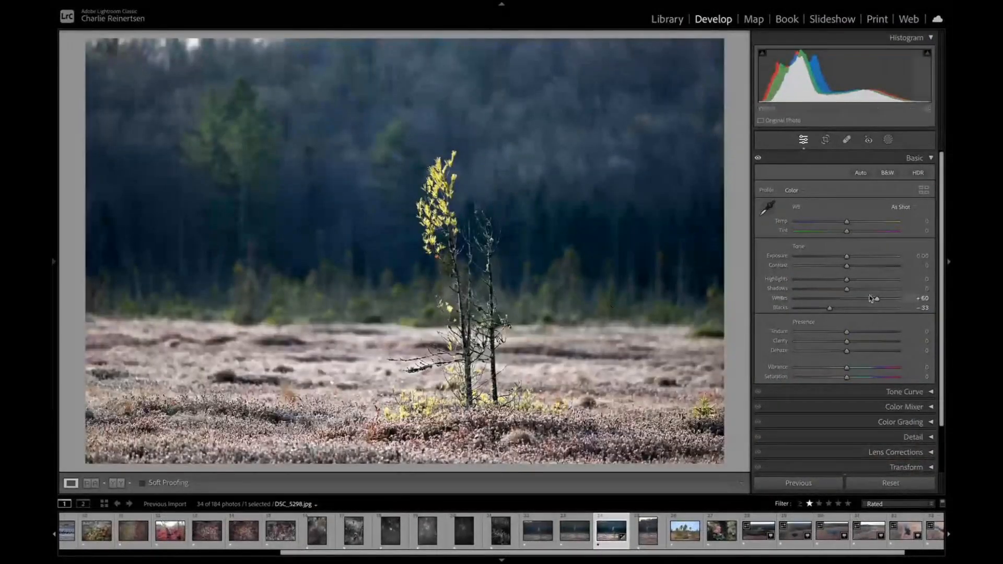
mouse_move(877, 302)
left_mouse_down()
mouse_move(860, 307)
mouse_move(868, 302)
left_mouse_up()
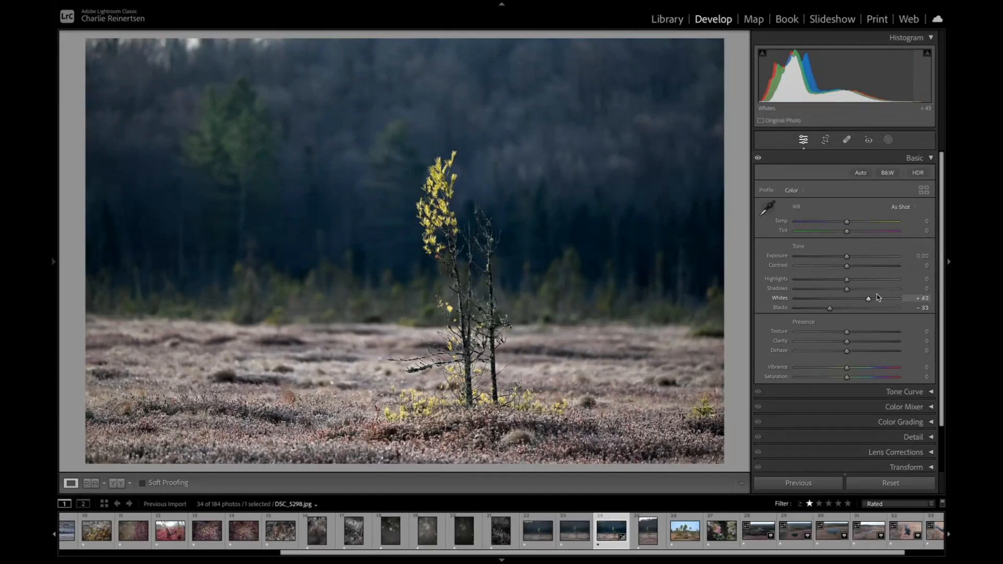
left_click(442, 187)
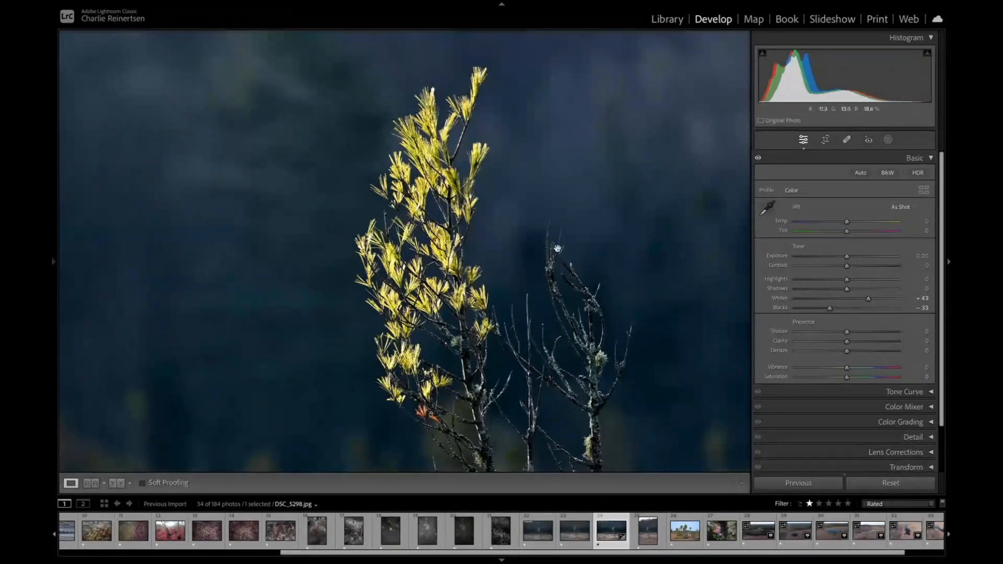
left_click(558, 248)
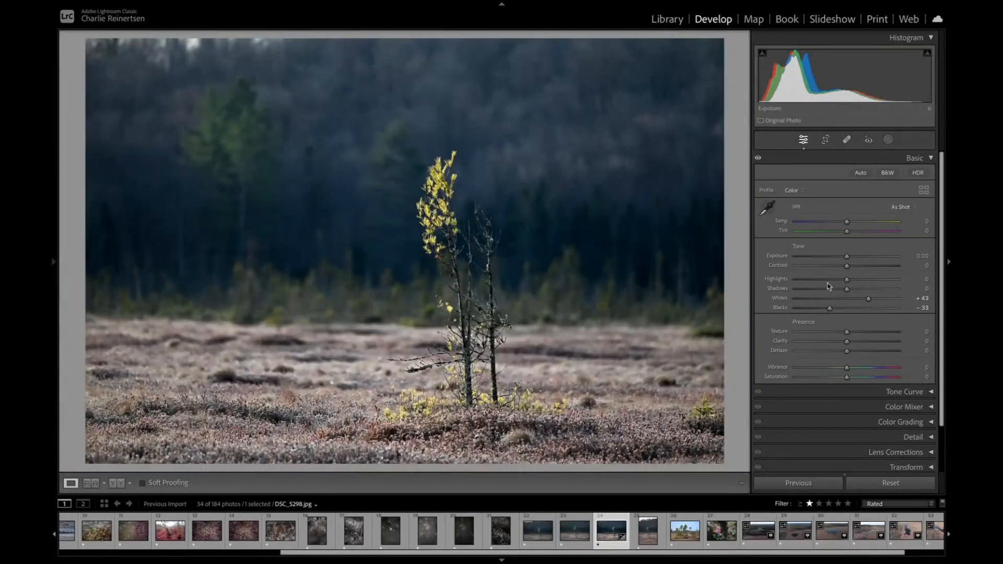
Step: Try a warmer Temp of +7 and return it to 0, try Tint +8, and test Contrast at -74 before resetting it
left_click_drag(843, 224, 849, 220)
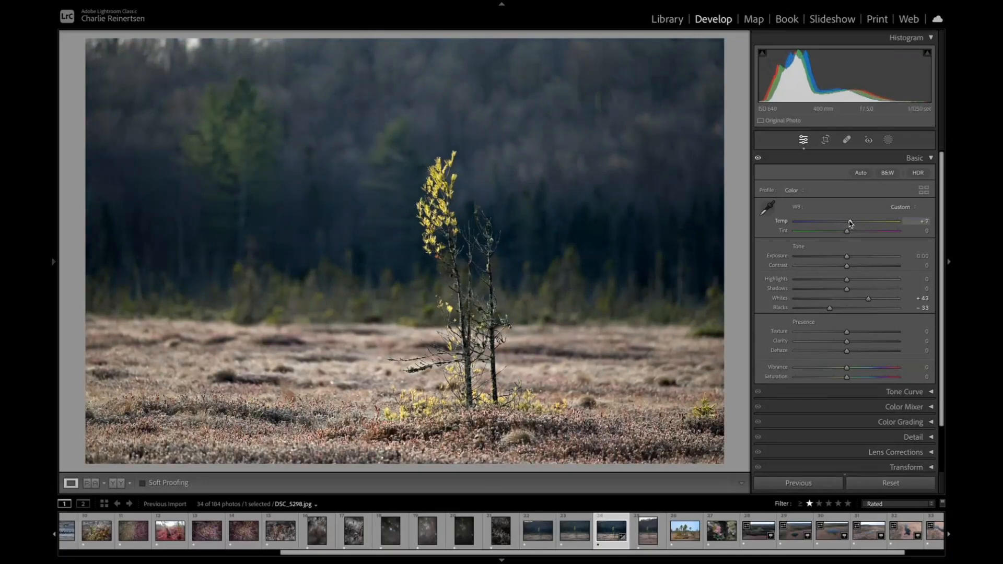
left_click_drag(849, 223, 847, 224)
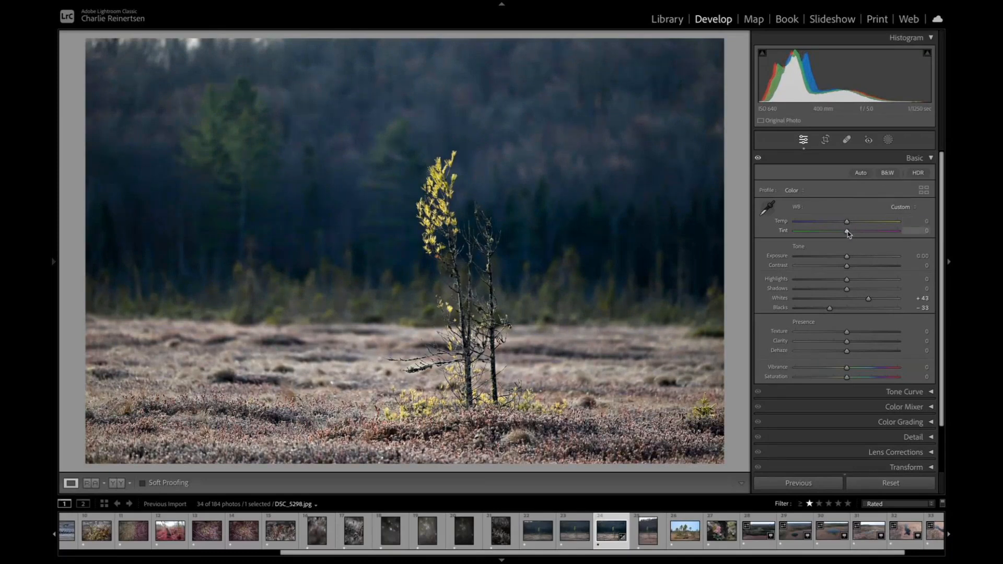
left_click_drag(847, 232, 852, 234)
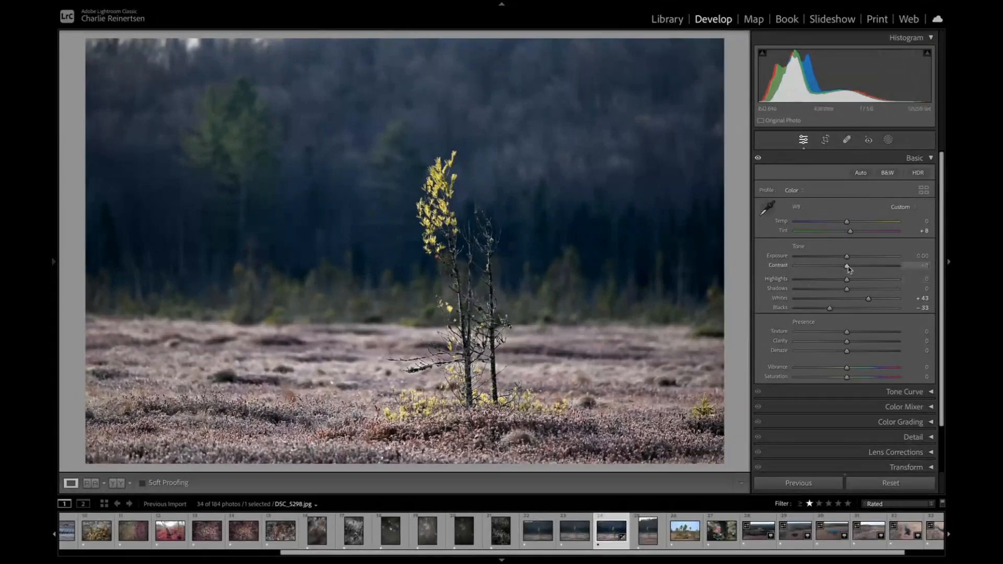
left_click_drag(848, 269, 811, 277)
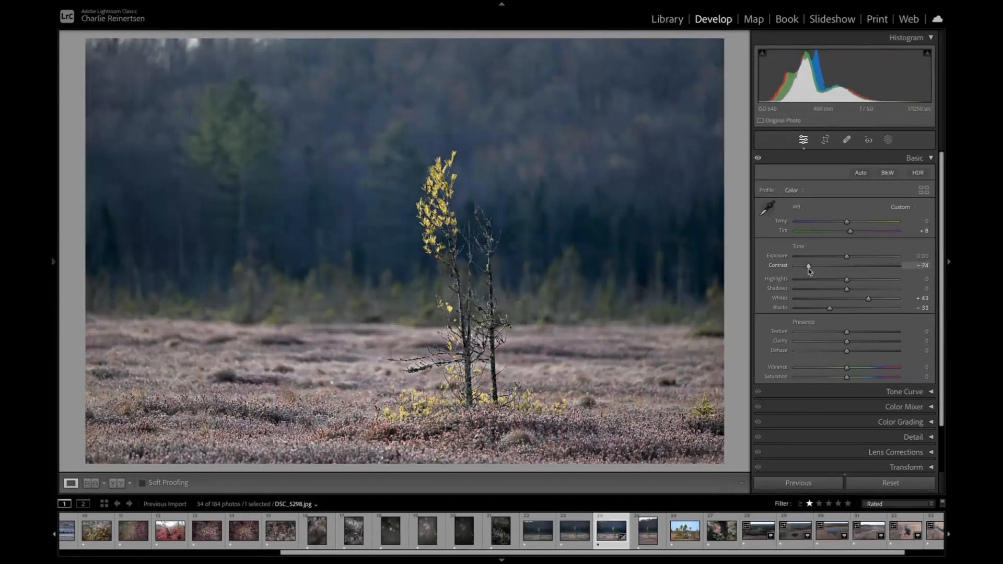
double_click(809, 269)
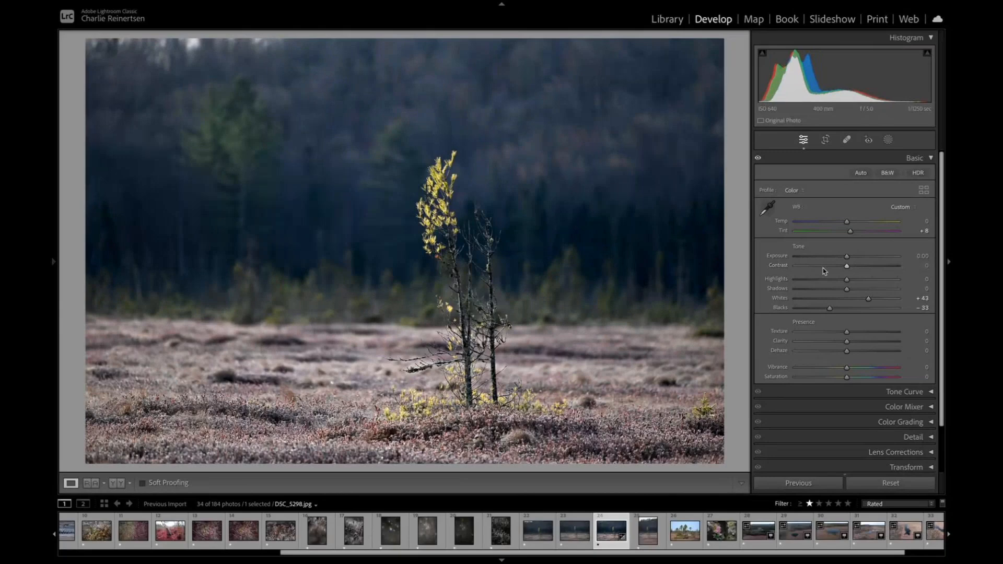
Step: Try lowering Highlights to -43 while checking the needles up close, and reset all adjustments on the photo
left_click(829, 280)
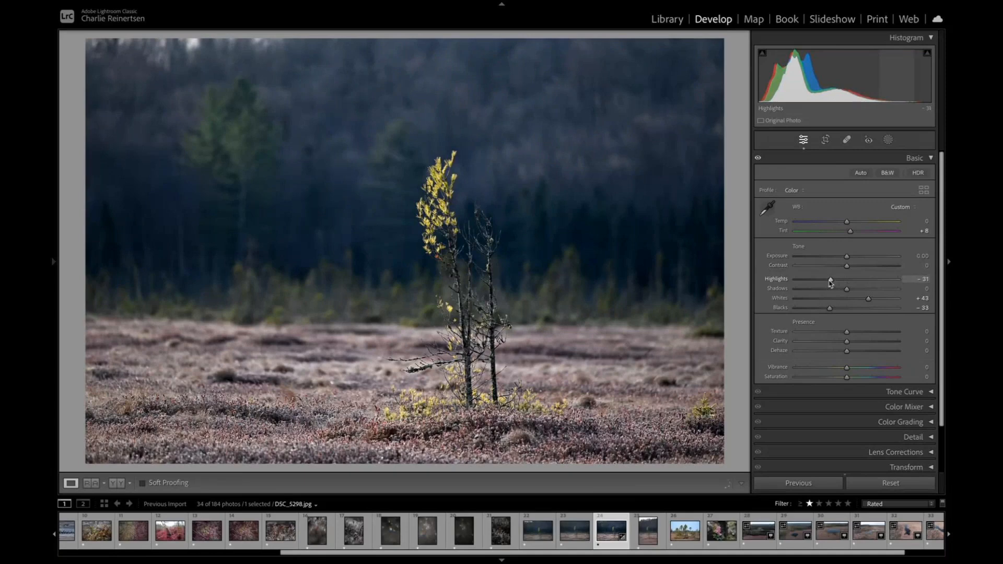
left_click_drag(829, 283, 831, 282)
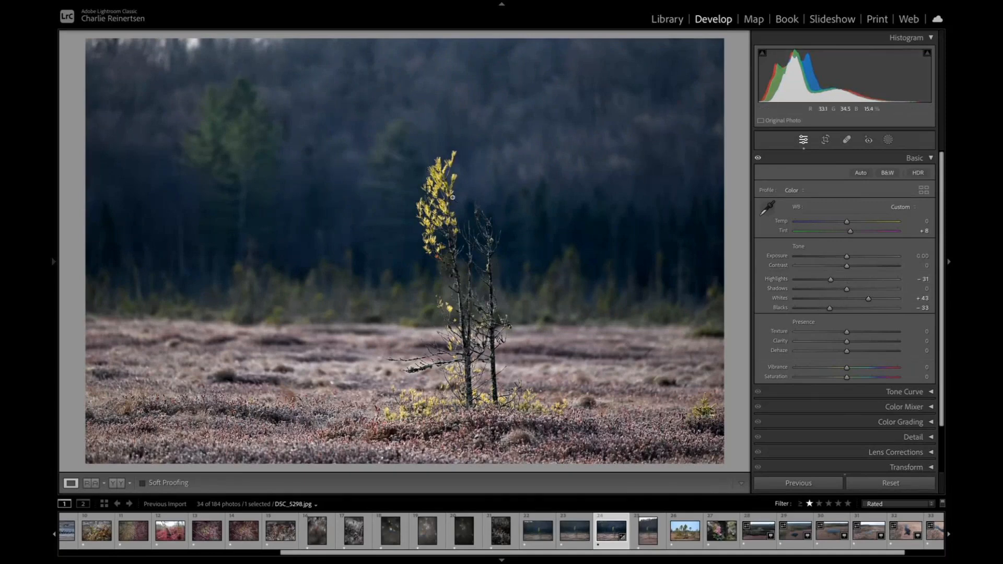
left_click(433, 212)
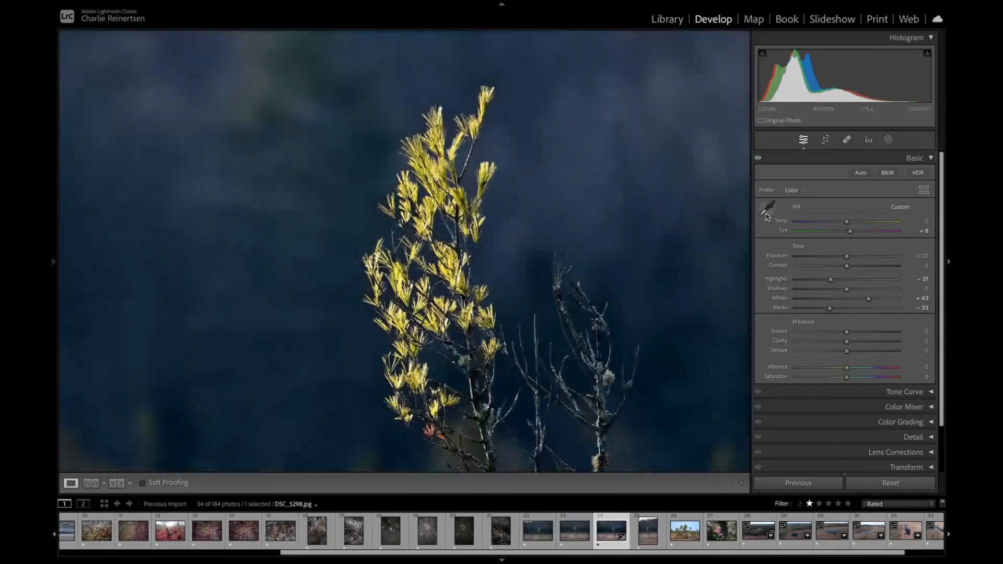
left_click_drag(830, 280, 824, 280)
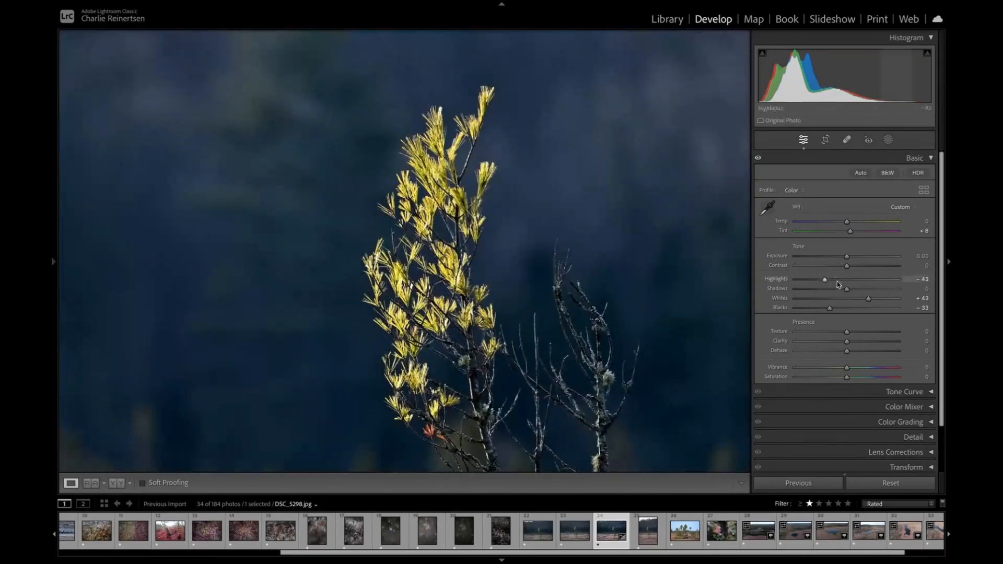
left_click(603, 234)
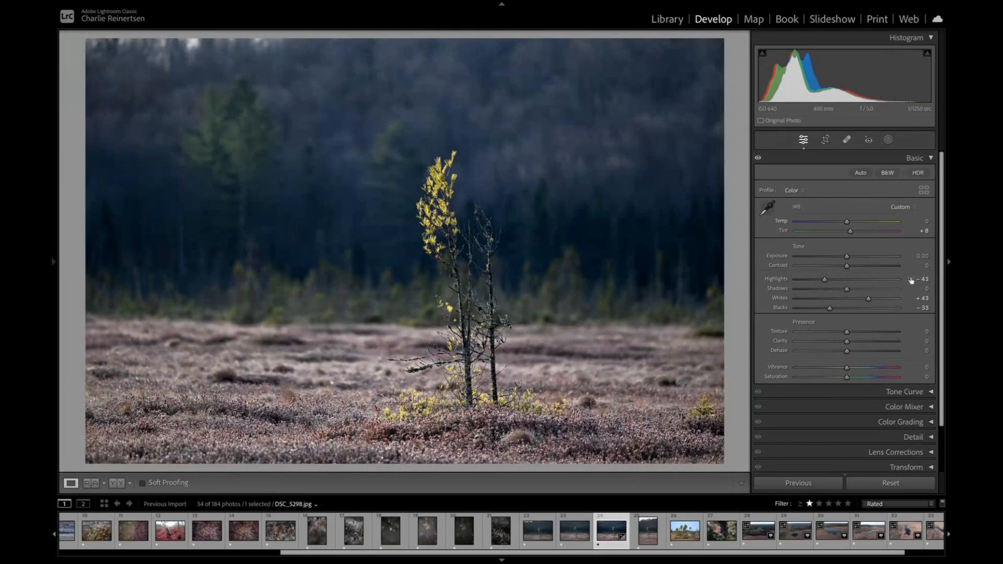
left_click(907, 485)
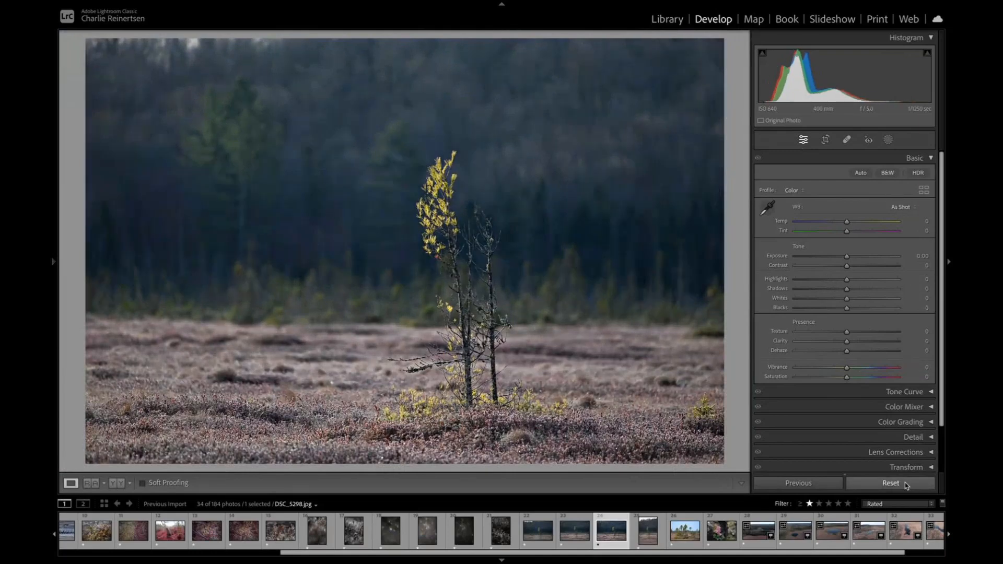
Step: Set Temp to -6 and Tint to +2, trying a brighter Exposure and resetting it to 0
left_click_drag(847, 223, 847, 233)
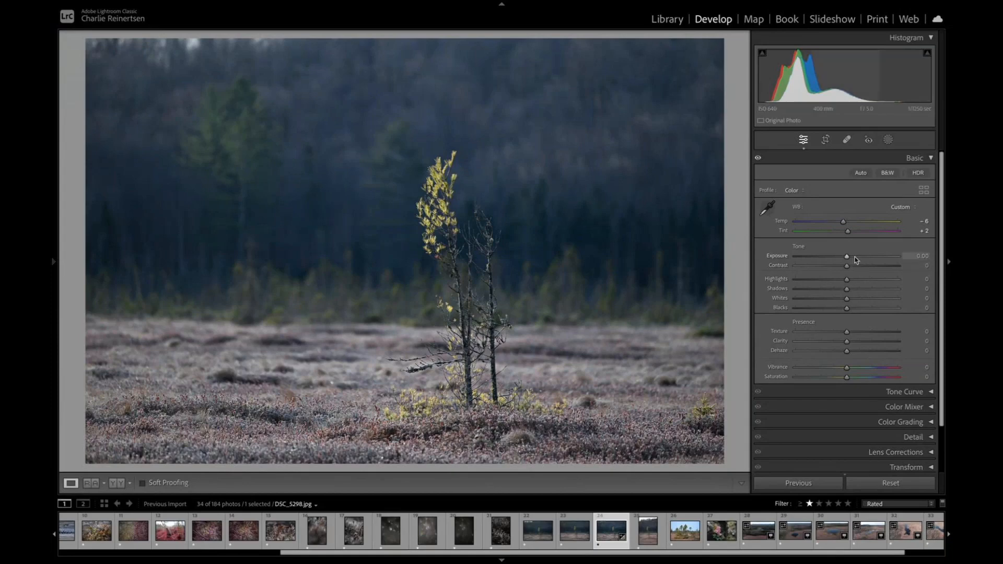
left_click_drag(846, 257, 872, 264)
double_click(872, 263)
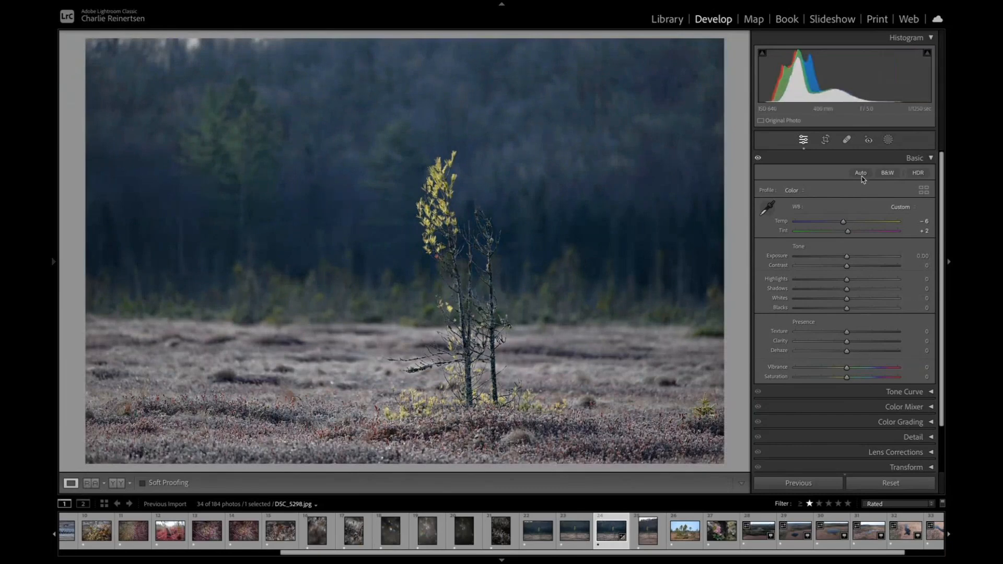
Step: Shape the parametric tone curve with Highlights -44, Lights +27, Darks -20 and Shadows -14, testing Shadows at +34 on the way
left_click(877, 159)
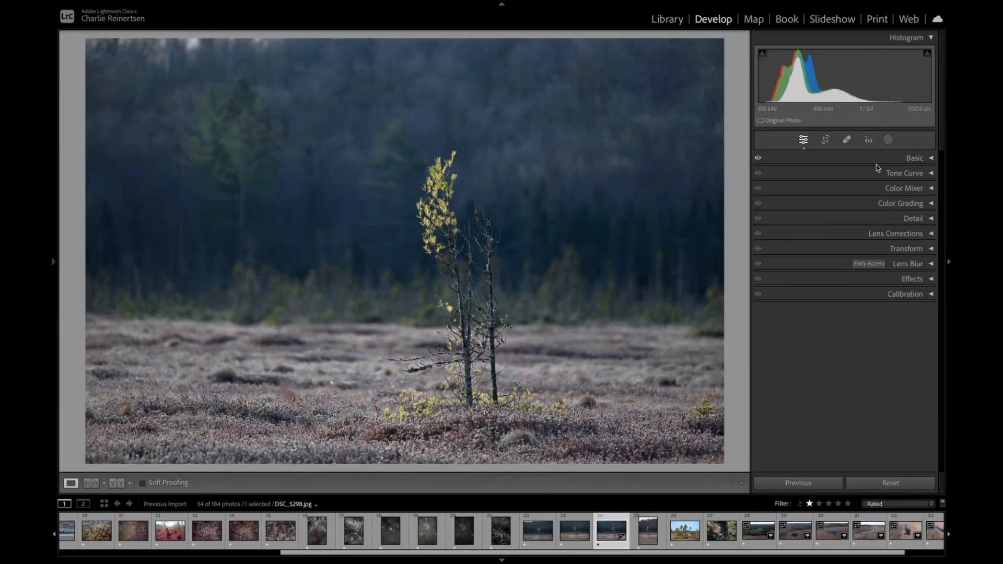
left_click(903, 174)
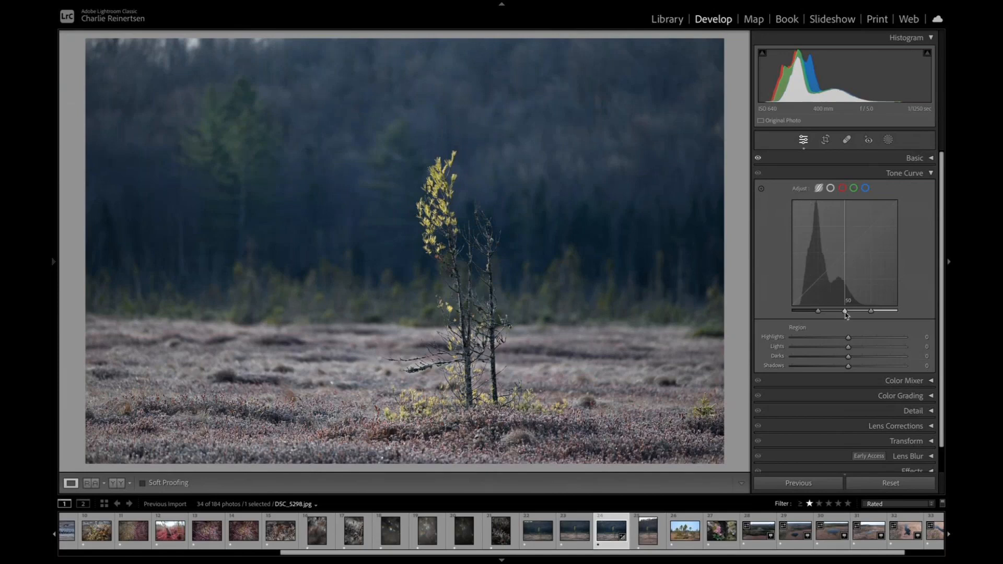
left_click_drag(848, 342, 823, 343)
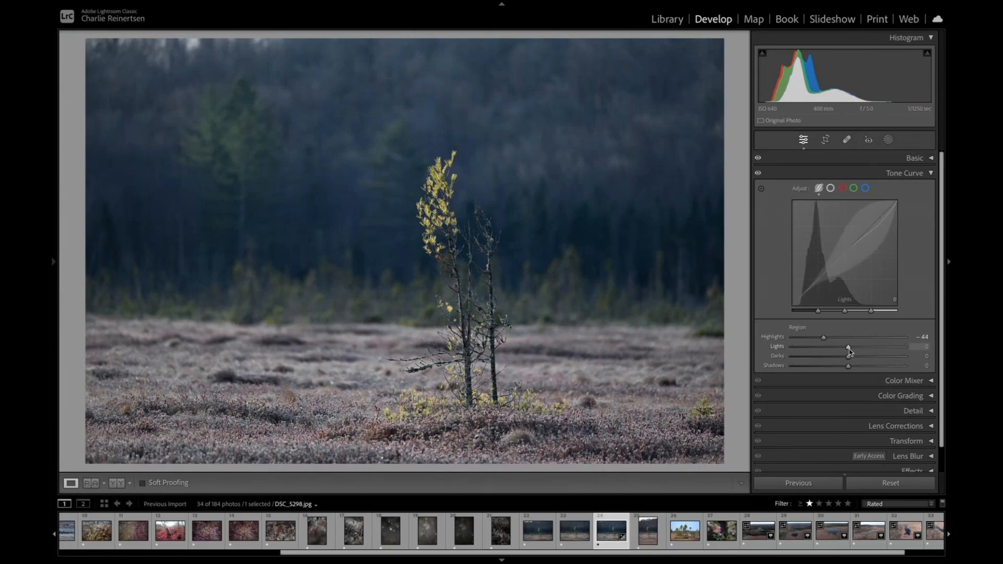
left_click_drag(849, 349, 864, 349)
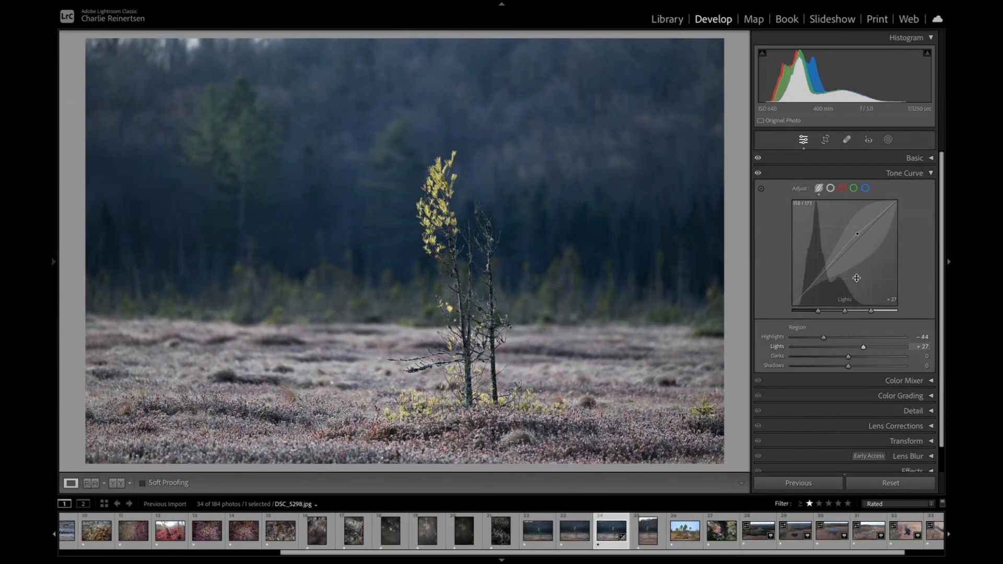
left_click_drag(848, 357, 836, 359)
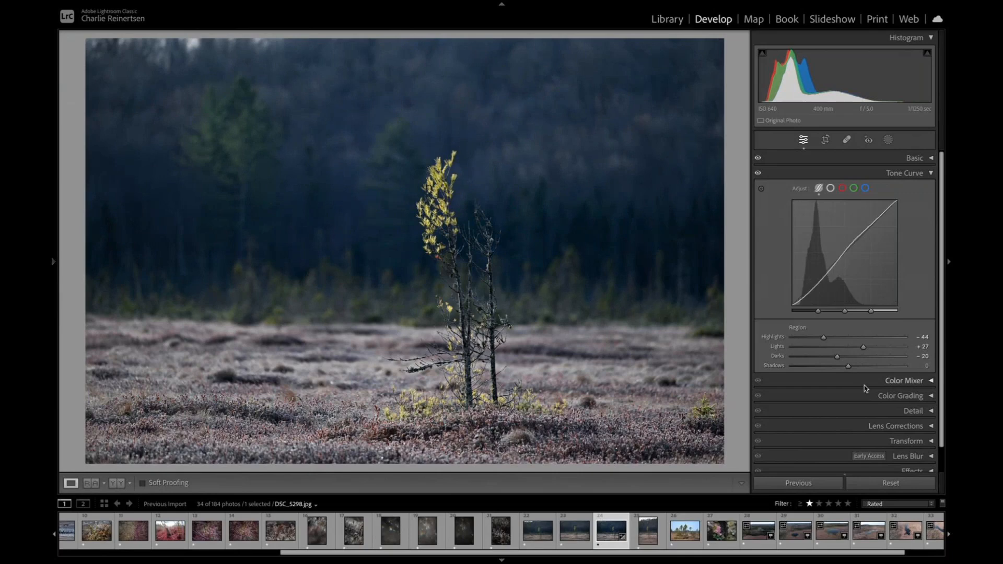
mouse_move(849, 368)
left_mouse_down()
mouse_move(832, 367)
mouse_move(866, 369)
left_mouse_up()
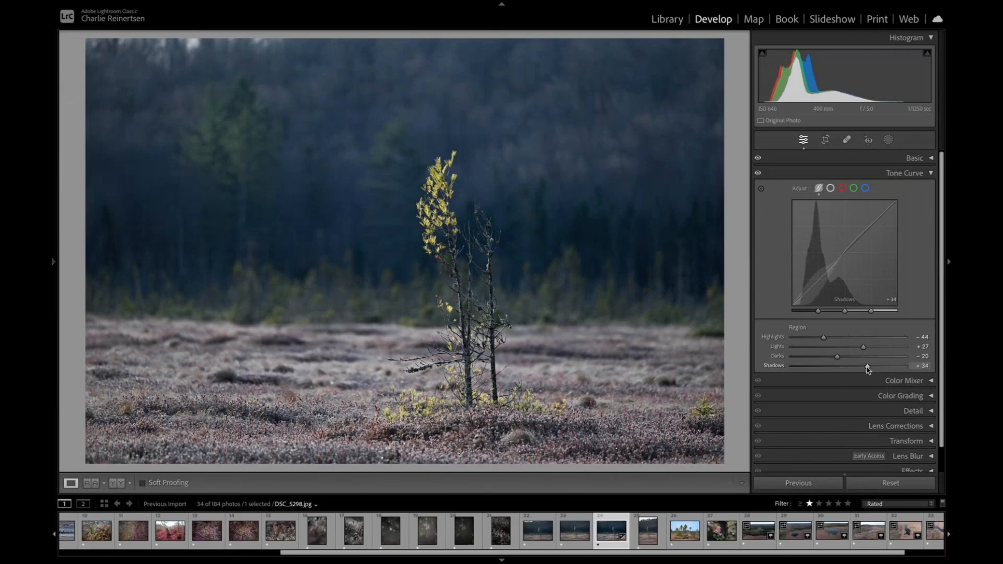
left_click_drag(867, 368, 841, 367)
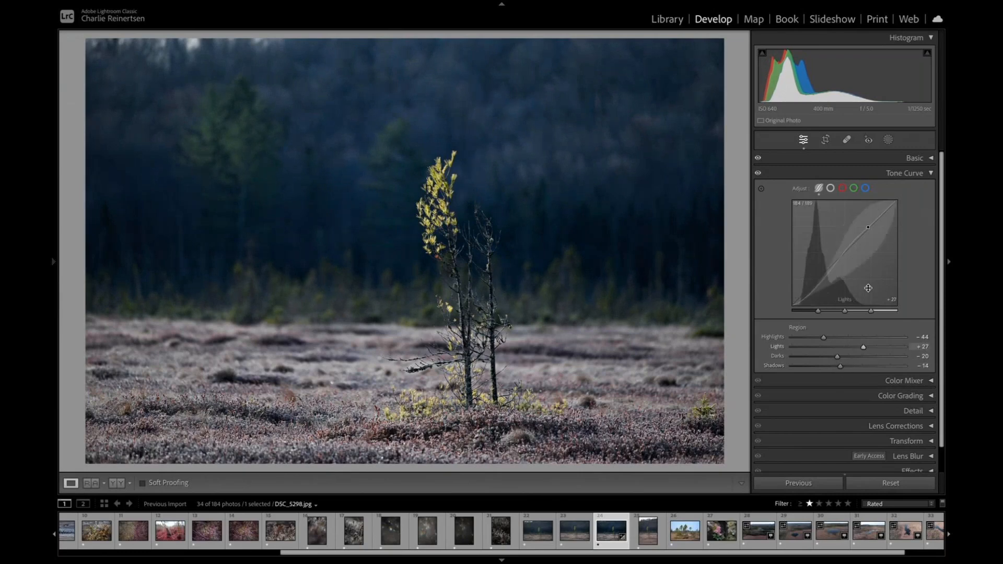
Step: Reset all adjustments on the photo and reshape the parametric tone curve with Darks -10 and Highlights +28
left_click(902, 489)
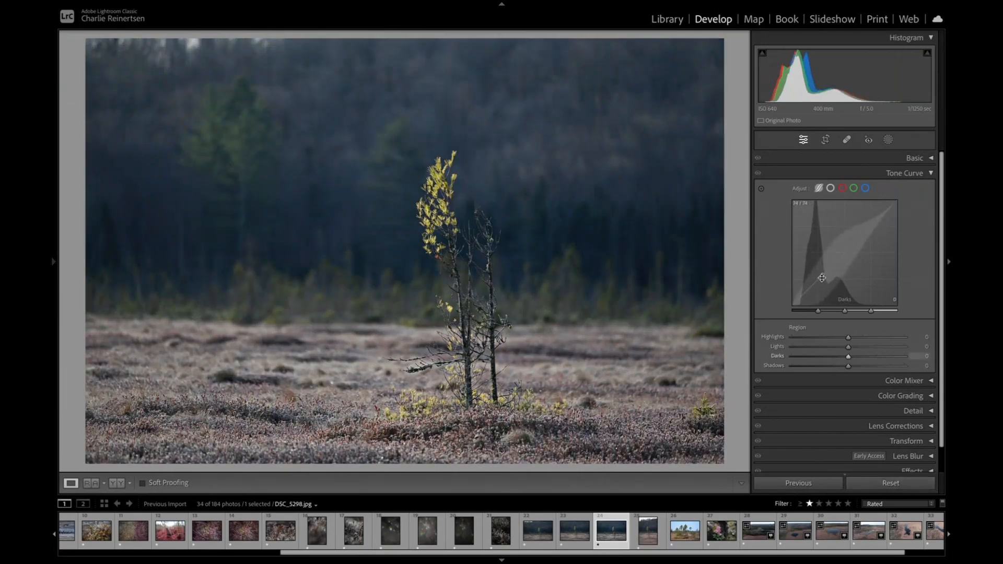
left_click_drag(823, 272, 823, 277)
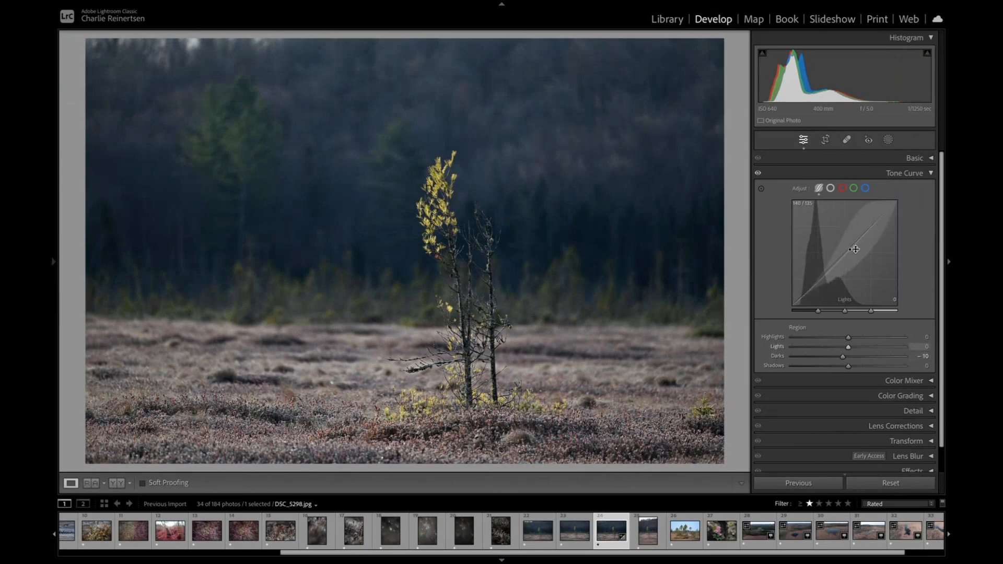
left_click_drag(871, 231, 872, 223)
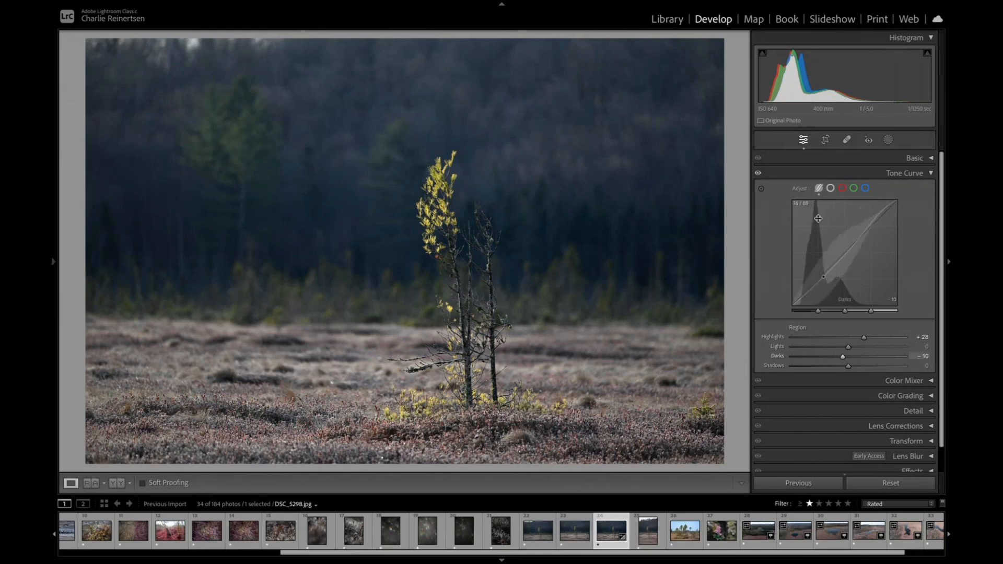
left_click(762, 189)
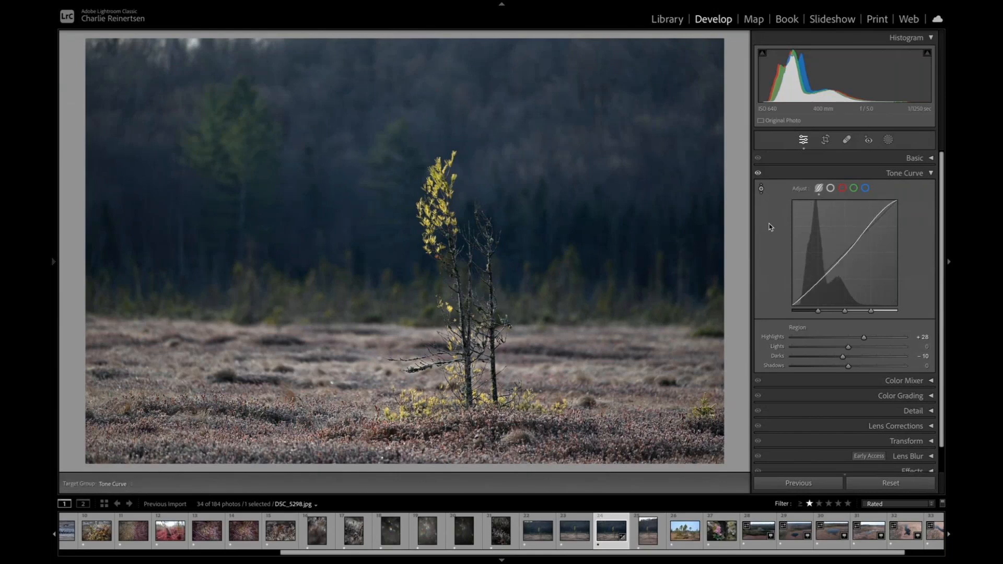
left_click(764, 189)
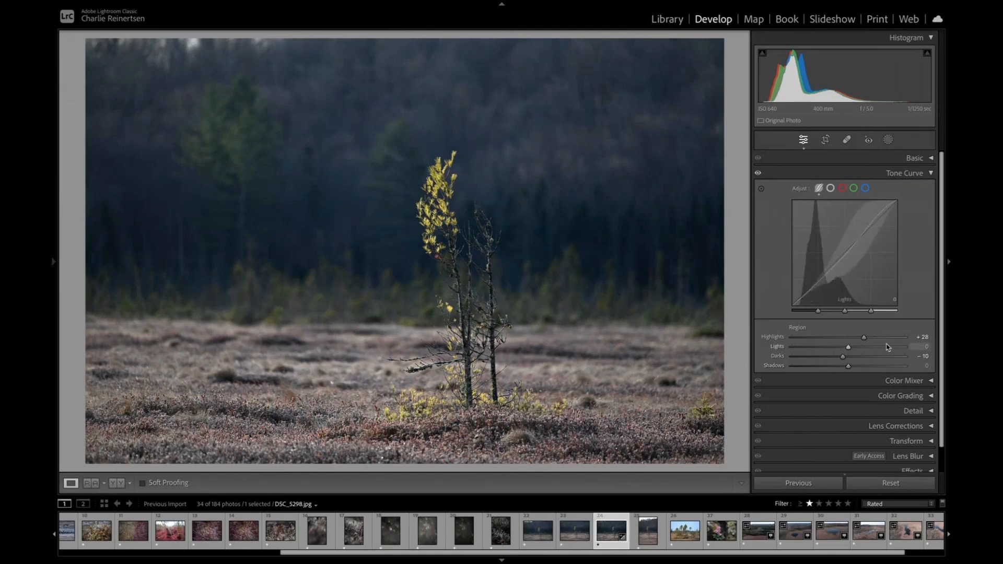
Step: Look through the red, green and blue channel tone curves and return to the main point curve
left_click(831, 188)
left_click(842, 188)
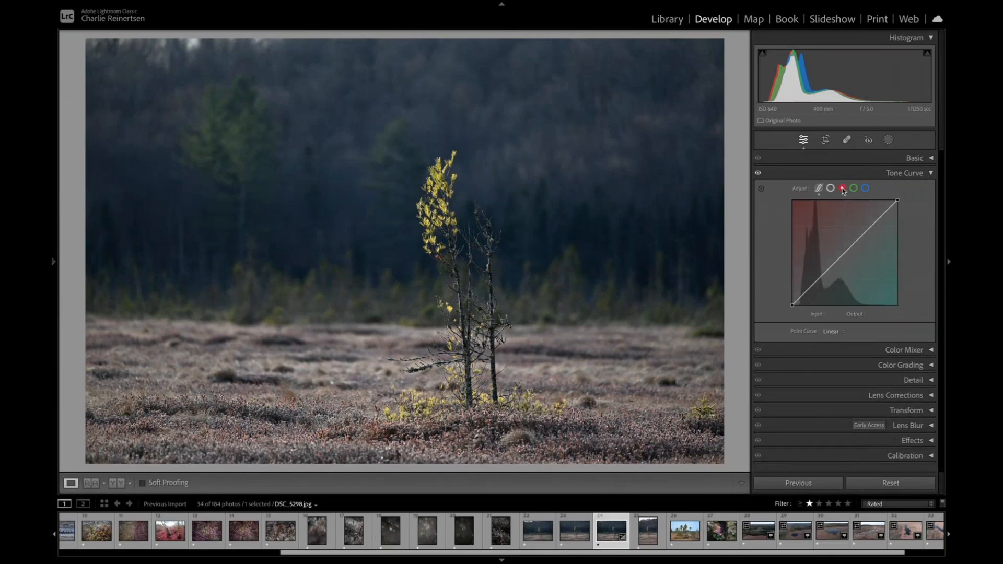
left_click(853, 188)
left_click(865, 188)
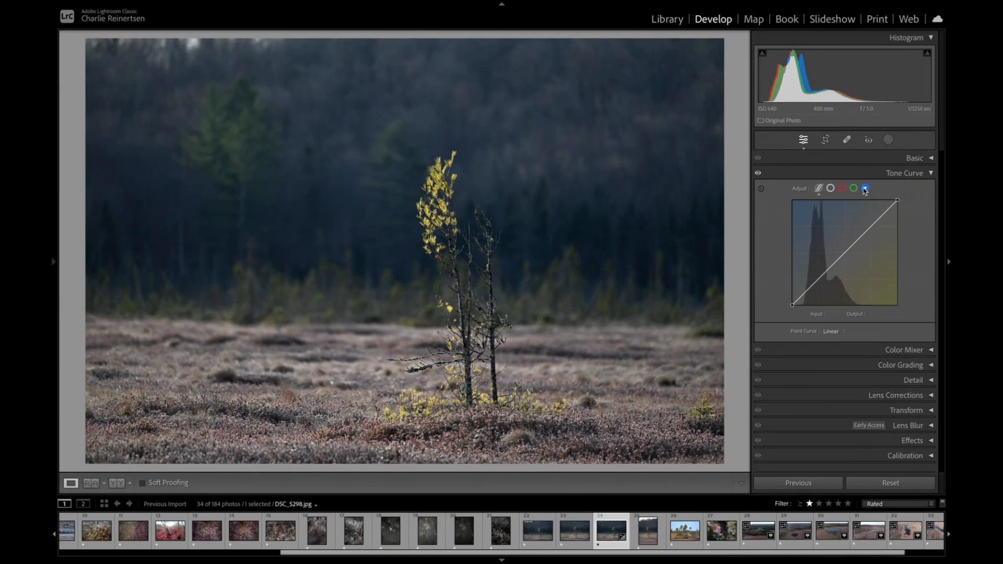
left_click(853, 188)
left_click(842, 188)
left_click(830, 188)
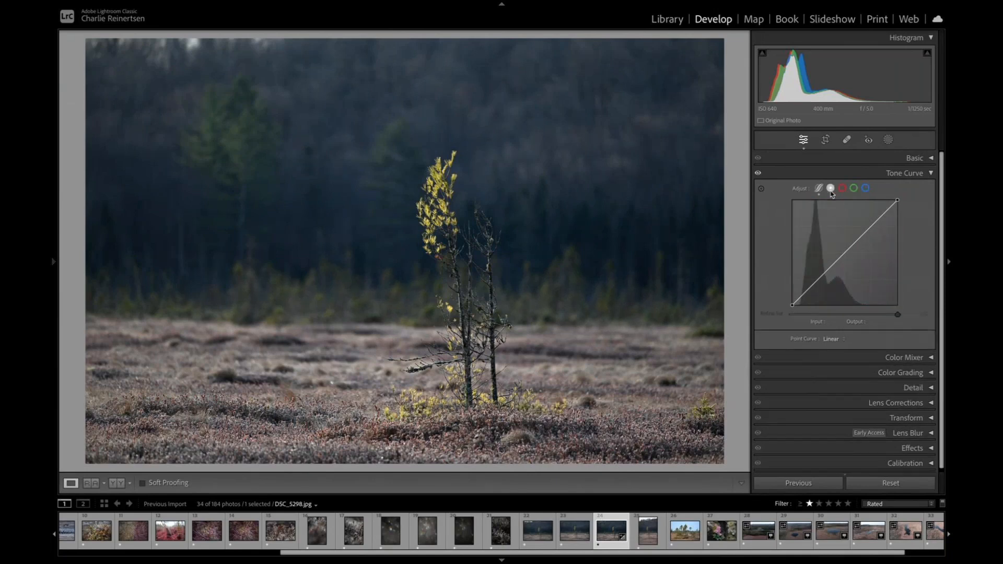
Step: Open the Color Mixer in place of the Tone Curve and look through its hue, saturation and luminance controls
left_click(899, 173)
left_click(895, 197)
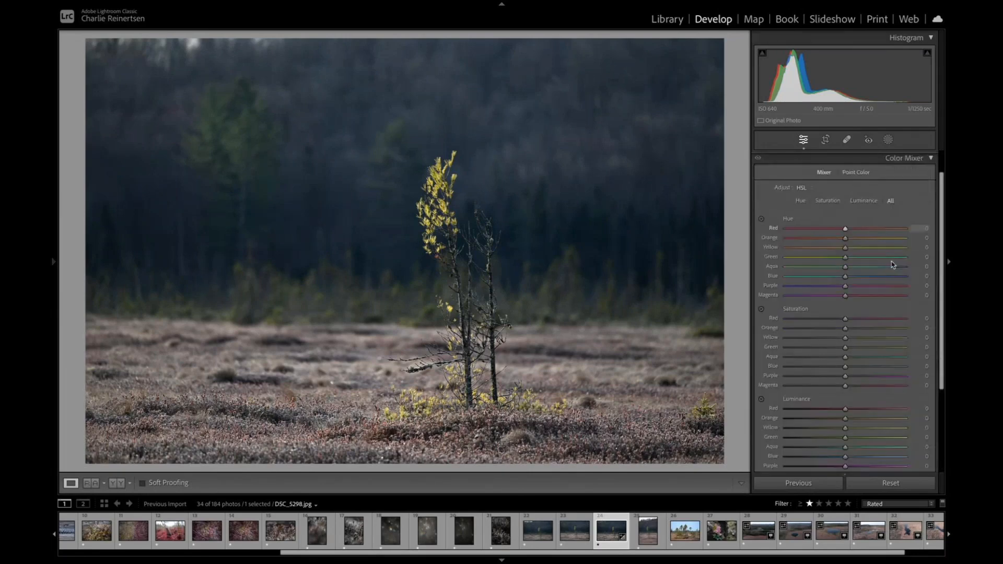
scroll(882, 282, "down", 5)
scroll(867, 308, "up", 4)
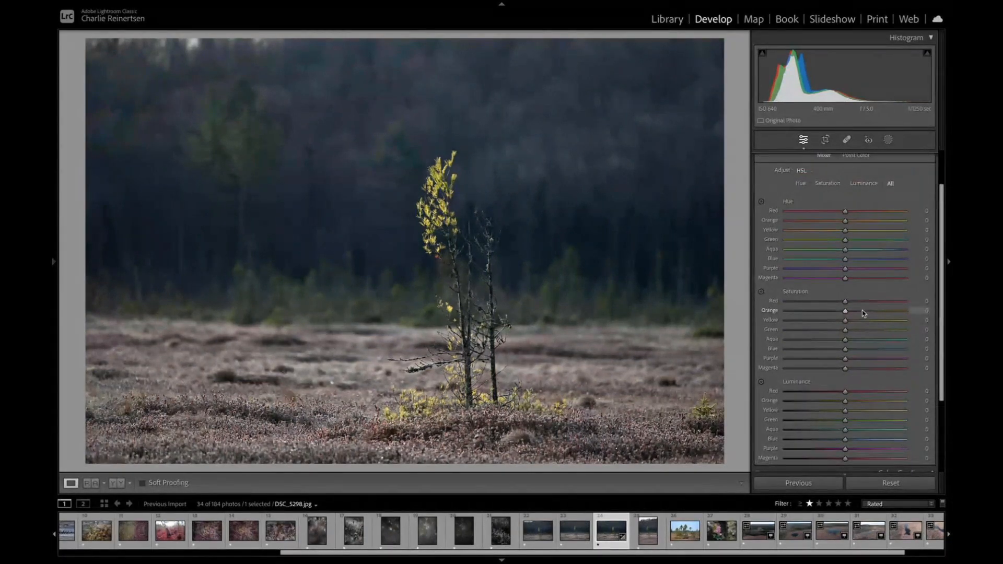
scroll(849, 324, "down", 2)
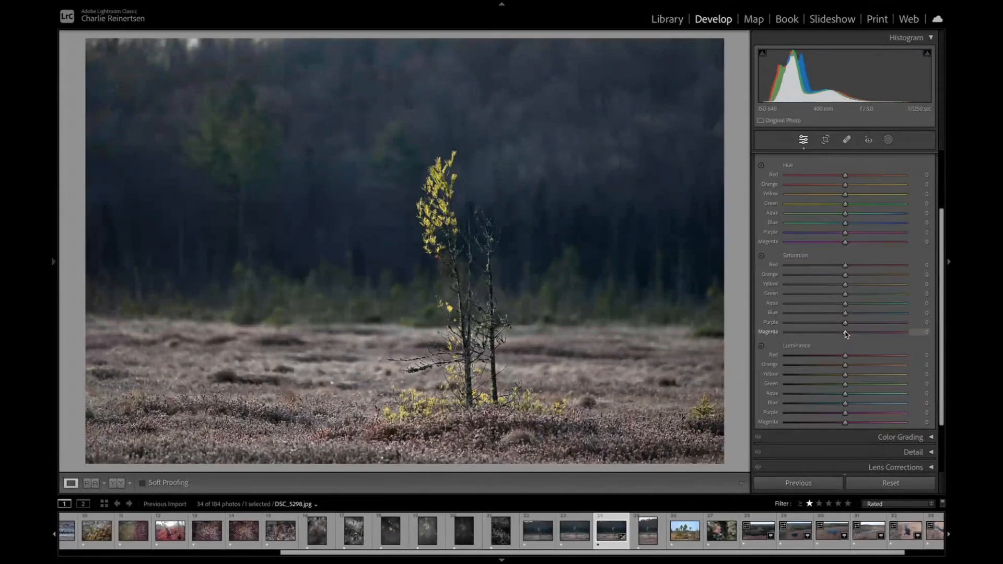
scroll(844, 308, "up", 1)
scroll(842, 282, "up", 4)
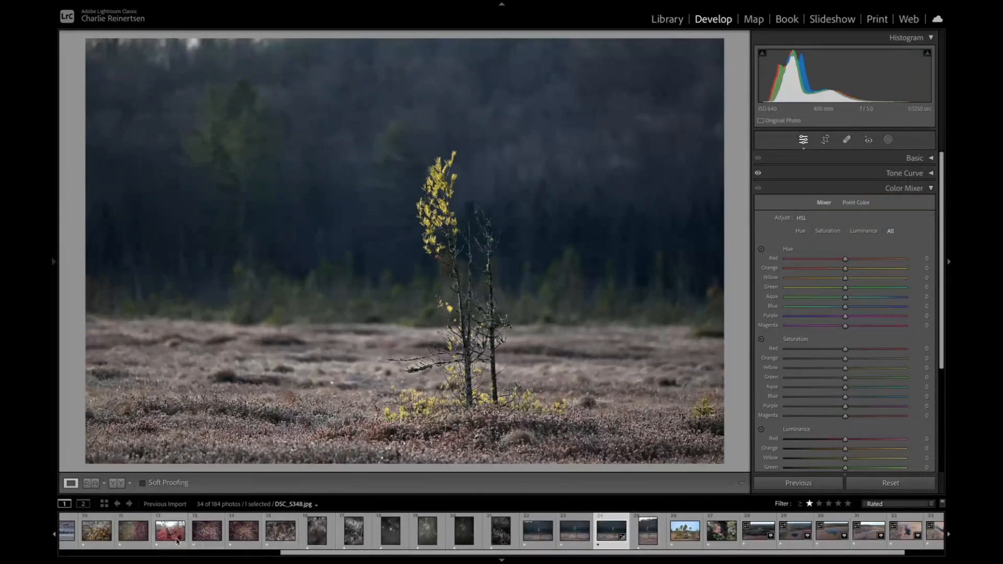
Step: Look through the red pitcher plant and moss photos, ending on the frosted moss photo with the red berry
left_click(178, 541)
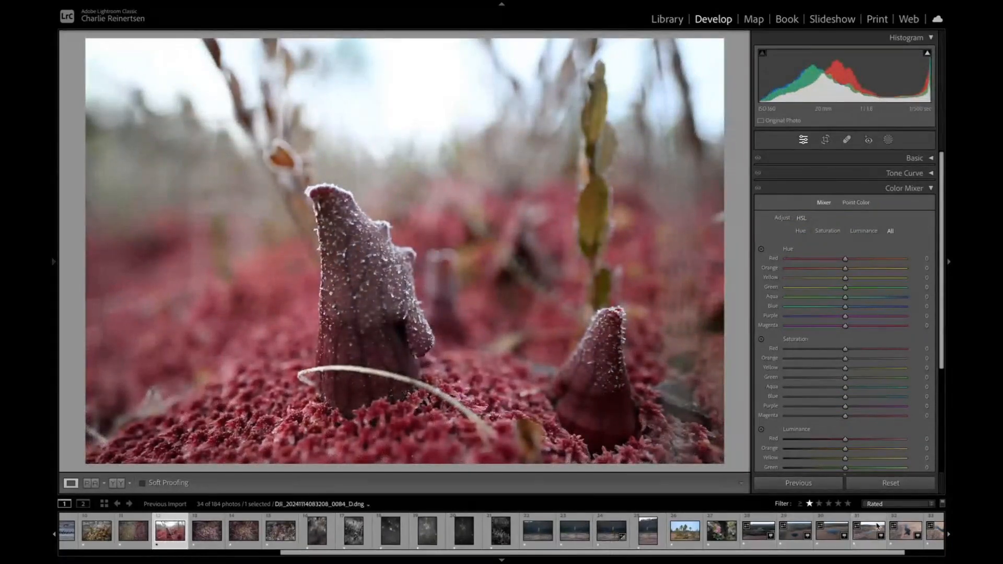
left_click(141, 540)
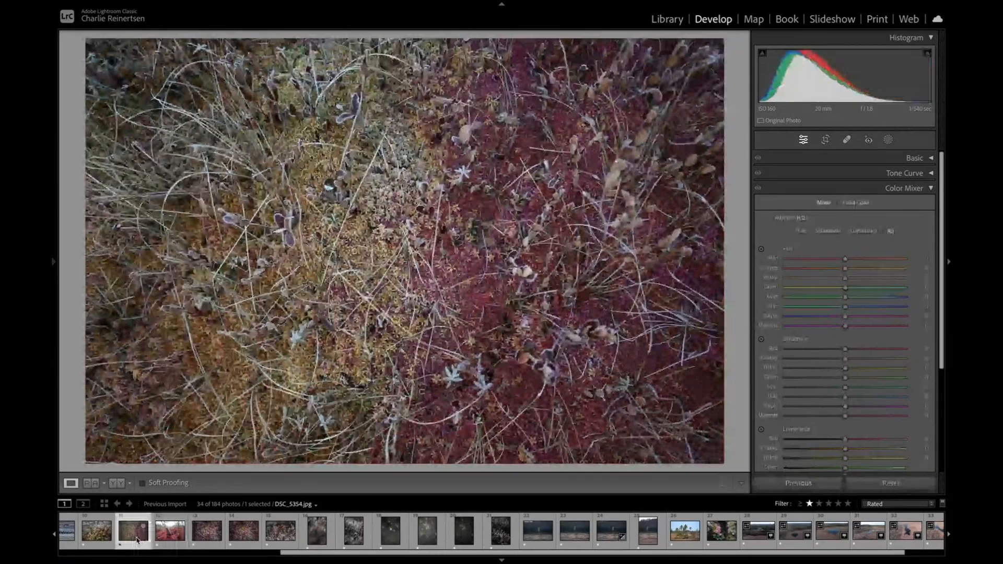
left_click(100, 538)
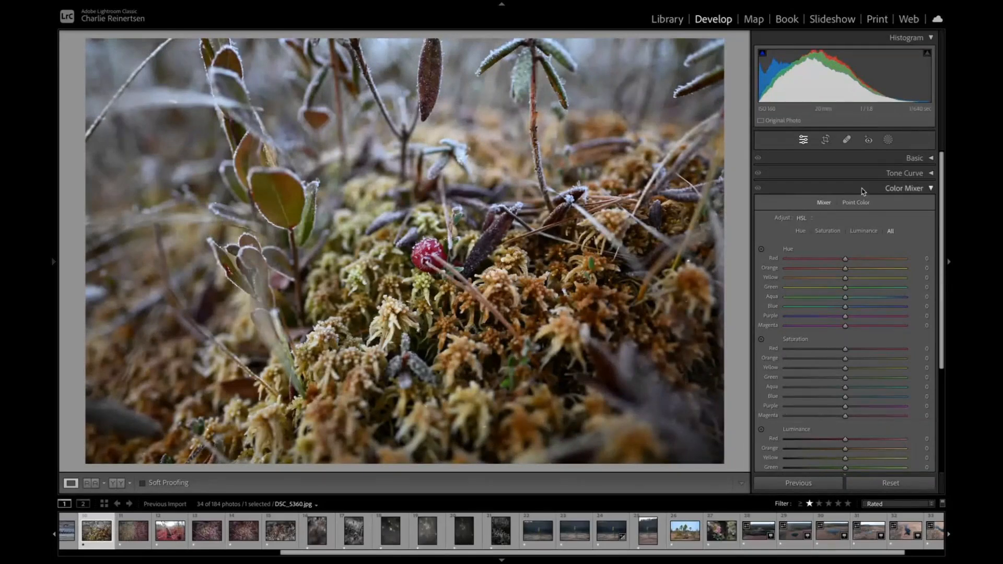
Step: Adjust the moss photo's basic tone: whites +13, blacks +16, shadows +25, highlights -20 and contrast about +9
left_click(885, 159)
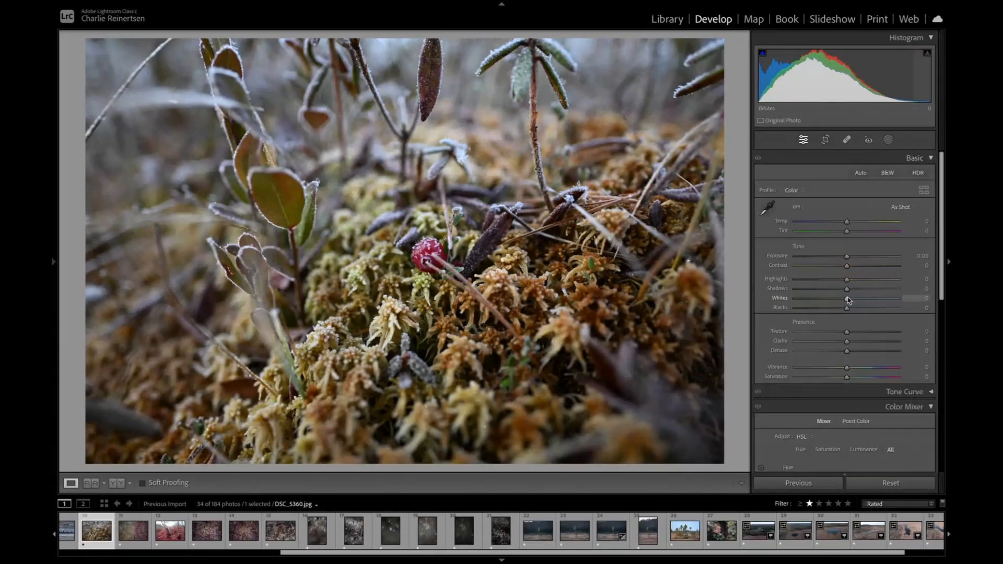
mouse_move(847, 300)
left_mouse_down()
mouse_move(860, 306)
mouse_move(832, 308)
mouse_move(854, 308)
mouse_move(859, 290)
left_mouse_up()
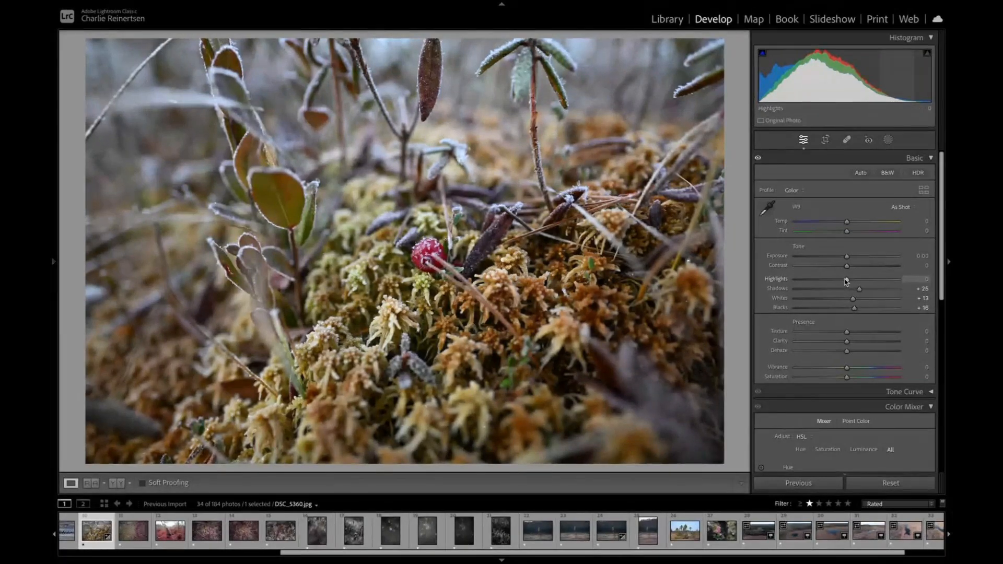
mouse_move(846, 282)
left_mouse_down()
mouse_move(836, 280)
mouse_move(853, 268)
left_mouse_up()
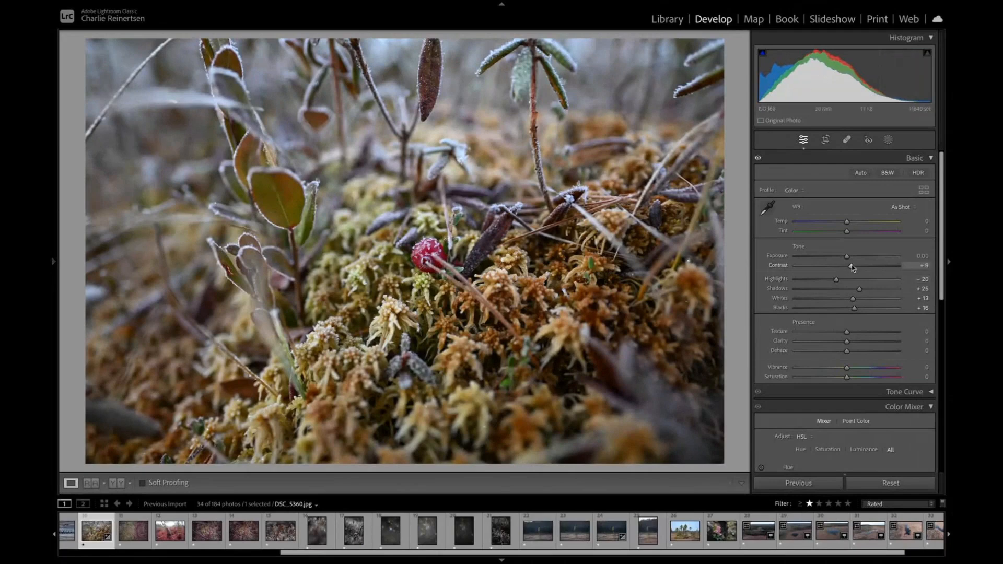
Step: Add a dark Highlight Priority post-crop vignette with an amount of about -20 to the moss photo
scroll(847, 387, "down", 10)
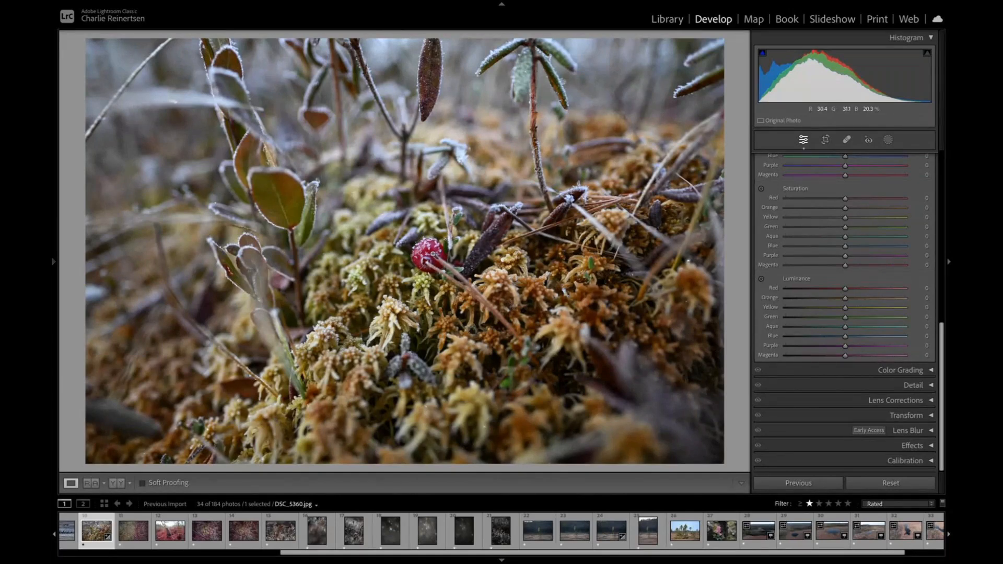
left_click(433, 254)
left_click(433, 254)
left_click(909, 445)
scroll(882, 366, "down", 3)
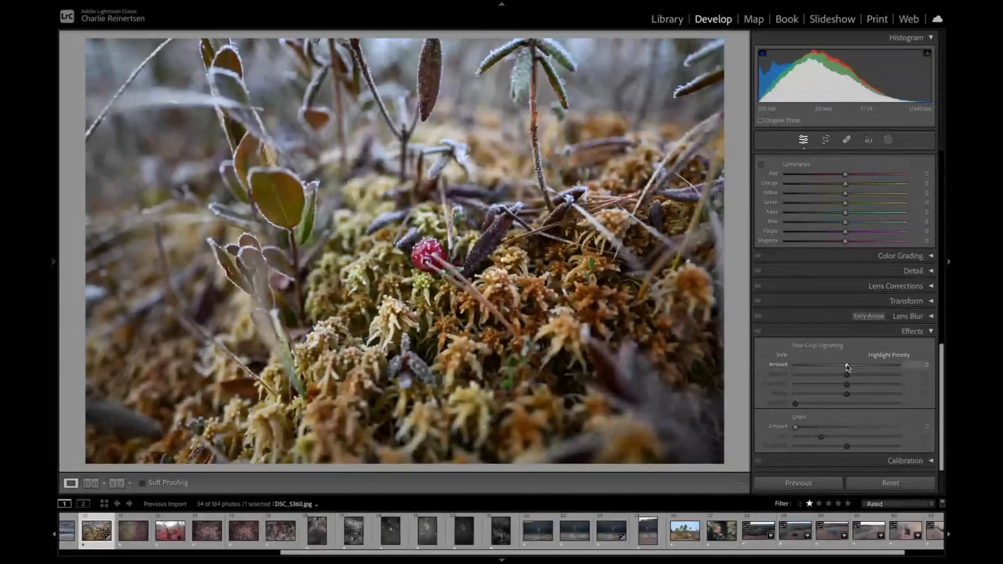
left_click_drag(847, 368, 835, 370)
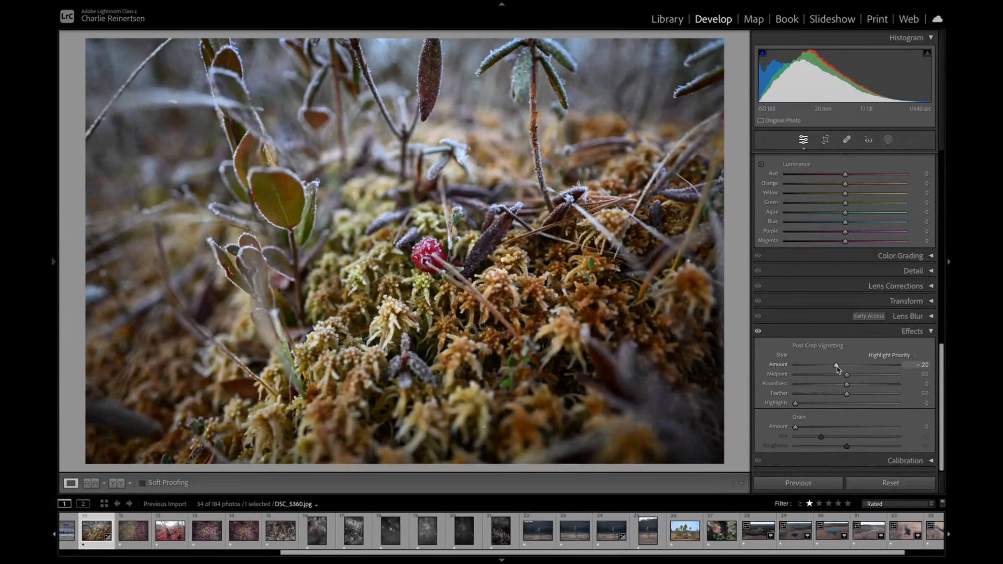
left_click_drag(836, 366, 834, 365)
scroll(904, 332, "up", 1)
left_click(907, 339)
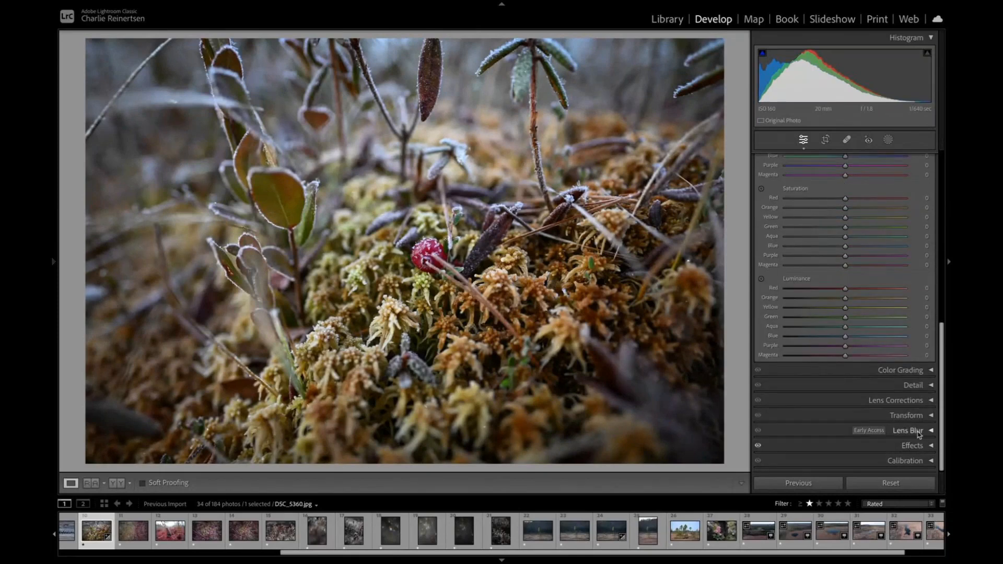
Step: Add a radial gradient mask over the middle of the moss photo, centred near the red berry
left_click(888, 140)
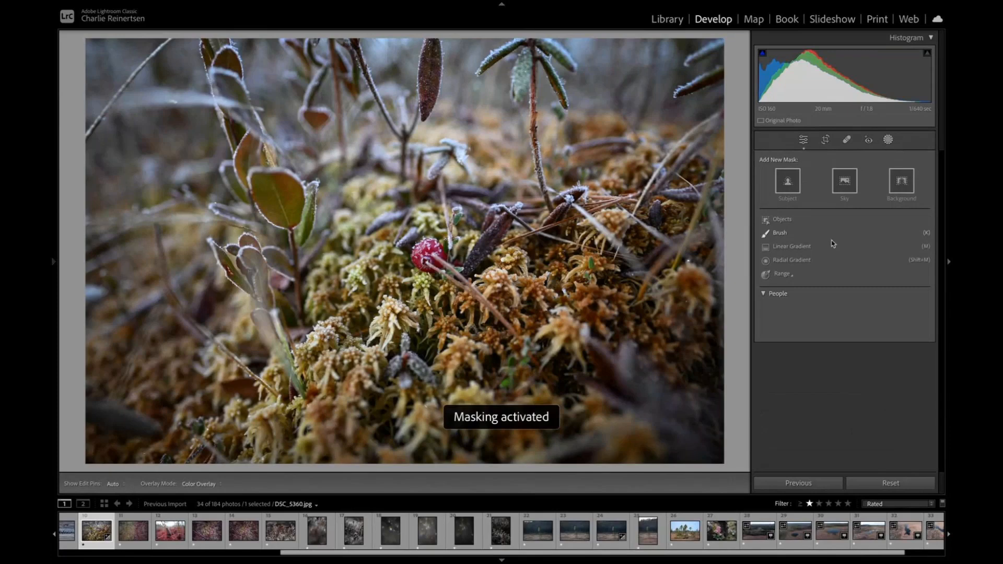
left_click(791, 260)
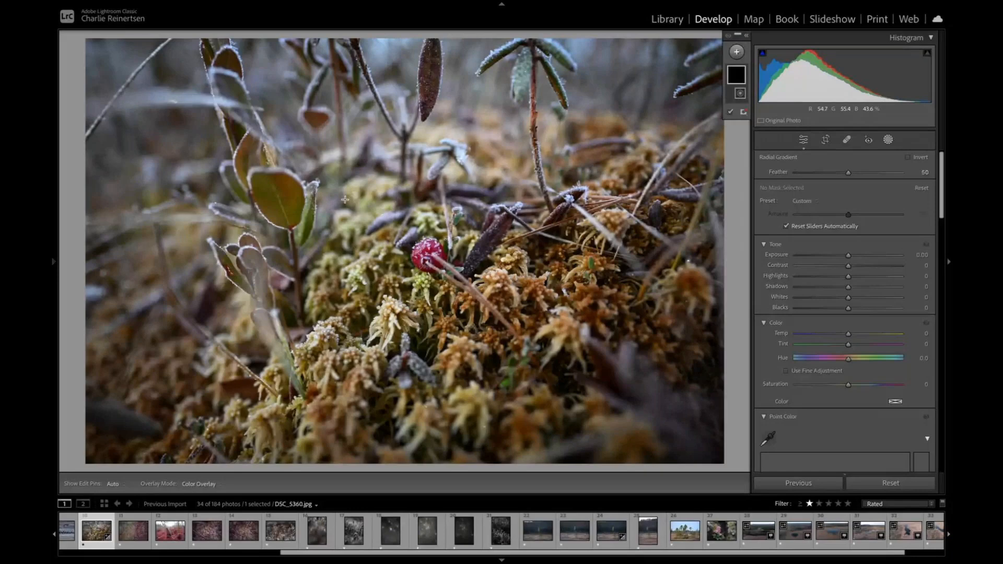
left_click_drag(344, 200, 446, 274)
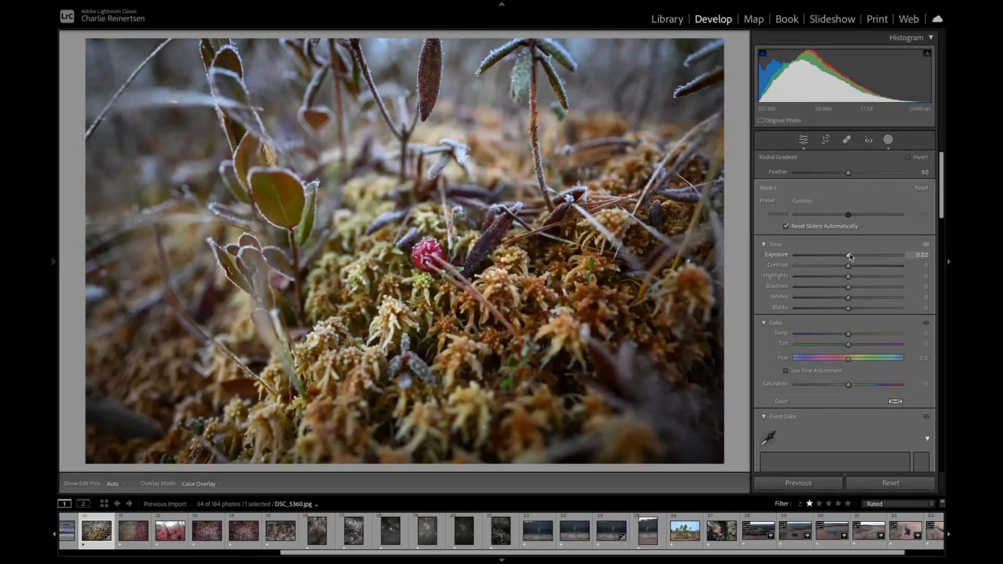
Step: Set the radial mask's exposure to 0.30 and invert the mask so it covers the area around the berry
left_click_drag(848, 255, 853, 257)
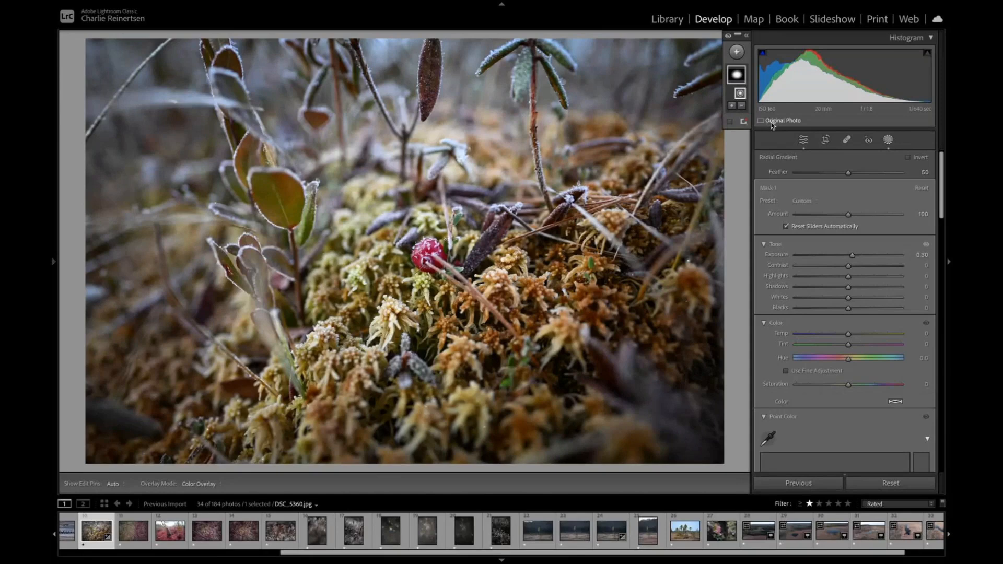
right_click(736, 71)
left_click(747, 93)
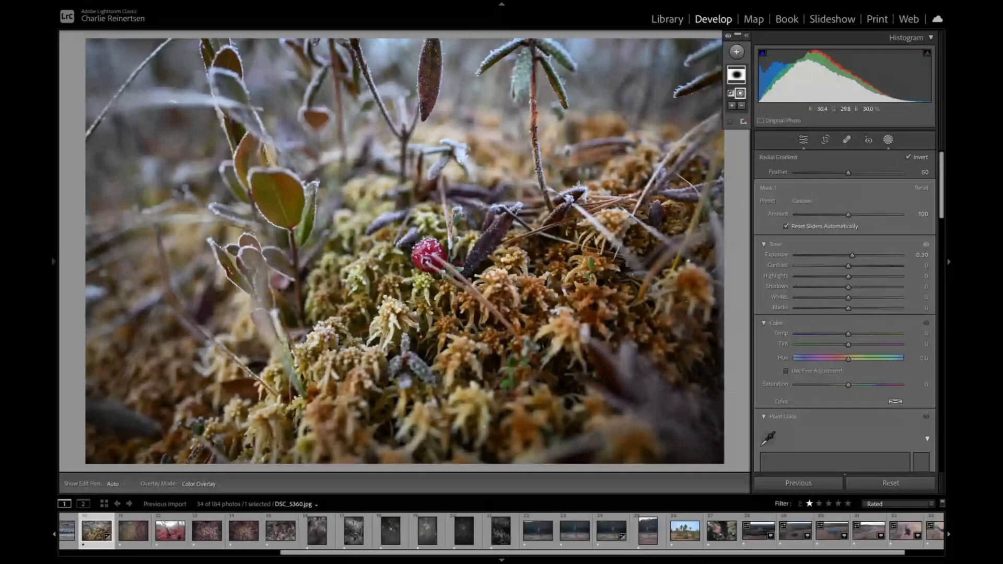
Step: Switch the inverted radial mask to the Sharpness preset, check its coverage with the overlay, and deselect the mask
scroll(865, 338, "down", 3)
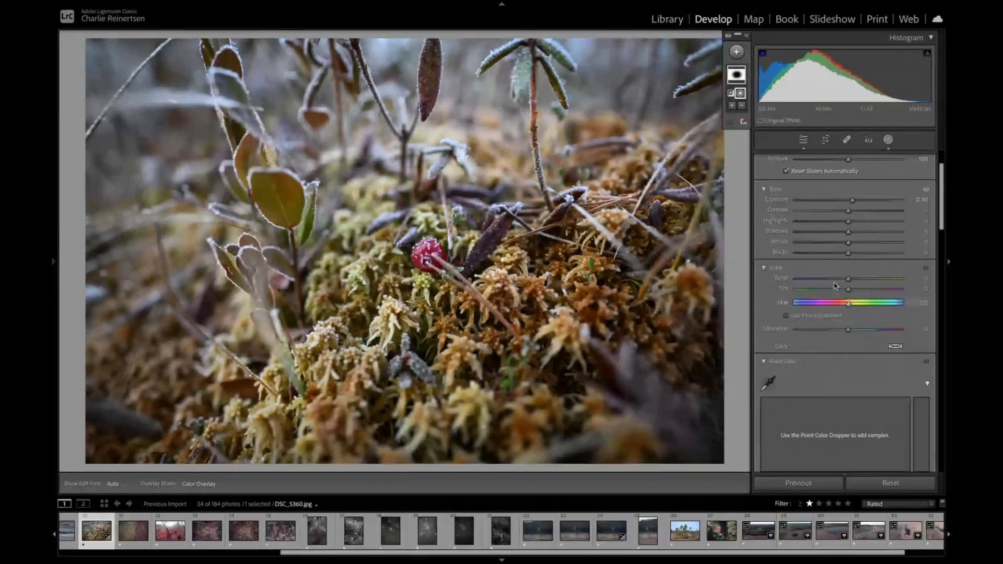
scroll(831, 244, "up", 1)
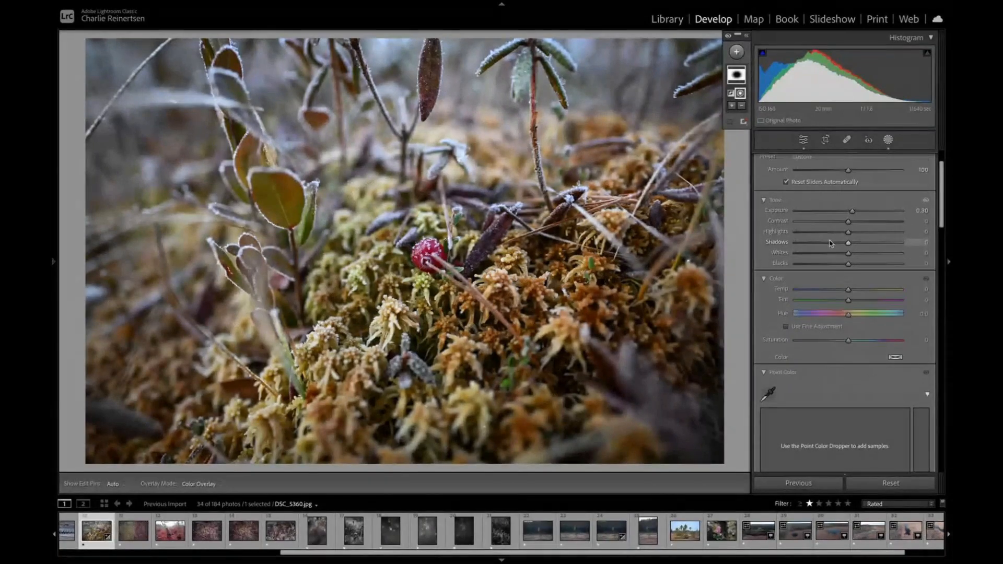
scroll(830, 243, "up", 4)
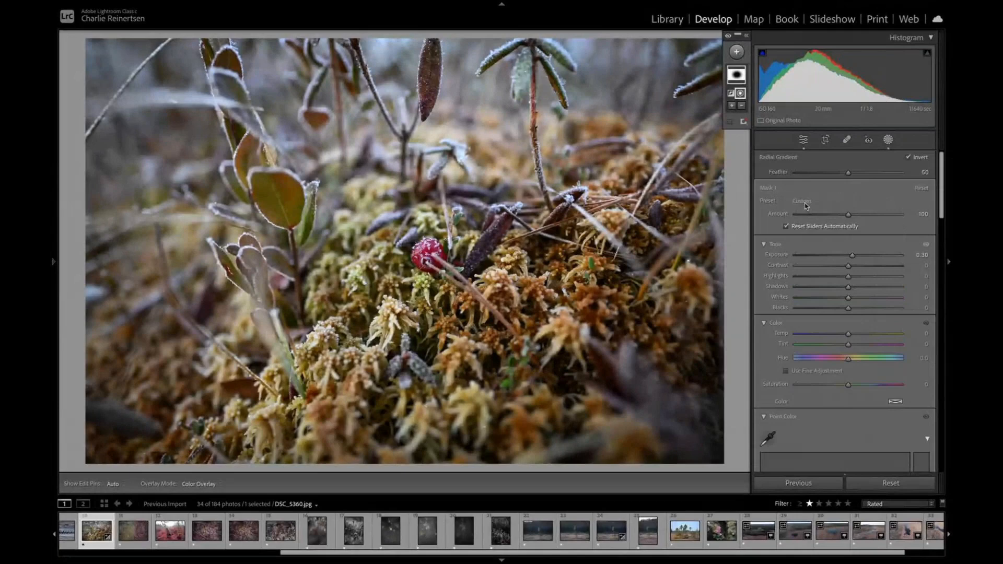
left_click(803, 202)
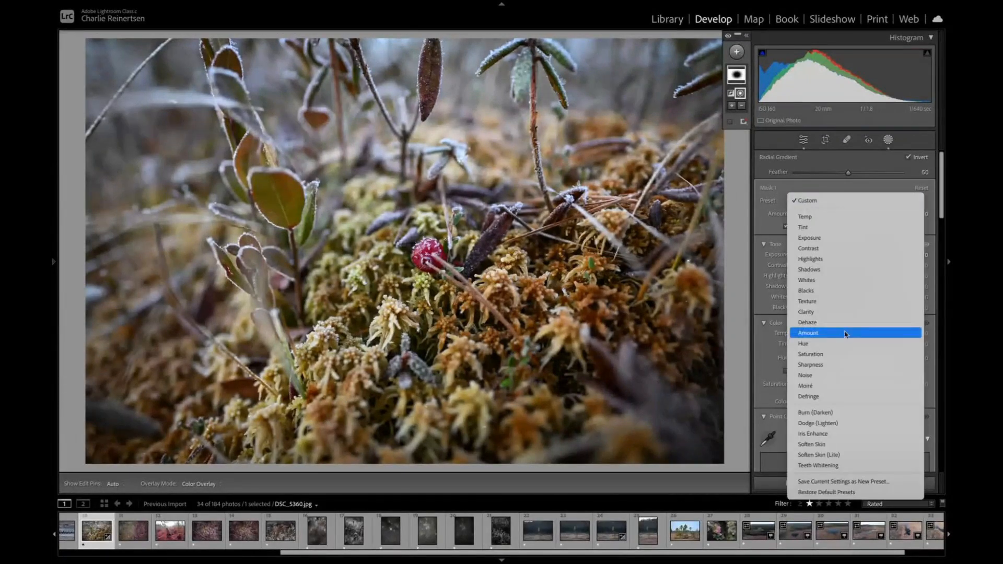
left_click(838, 364)
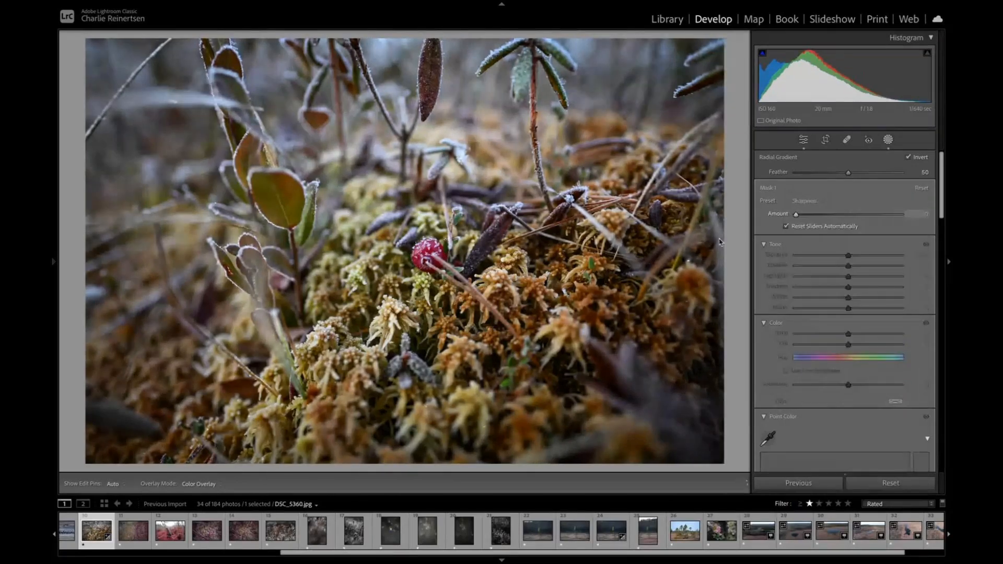
key("o")
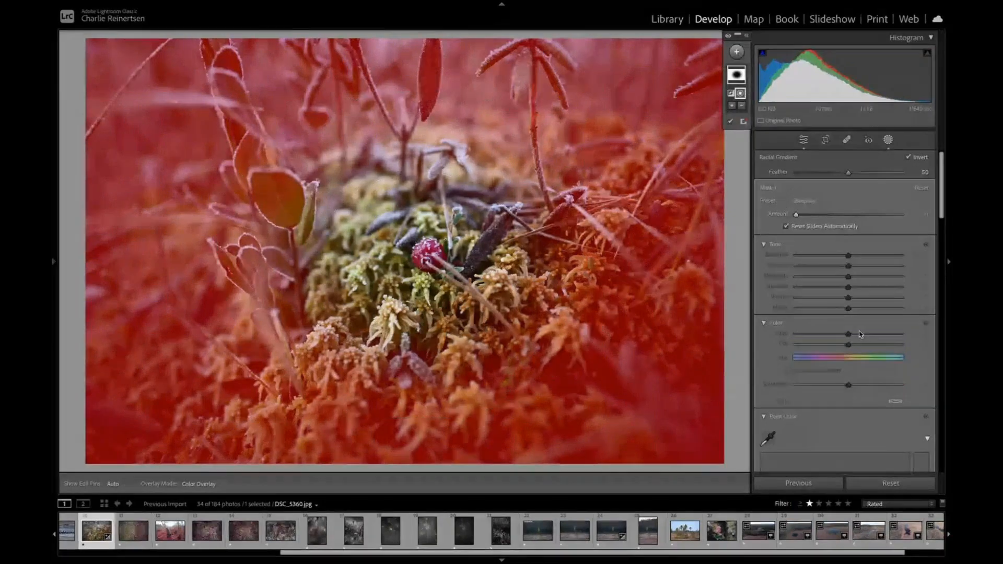
left_click(736, 219)
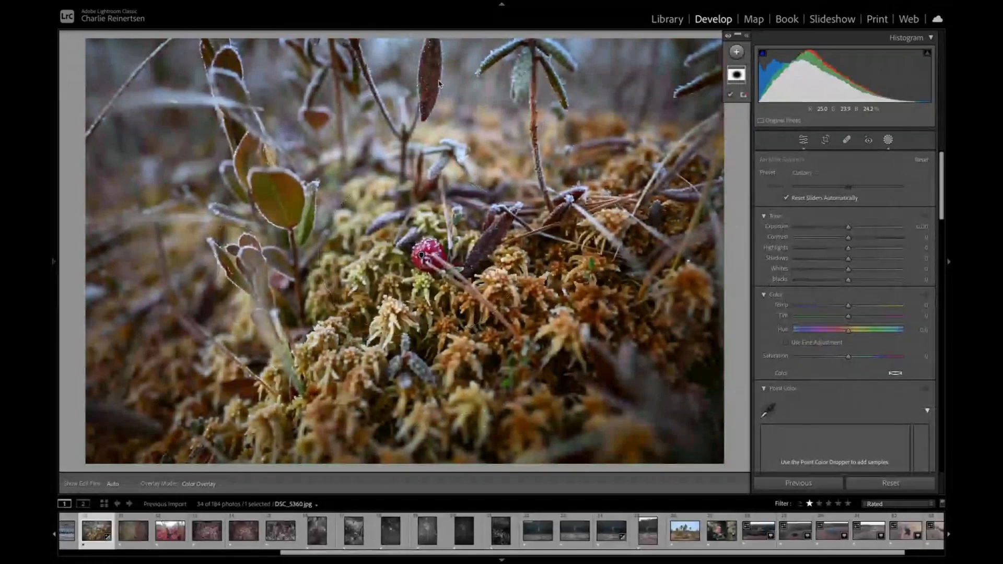
Step: Compare the frosted leaves up close with and without the last mask change by undoing and redoing it
key("ctrl+=")
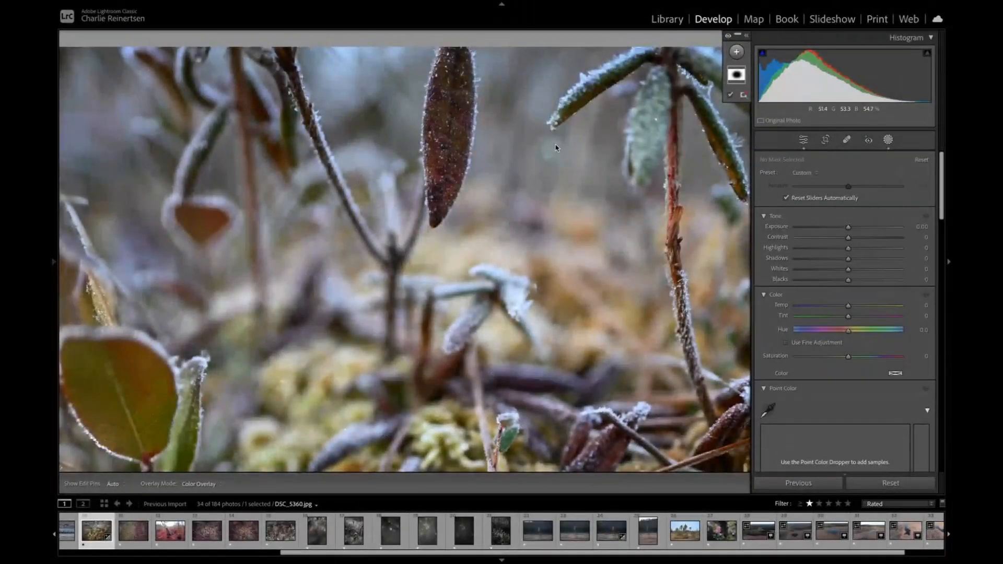
key("ctrl+z")
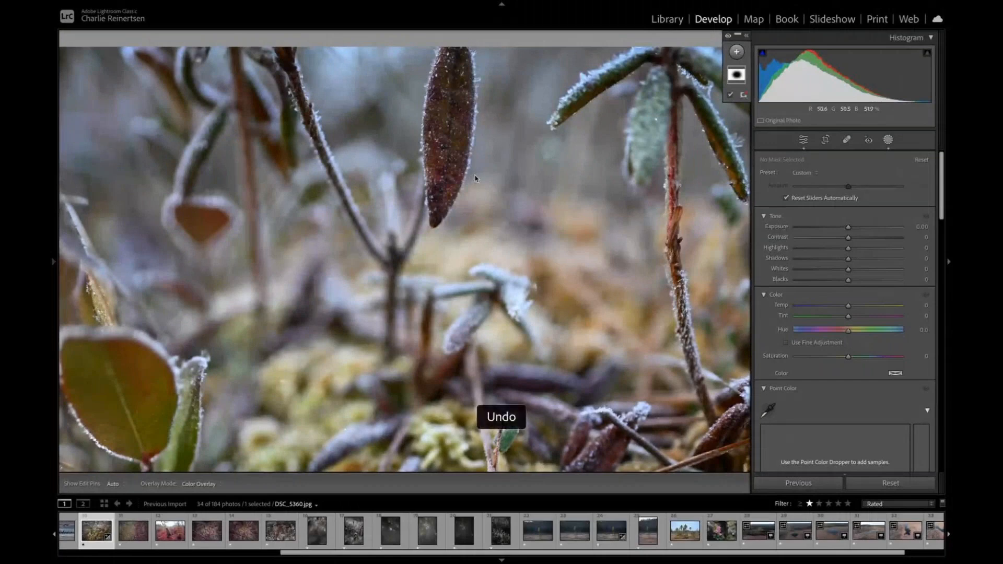
key("ctrl+y")
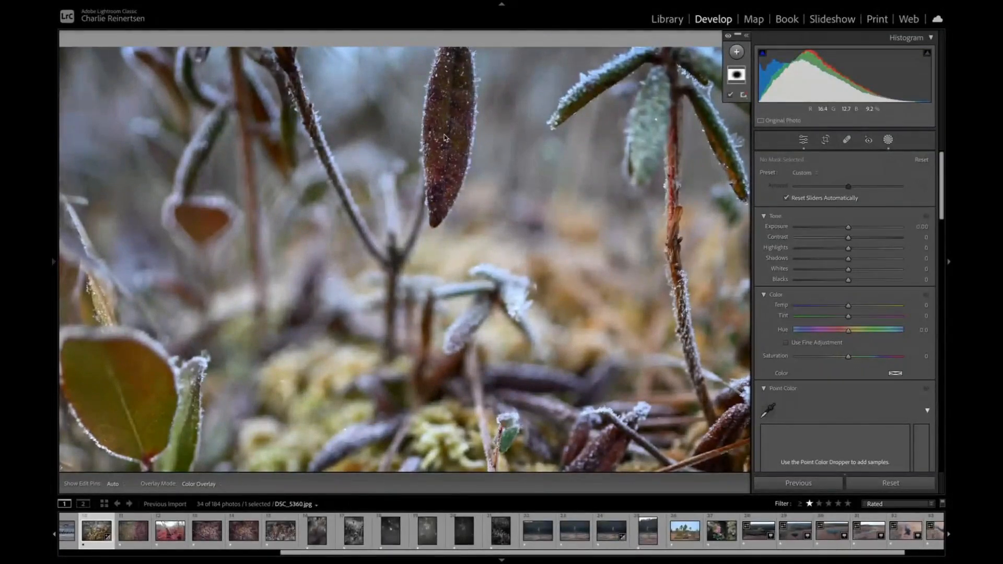
Step: Choose the Clarity preset for the mask adjustments and return to viewing the whole photo
left_click(803, 172)
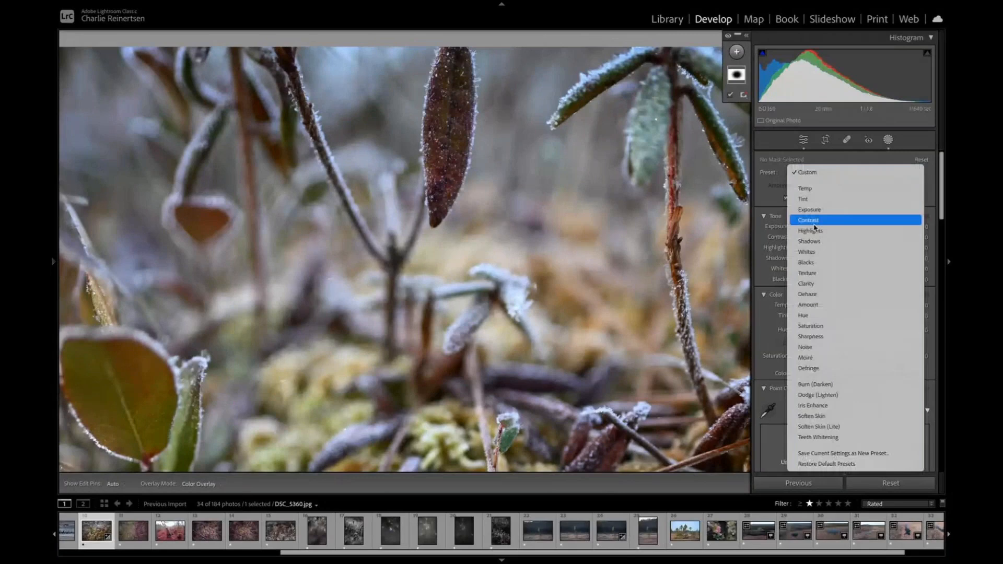
left_click(838, 282)
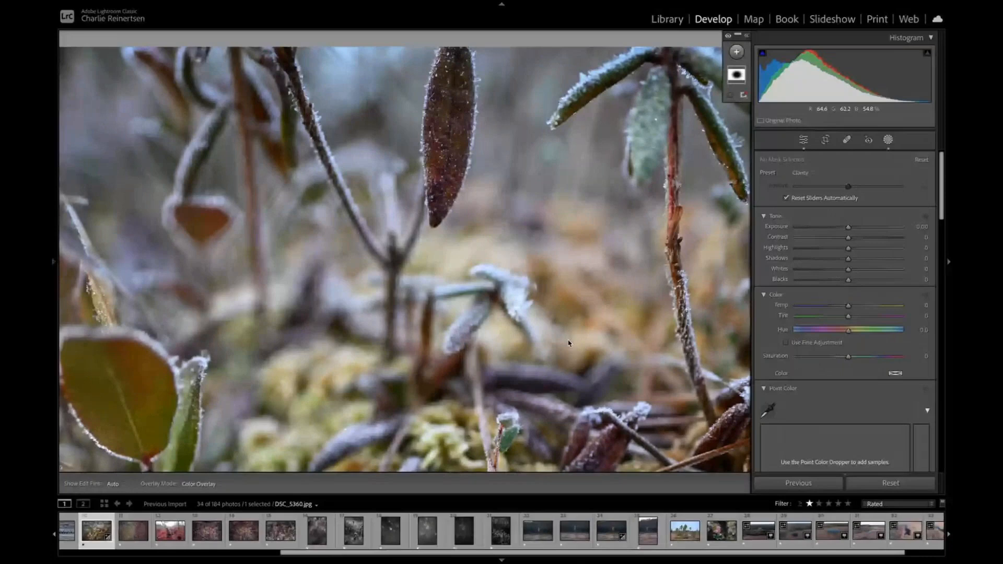
key("super+minus")
key("super+0")
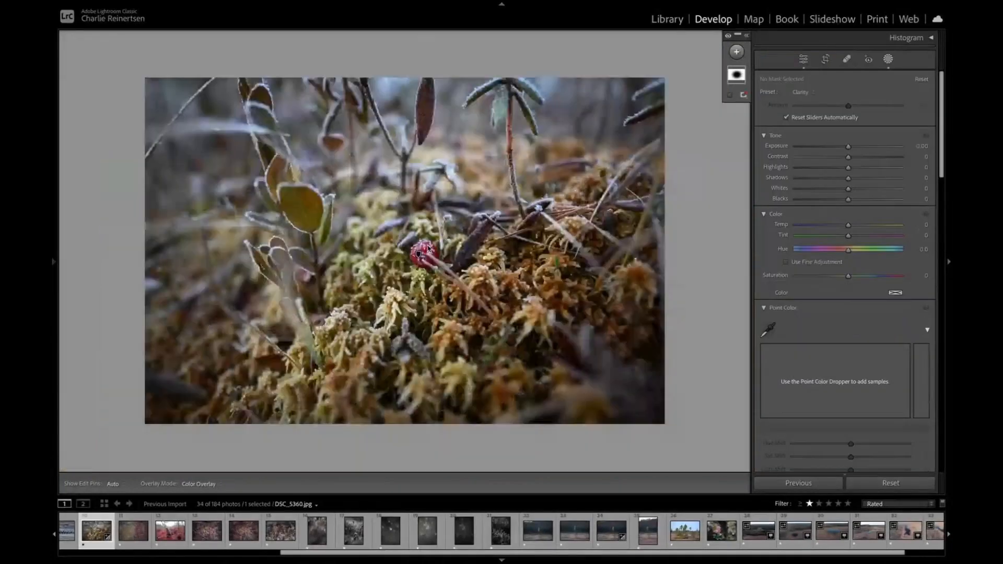
Step: Reselect the inverted radial gradient mask centred on the red berry
left_click(419, 255)
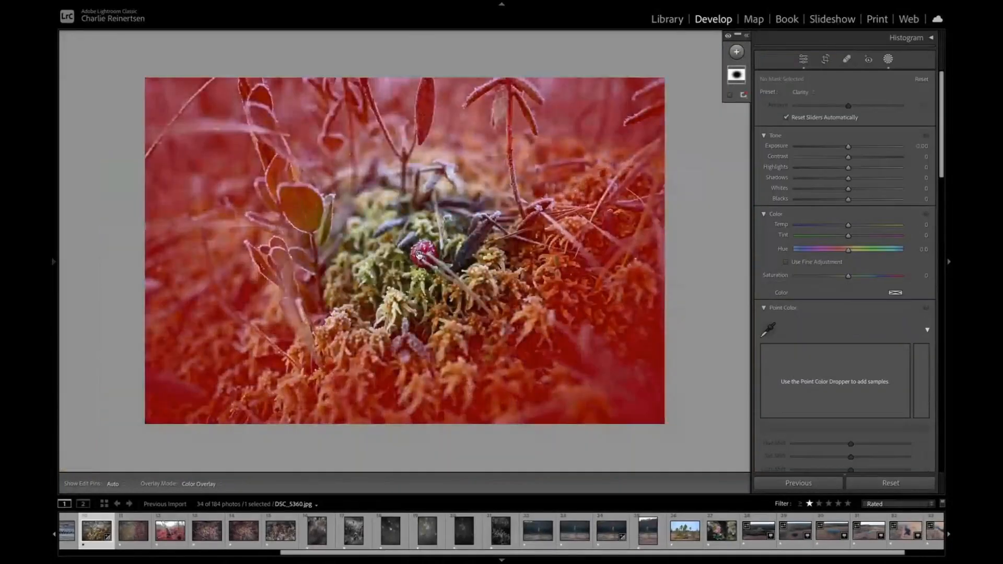
left_click(419, 254)
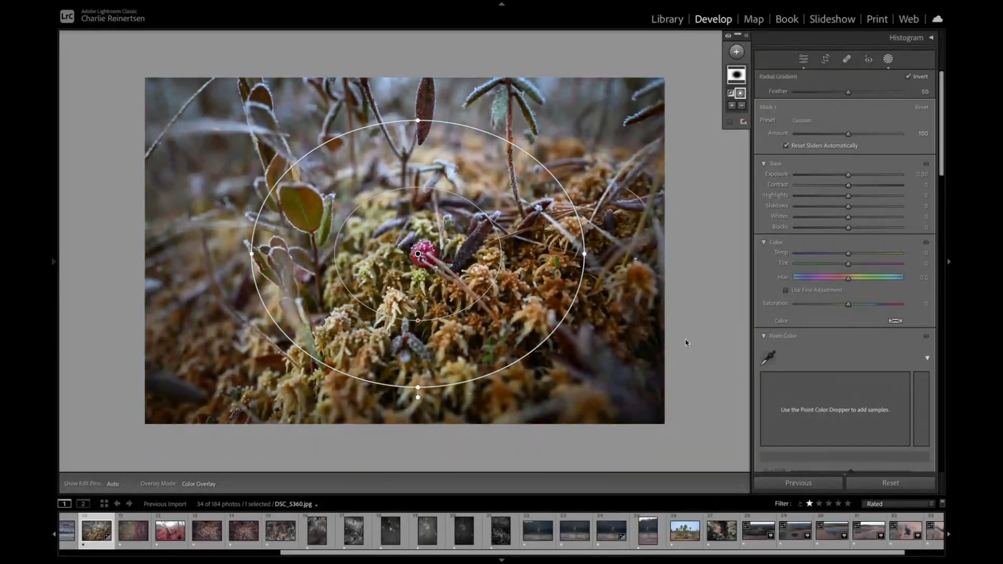
mouse_move(735, 77)
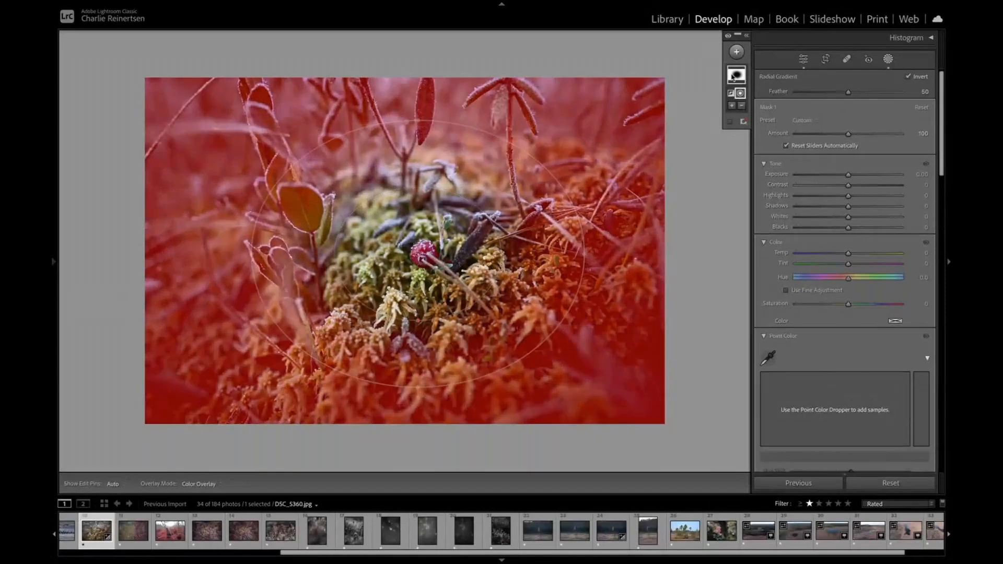
Step: Choose the Clarity preset for the radial mask, and inspect the frosted leaves up close in the before view
left_click(818, 121)
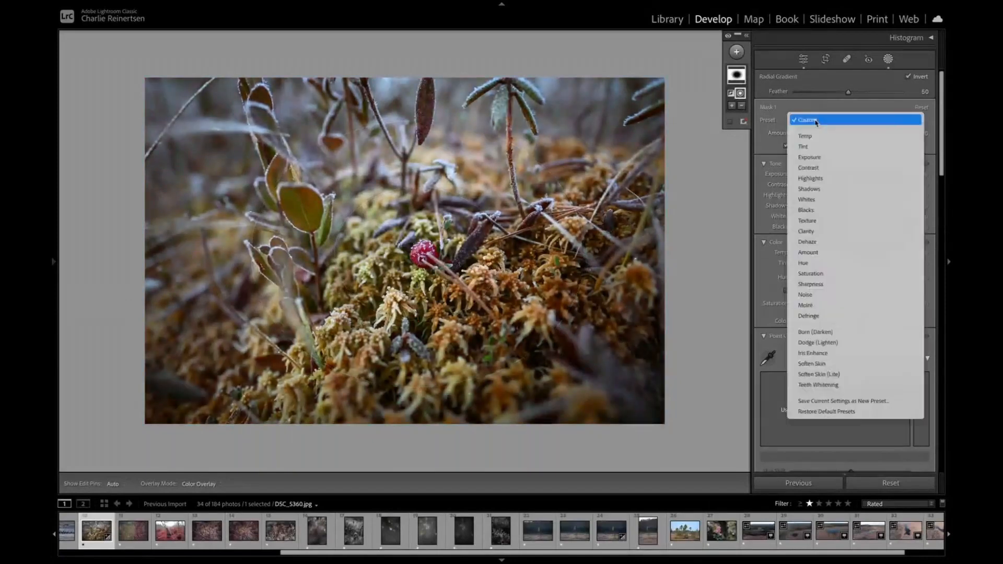
left_click(823, 235)
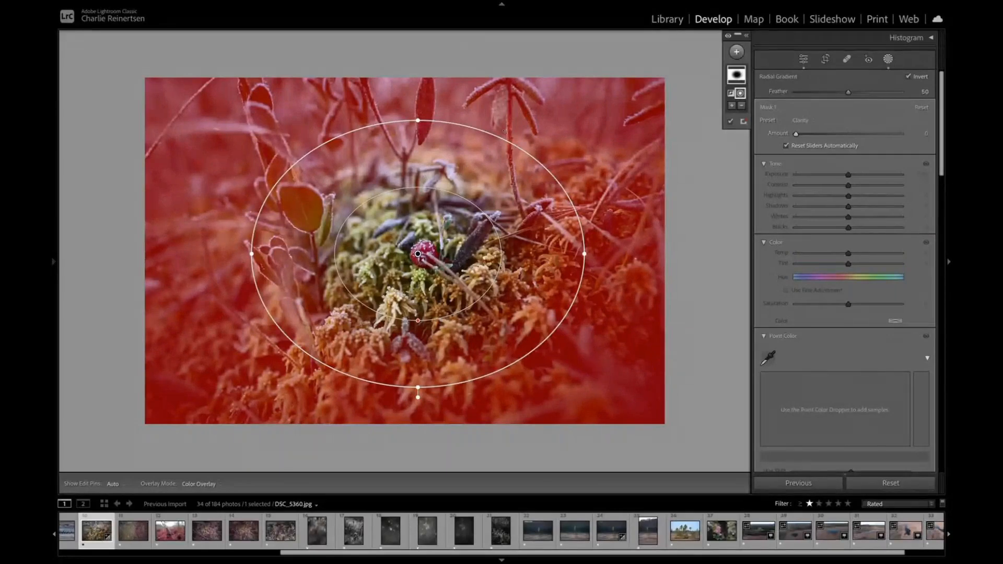
key("backslash")
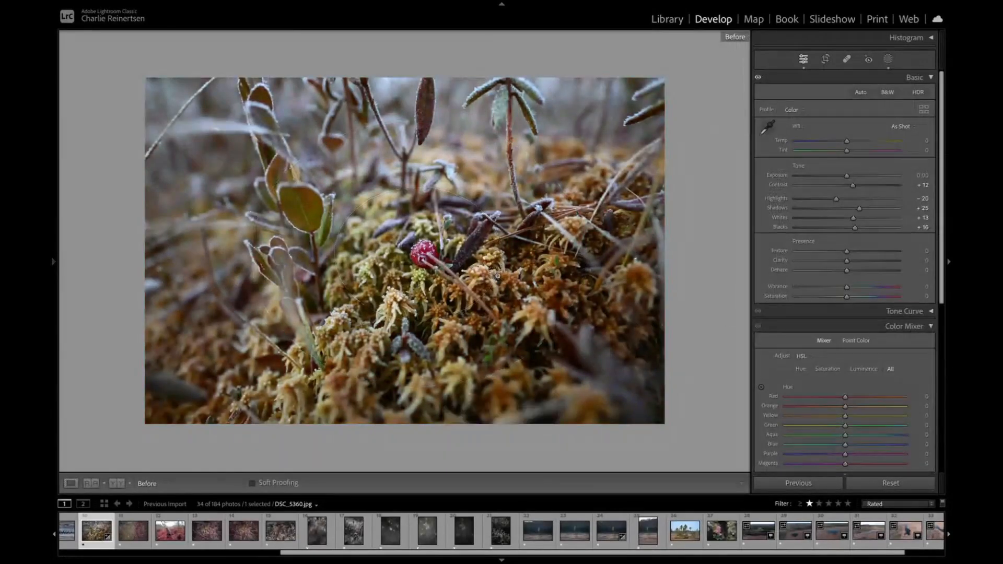
left_click(497, 275)
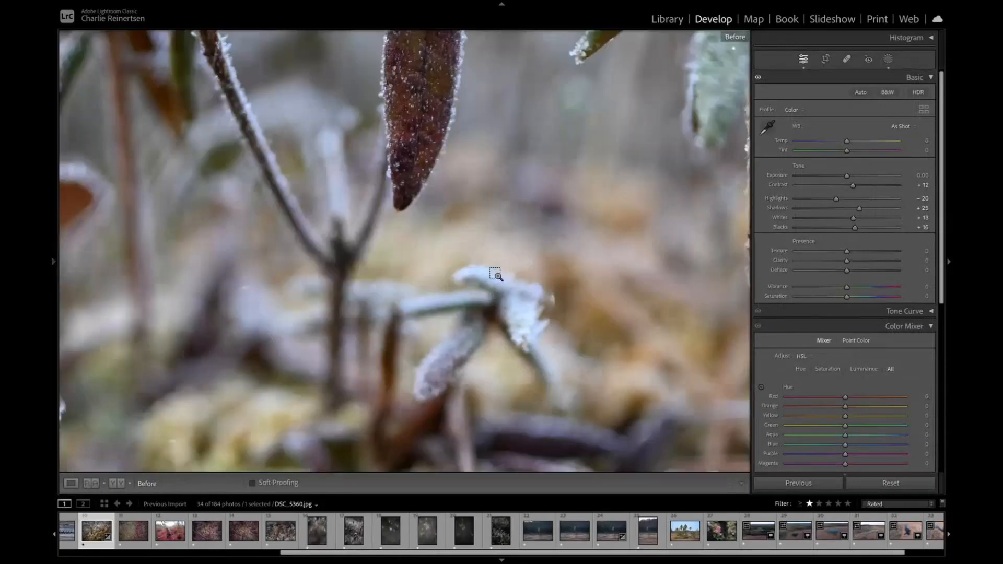
left_click_drag(496, 274, 742, 426)
left_click_drag(233, 169, 322, 150)
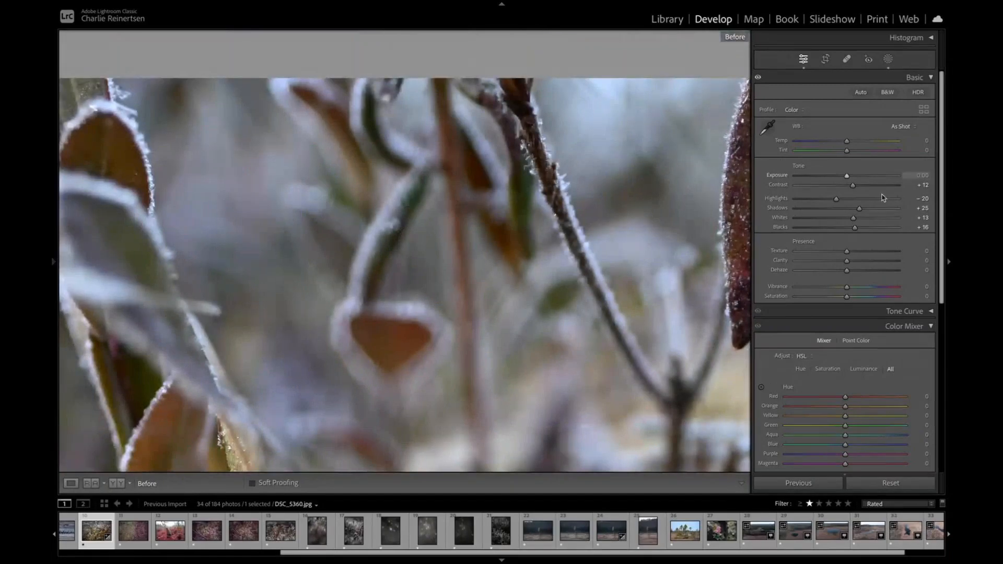
left_click(497, 202)
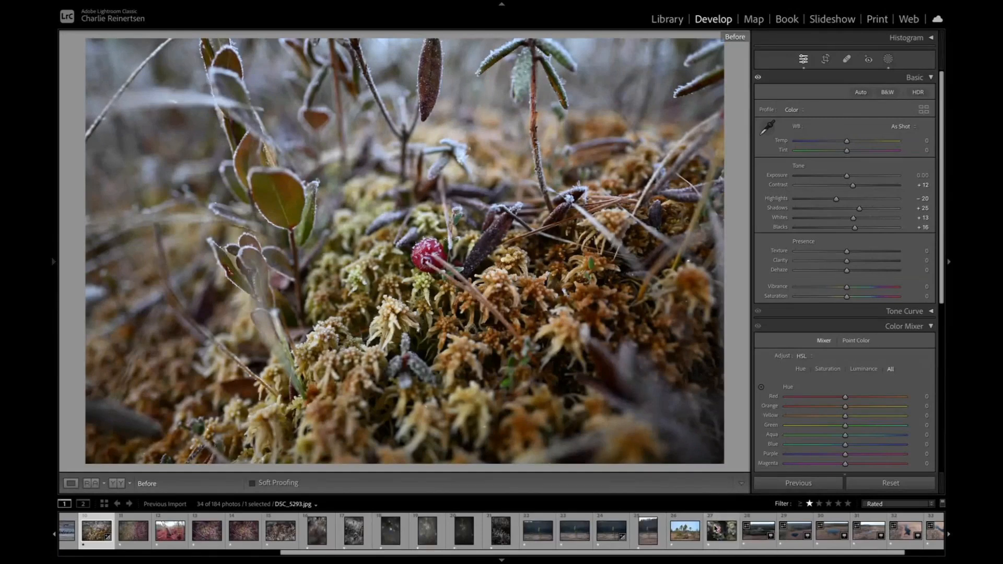
Step: Crop the frosted moss photo tightly around the red berry, positioning the berry near the middle of the frame
left_click(825, 66)
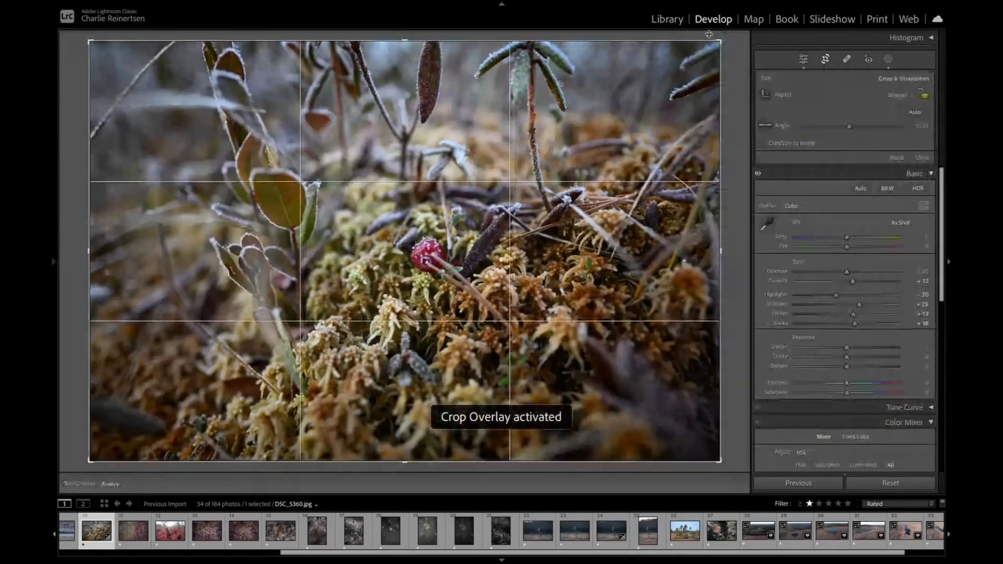
left_click_drag(714, 40, 559, 148)
left_click_drag(464, 248, 310, 320)
left_click_drag(422, 247, 474, 225)
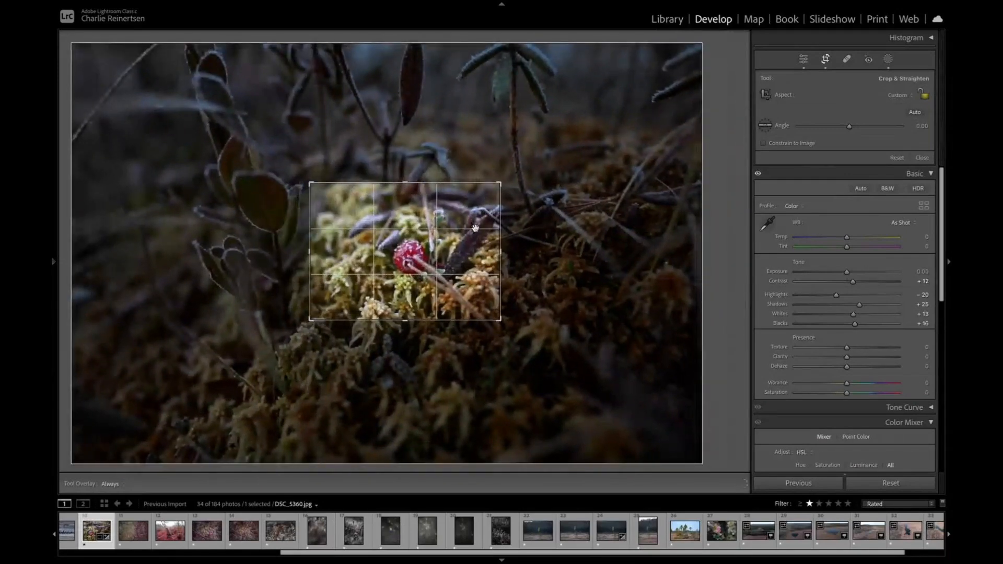
key("Return")
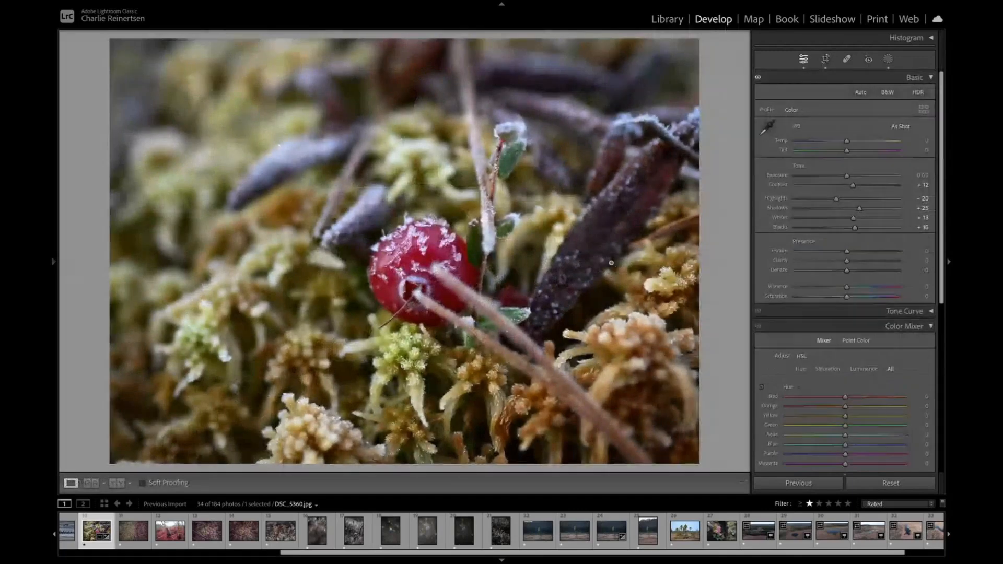
Step: Set the cropped photo's Exposure to +0.30, Contrast to +38, Highlights to -67, Whites to +23 and Blacks to +29, with the histogram shown
left_click_drag(835, 198, 850, 177)
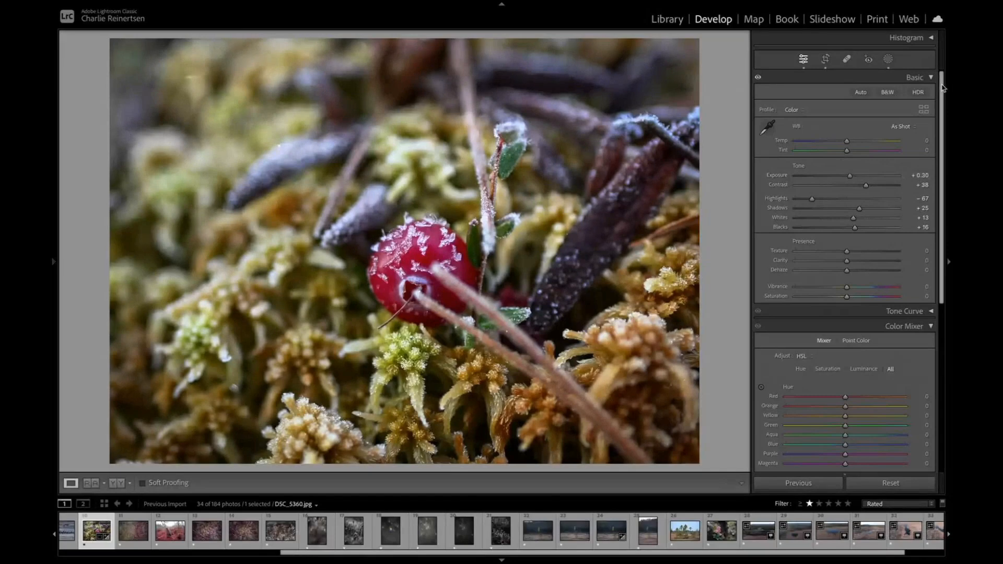
left_click(907, 39)
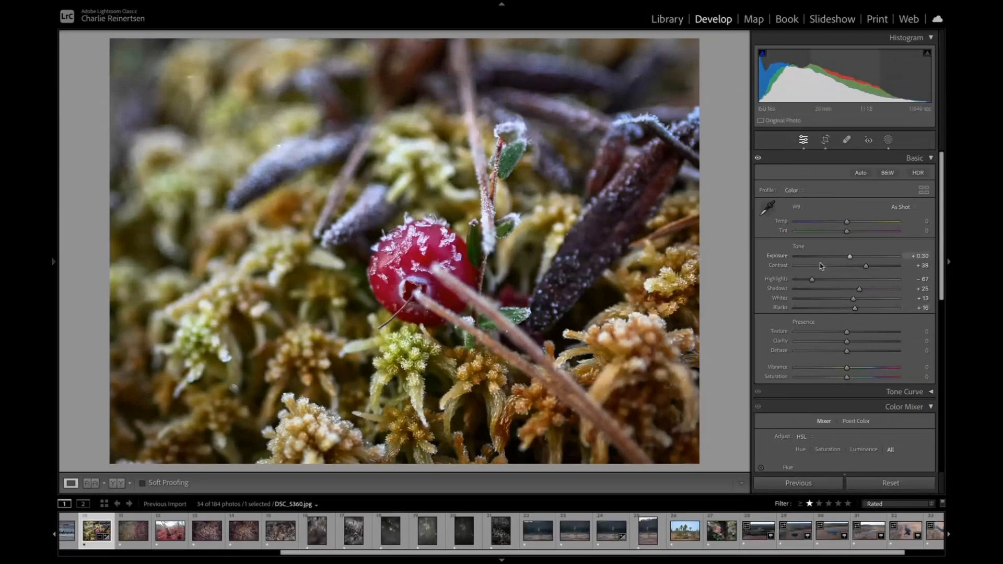
left_click_drag(855, 310, 858, 299)
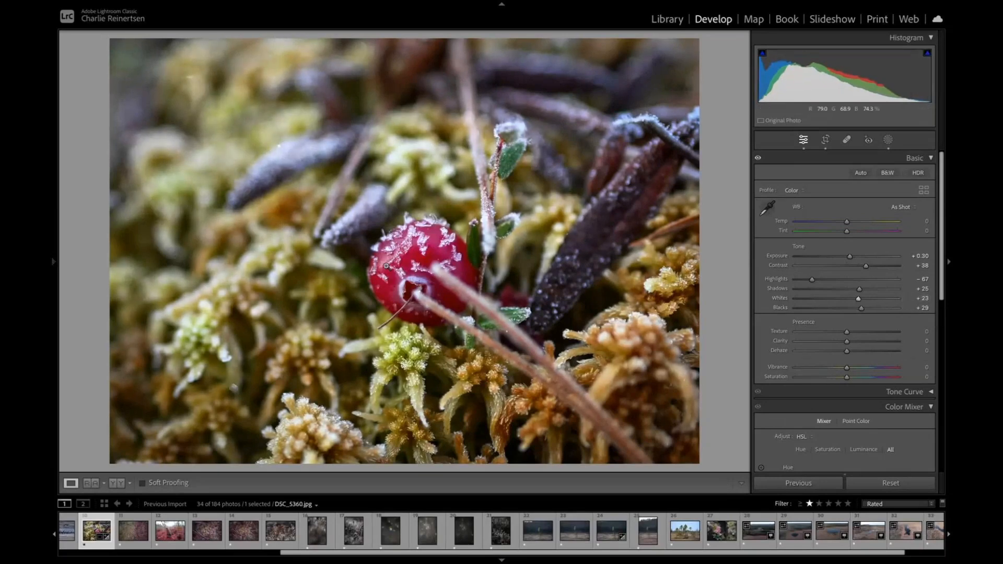
Step: Reposition the crop so the red berry sits near the upper right of the frame, and apply it
key("r")
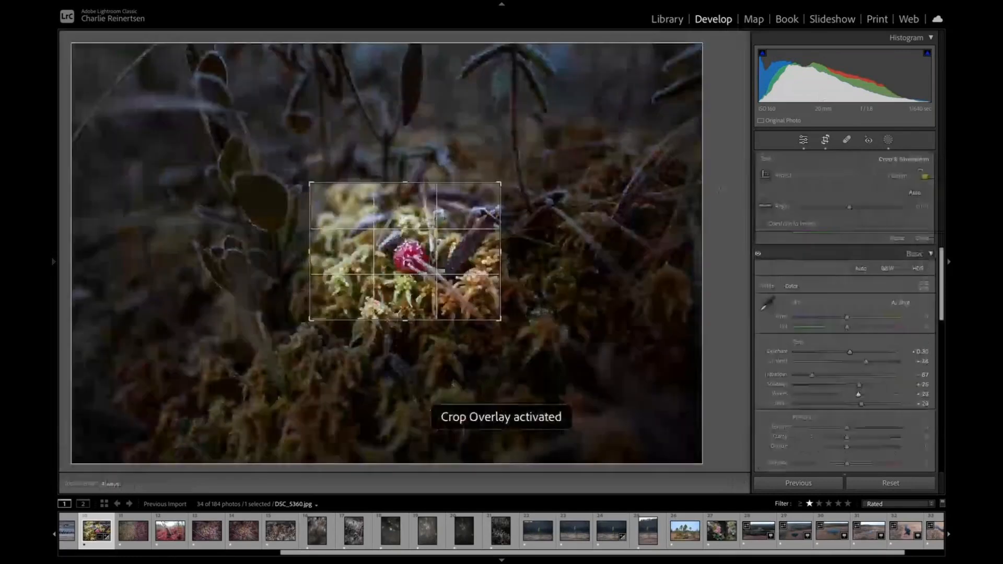
left_click_drag(435, 275, 453, 245)
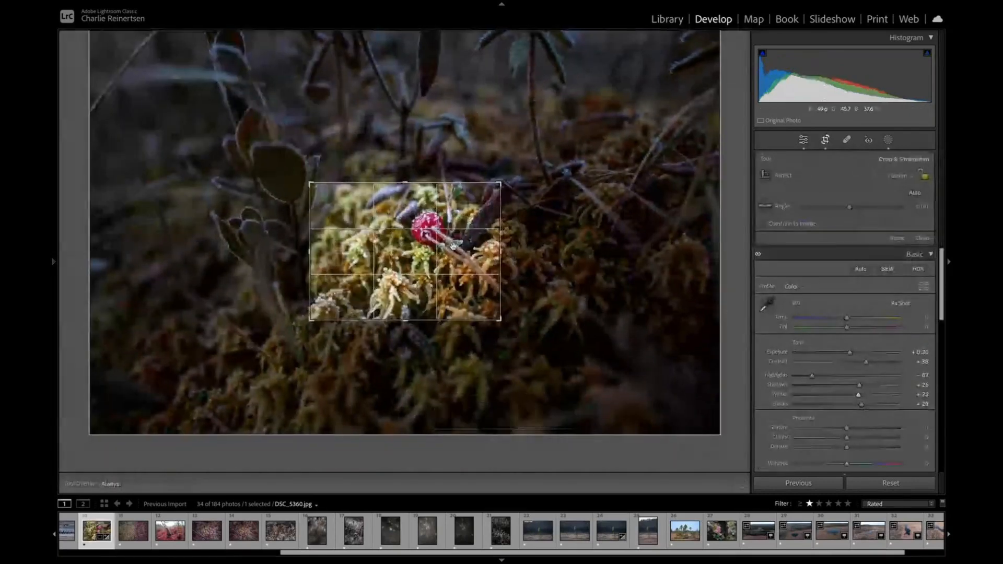
key("Return")
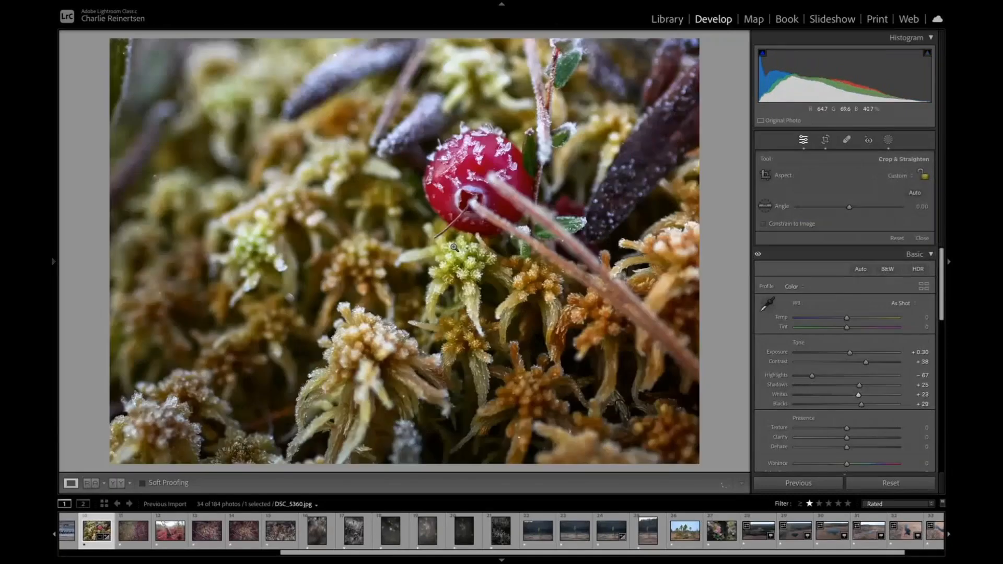
left_click(829, 144)
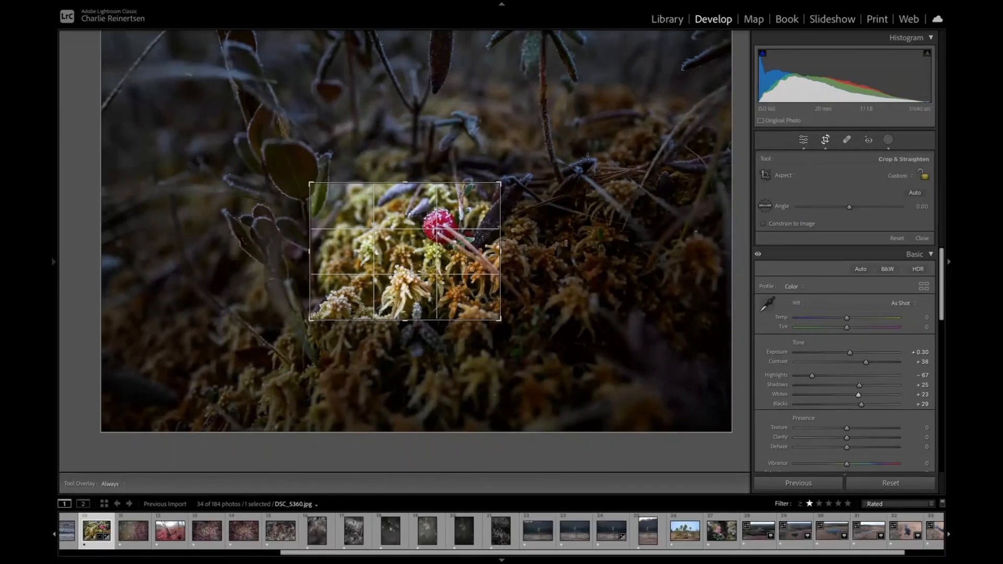
left_click(825, 140)
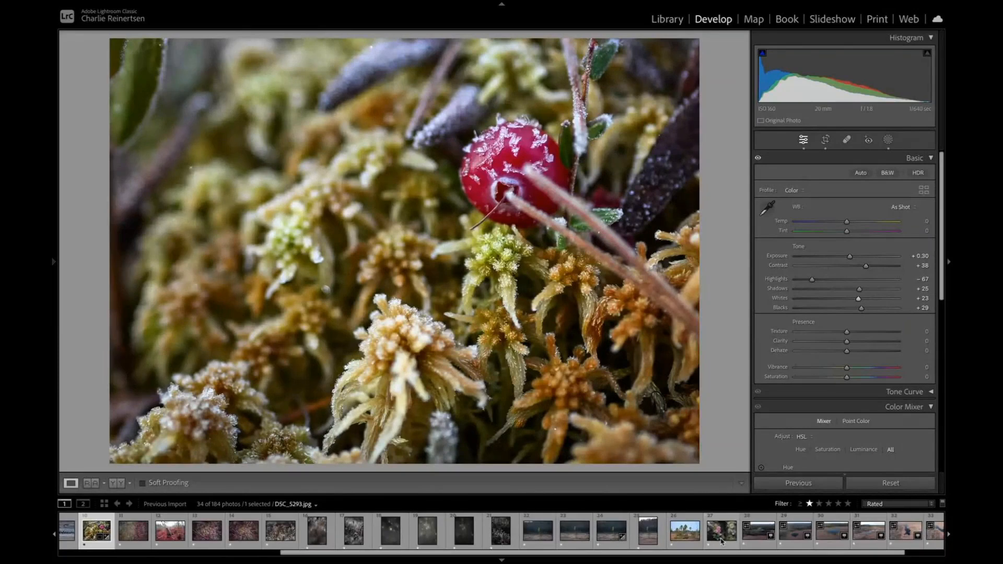
Step: Open the aerial photo of the dark pond in pink heathland, passing the spruce tree photo, and look over its adjustment controls
left_click(687, 536)
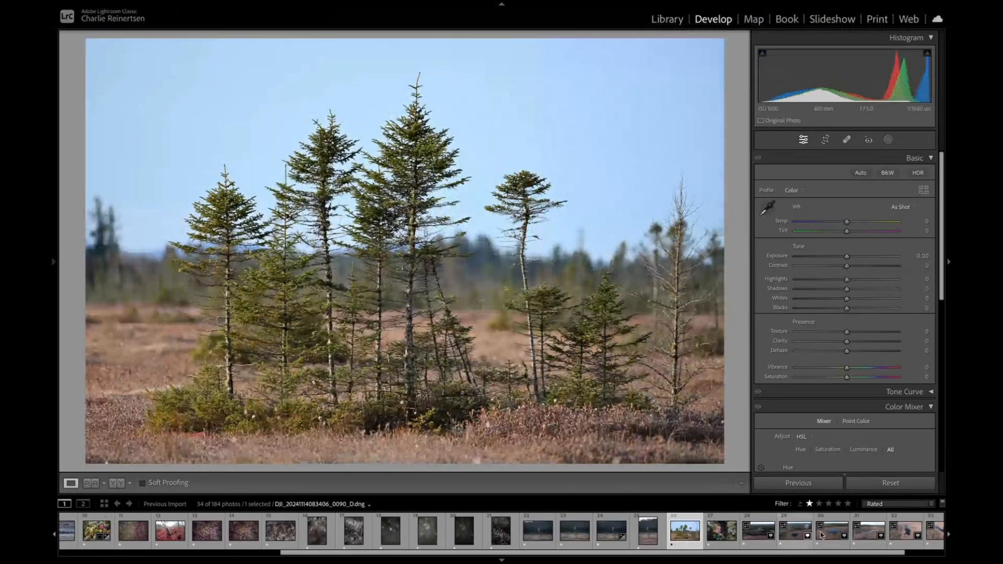
left_click(905, 531)
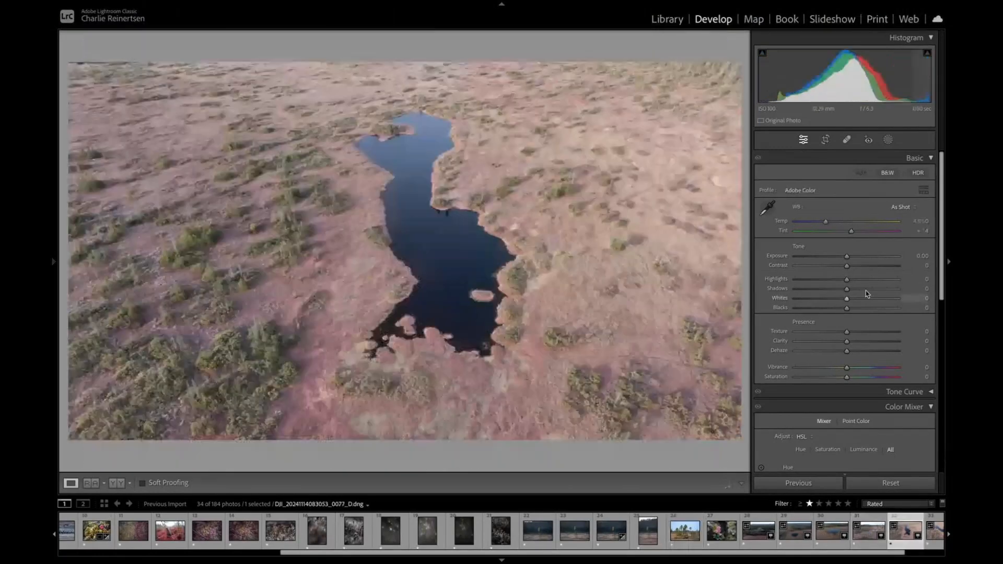
scroll(861, 298, "down", 5)
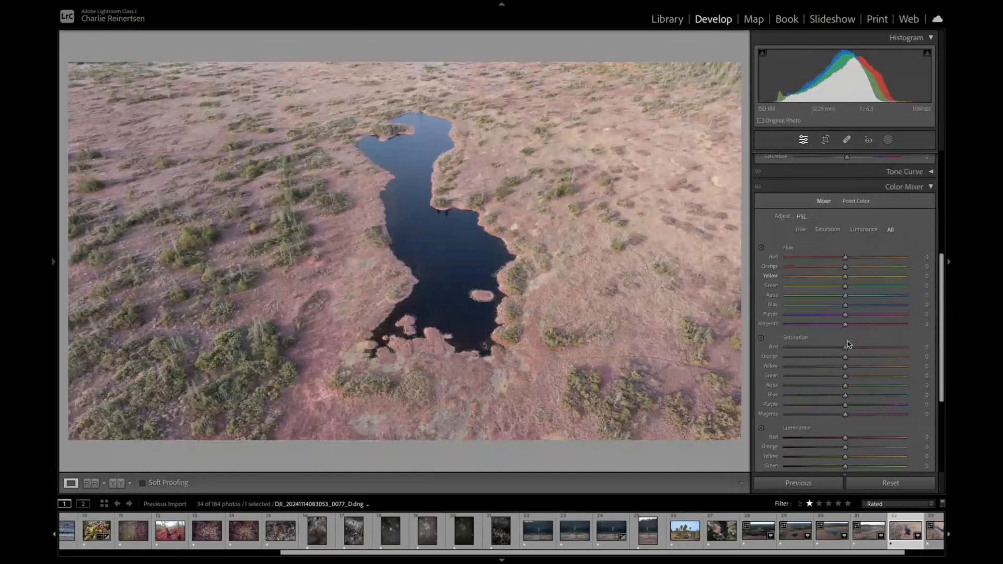
scroll(849, 345, "down", 1)
scroll(846, 344, "down", 1)
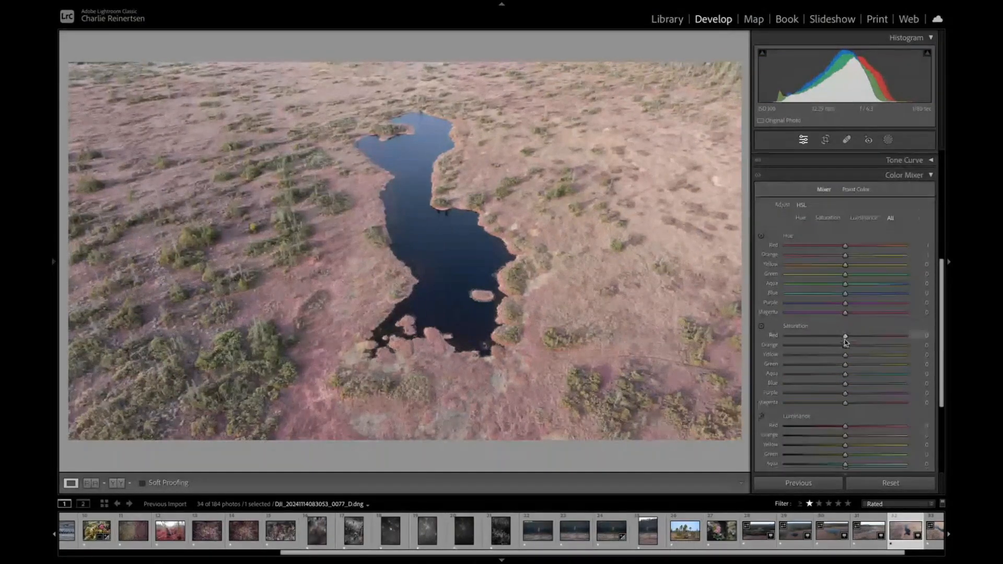
scroll(846, 334, "up", 5)
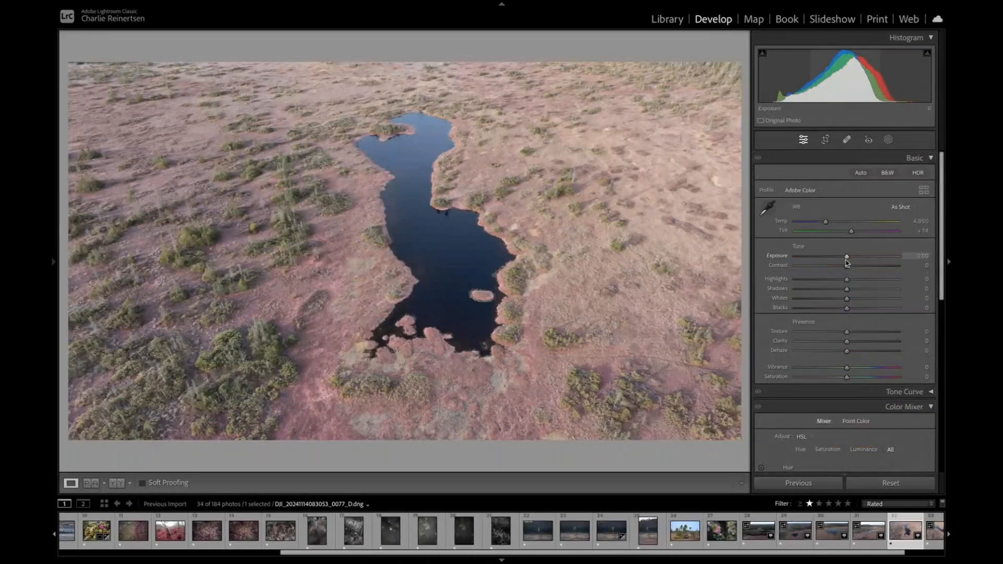
Step: Set the aerial pond photo's Whites to +44, Blacks to -37, Highlights to -50 and Tint to +13
left_click_drag(846, 298, 869, 298)
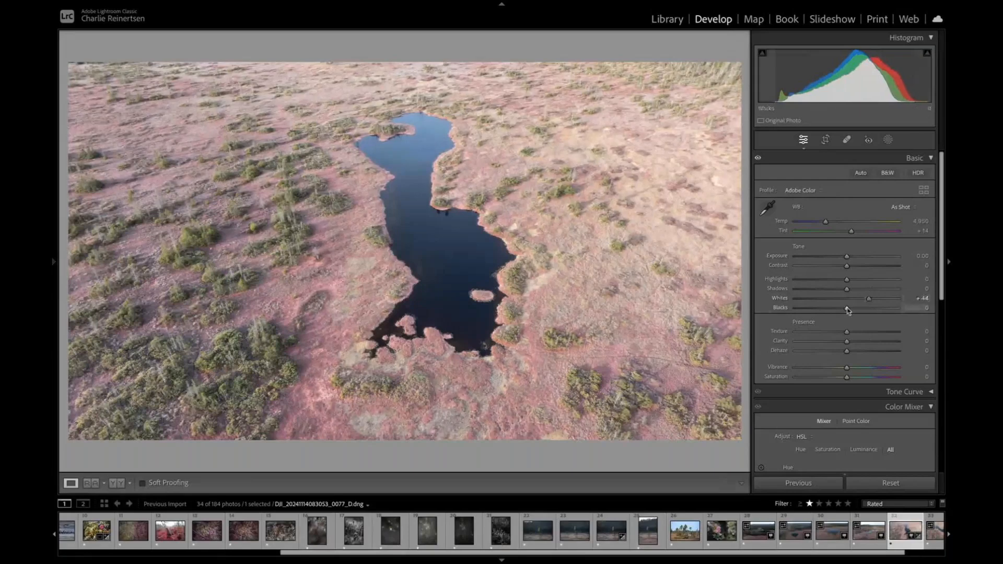
left_click_drag(847, 308, 824, 279)
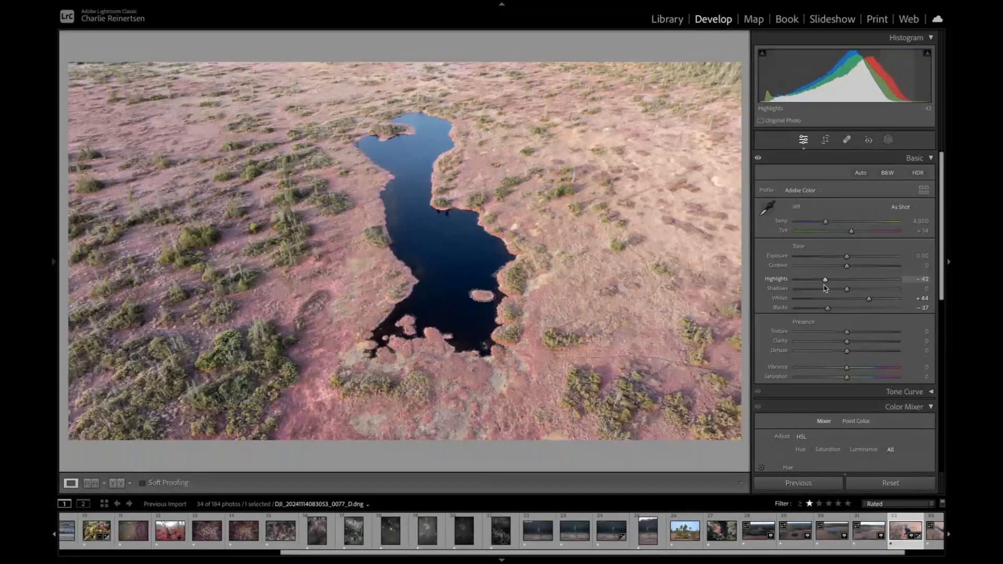
left_click_drag(825, 288, 820, 288)
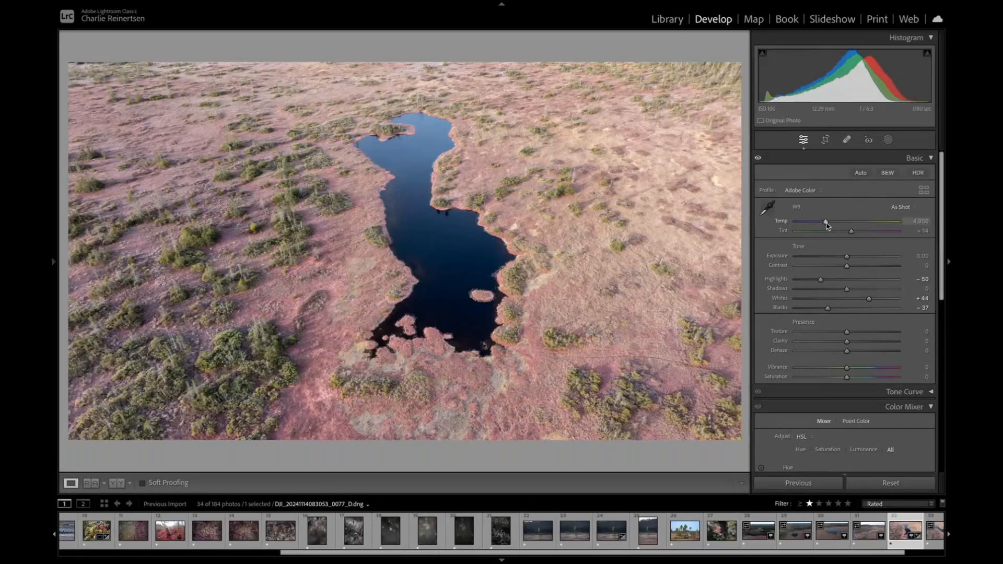
left_click(827, 223)
left_click_drag(851, 234, 849, 231)
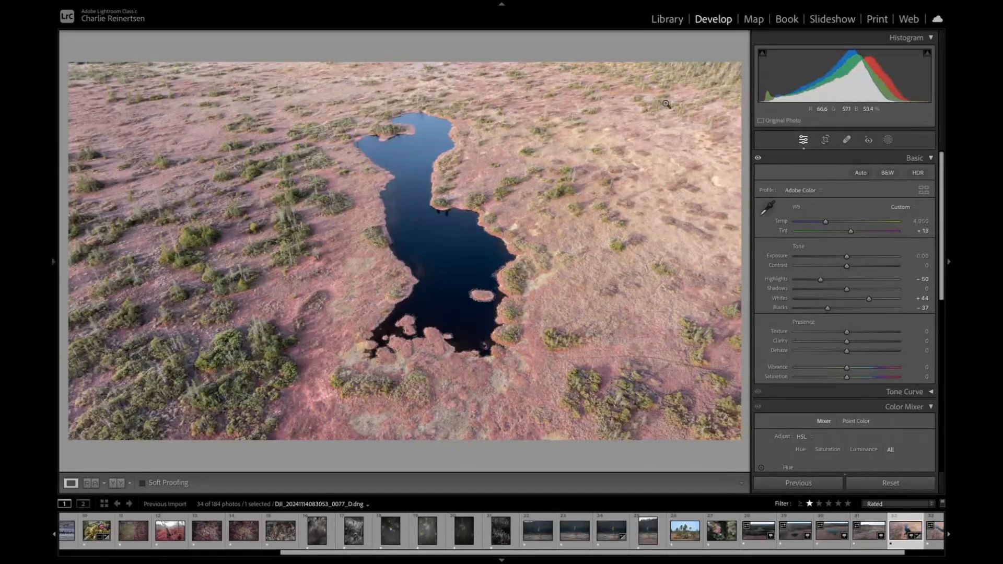
Step: Add a linear gradient mask fading diagonally from the photo's upper right corner toward the pond
left_click(887, 140)
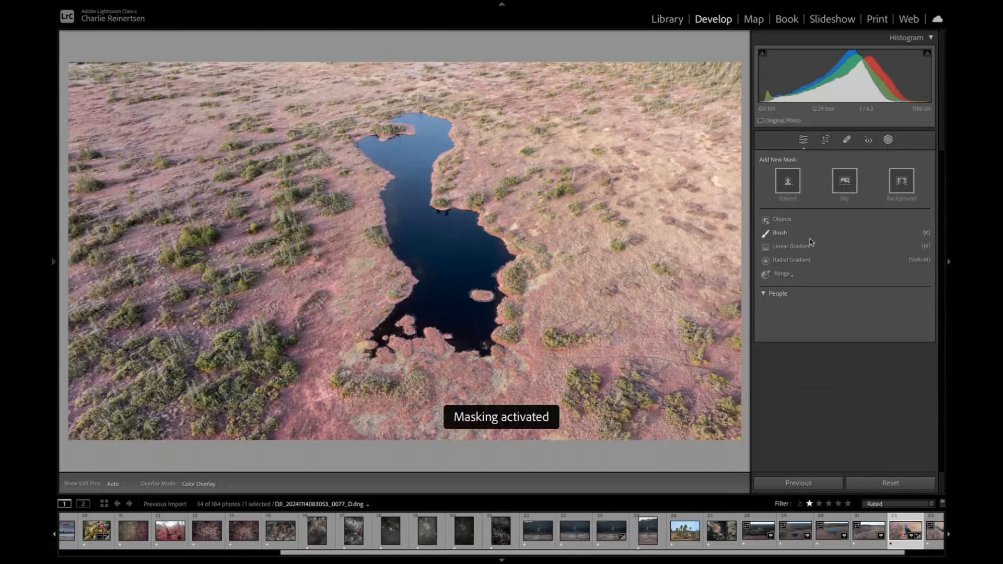
left_click(809, 245)
left_click_drag(706, 114, 570, 261)
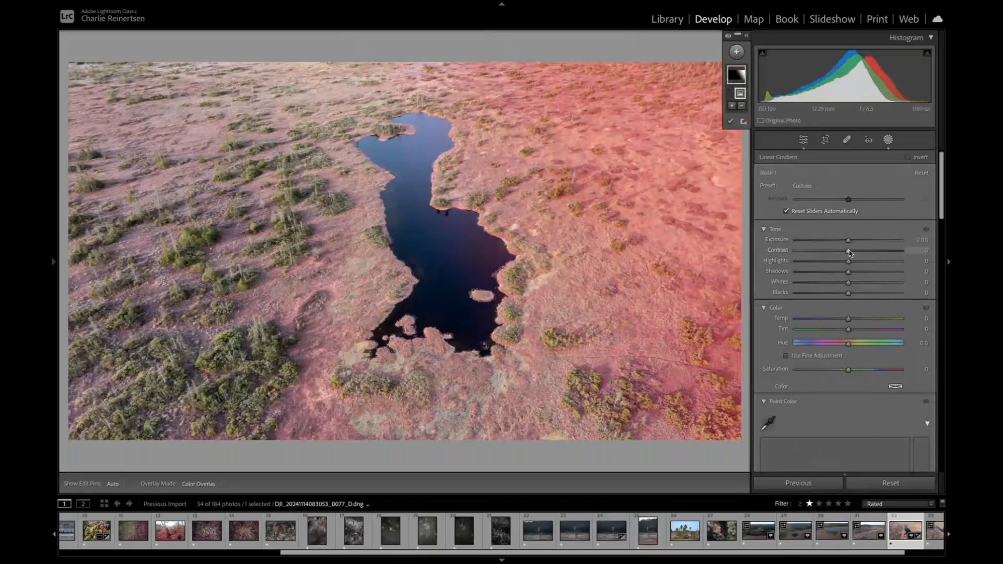
Step: Darken the gradient-masked area by lowering its tone values, including Shadows, and leave masking
left_click_drag(848, 272, 835, 275)
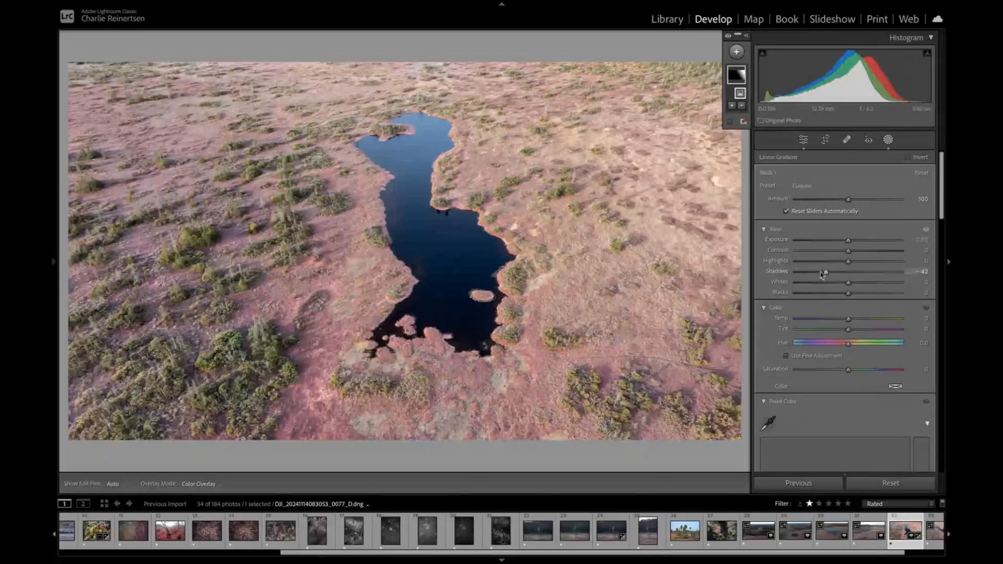
mouse_move(837, 261)
left_mouse_down()
mouse_move(828, 263)
mouse_move(844, 246)
left_mouse_up()
left_click(685, 251)
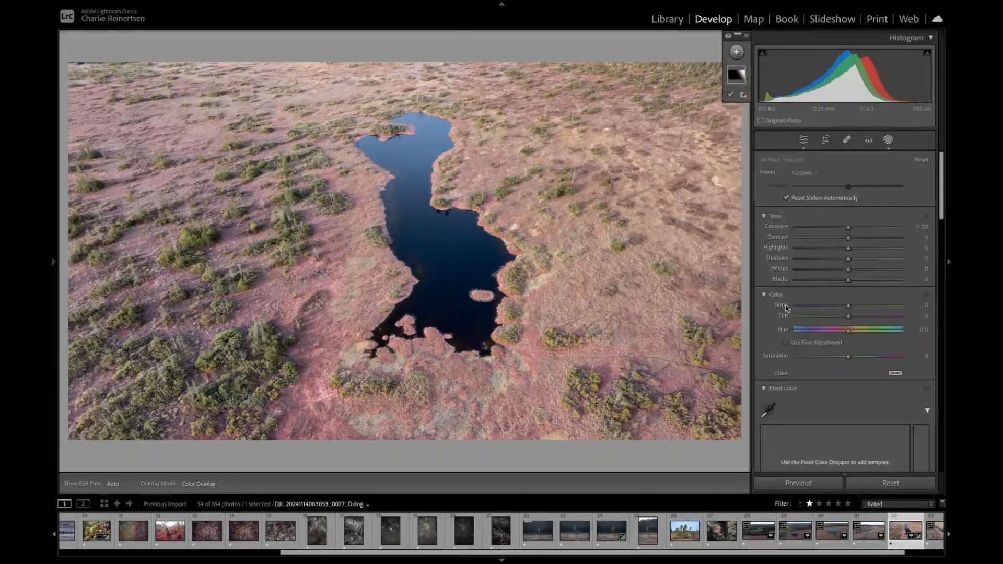
key("d")
Step: Review the Color Mixer's hue, saturation and luminance controls, and examine the heath vegetation around the pond up close
scroll(879, 315, "down", 5)
scroll(900, 305, "down", 3)
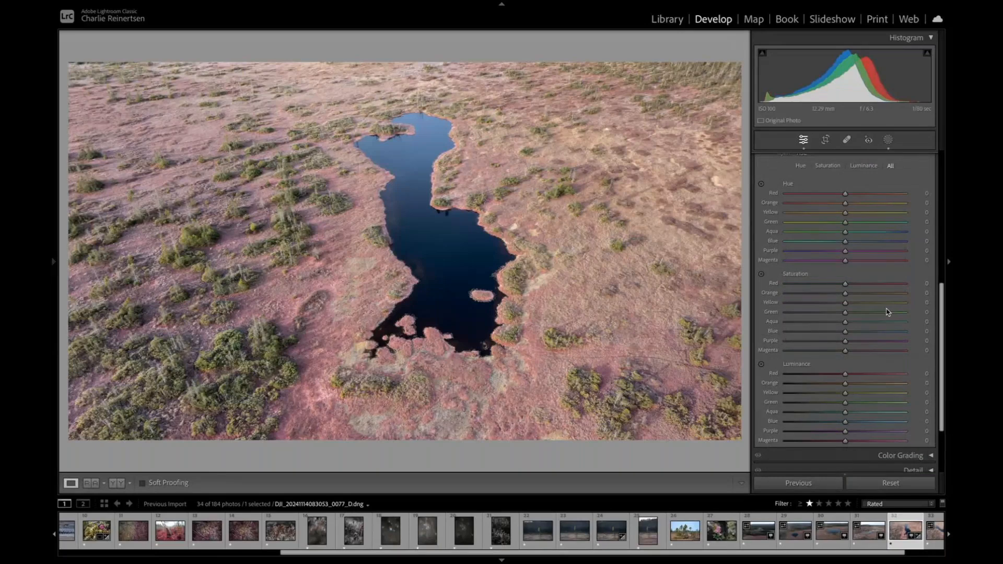
scroll(851, 303, "up", 1)
scroll(843, 321, "down", 1)
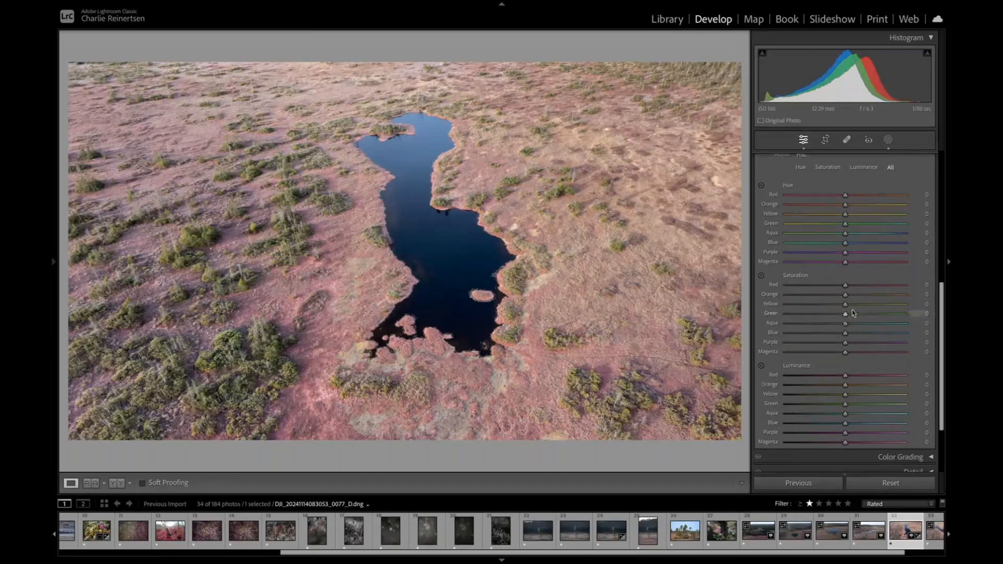
scroll(852, 313, "down", 1)
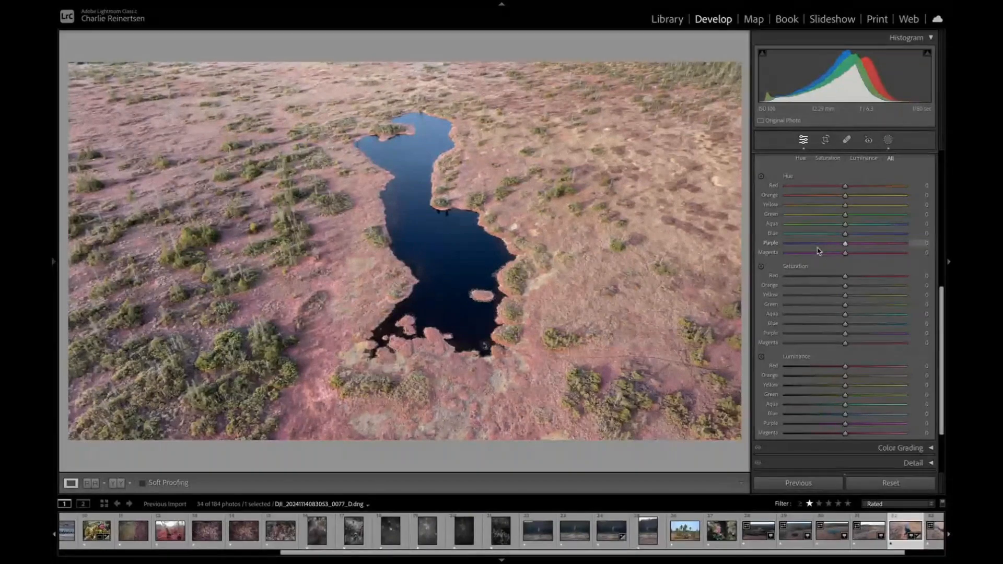
left_click_drag(444, 361, 457, 187)
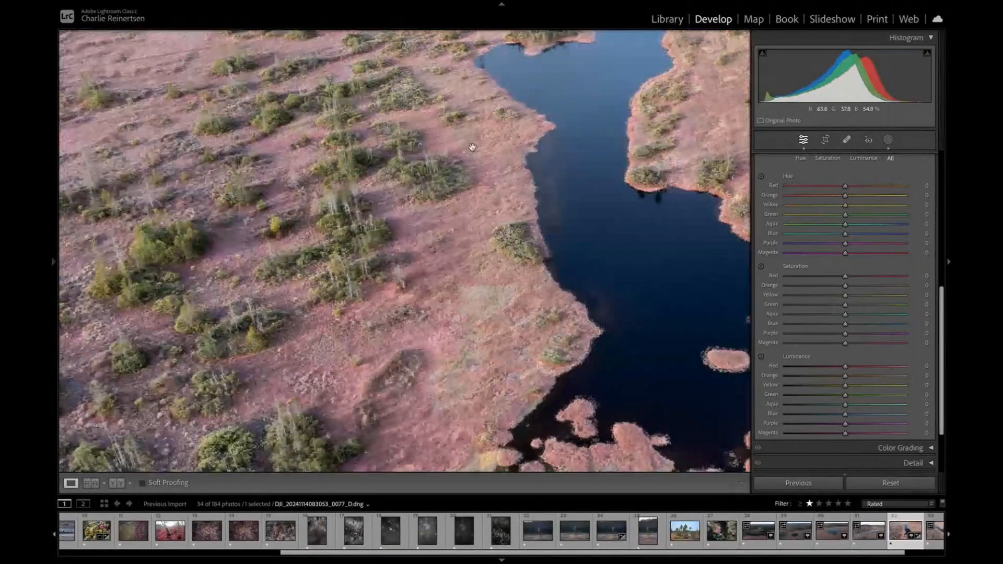
left_click_drag(472, 147, 304, 226)
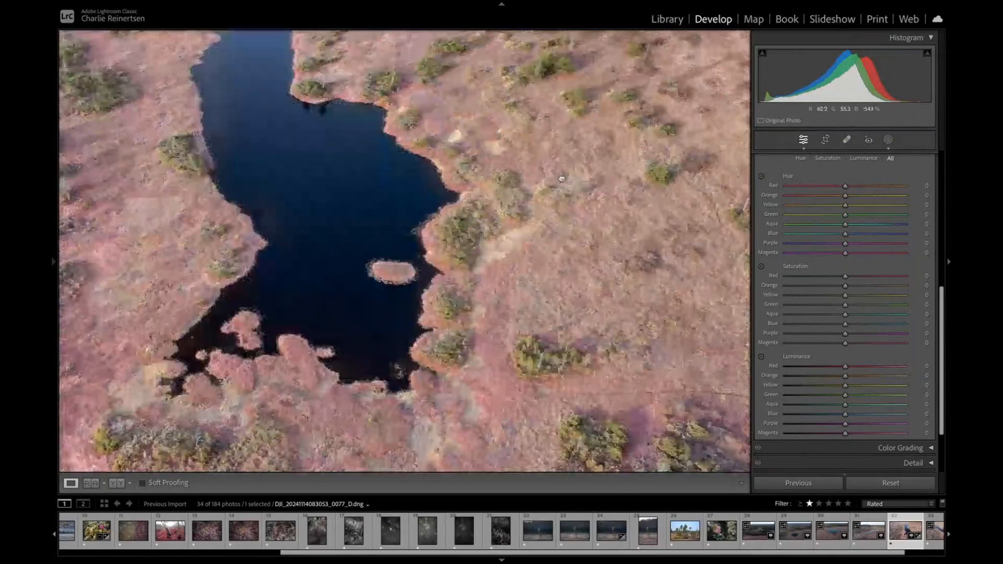
Step: Examine the heath and shrubs along the pond's near shore at several magnifications, comparing the whole photo with close-up views
left_click_drag(562, 186, 559, 167)
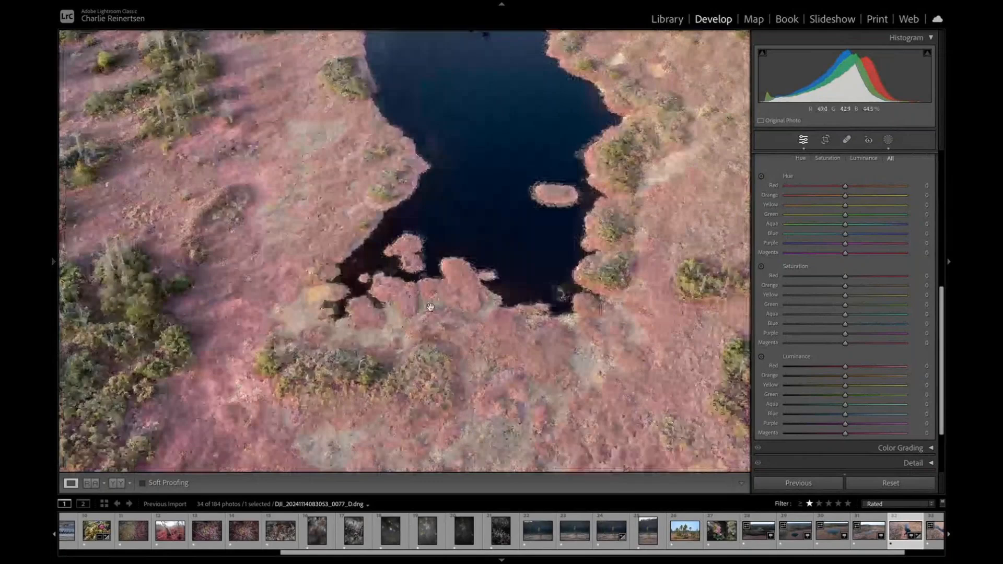
left_click(430, 307)
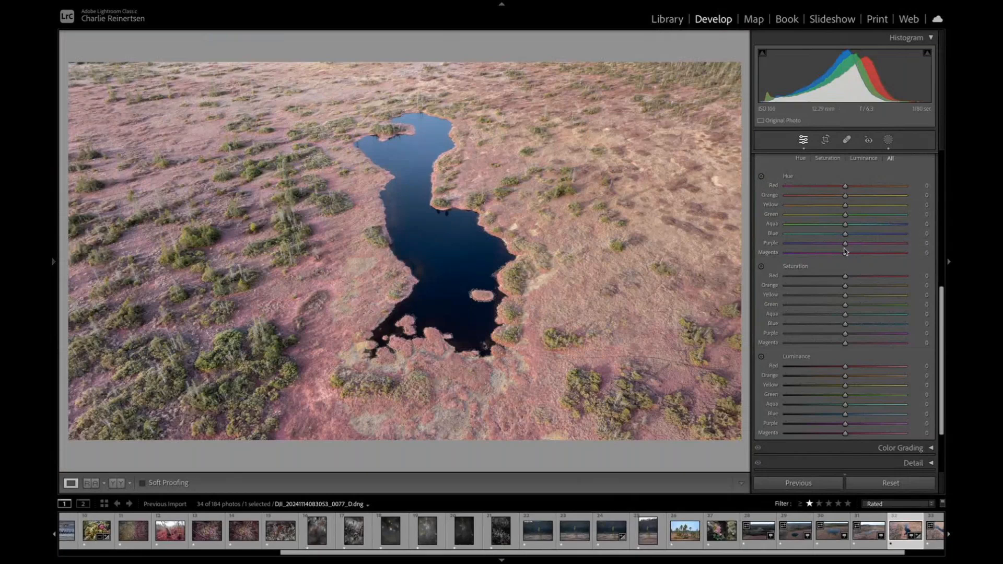
left_click(588, 335)
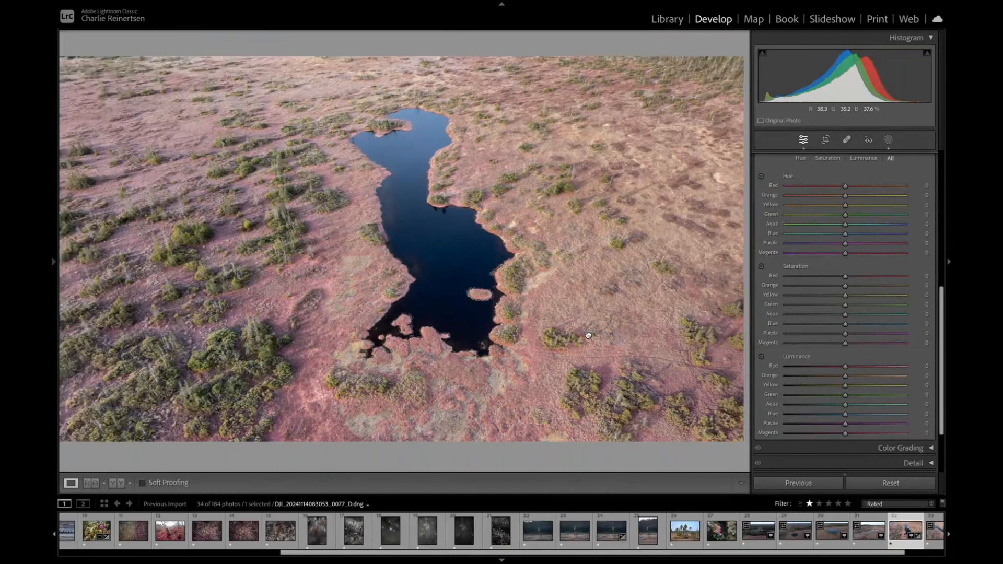
left_click(588, 335)
key("super+=")
key("super+=")
left_click_drag(589, 334, 324, 338)
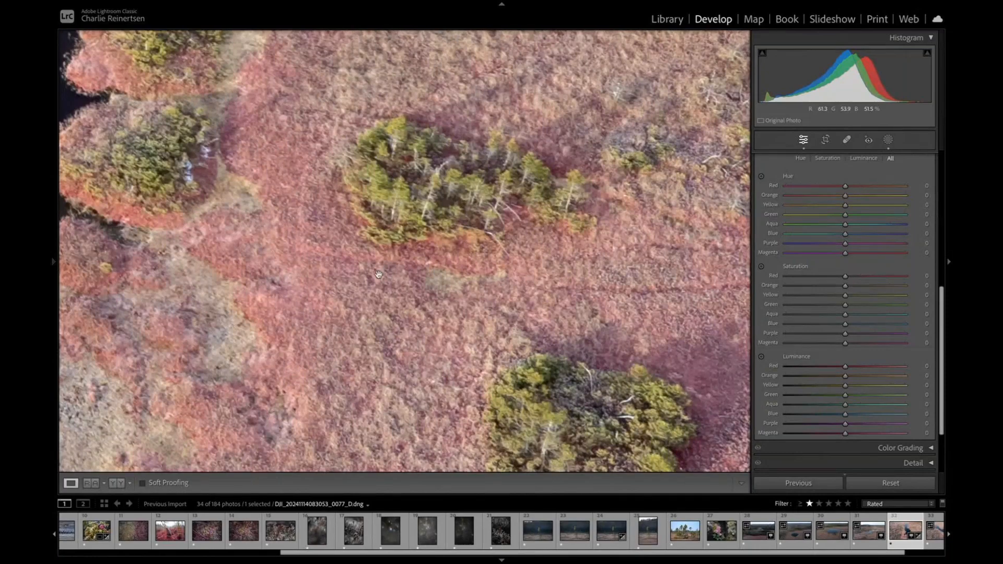
key("super+-")
mouse_move(292, 165)
left_mouse_down()
mouse_move(386, 212)
mouse_move(301, 173)
mouse_move(296, 156)
left_mouse_up()
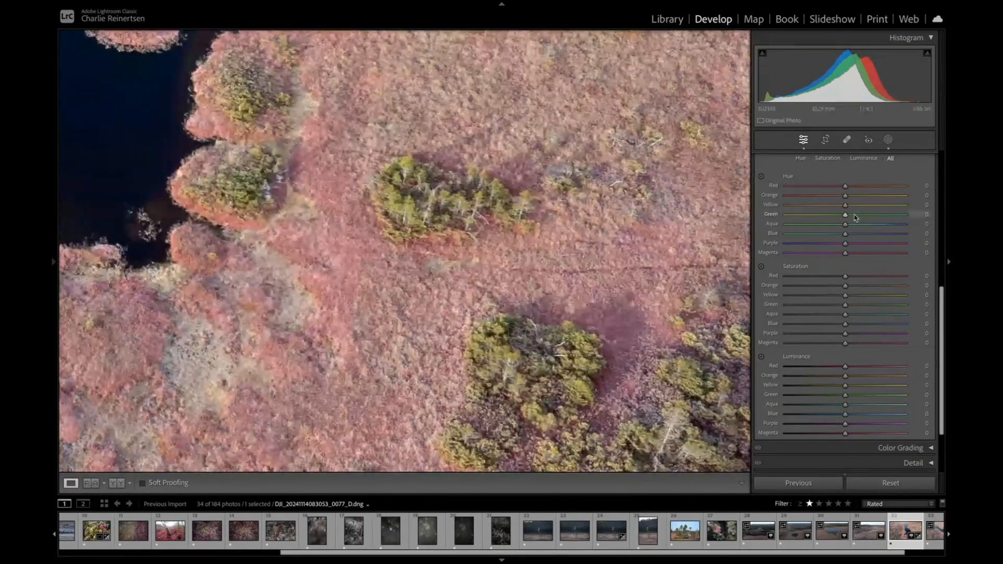
left_click_drag(610, 221, 605, 177)
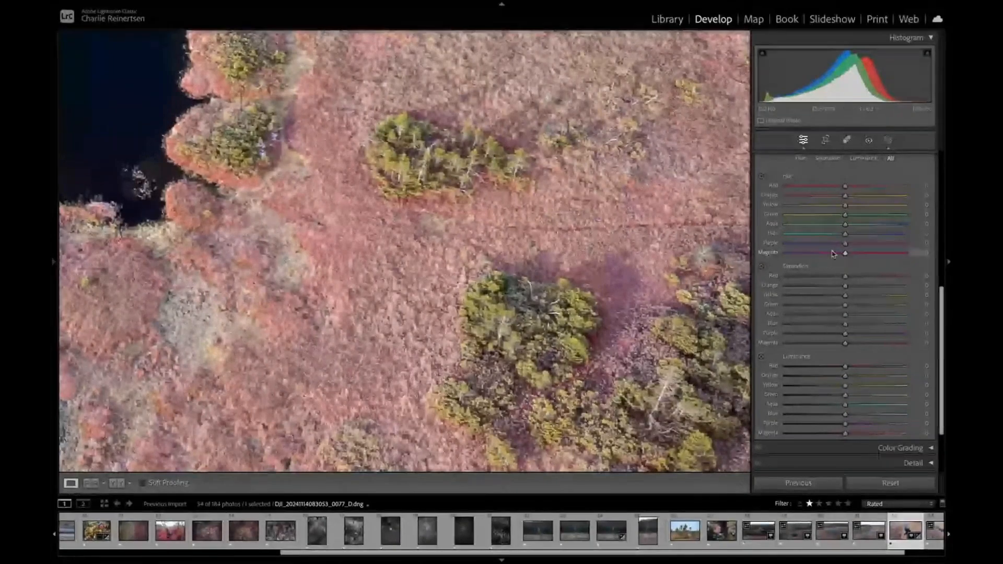
Step: Try shifting the Purple hue to -38 and lowering the Red hue in the Color Mixer, and reset both to zero
left_click_drag(843, 246, 820, 250)
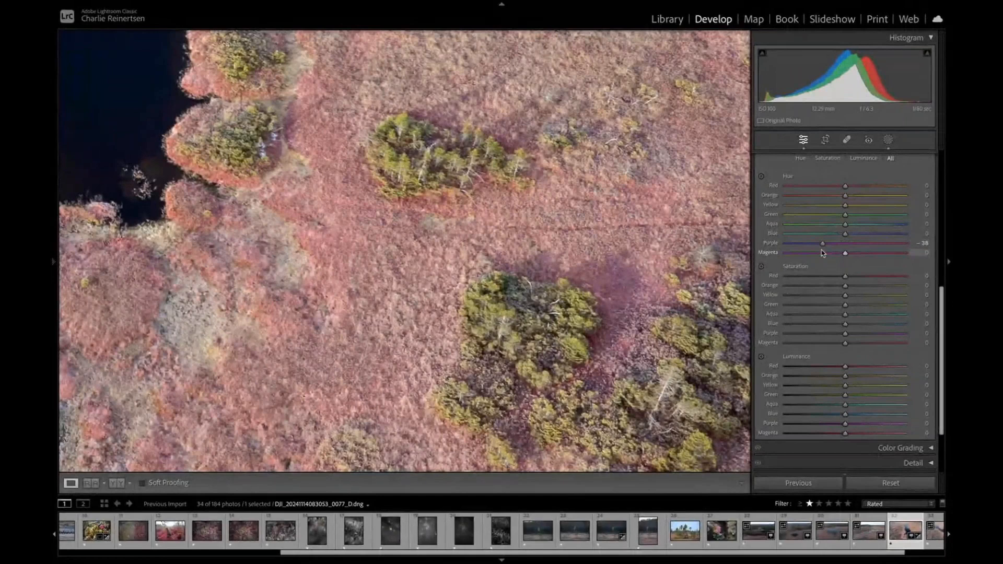
double_click(822, 244)
left_click_drag(846, 187, 826, 188)
left_click_drag(826, 186, 830, 187)
double_click(830, 187)
scroll(825, 251, "down", 2)
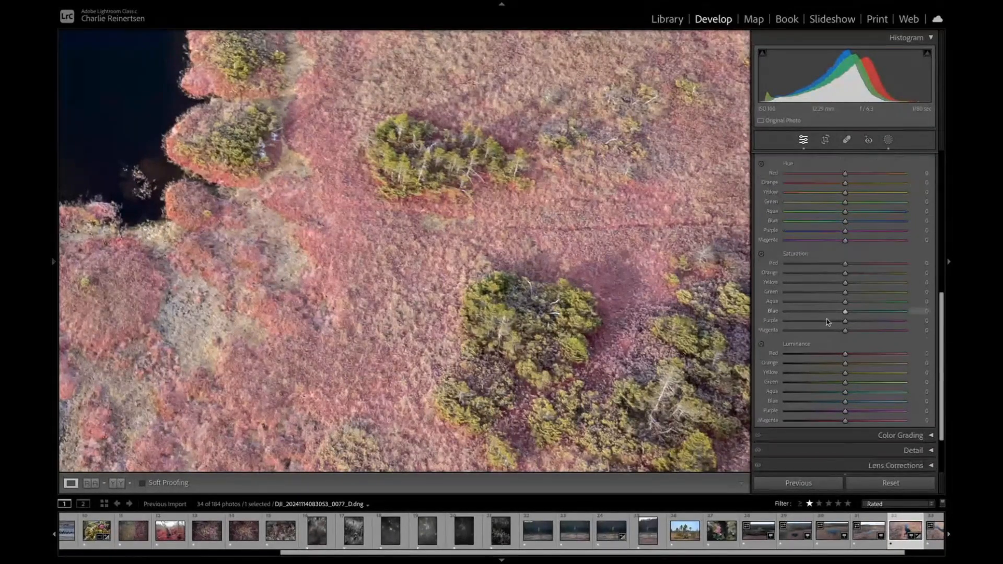
scroll(823, 267, "up", 1)
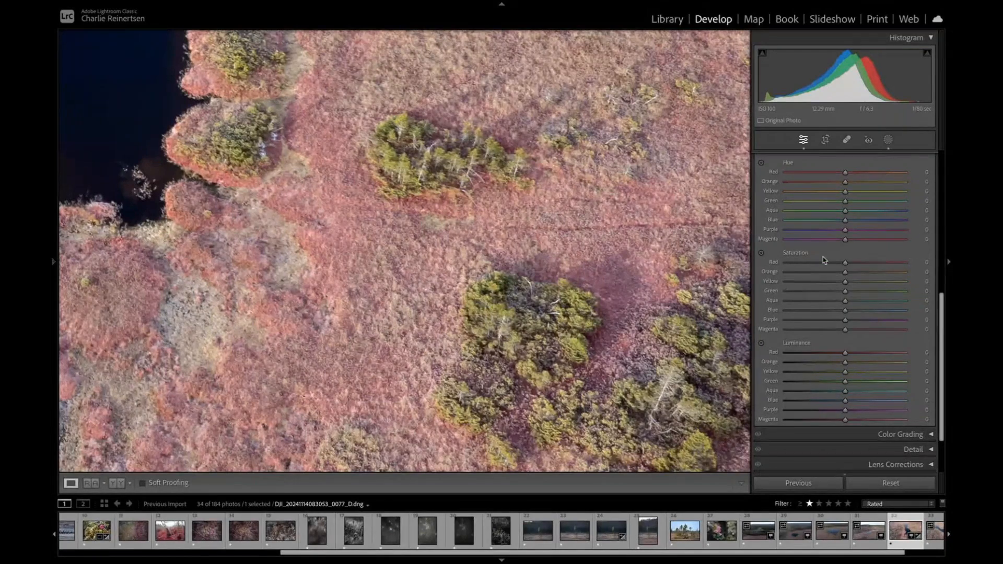
Step: Try darkening the pond water by lowering the Blue luminance to -19, and reset it to zero
key("z")
scroll(850, 326, "down", 4)
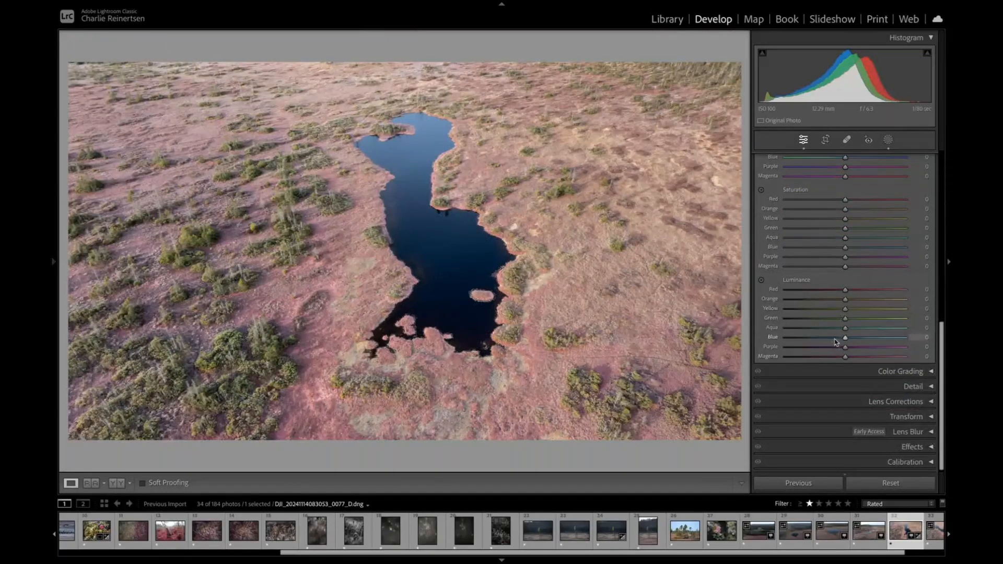
mouse_move(846, 341)
left_mouse_down()
mouse_move(863, 338)
mouse_move(834, 346)
left_mouse_up()
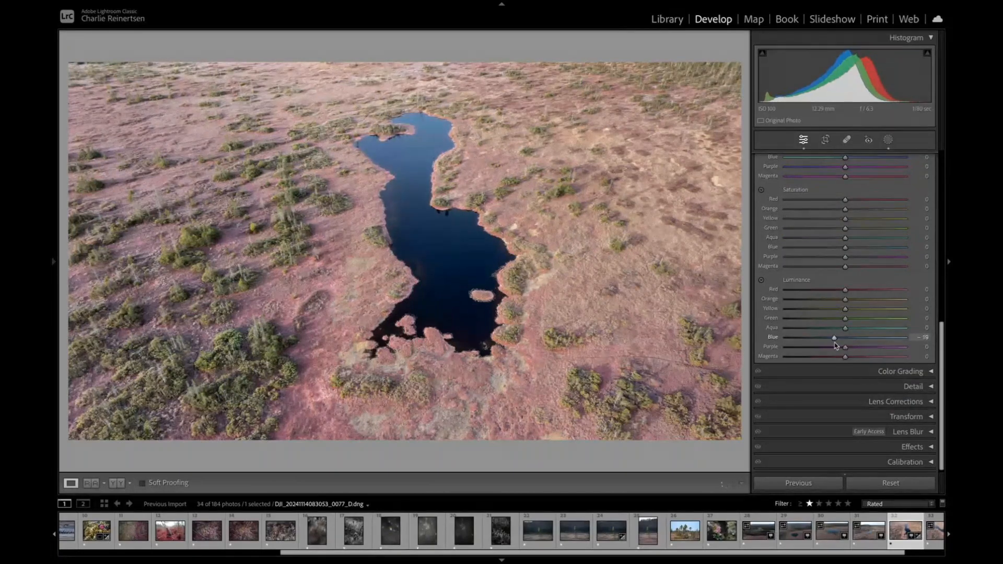
double_click(835, 343)
Step: Enrich the pond's water colour by setting the Blue saturation to +24 and the Blue hue to +9
left_click_drag(846, 247, 860, 249)
scroll(859, 250, "up", 2)
left_click_drag(845, 196, 850, 197)
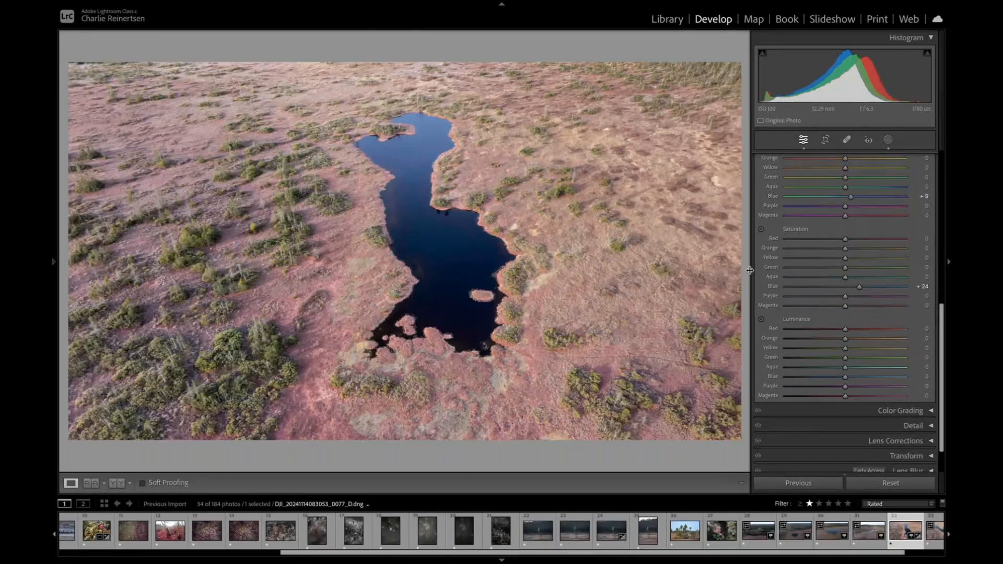
Step: Switch to the aerial forest photo with distant mountains and set its Blue hue to +5, saturation to -16 and luminance to -62
left_click(701, 529)
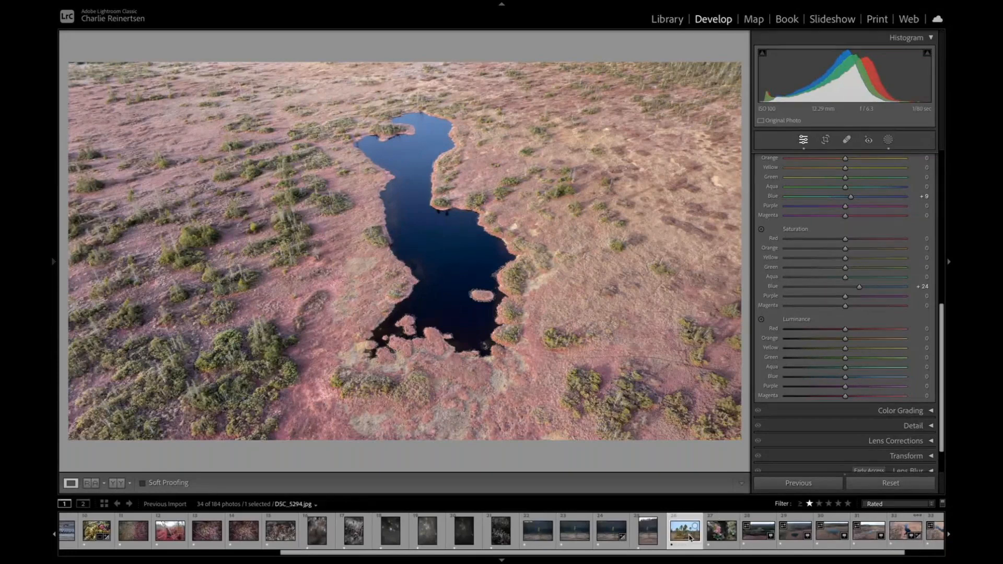
left_click(758, 532)
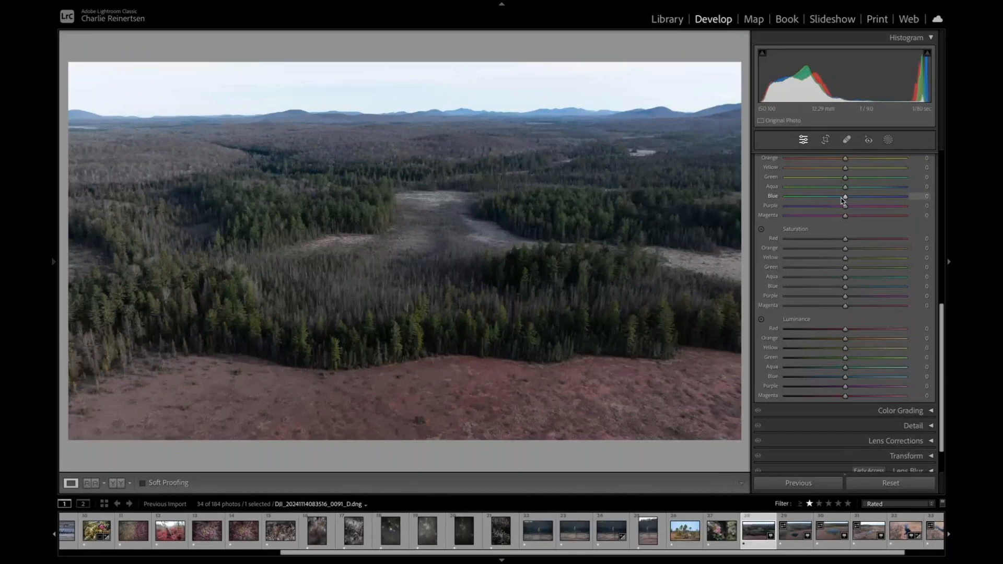
left_click_drag(842, 199, 849, 199)
left_click_drag(844, 287, 853, 289)
left_click_drag(845, 377, 810, 381)
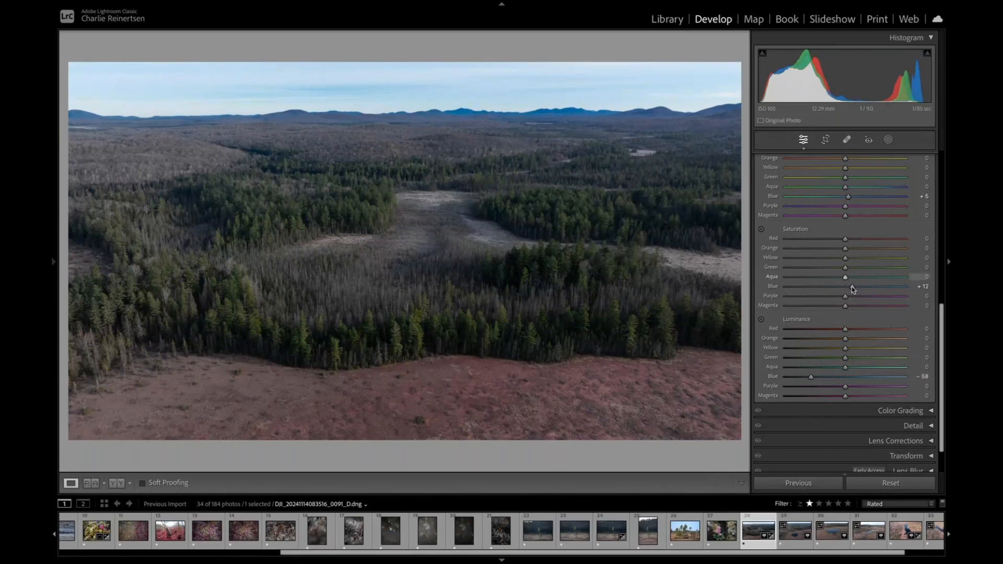
left_click_drag(852, 287, 836, 291)
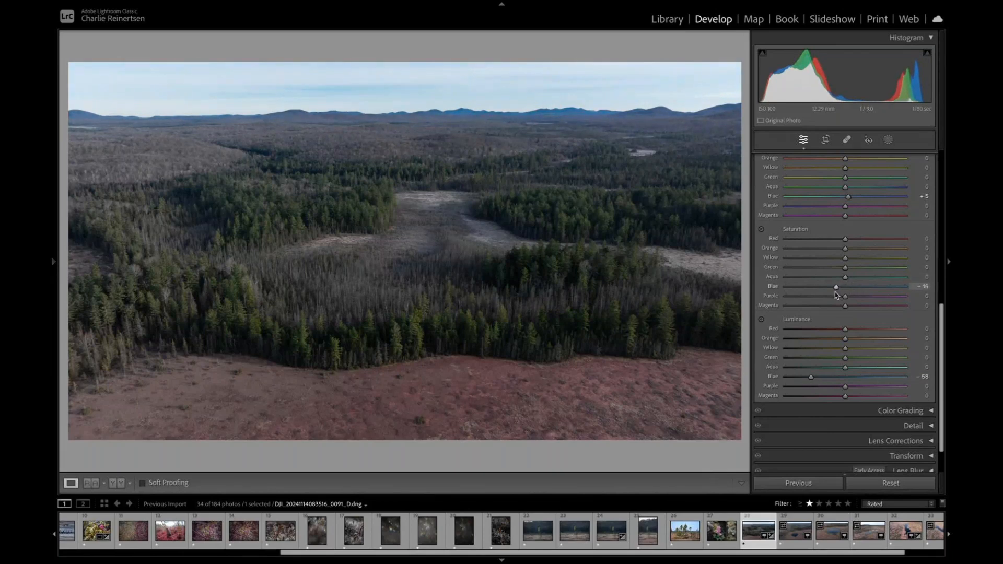
left_click_drag(812, 381, 810, 381)
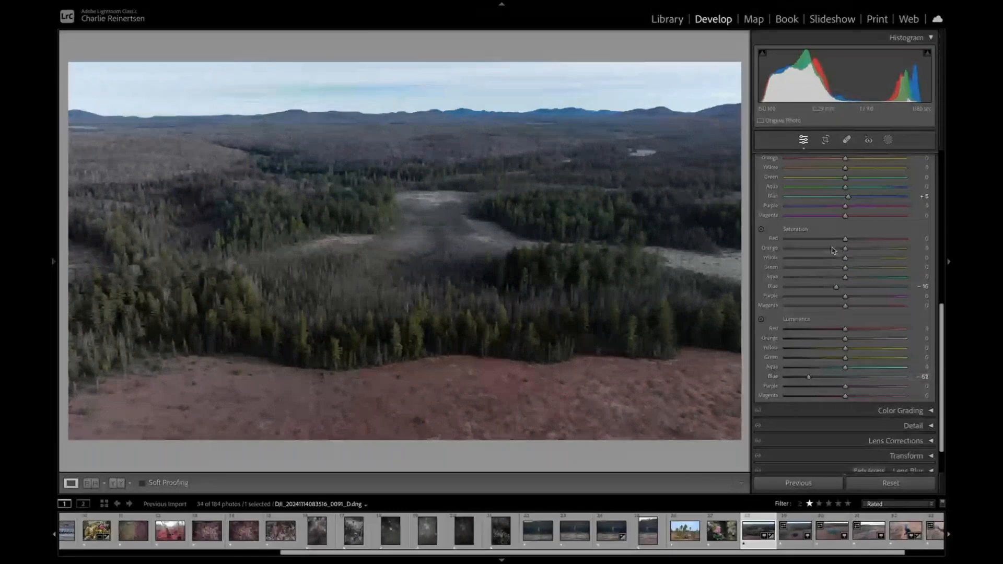
Step: Try recovering the forest photo's sky by lowering Highlights to -75, and reset the value
scroll(832, 250, "up", 10)
left_click_drag(847, 279, 808, 281)
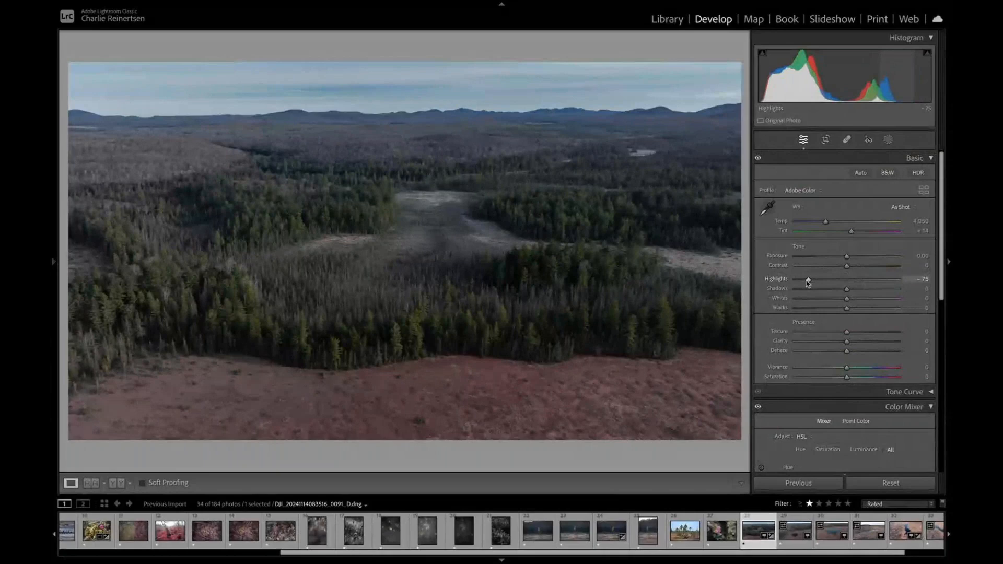
double_click(808, 280)
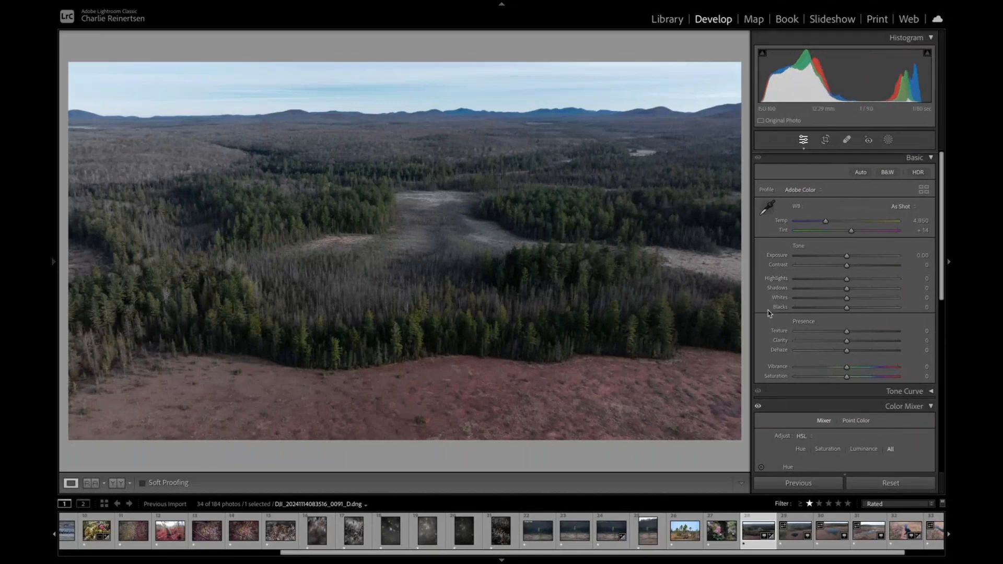
Step: Reduce the forest photo's Blue saturation further to -28 in the Color Mixer
scroll(811, 288, "down", 10)
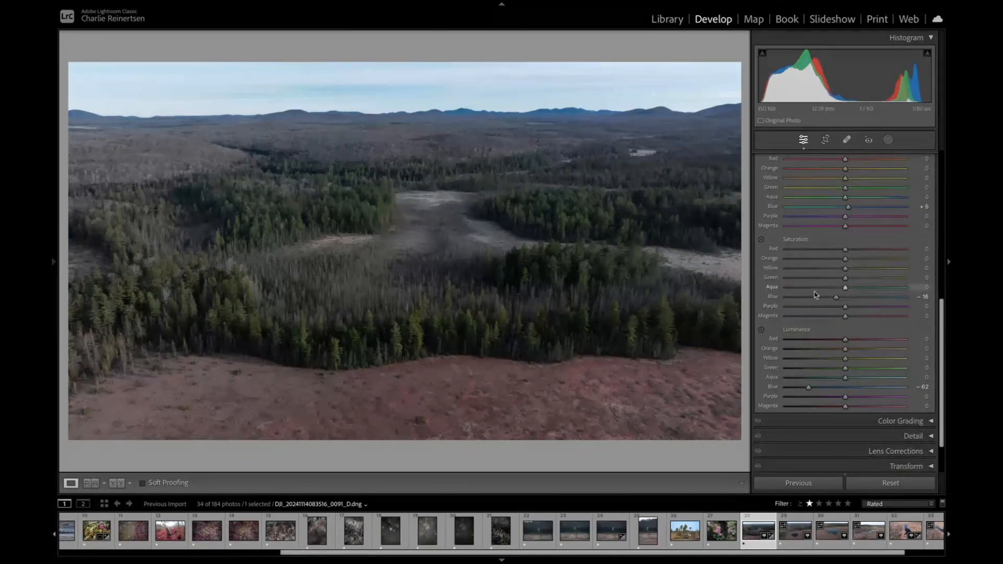
scroll(813, 294, "up", 2)
scroll(814, 294, "down", 2)
left_click_drag(839, 287, 833, 290)
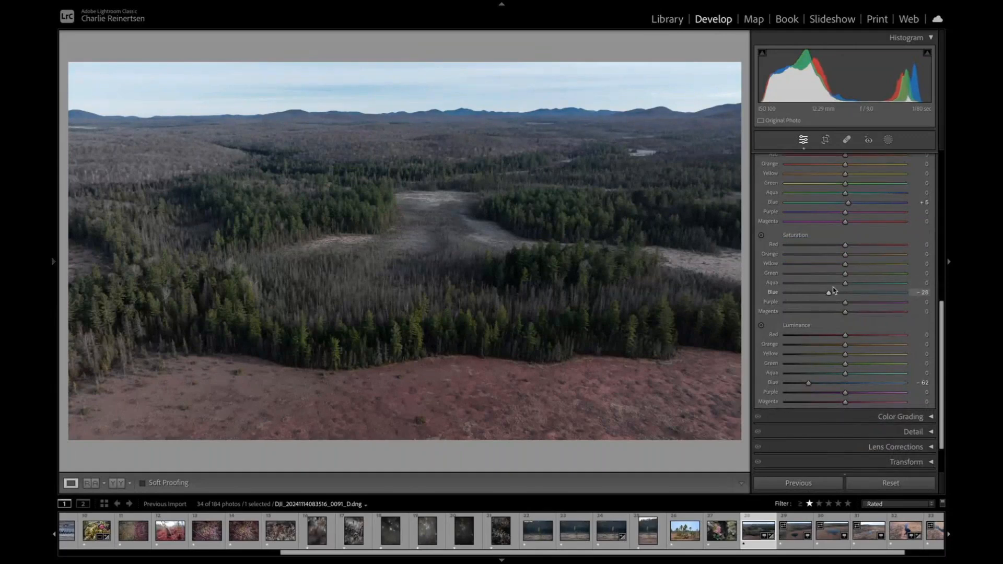
Step: Mask the sky of the forest photo and lower the mask's Exposure to -0.58
key("shift+w")
left_click(840, 180)
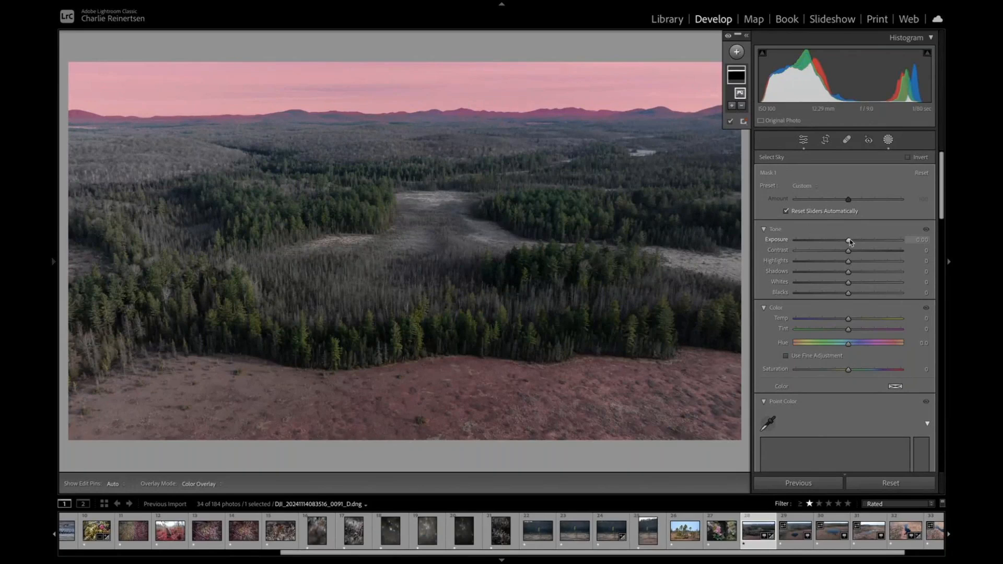
left_click_drag(851, 243, 842, 244)
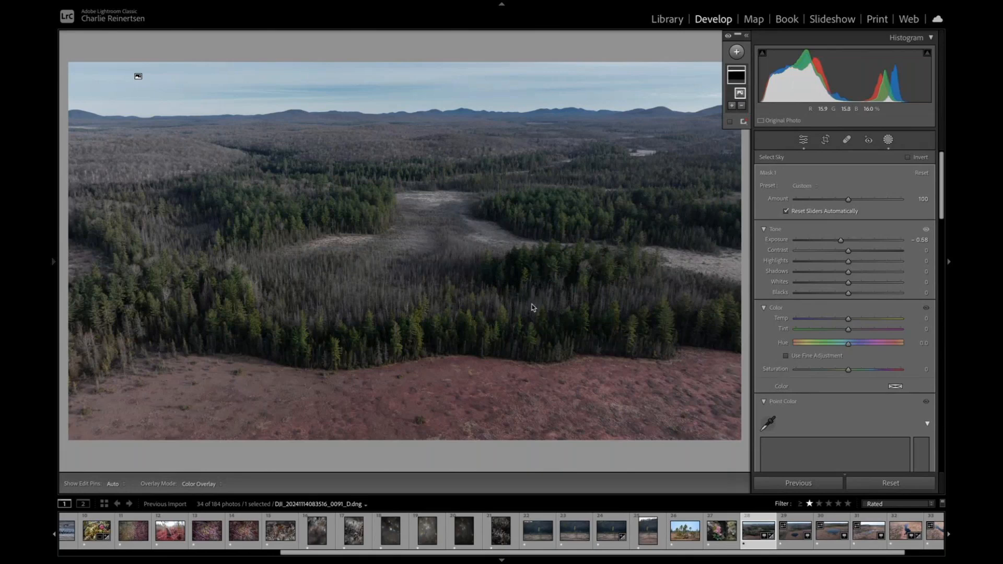
Step: Set the sky mask's Highlights to -19, Shadows to 47, Whites to 65 and Blacks to -70
left_click(822, 265)
left_click_drag(822, 268, 818, 269)
double_click(817, 261)
left_click_drag(848, 282, 812, 296)
mouse_move(847, 271)
left_mouse_down()
mouse_move(872, 272)
mouse_move(838, 262)
left_mouse_up()
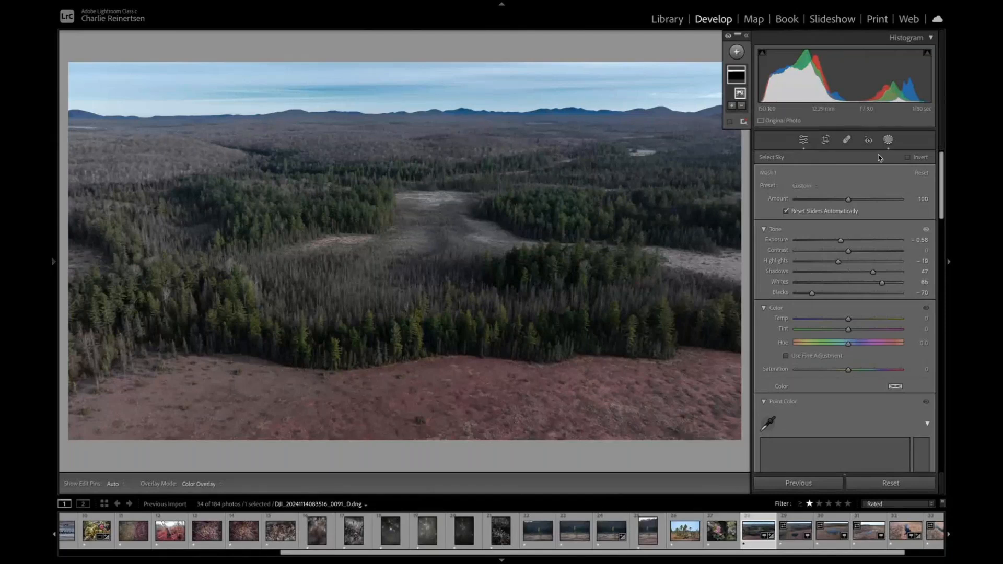
Step: Delete the sky mask and return to the global adjustments
mouse_move(731, 79)
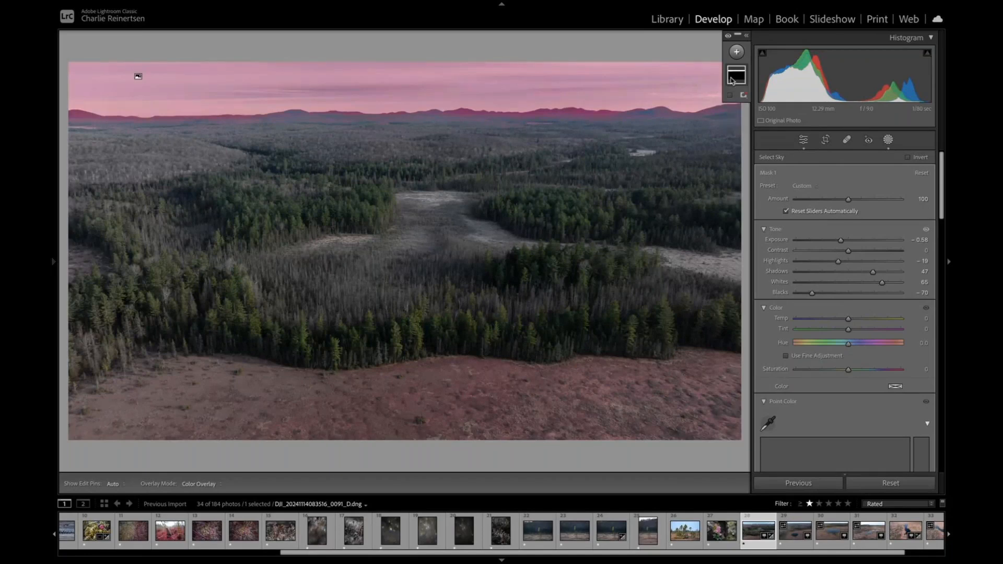
key("Delete")
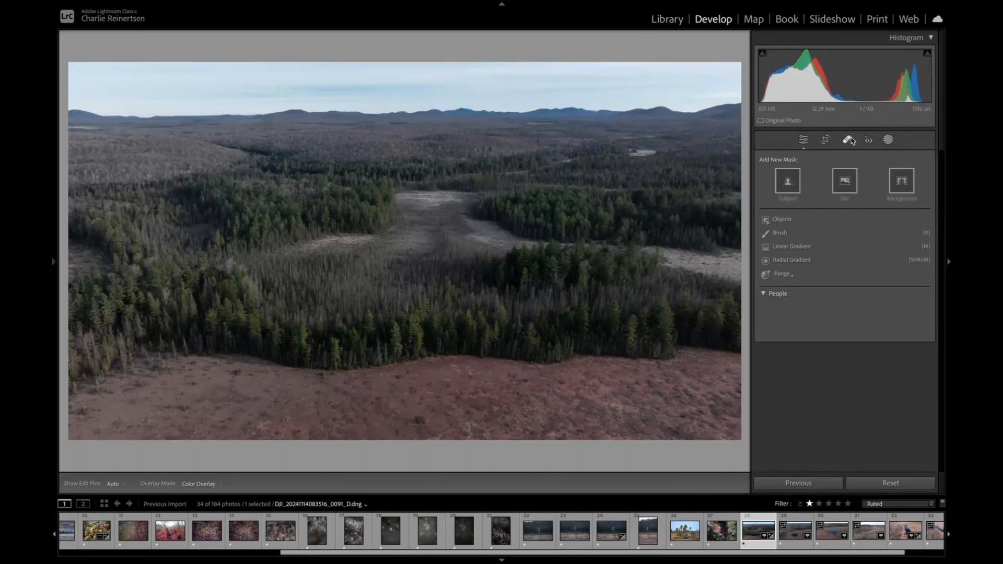
left_click(803, 140)
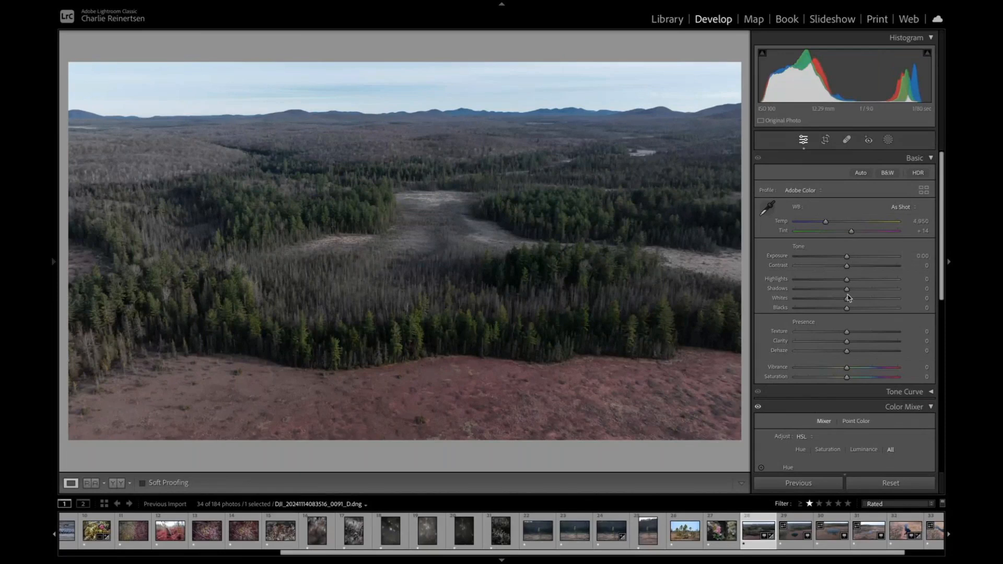
Step: Set the forest photo's Shadows to +37, Whites to +29 and Blacks to -11, and try Highlights at -37 before resetting them
mouse_move(847, 298)
left_mouse_down()
mouse_move(865, 295)
mouse_move(834, 307)
mouse_move(865, 290)
left_mouse_up()
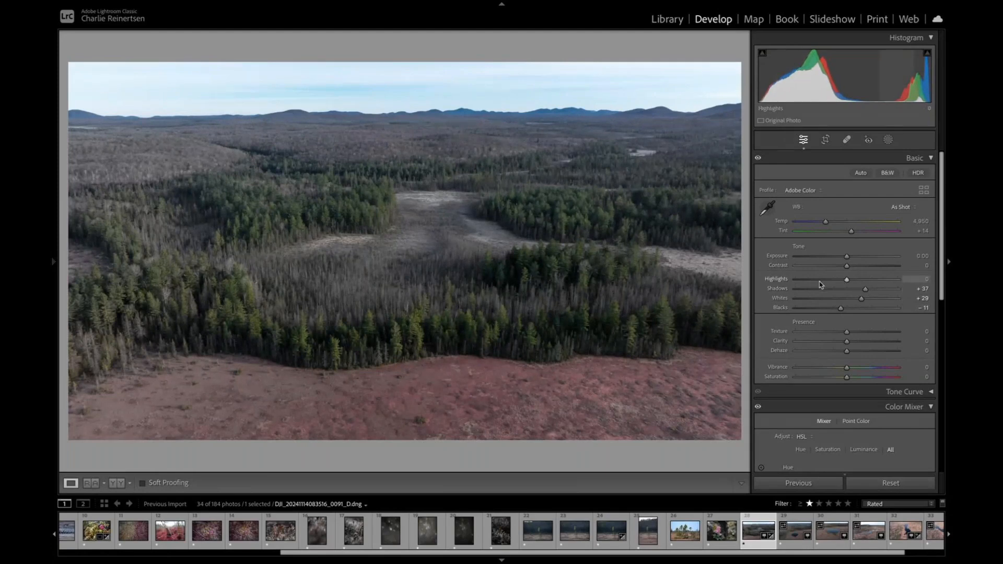
left_click(828, 280)
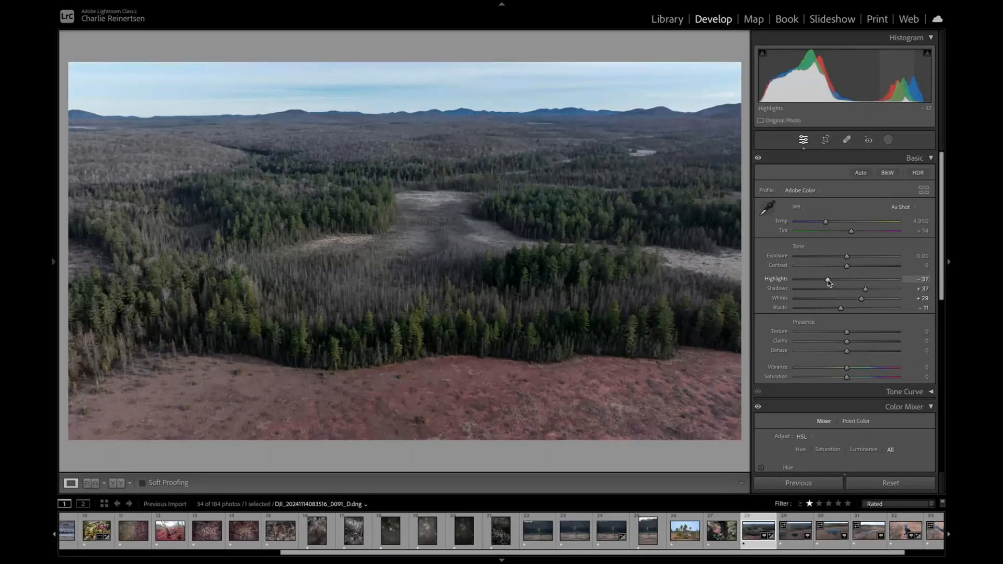
double_click(828, 280)
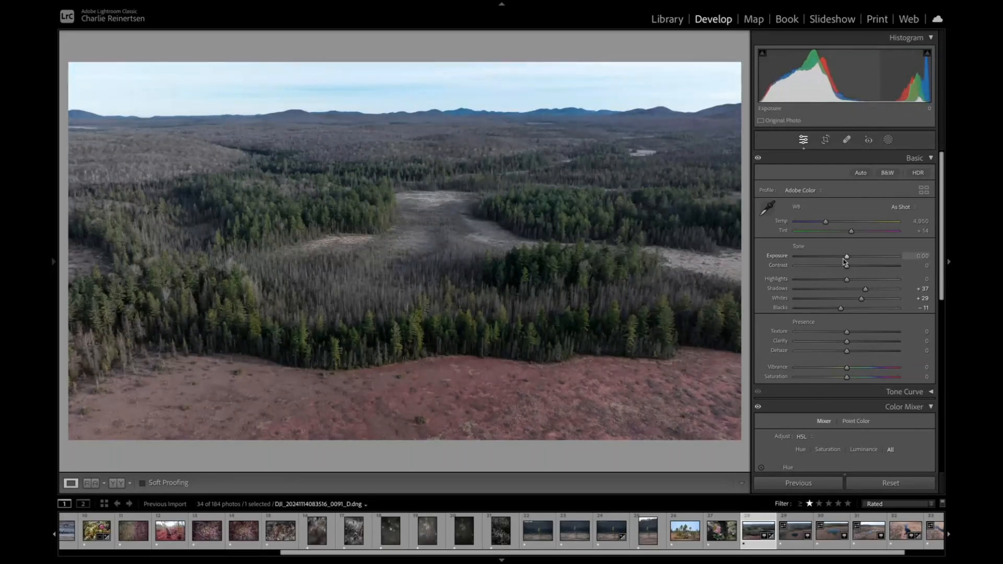
Step: Set the forest photo's Contrast to +9, Exposure to +0.30, Whites to +19 and Highlights to -21
left_click_drag(844, 260, 847, 259)
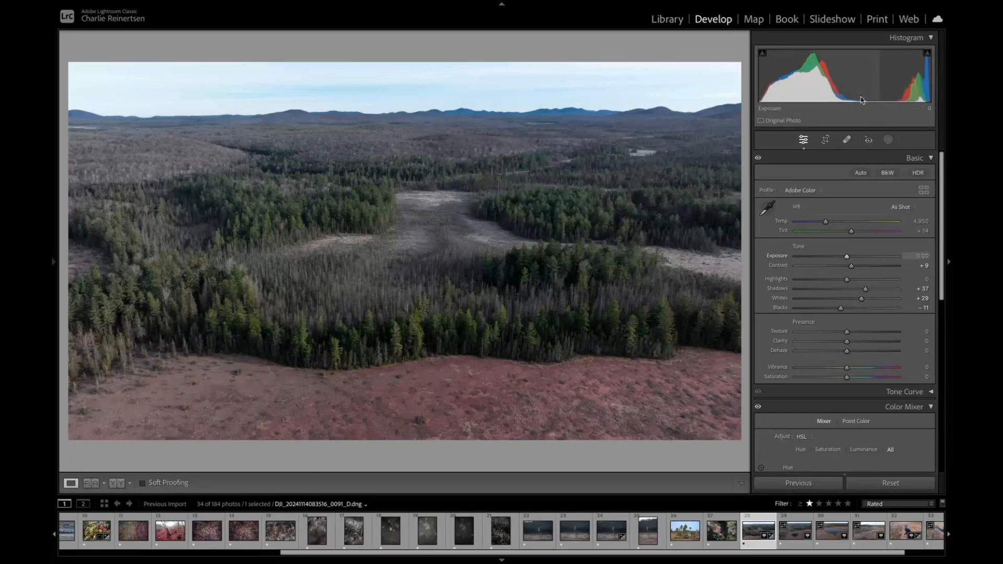
left_click_drag(847, 256, 852, 256)
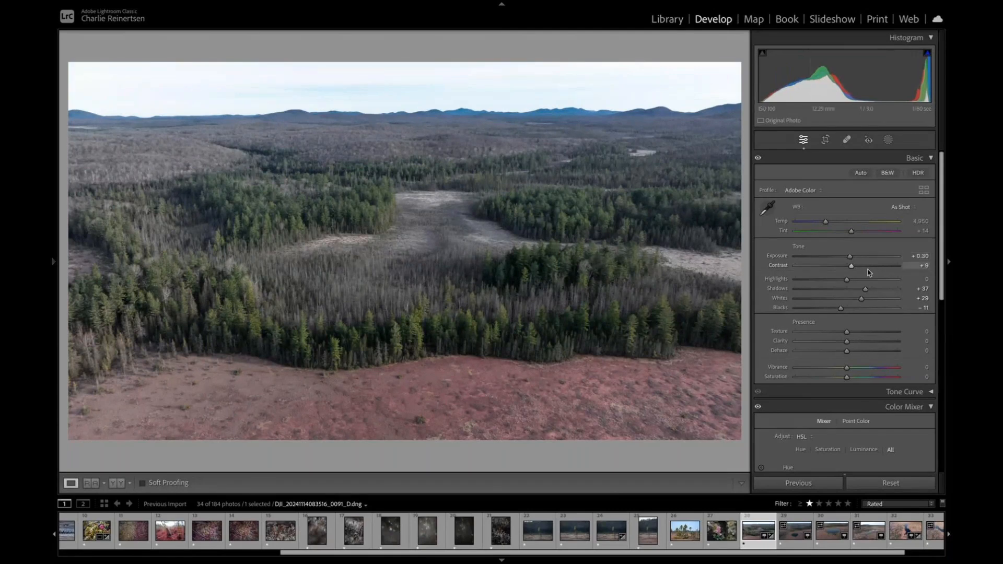
left_click_drag(862, 298, 836, 279)
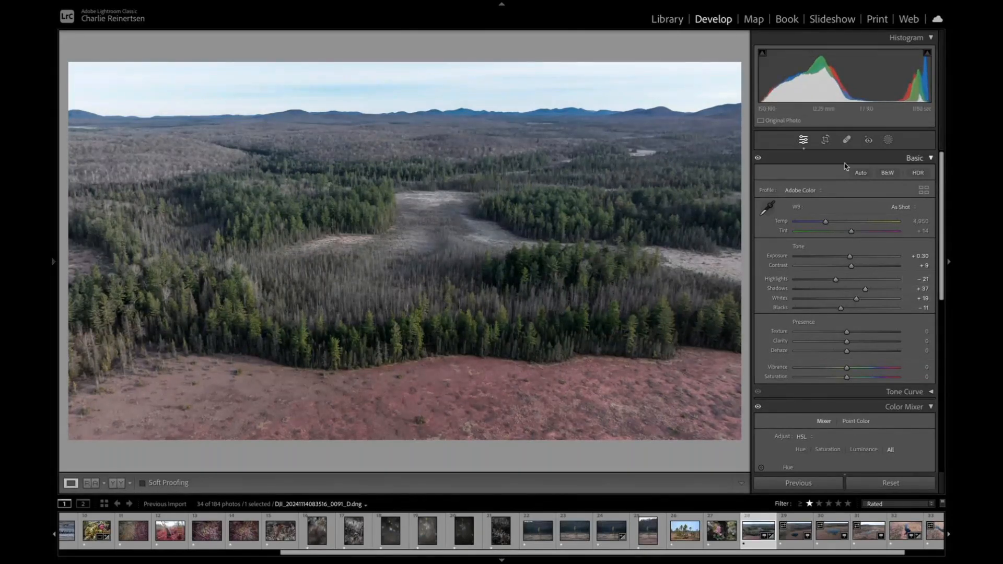
Step: Add a linear gradient mask that covers the red foreground and fades upward from the photo's lower edge to just below the horizon
left_click(888, 140)
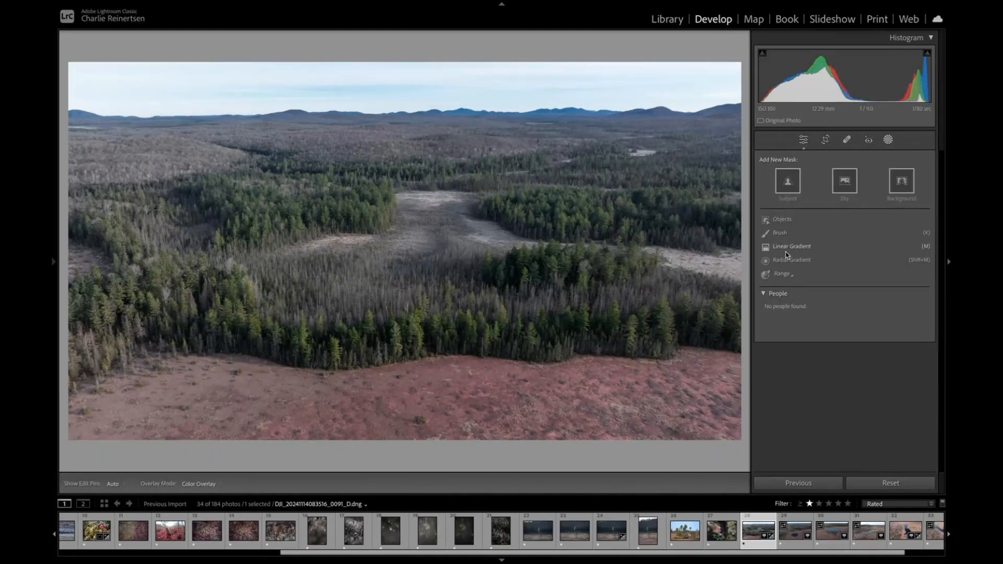
left_click(786, 250)
left_click_drag(450, 438, 447, 138)
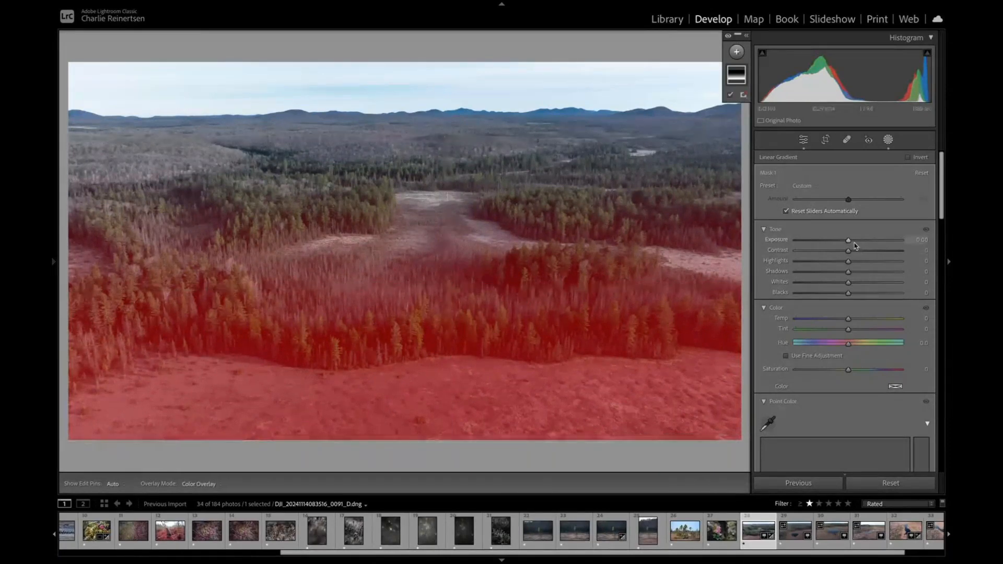
Step: Adjust the Exposure of the linear gradient mask over the red foreground, and deselect the mask
left_click_drag(848, 240, 855, 272)
left_click(732, 228)
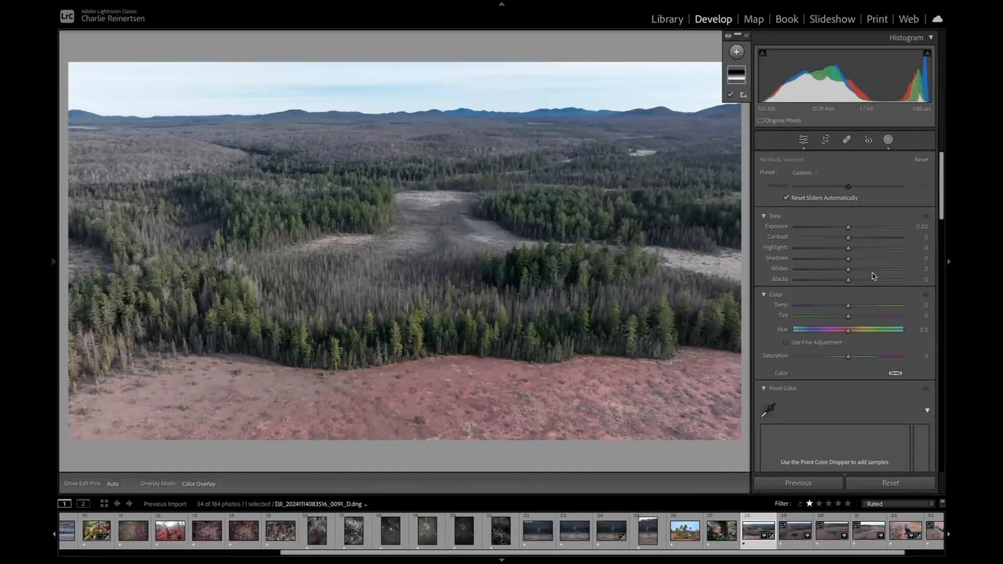
scroll(827, 306, "down", 5)
scroll(827, 306, "up", 5)
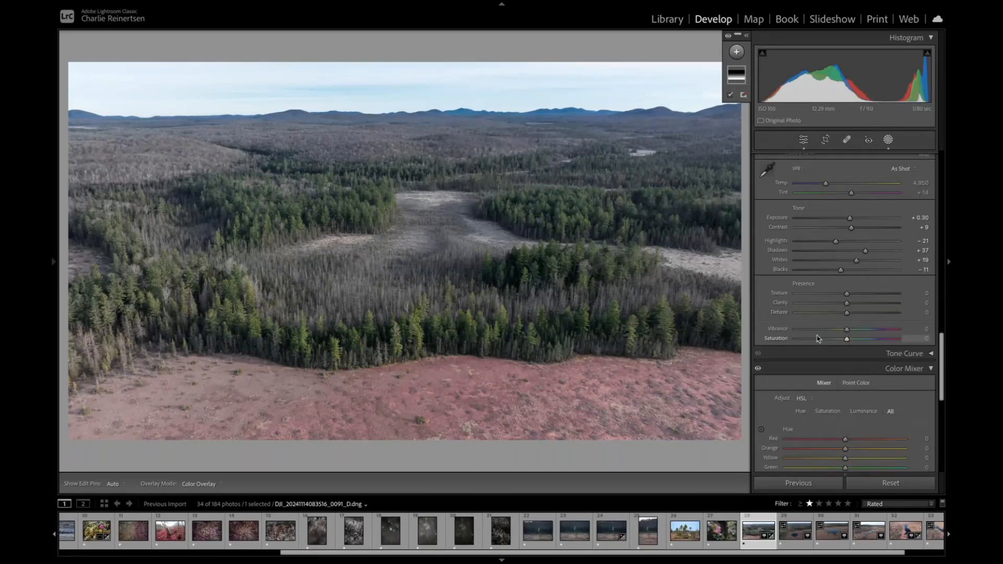
Step: Set the forest photo's Color Mixer Blue saturation to -27 and Blue luminance to -70
scroll(823, 324, "down", 5)
left_click_drag(827, 309, 829, 309)
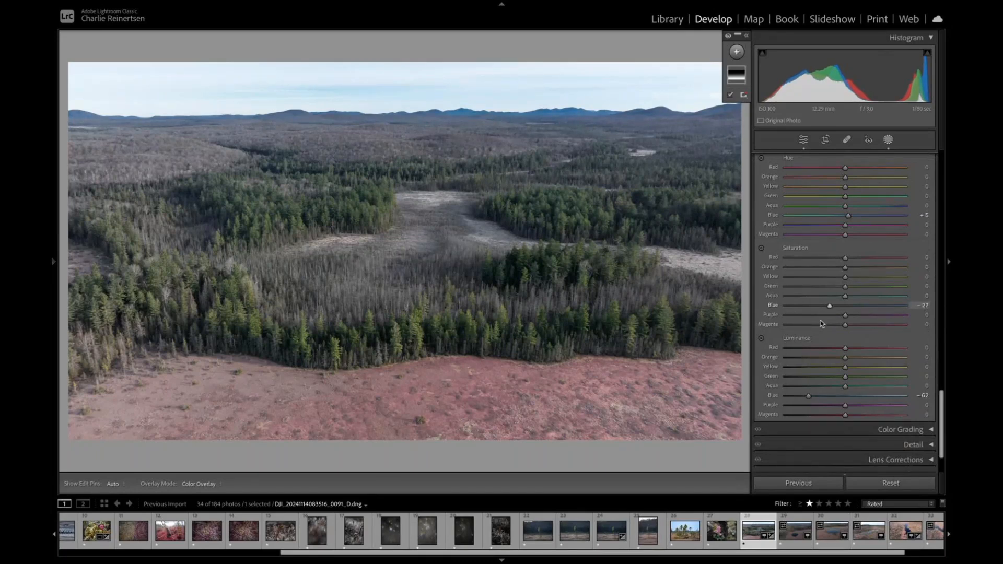
left_click_drag(808, 396, 803, 399)
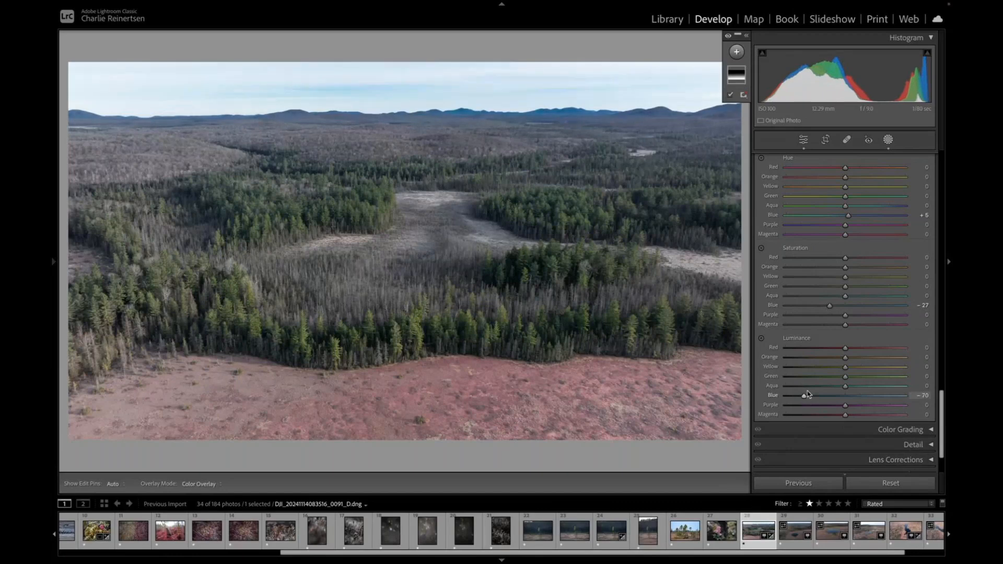
Step: Add a Select Sky mask to the forest photo, set its Exposure to -0.14 and Highlights to -4, and raise its Whites slightly
left_click(891, 140)
left_click(891, 140)
left_click(737, 52)
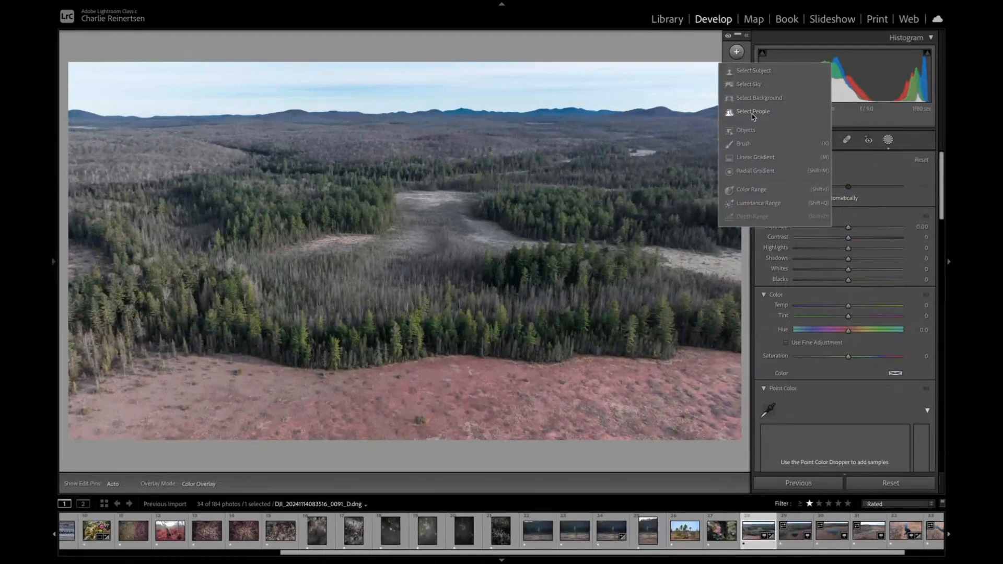
left_click(748, 84)
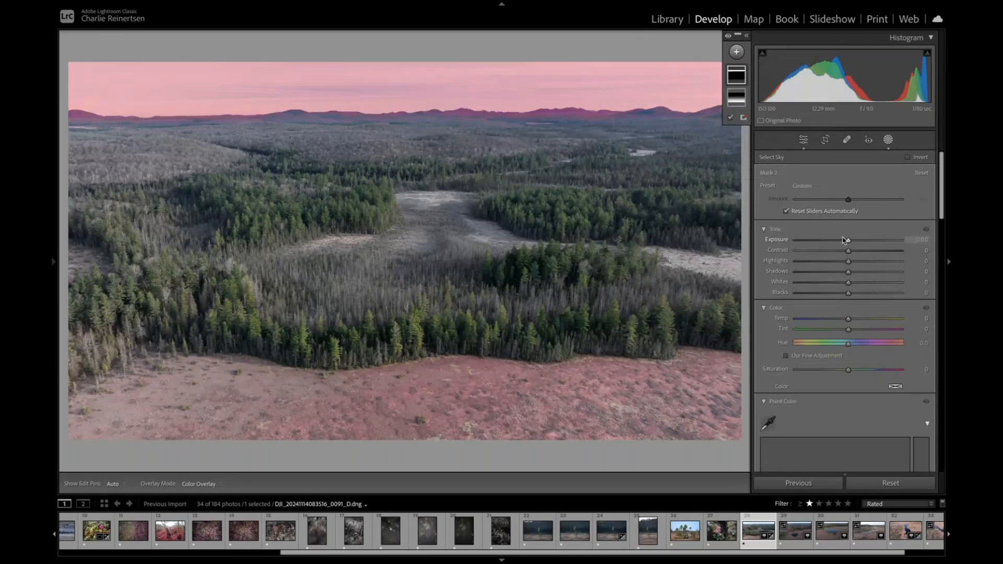
left_click_drag(844, 240, 846, 266)
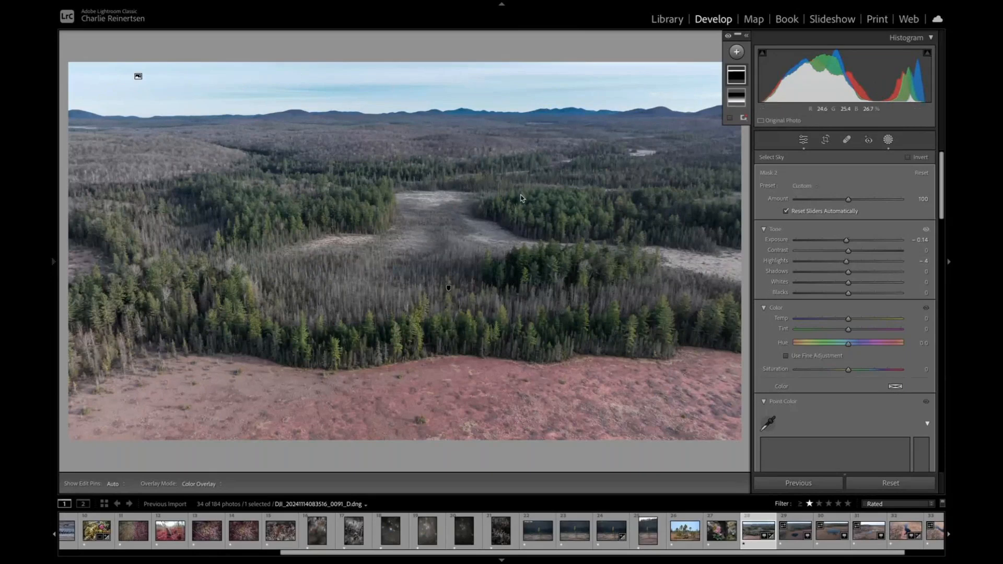
left_click_drag(848, 282, 854, 285)
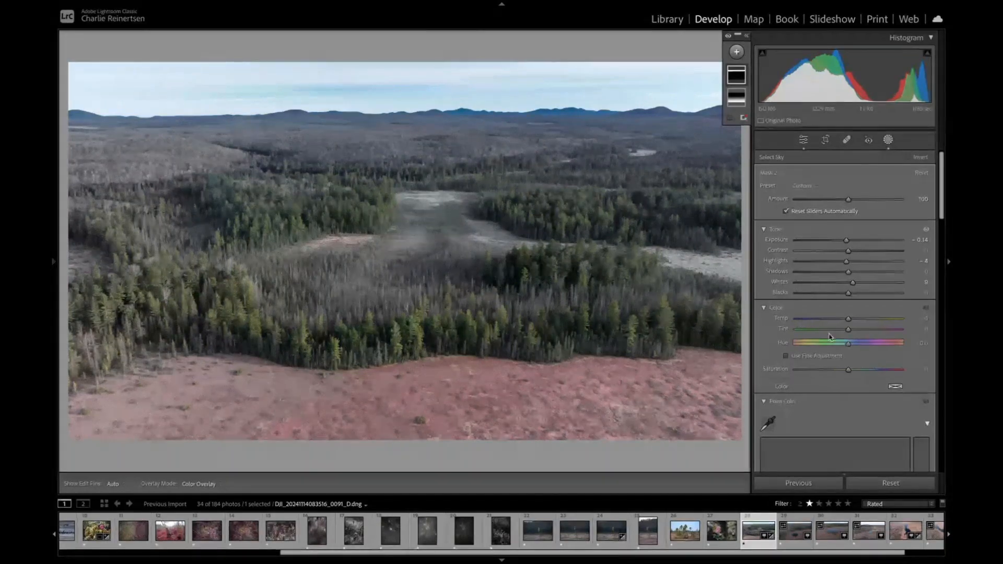
scroll(789, 325, "down", 15)
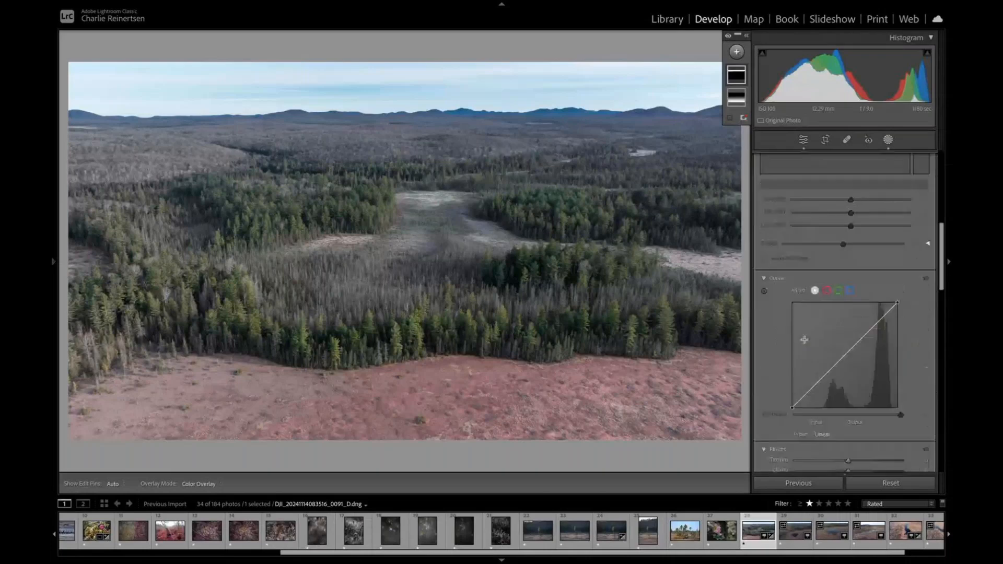
scroll(839, 280, "down", 1)
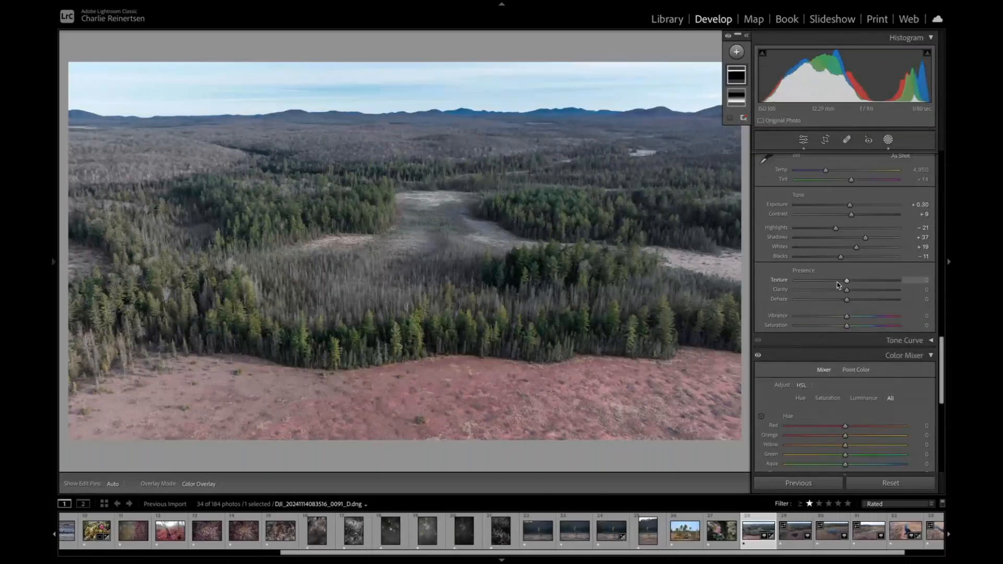
scroll(838, 284, "down", 15)
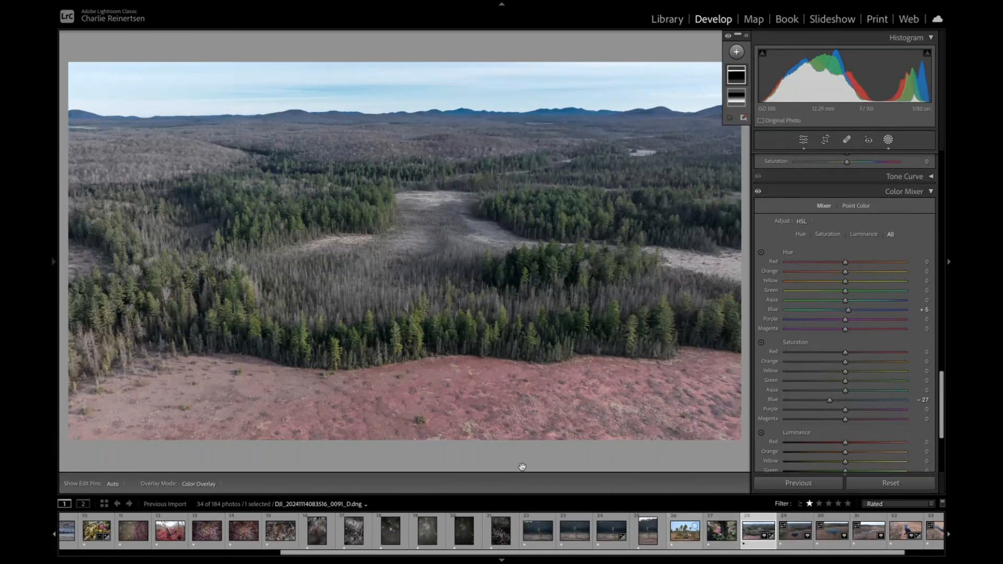
Step: Return to the Library grid and open the first photo, the bird on green moss, in Loupe view
left_click(654, 20)
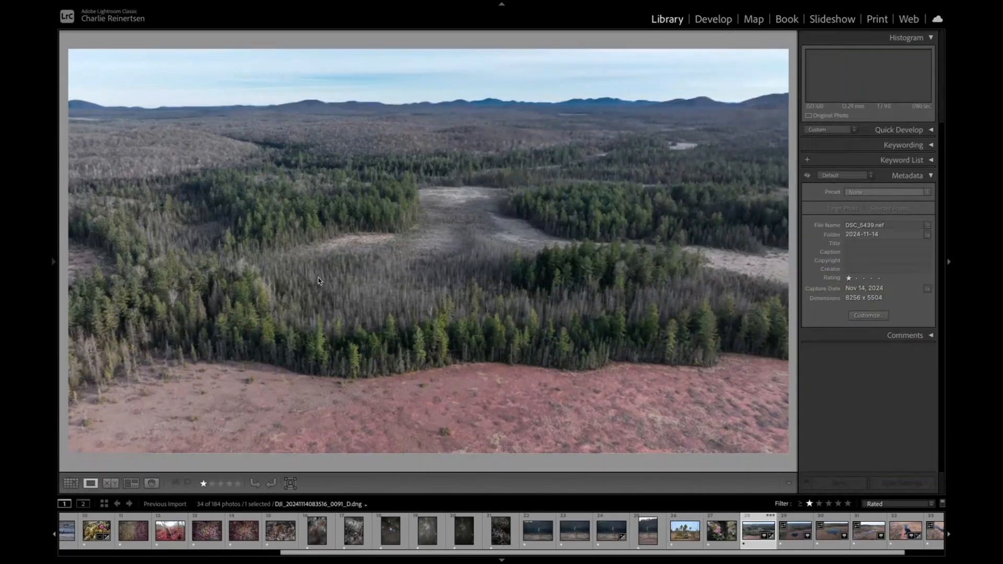
key("g")
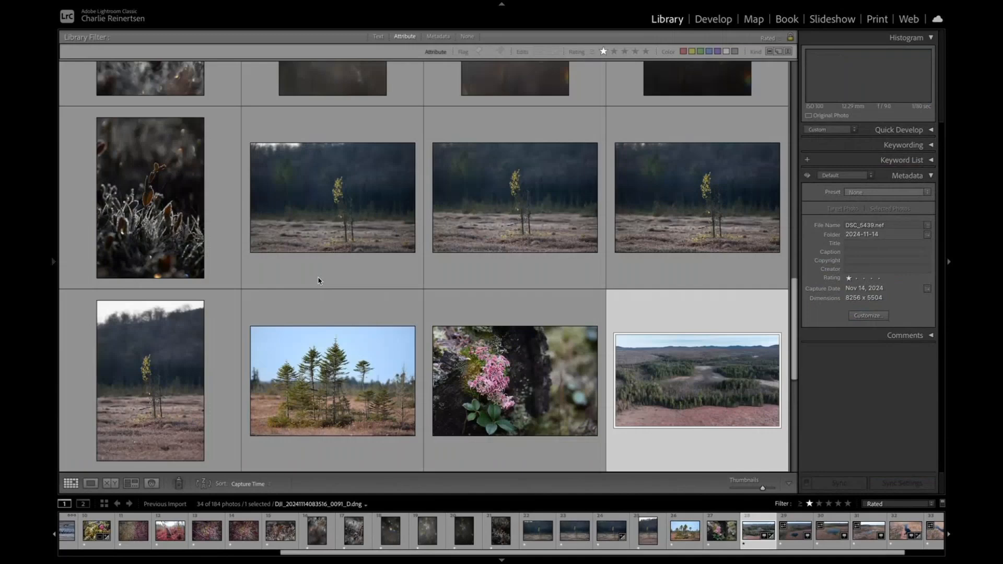
scroll(549, 274, "up", 5)
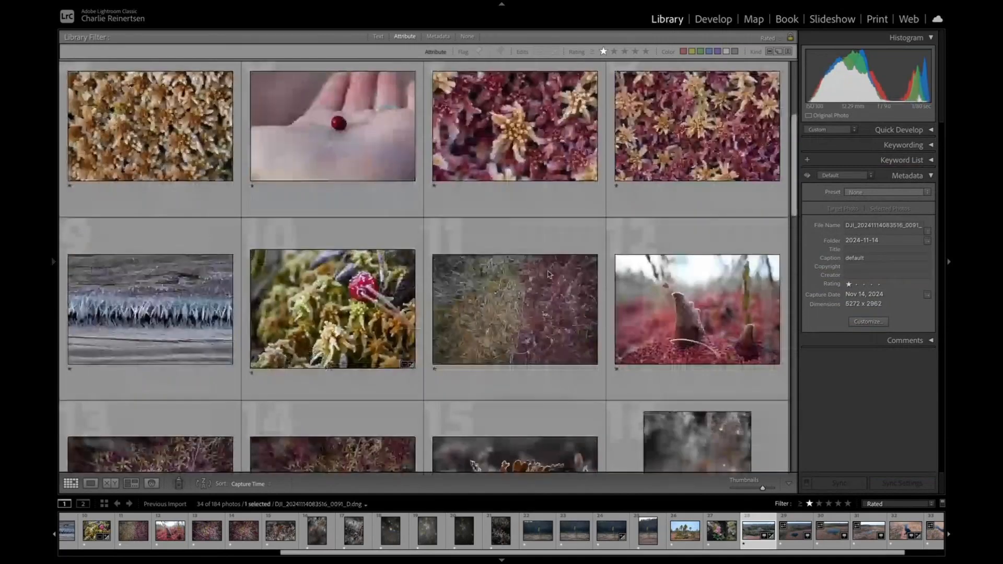
scroll(548, 274, "down", 8)
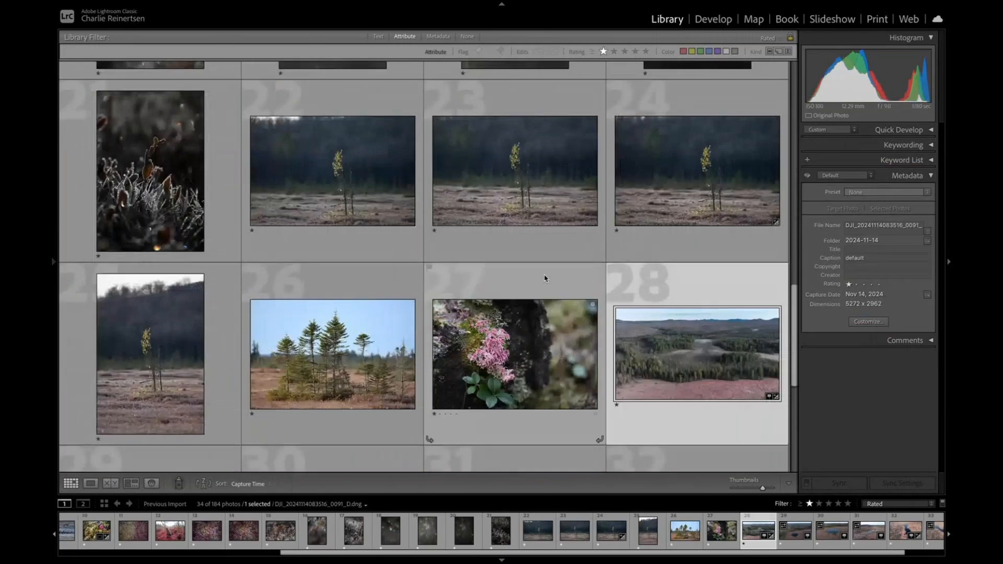
scroll(545, 279, "up", 10)
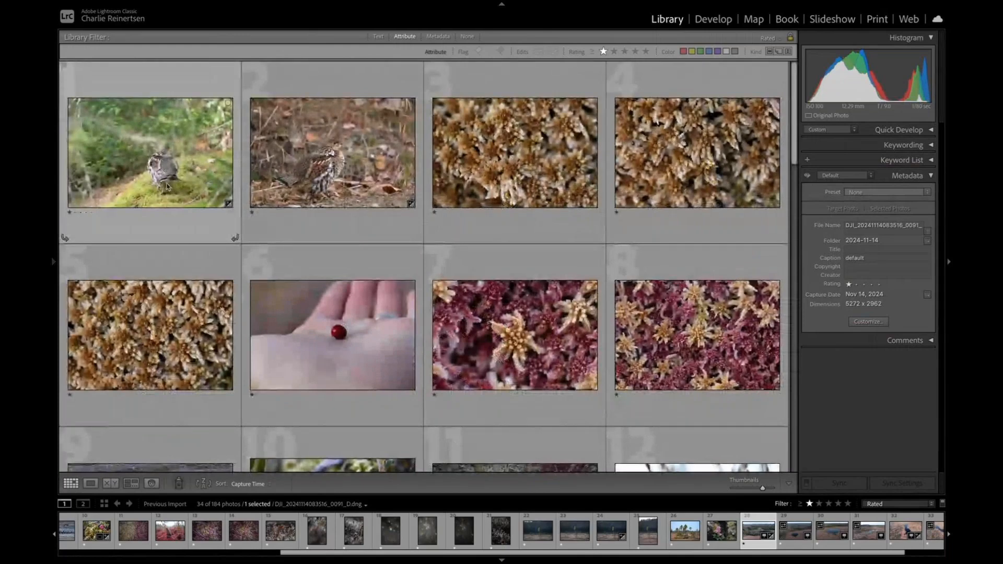
left_click(168, 186)
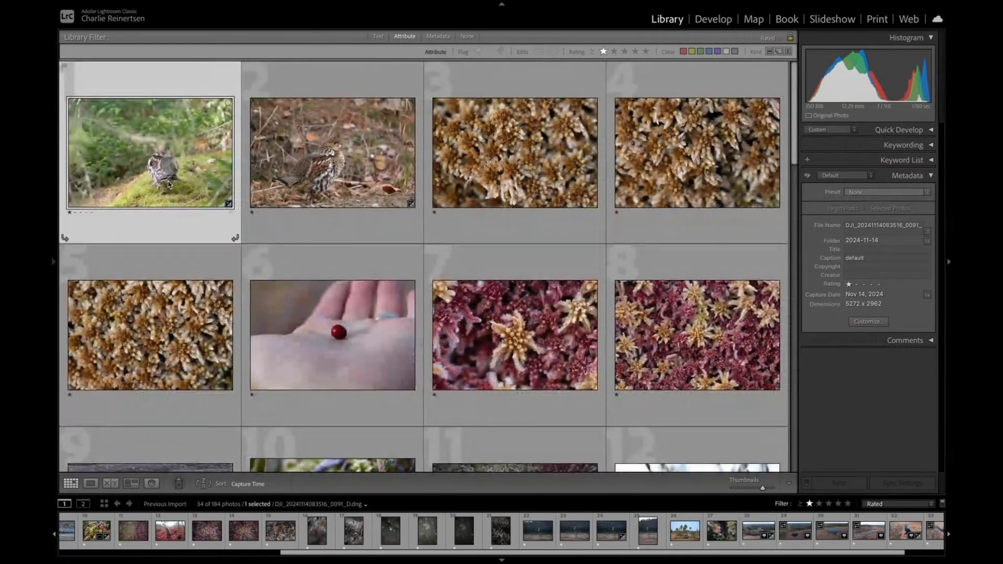
double_click(168, 185)
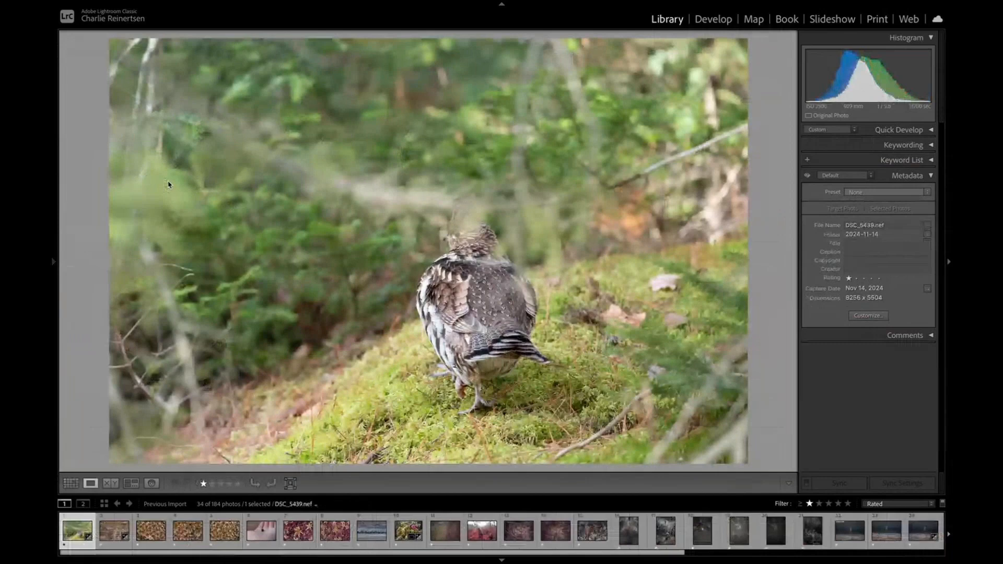
Step: Rate the photos of the bird among dry leaves and the red berry in a hand with two stars
key("Right")
key("2")
key("Right")
key("2")
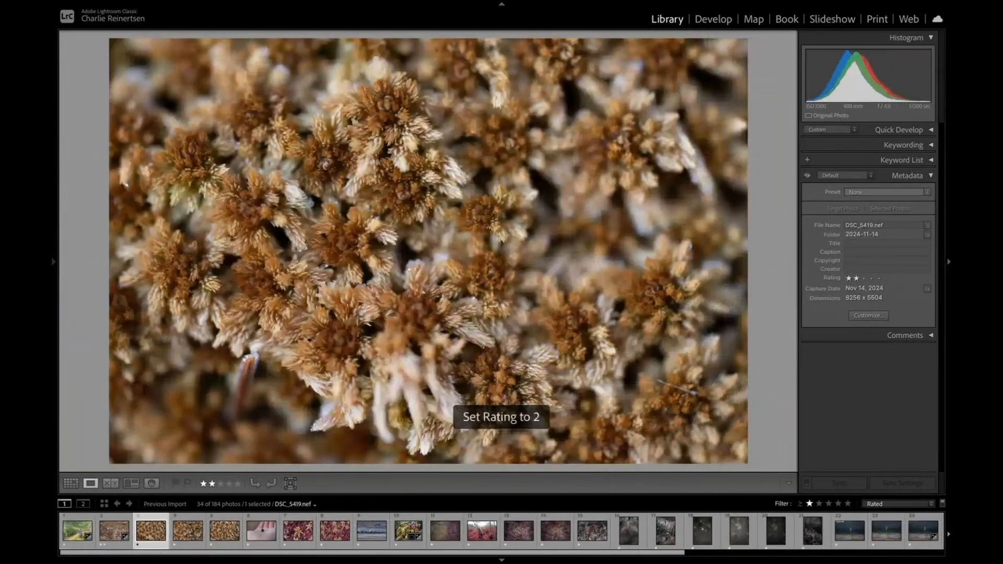
key("Right")
key("Right")
key("Right")
key("2")
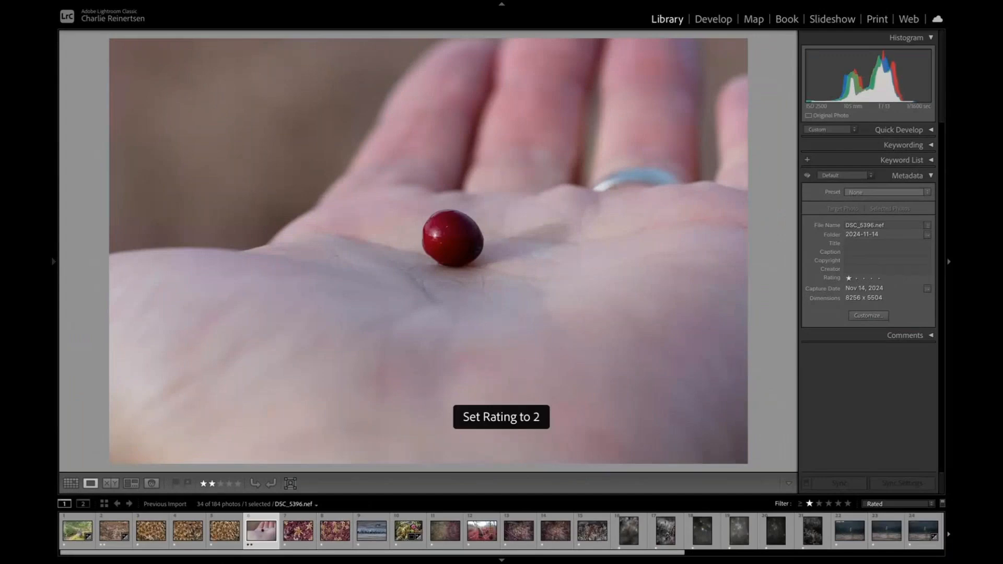
Step: Rate the wider photo of red and yellow frosted moss, DSC_5374.nef, with two stars
key("Right")
key("Right")
key("Right")
key("Left")
key("2")
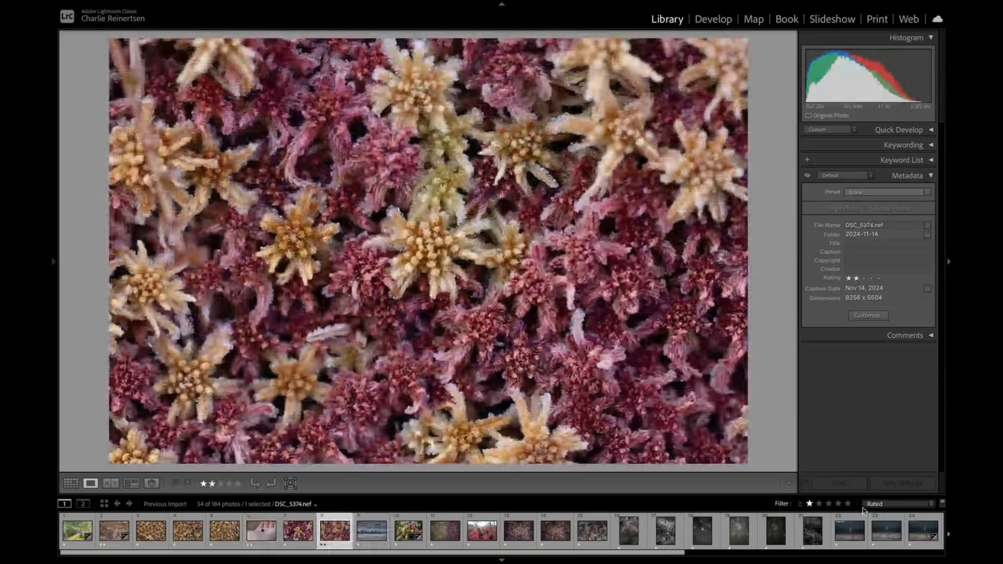
Step: Filter the photos to two stars and higher, and show them in the Library grid
left_click(908, 504)
left_click(850, 401)
left_click(819, 503)
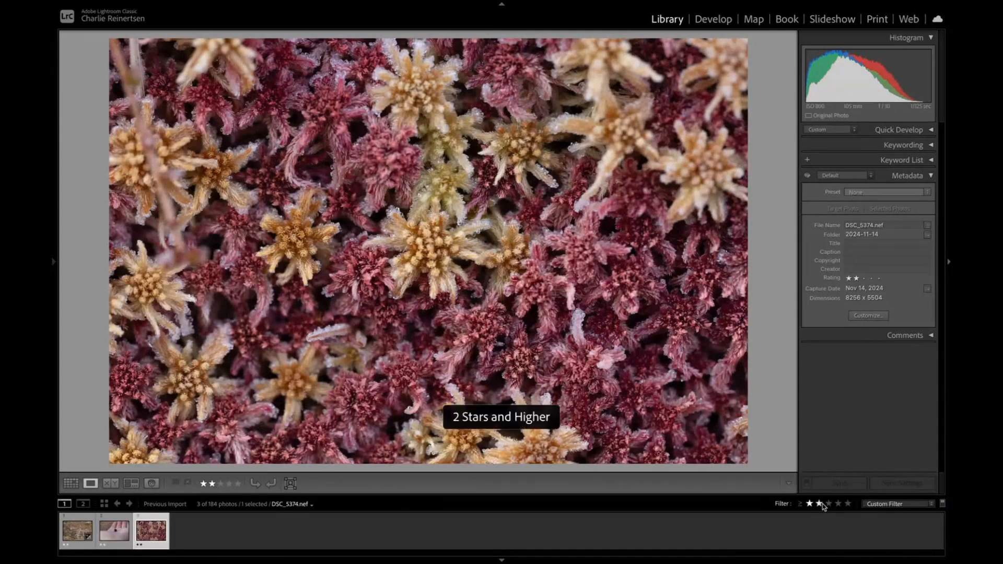
left_click(71, 483)
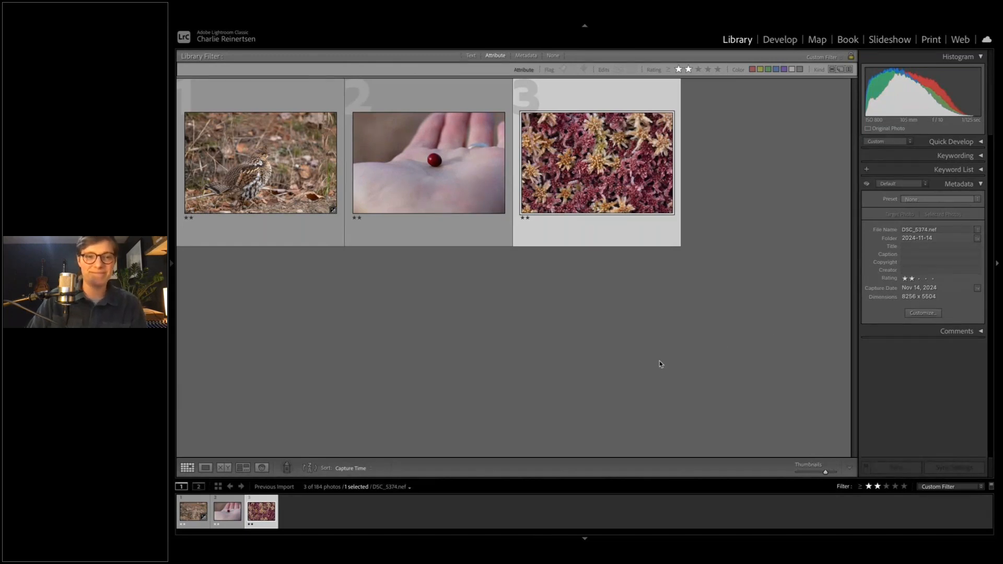
Step: Open the red and yellow moss photo in Develop and set Whites to +55, Blacks to +26, Highlights to -51, Contrast to +21 and Exposure to -0.20
double_click(631, 193)
key("d")
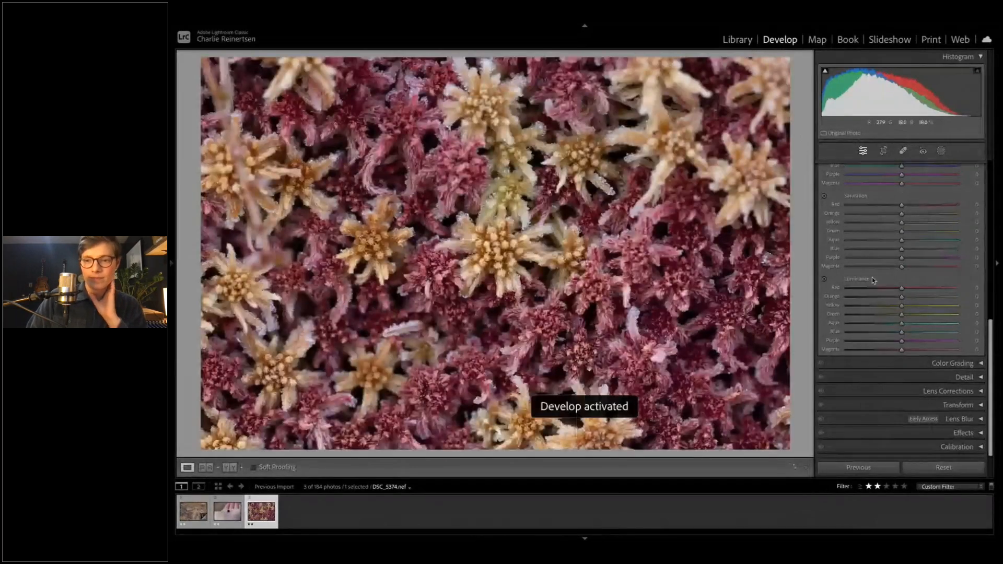
scroll(905, 277, "up", 10)
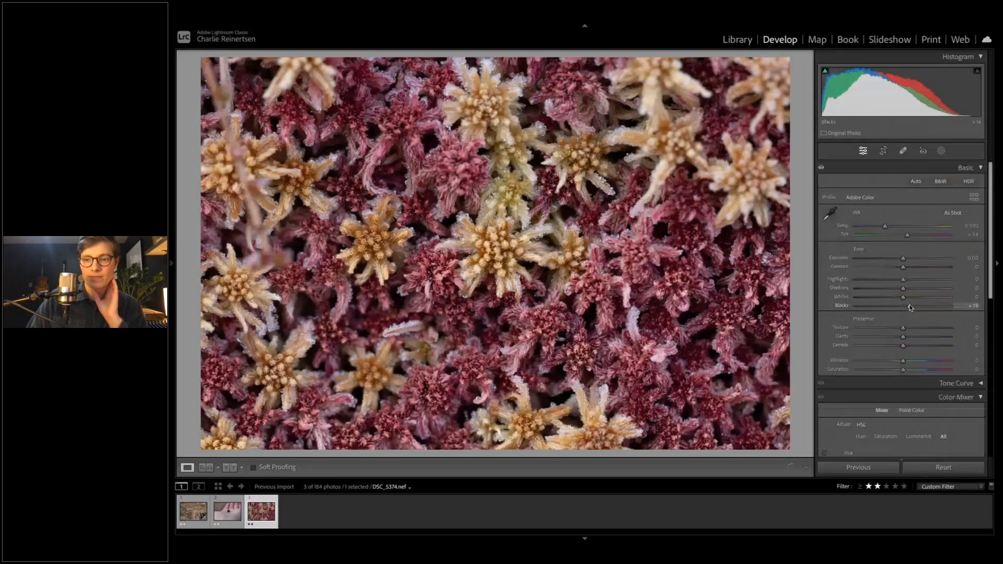
left_click_drag(910, 307, 929, 297)
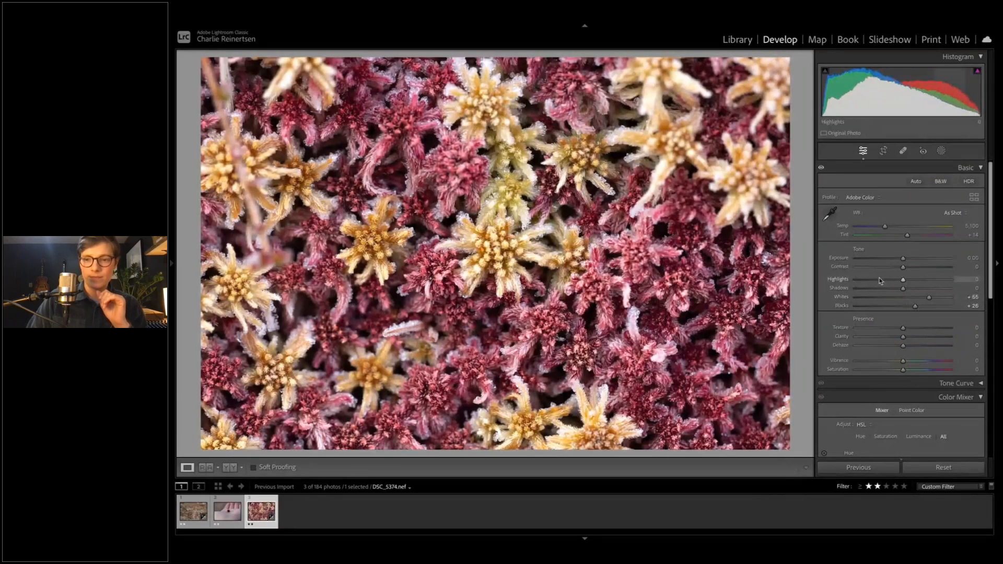
left_click_drag(903, 267, 912, 267)
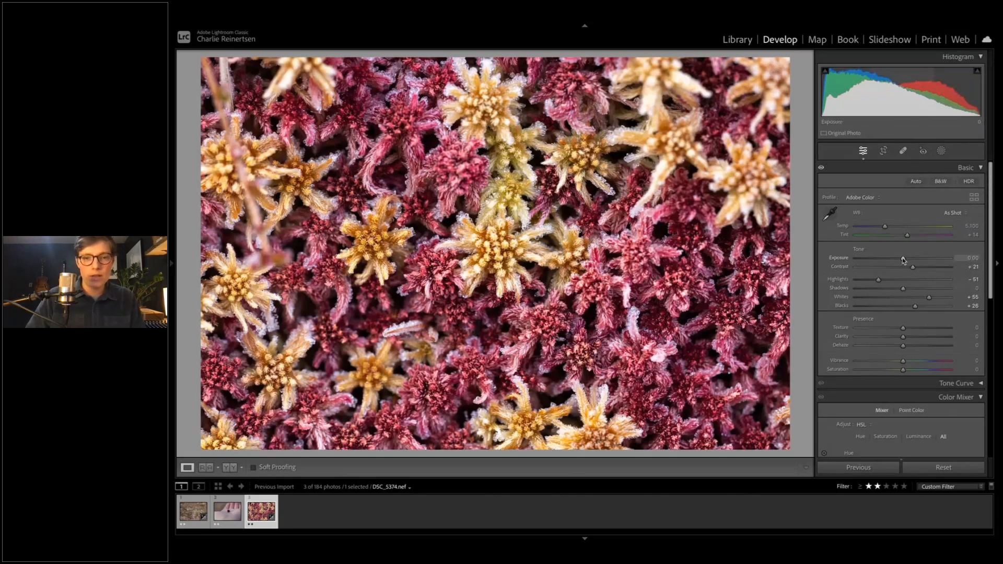
left_click_drag(903, 260, 901, 262)
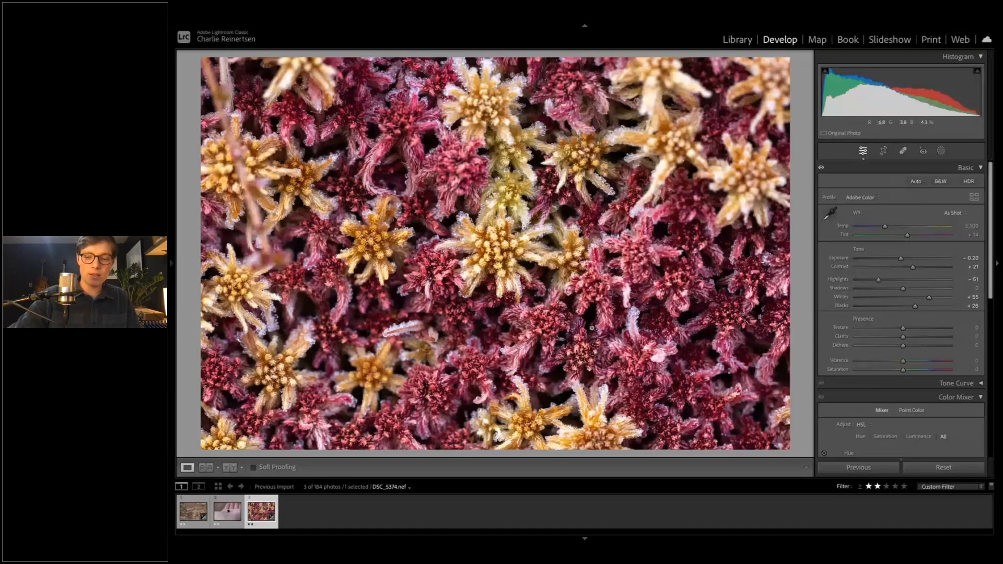
Step: Dim the computer's display brightness in stages to demonstrate its effect on the photo, and raise it back up
key("XF86MonBrightnessDown")
key("XF86MonBrightnessDown")
key("XF86MonBrightnessDown")
key("XF86MonBrightnessDown")
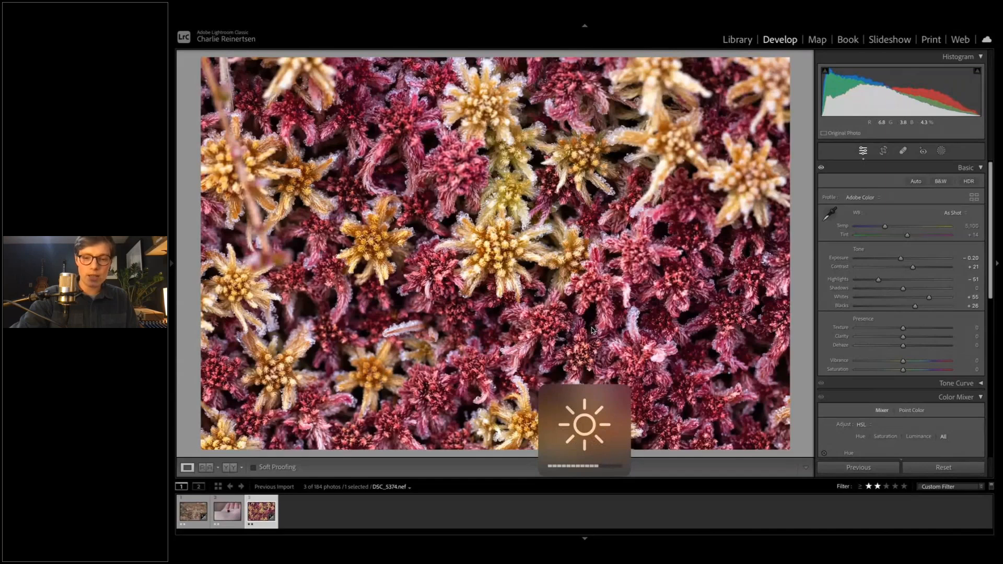
key("XF86MonBrightnessDown")
key("XF86MonBrightnessDown")
key("XF86MonBrightnessDown")
key("XF86MonBrightnessDown")
key("XF86MonBrightnessDown")
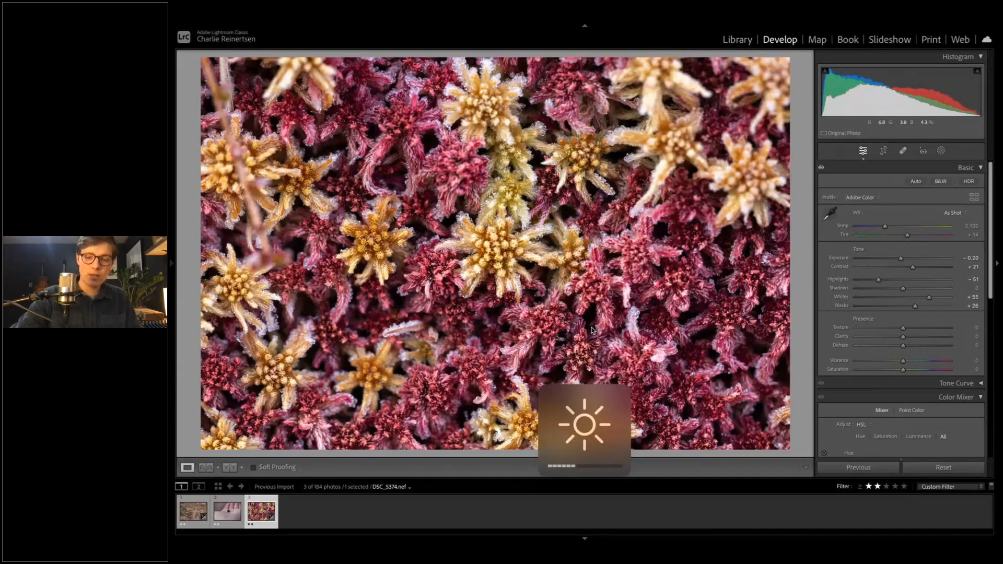
key("XF86MonBrightnessUp")
key("XF86MonBrightnessUp")
key("XF86MonBrightnessUp")
key("XF86MonBrightnessUp")
key("XF86MonBrightnessUp")
key("XF86MonBrightnessUp")
key("XF86MonBrightnessUp")
key("XF86MonBrightnessUp")
key("XF86MonBrightnessUp")
key("XF86MonBrightnessUp")
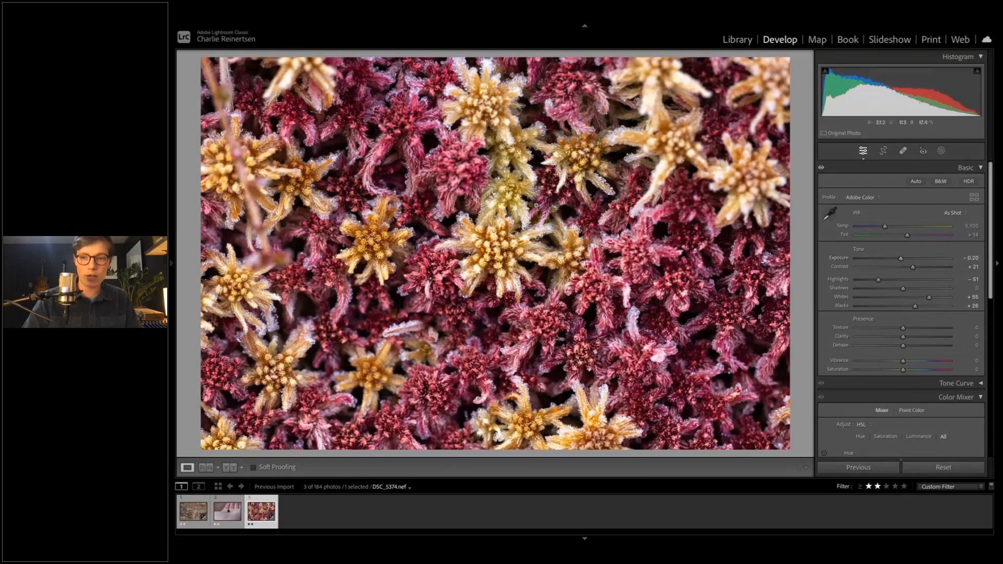
Step: Set the moss photo's Shadows to -6, and try Exposure at -0.35 before resetting it
left_click(897, 294)
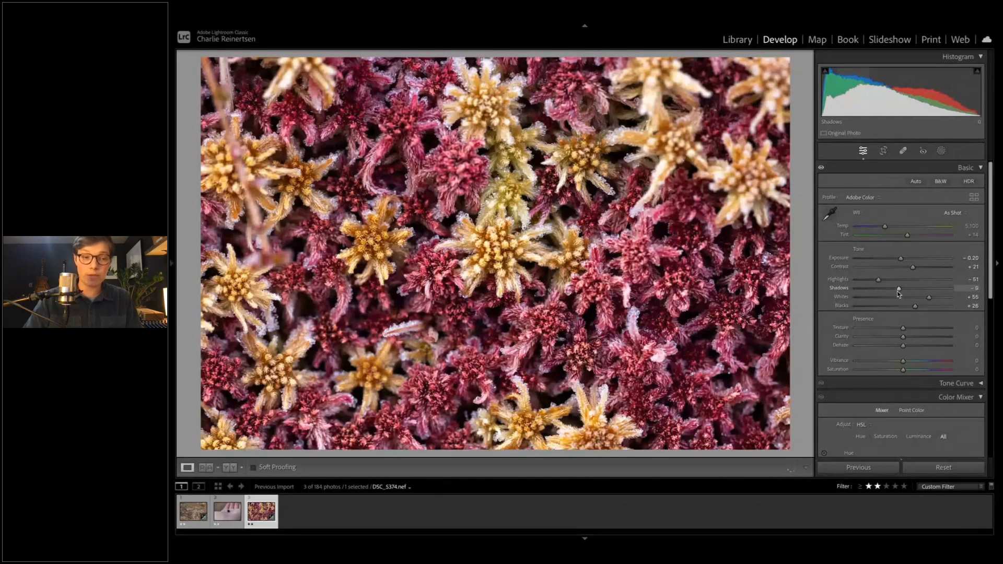
left_click_drag(899, 294, 899, 293)
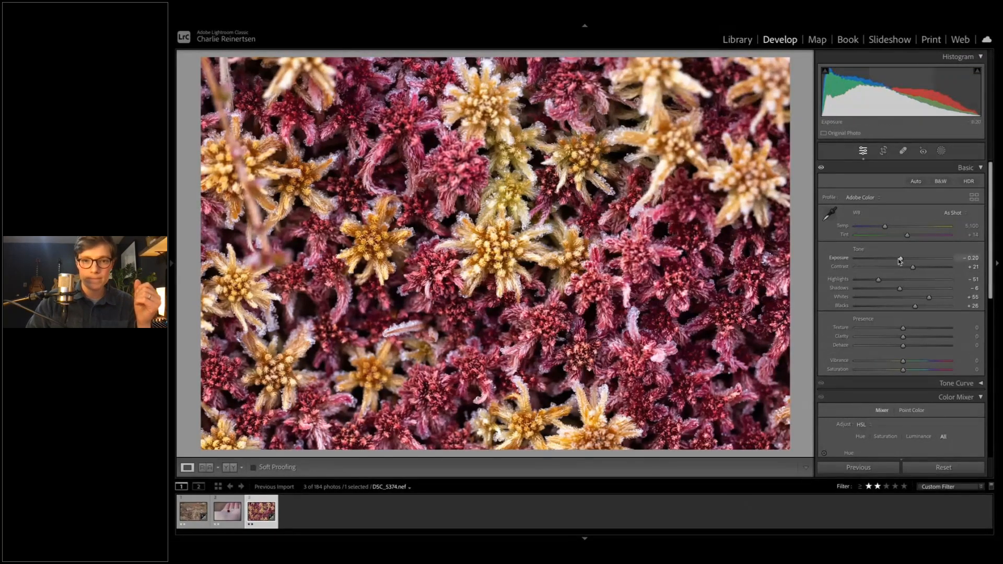
left_click_drag(900, 259, 898, 261)
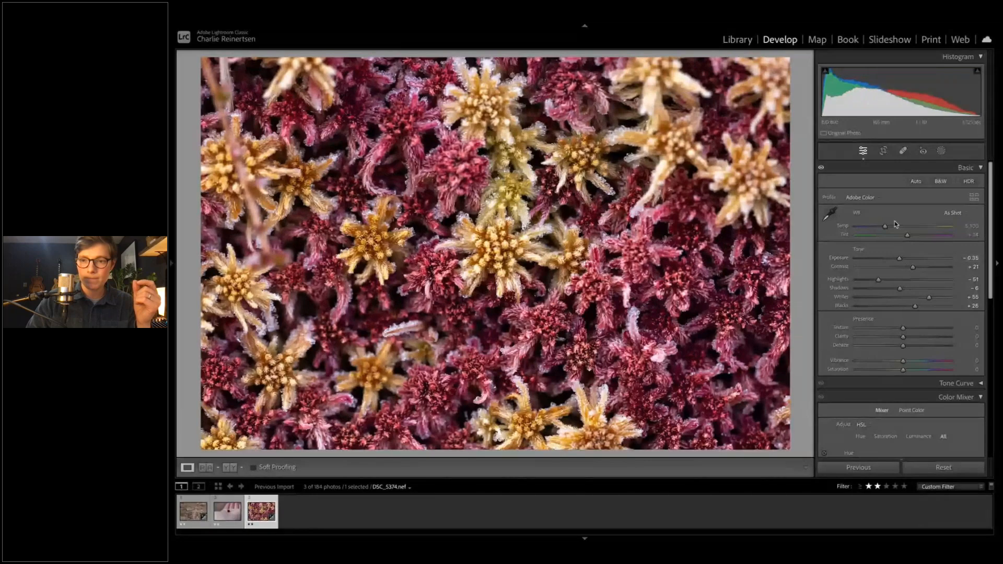
double_click(913, 257)
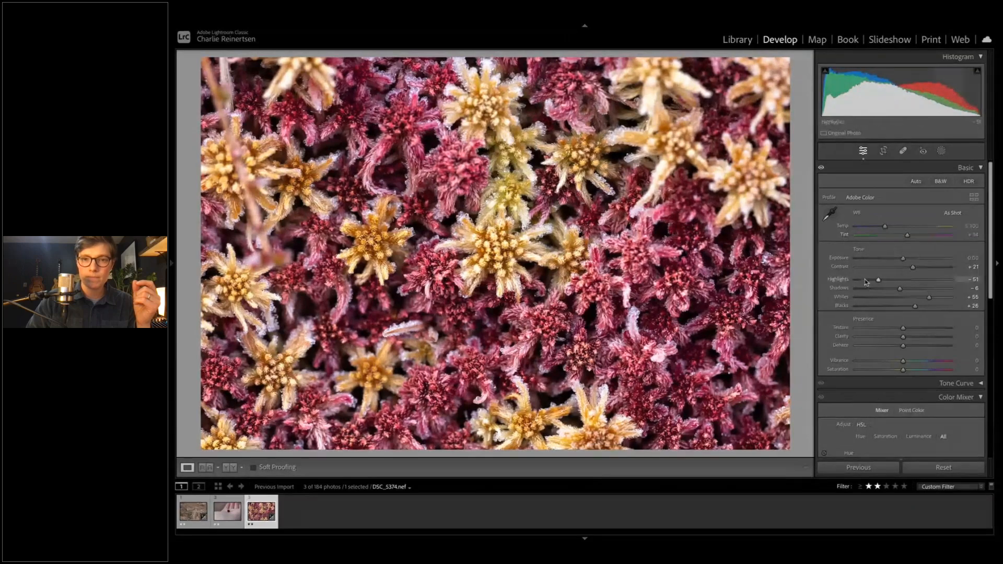
Step: Set the moss photo's Highlights to -68, Temp to 5,123 and Tint to +20
left_click_drag(866, 282, 870, 281)
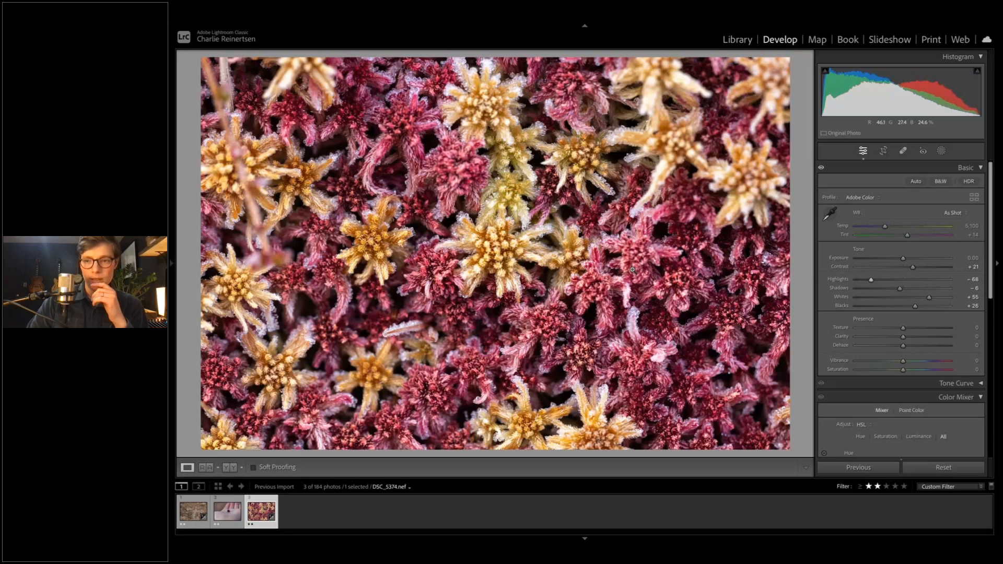
left_click_drag(884, 226, 911, 237)
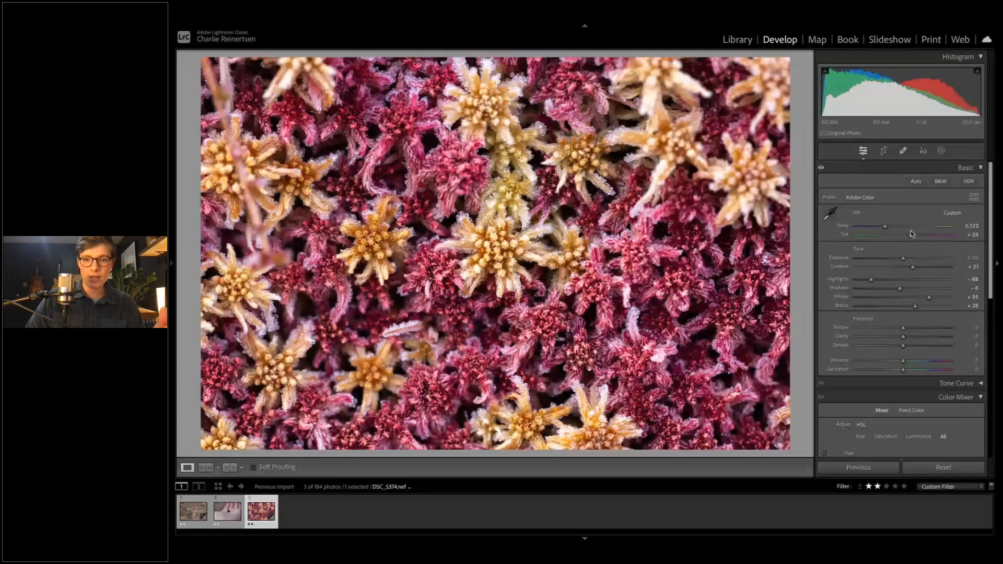
left_click_drag(911, 237, 908, 238)
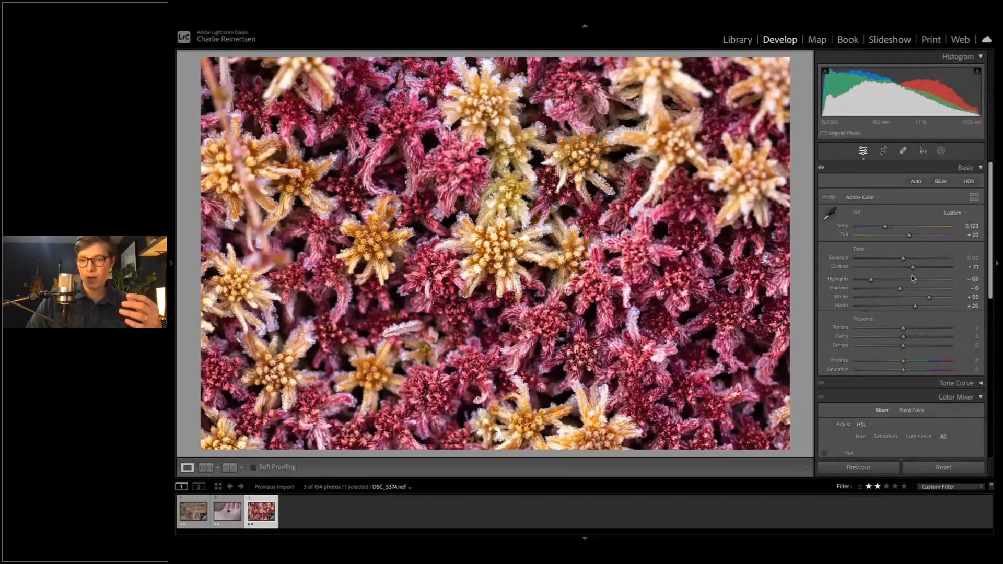
Step: Compare Highlights at -100 and -50 on the moss photo, and settle on -78
left_click_drag(889, 277, 856, 283)
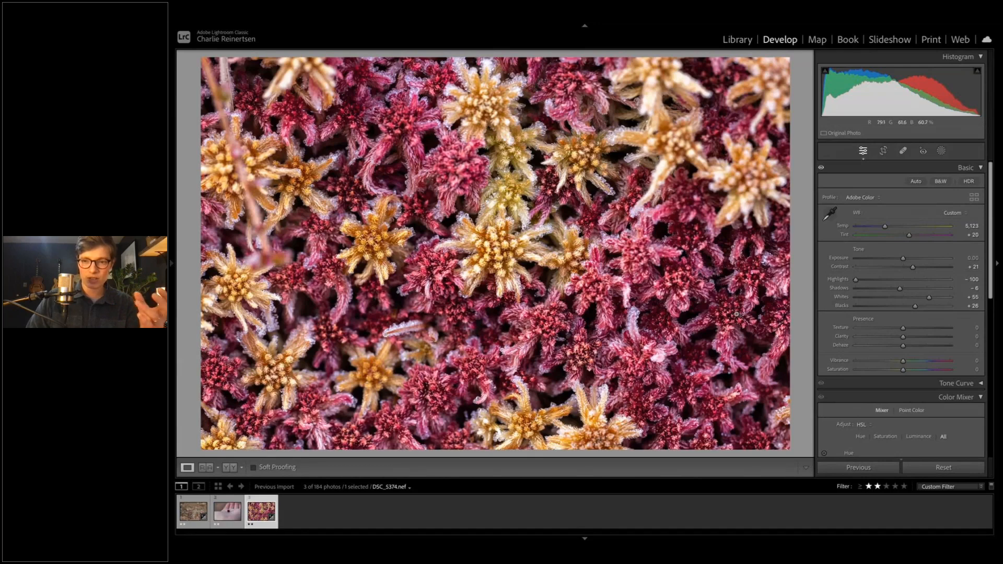
left_click(880, 281)
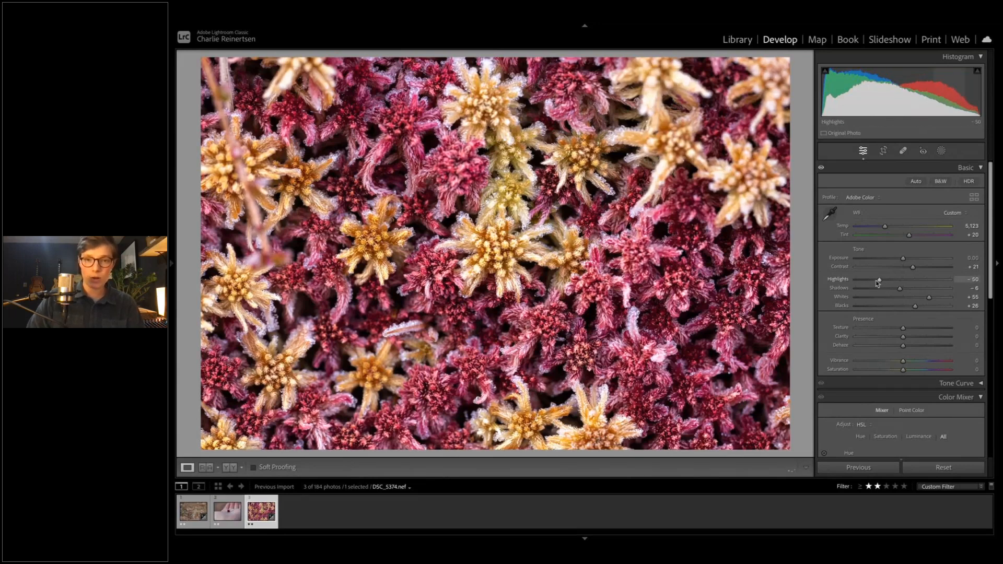
left_click_drag(878, 281, 867, 281)
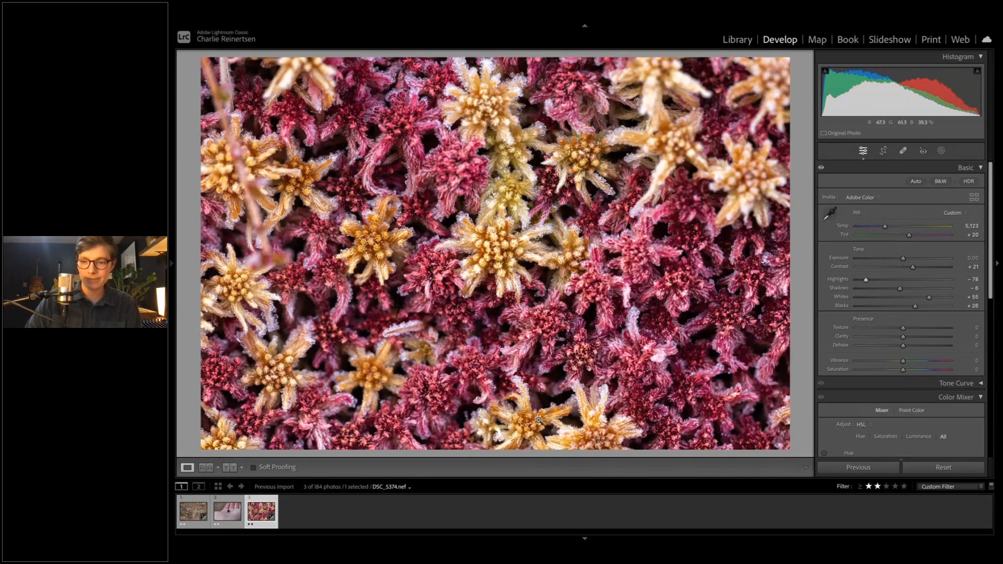
Step: Lower the rating filter to one star and higher, and open the yellow and red ground-cover photo DSC_5354.jpg
left_click(868, 486)
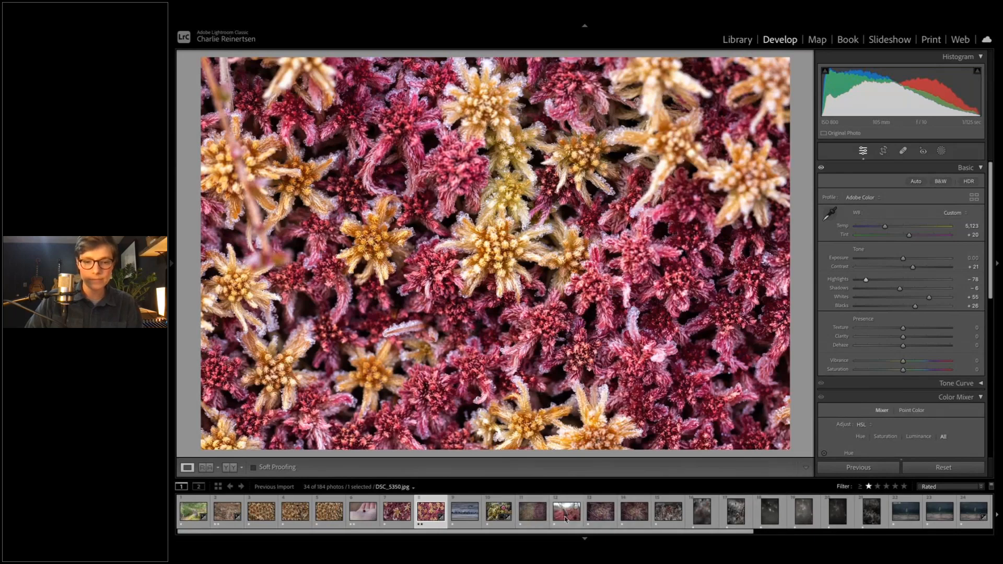
left_click(532, 511)
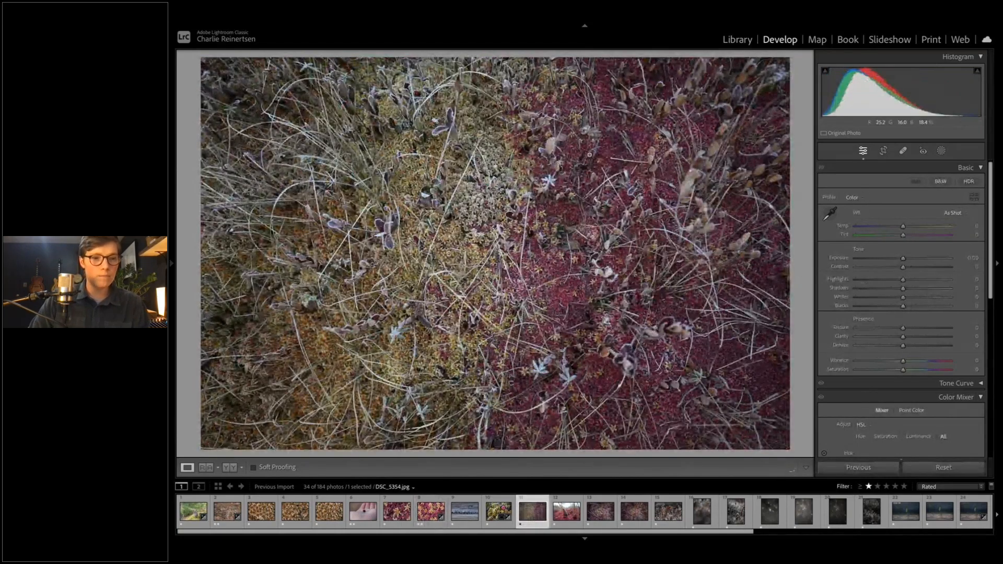
Step: Check the ground-cover photo's edit history, before/after comparison and Color Mixer settings for existing edits, and hide the history area again
left_click(170, 199)
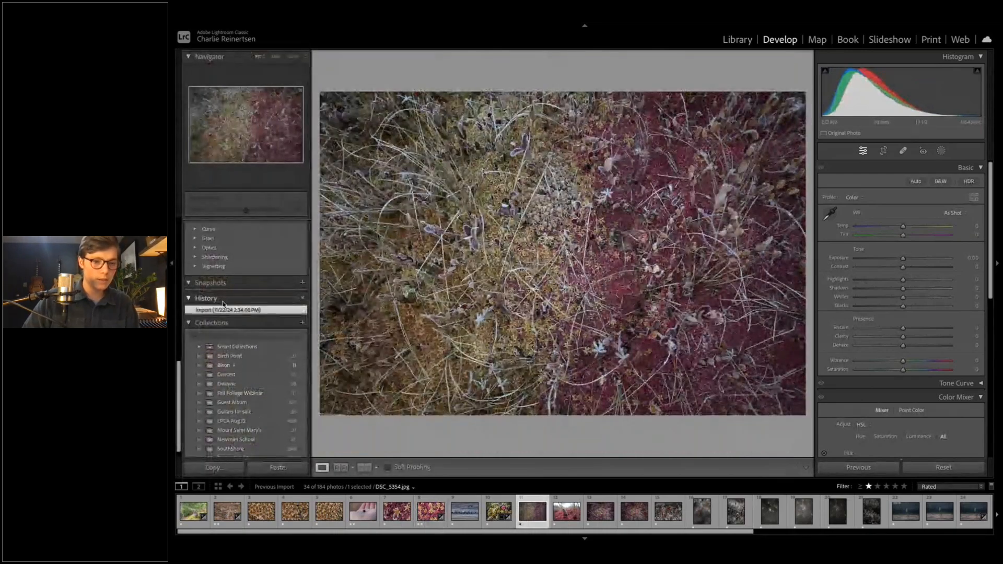
left_click(189, 299)
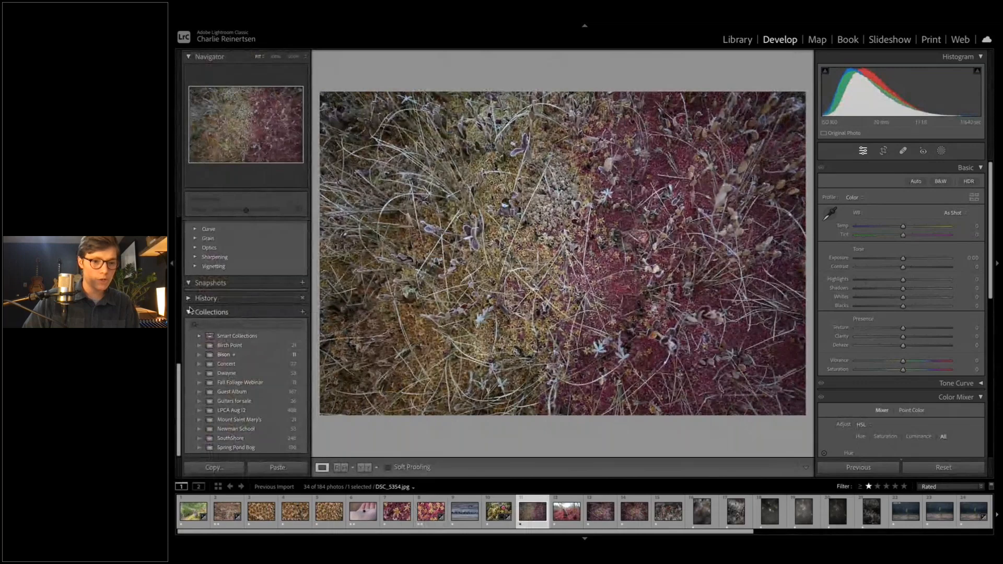
left_click(190, 310)
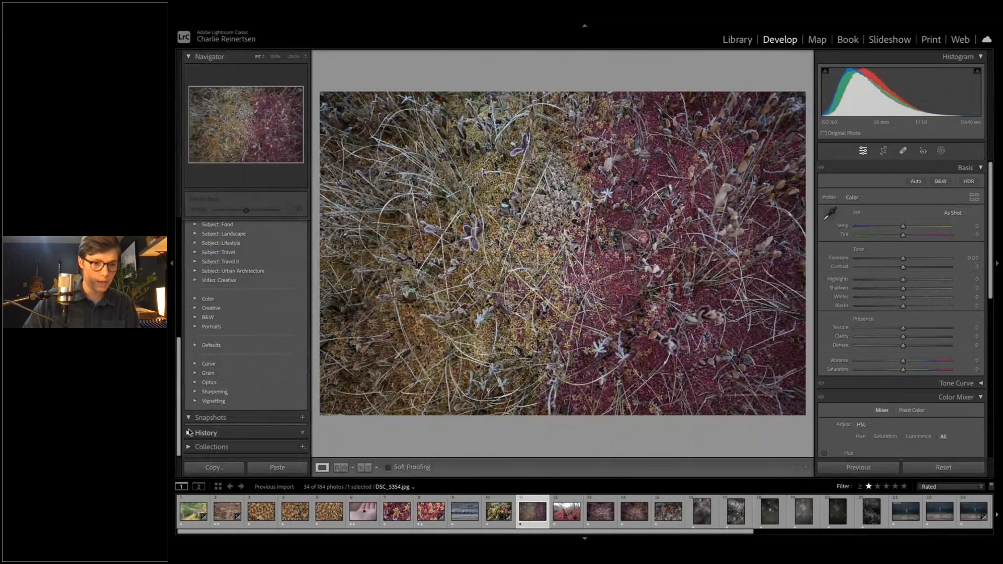
left_click(189, 432)
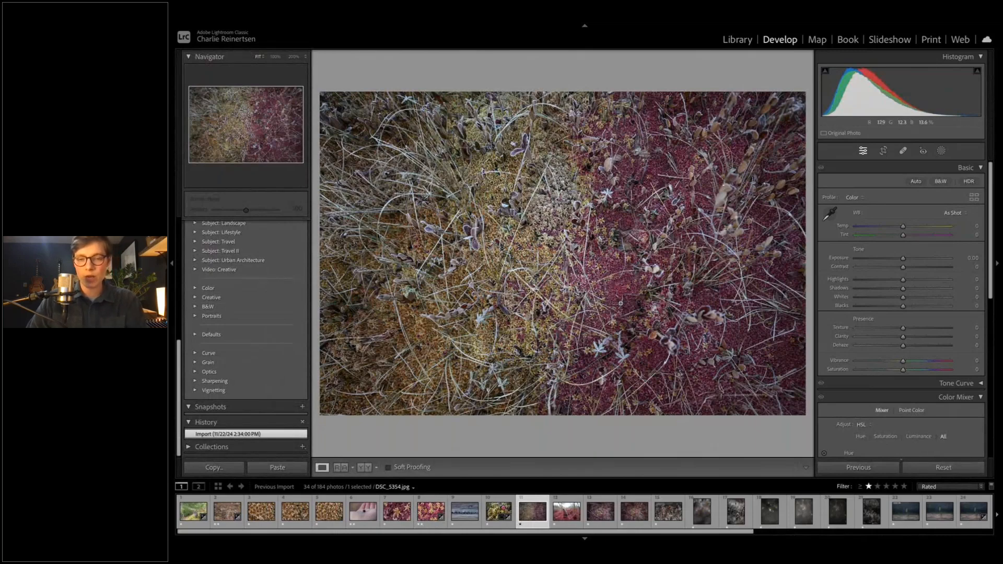
key("y")
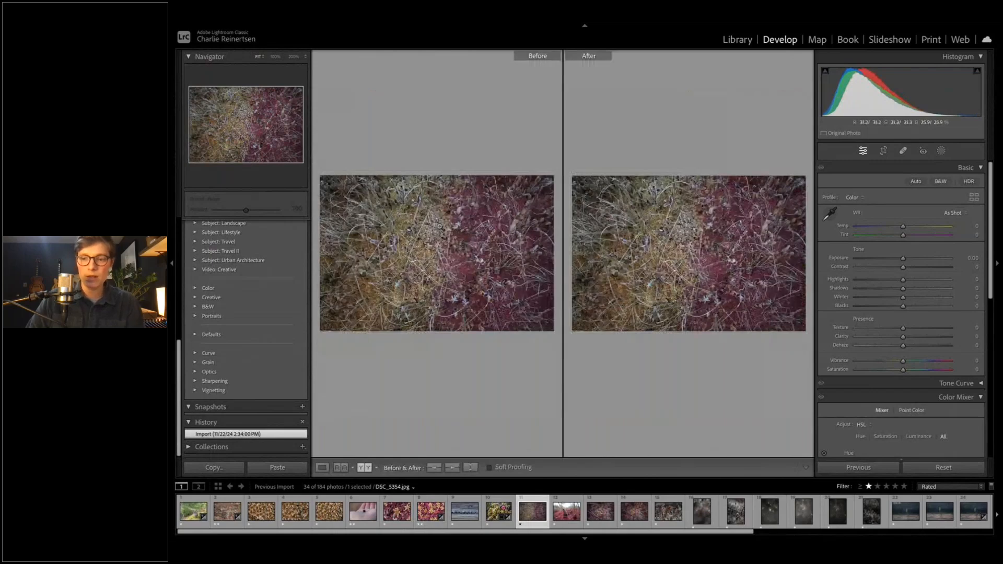
key("y")
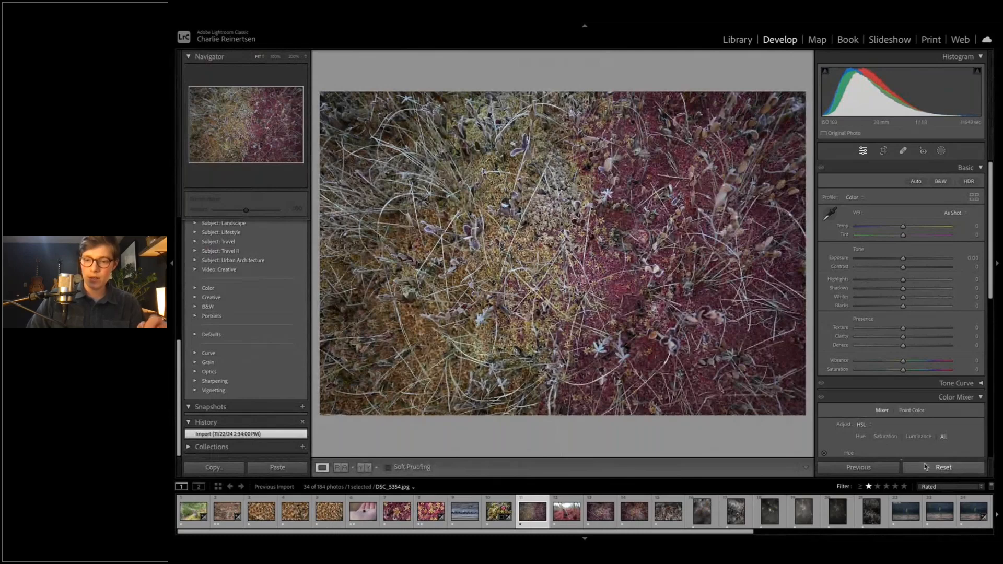
scroll(892, 444, "down", 3)
scroll(890, 434, "down", 9)
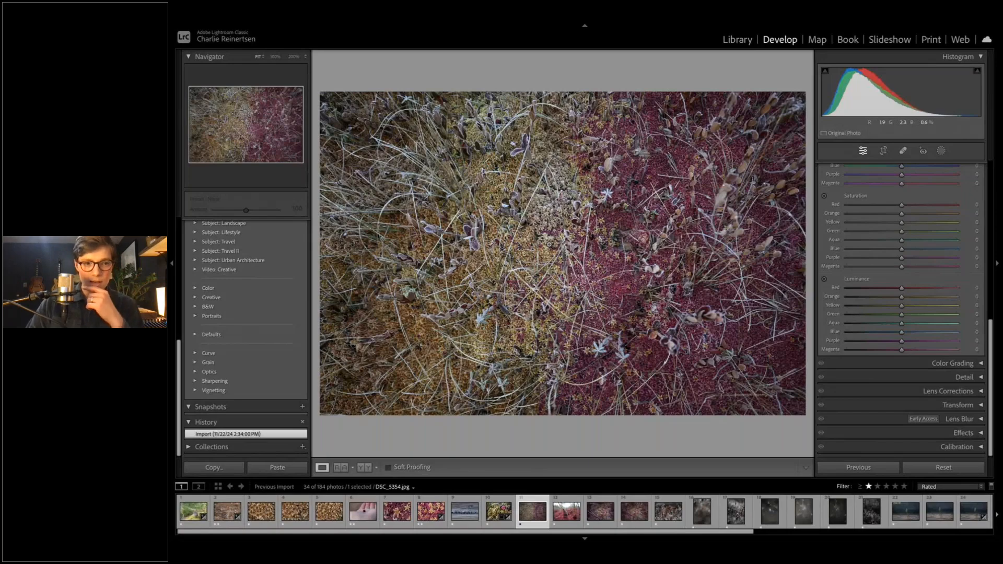
left_click(172, 263)
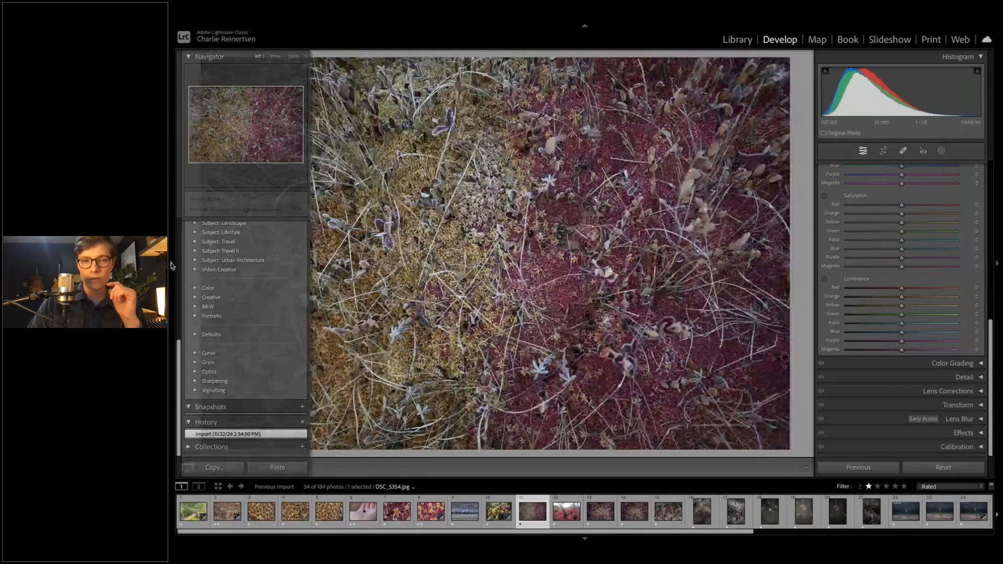
scroll(901, 247, "up", 10)
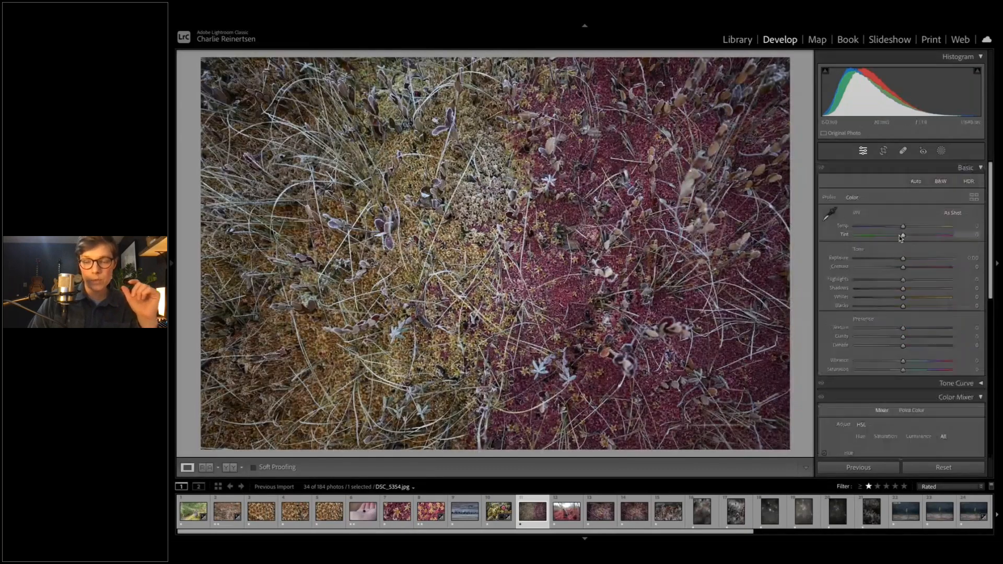
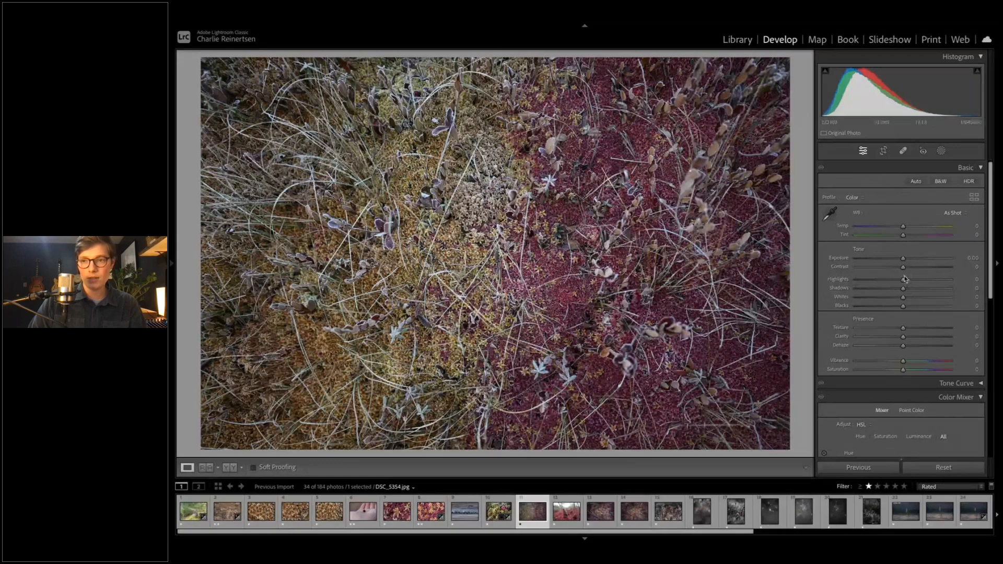
Step: Set the ground-cover photo's Whites to +45, Shadows to +22, Highlights to -46, Contrast to +11, Temp to +9 and Tint to +6
left_click_drag(902, 297, 925, 298)
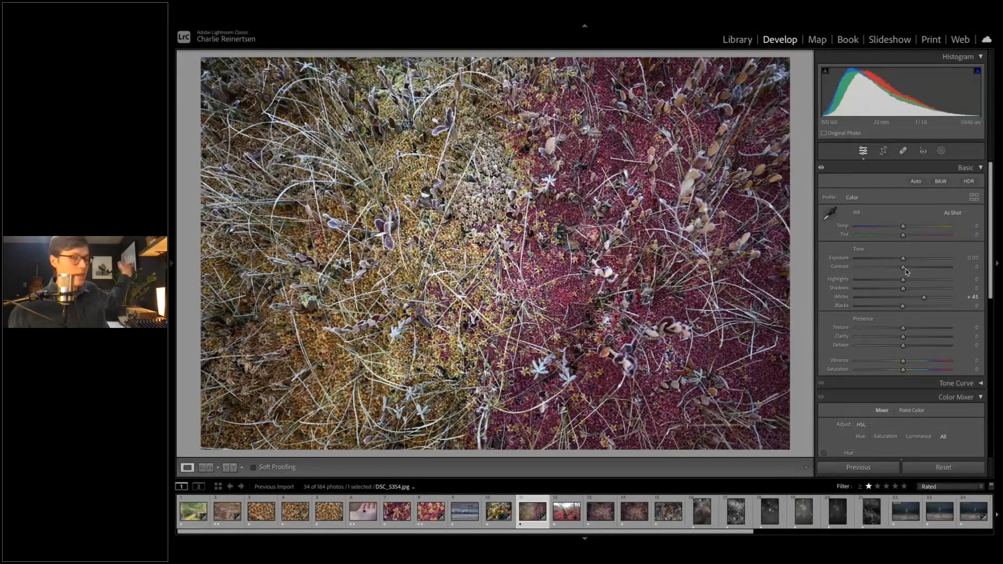
left_click_drag(902, 288, 913, 289)
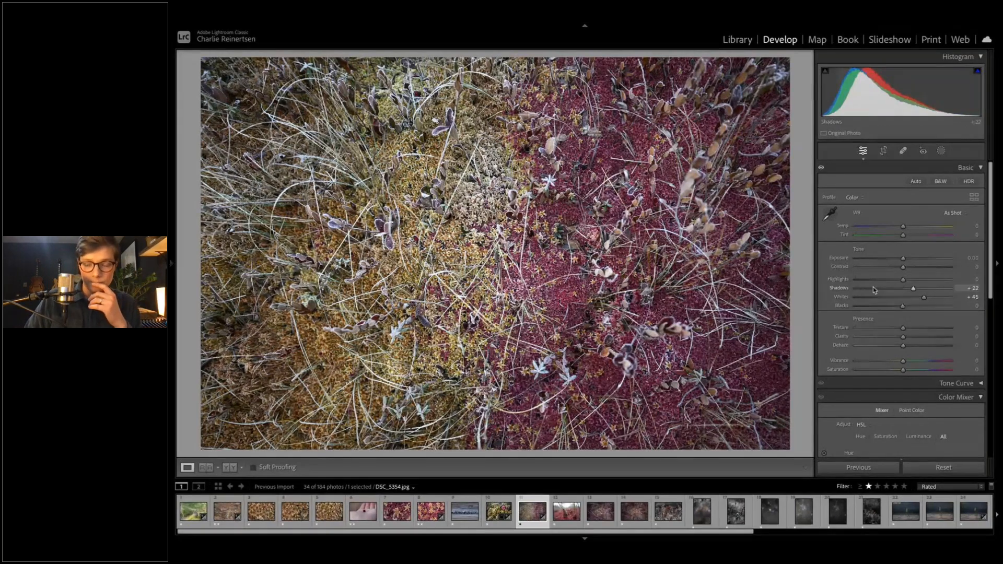
mouse_move(903, 279)
left_mouse_down()
mouse_move(880, 279)
mouse_move(908, 267)
left_mouse_up()
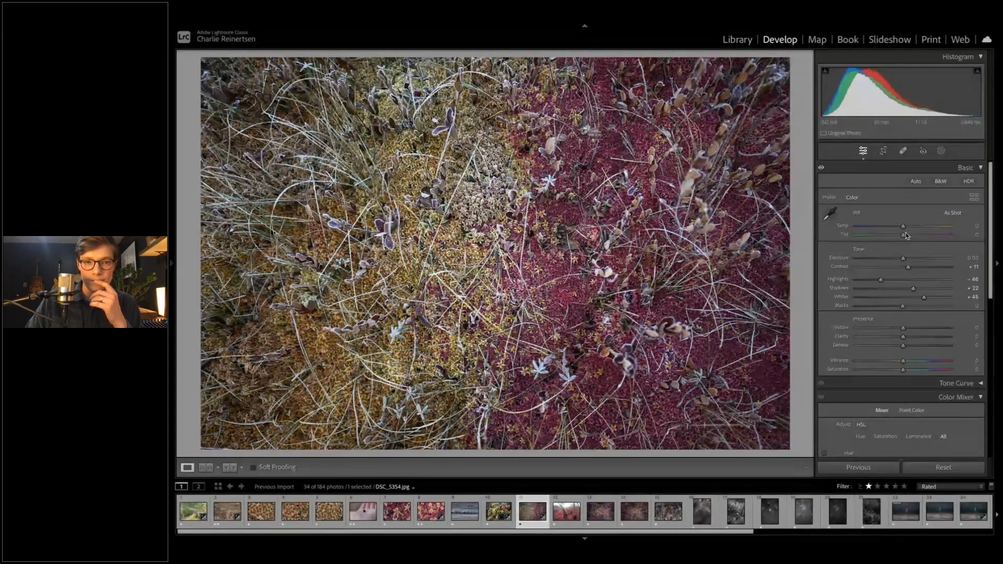
left_click_drag(903, 226, 907, 237)
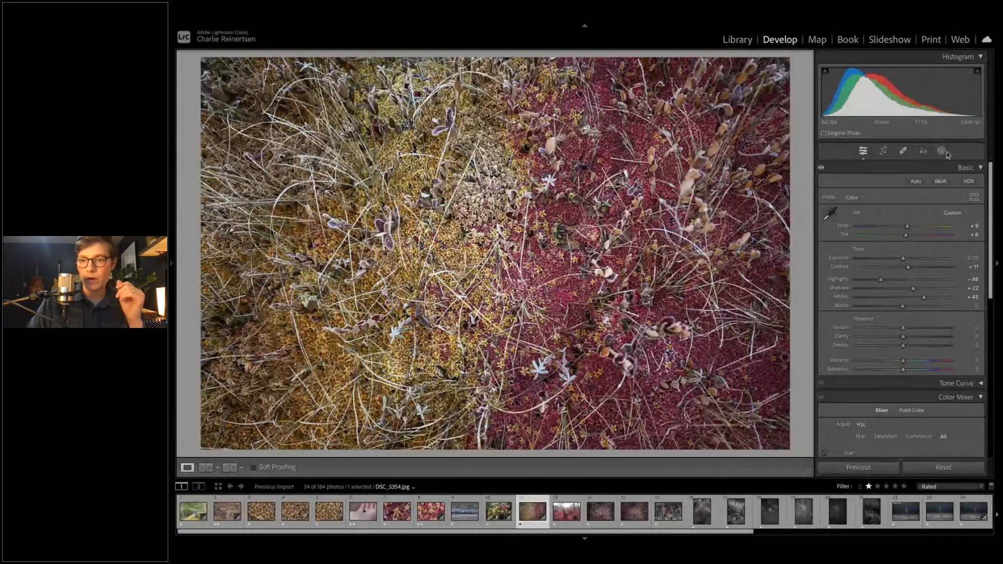
Step: Add a linear gradient mask fading in from the photo's right edge over the red moss, set its Exposure to 0.83, and deselect it
left_click(945, 153)
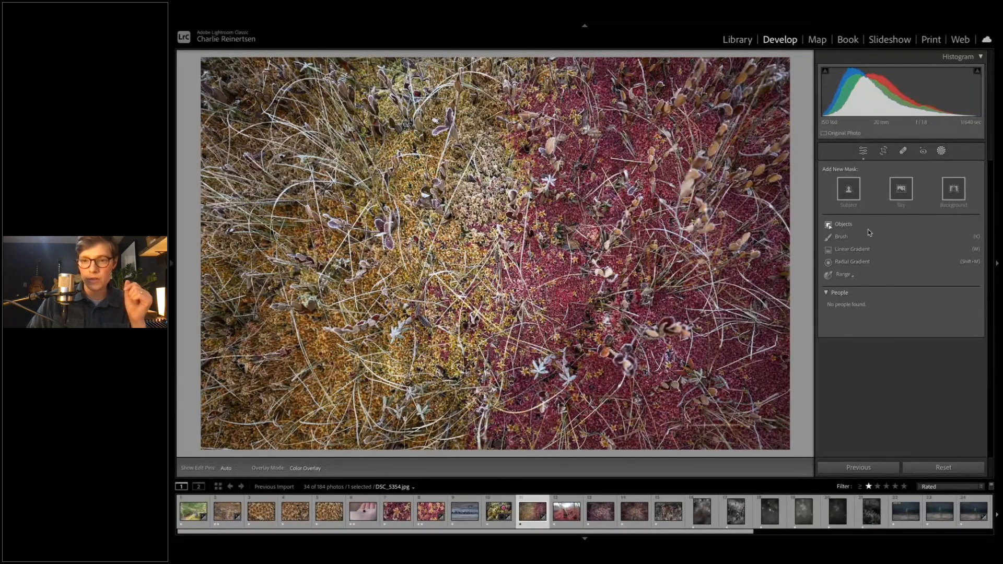
left_click(857, 250)
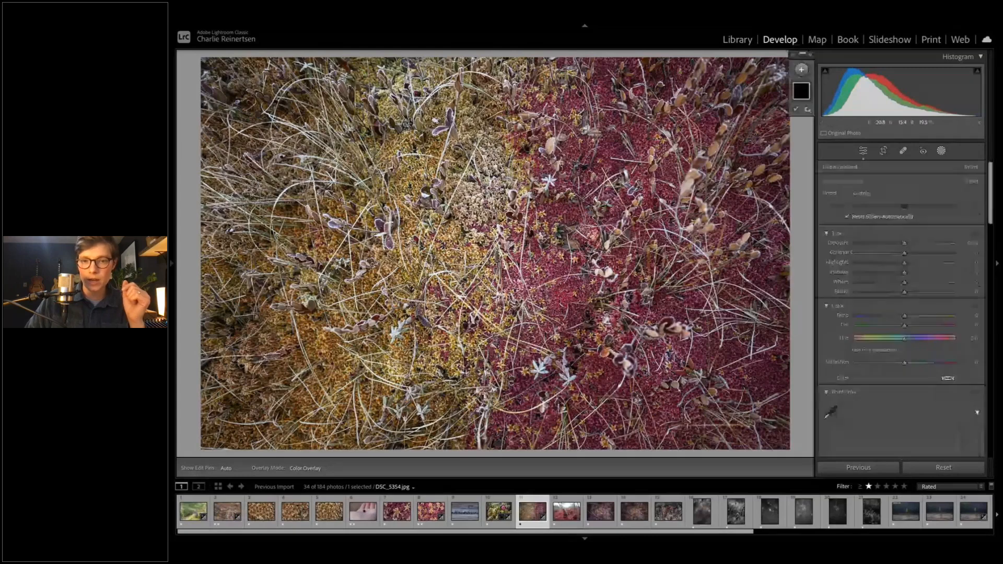
left_click_drag(783, 226, 334, 218)
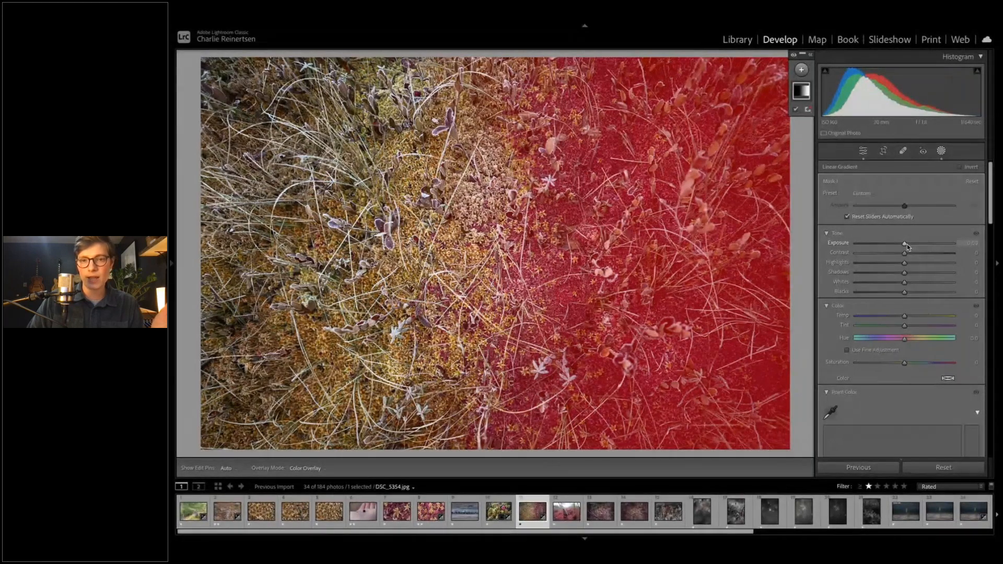
left_click_drag(906, 243, 913, 245)
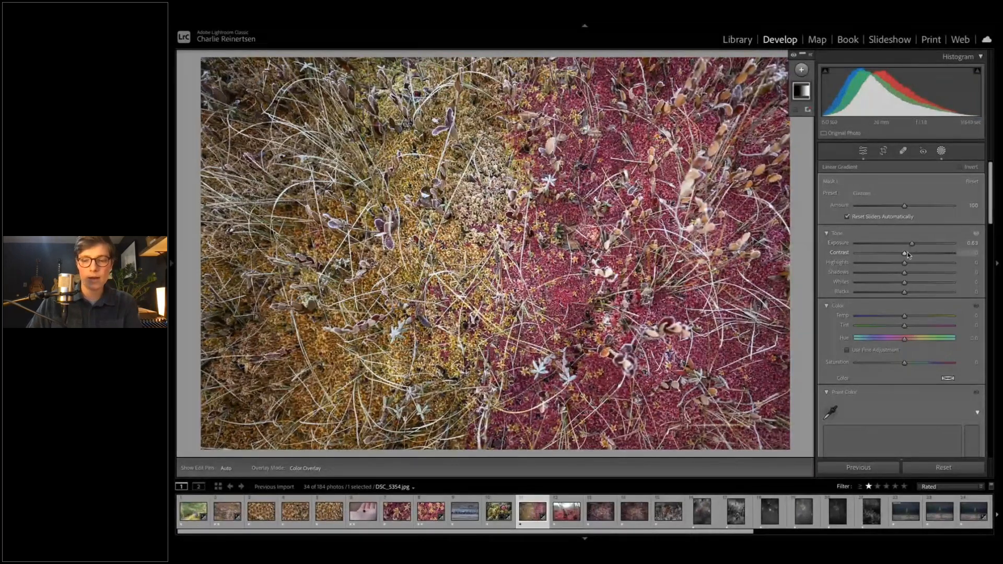
left_click(605, 227)
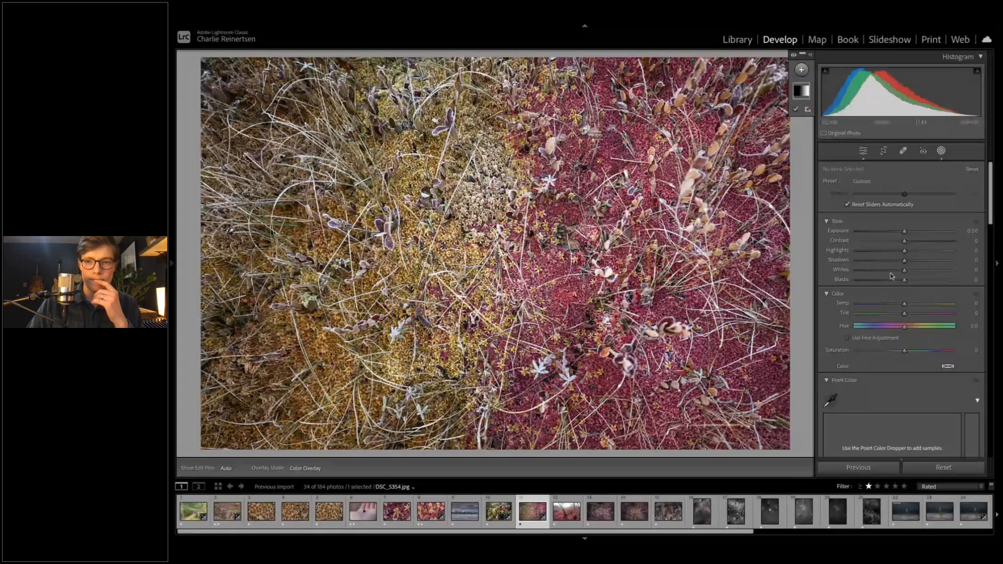
Step: Set Highlights to -62 and Contrast to 24 in the masking adjustments with no mask selected
left_click_drag(904, 251, 900, 250)
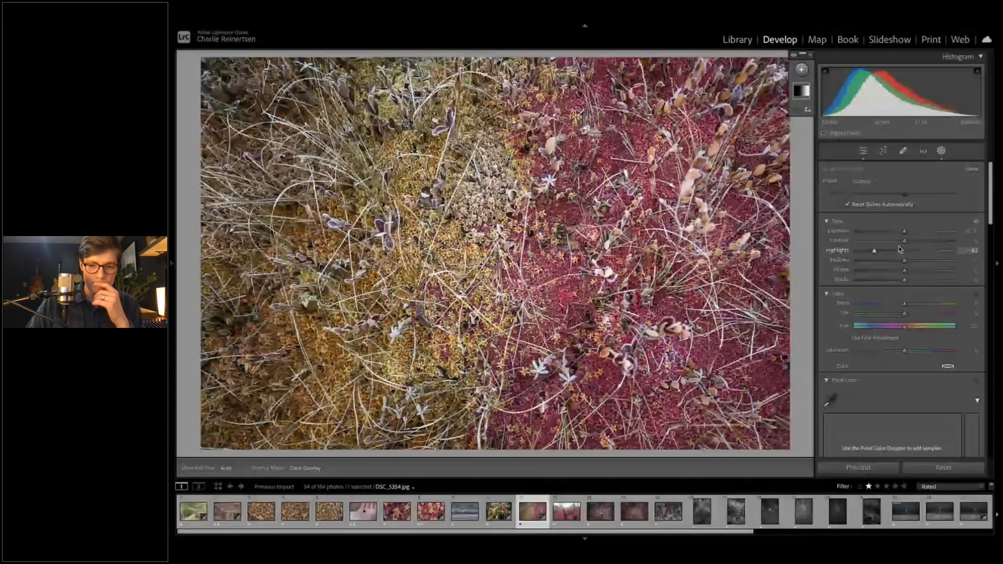
left_click_drag(904, 241, 915, 240)
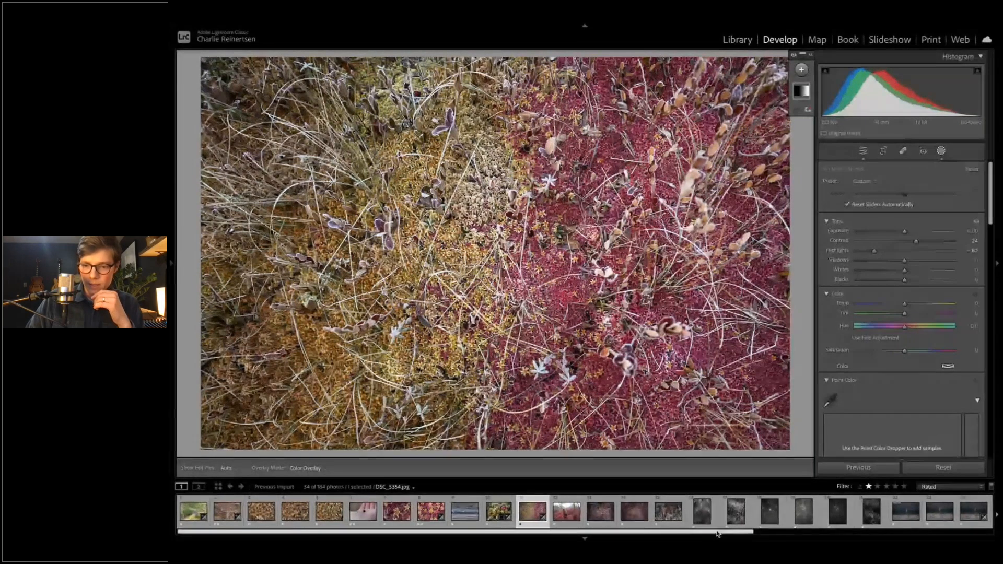
Step: Browse to the aerial shots and open the drone photo of the reddish bog with the dark pond
left_click_drag(719, 530, 961, 533)
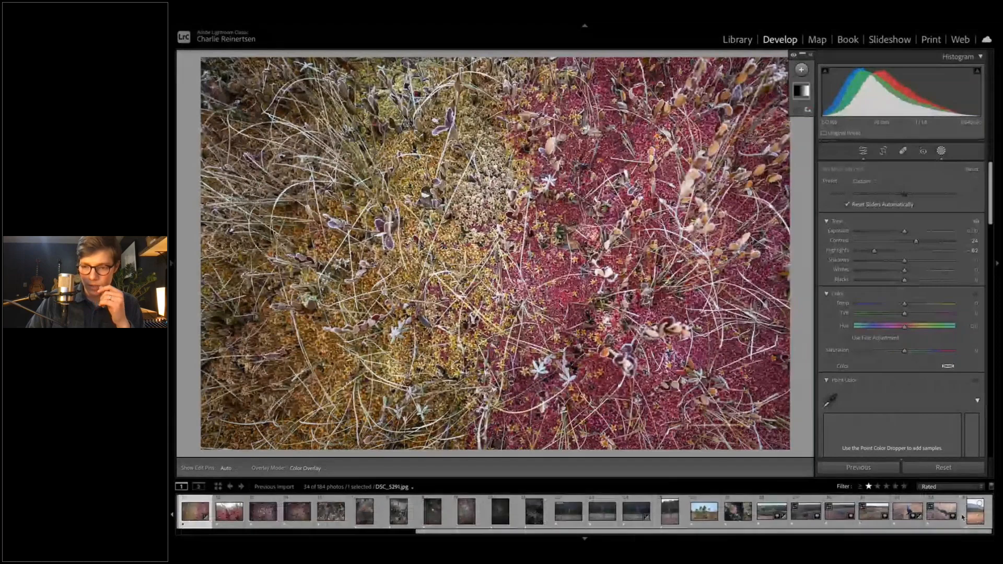
left_click(764, 512)
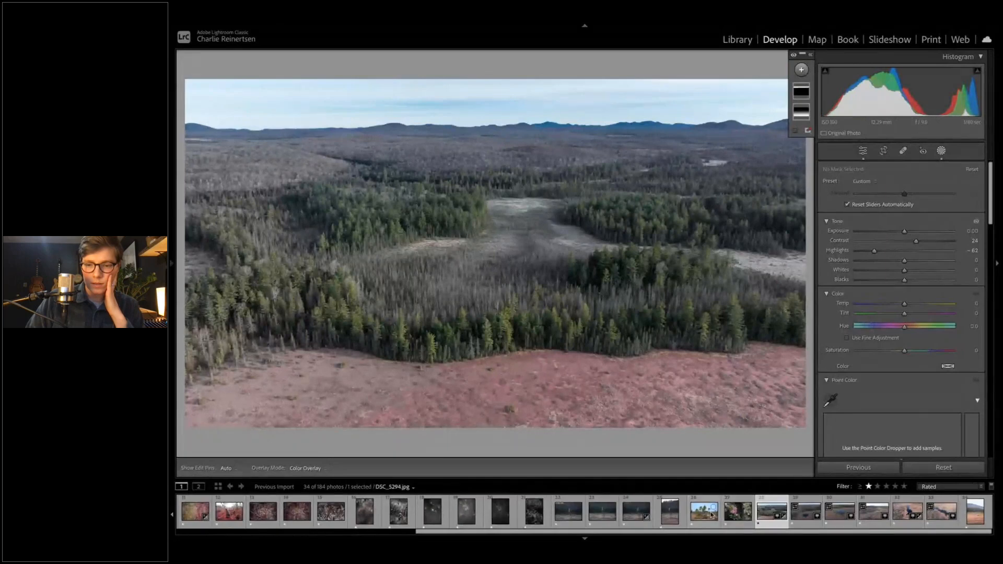
left_click(800, 514)
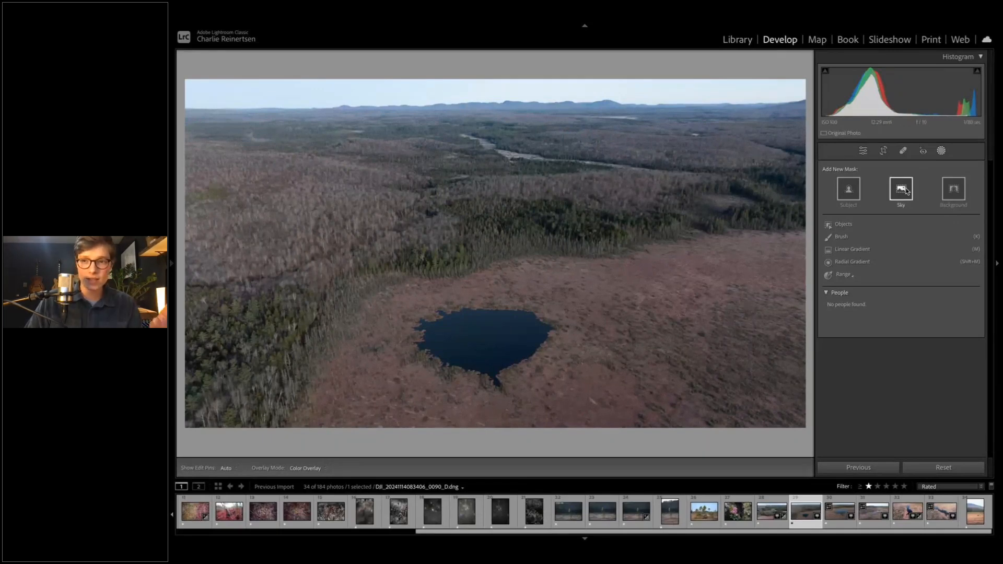
Step: Leave masking and set the pond photo's Blacks to -23, Whites to +38, Shadows to +34, Highlights to -39 and Contrast to +9
left_click(863, 151)
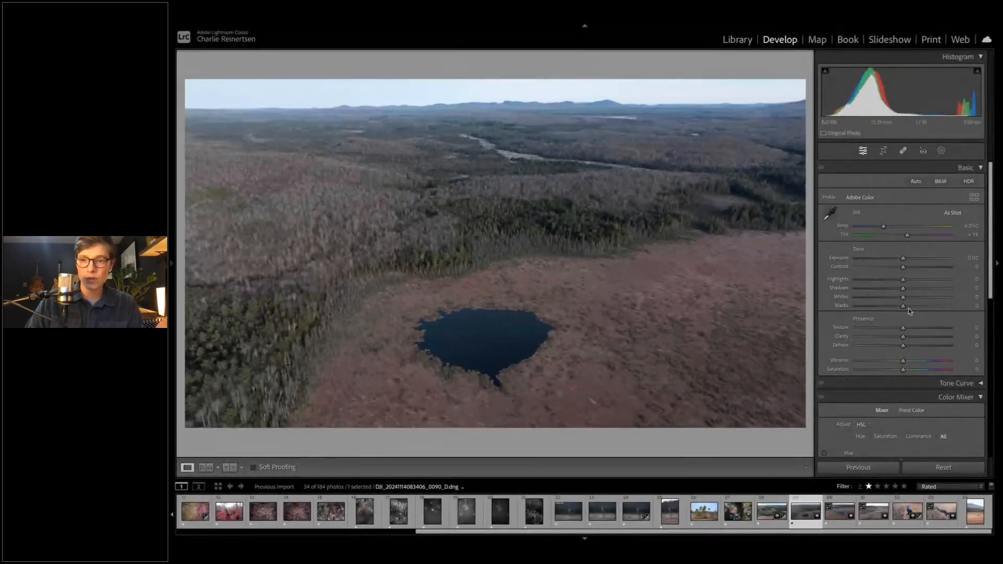
left_click_drag(903, 306, 907, 268)
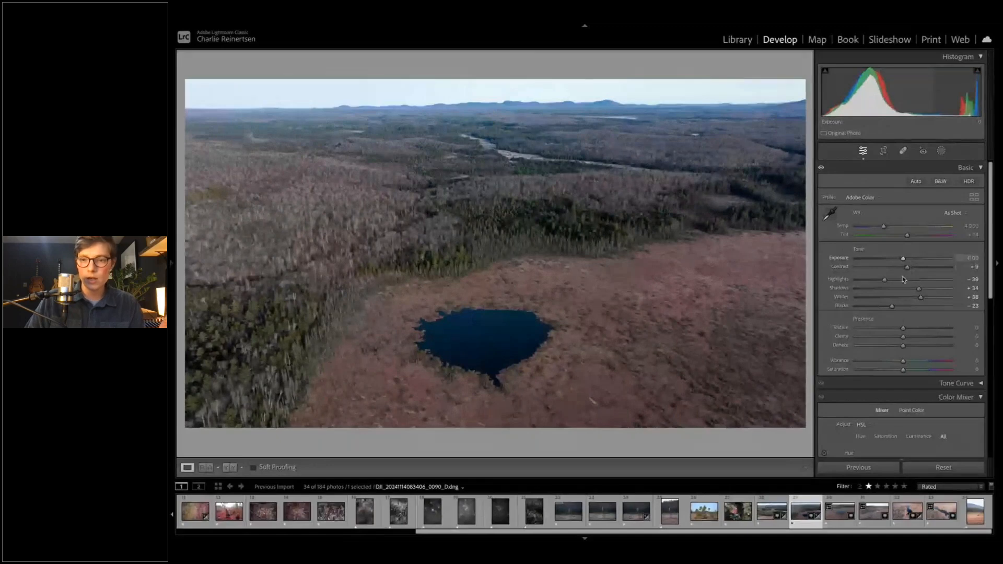
scroll(927, 320, "down", 3)
scroll(927, 320, "up", 2)
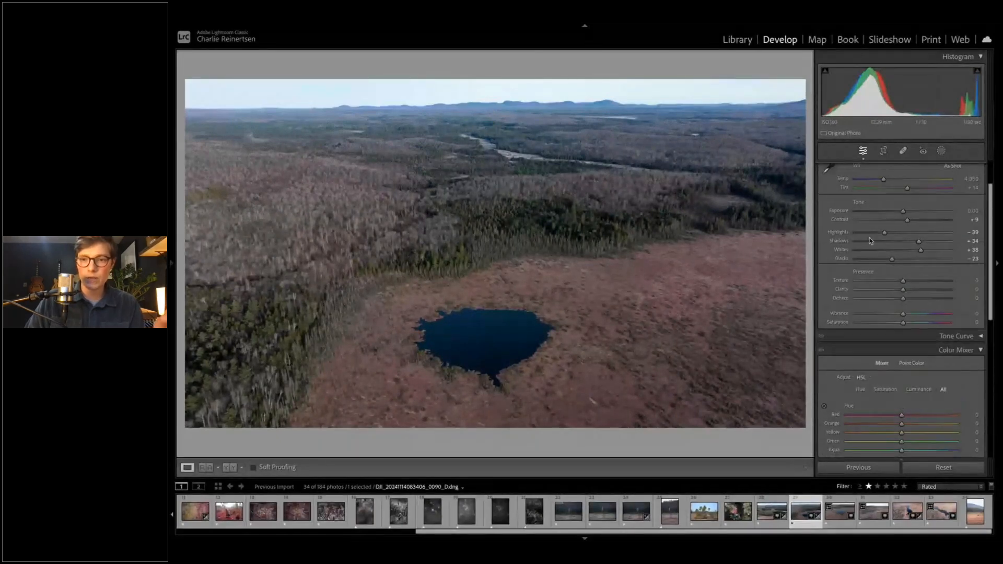
Step: Set the pond photo's Highlights to -72 and start a new brush mask with a brush size of 20.1
left_click_drag(885, 232, 870, 235)
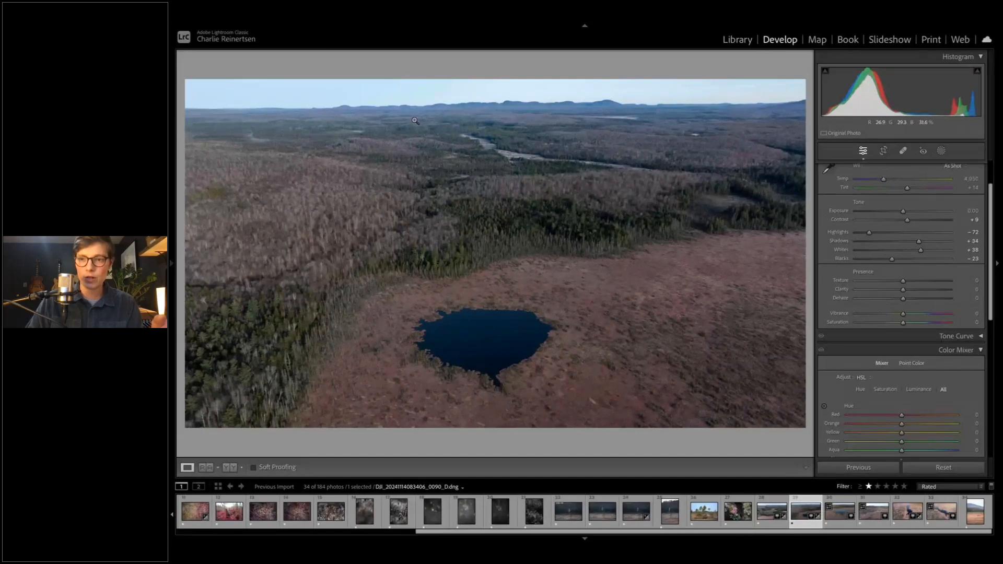
left_click(942, 151)
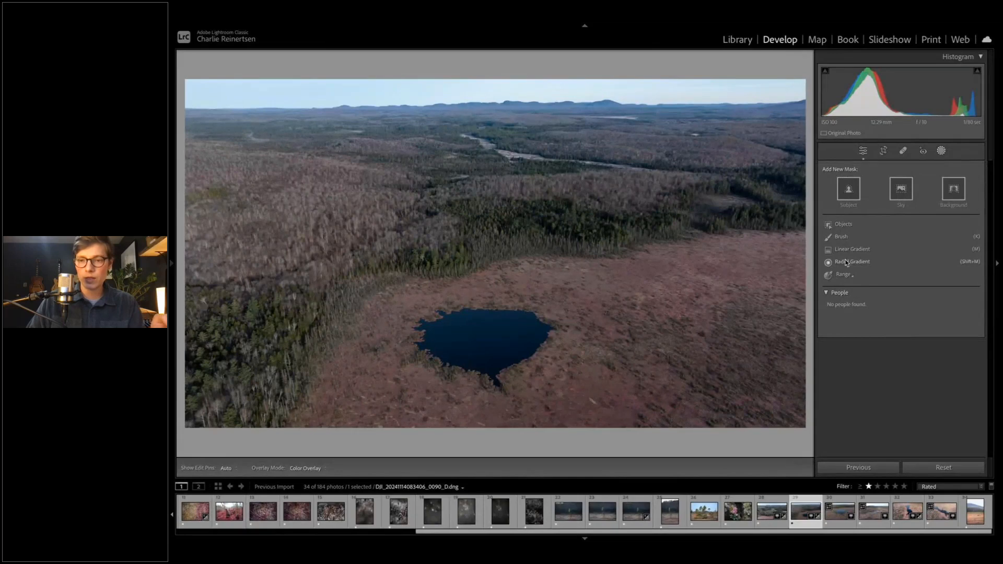
left_click(841, 237)
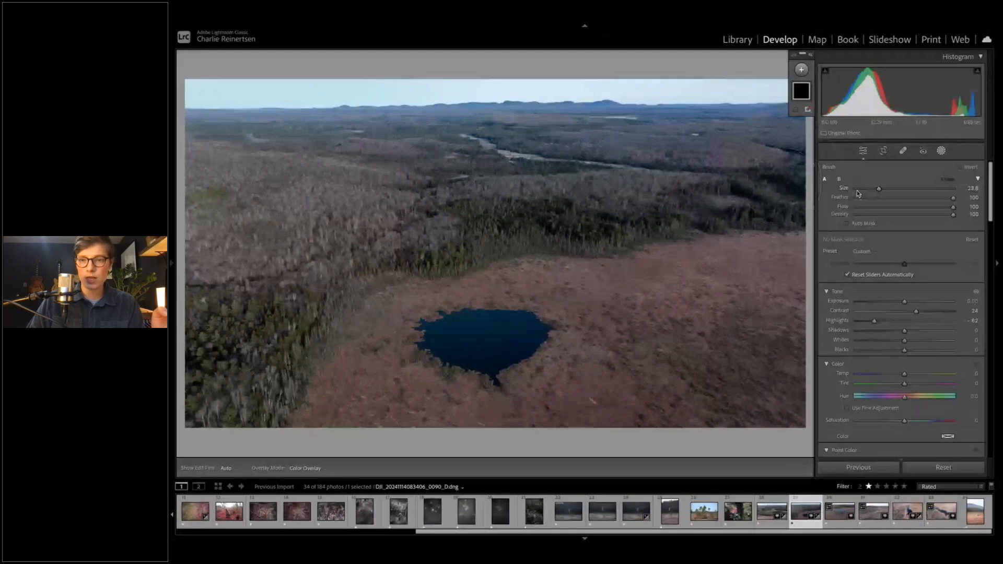
left_click_drag(878, 188, 876, 190)
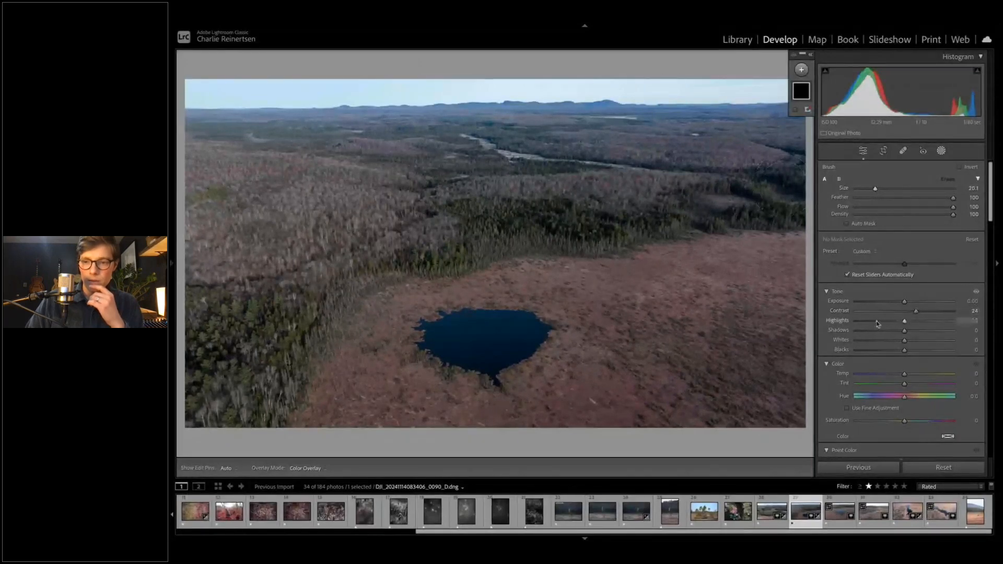
Step: Reset the brush's Contrast, set Highlights to -48, Shadows to -31 and Exposure to -0.16, and paint over the forest in the photo's upper left
double_click(915, 311)
mouse_move(904, 320)
left_mouse_down()
mouse_move(882, 322)
mouse_move(900, 332)
mouse_move(889, 332)
left_mouse_up()
left_click_drag(904, 302, 901, 303)
key("h")
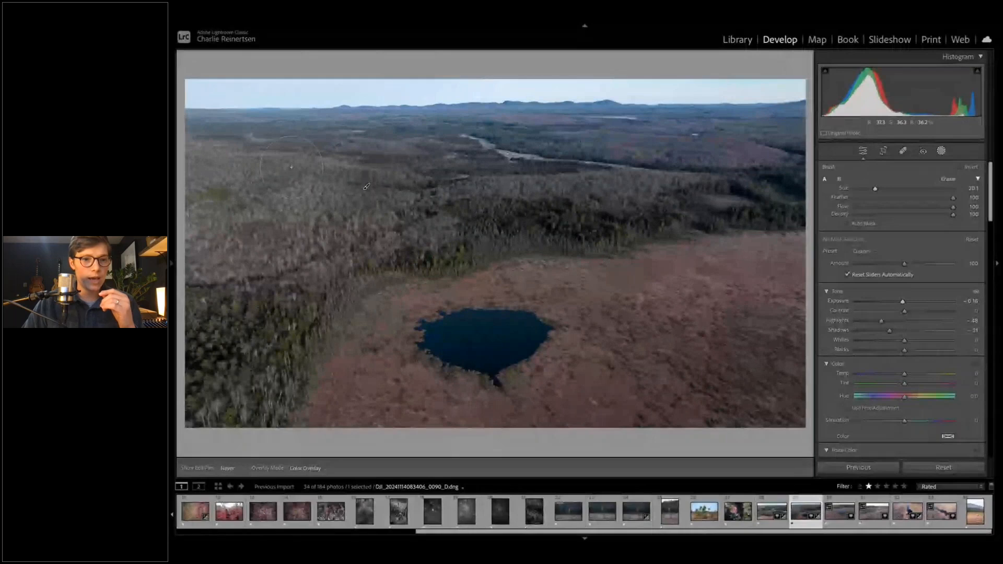
mouse_move(291, 167)
left_mouse_down()
mouse_move(234, 201)
mouse_move(184, 156)
mouse_move(299, 246)
mouse_move(379, 208)
mouse_move(418, 212)
left_mouse_up()
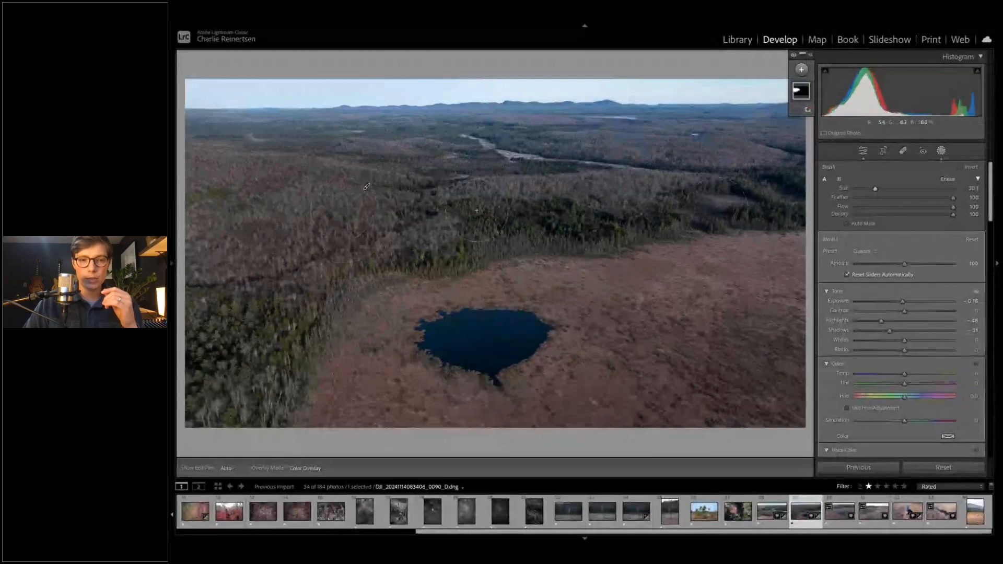
mouse_move(368, 187)
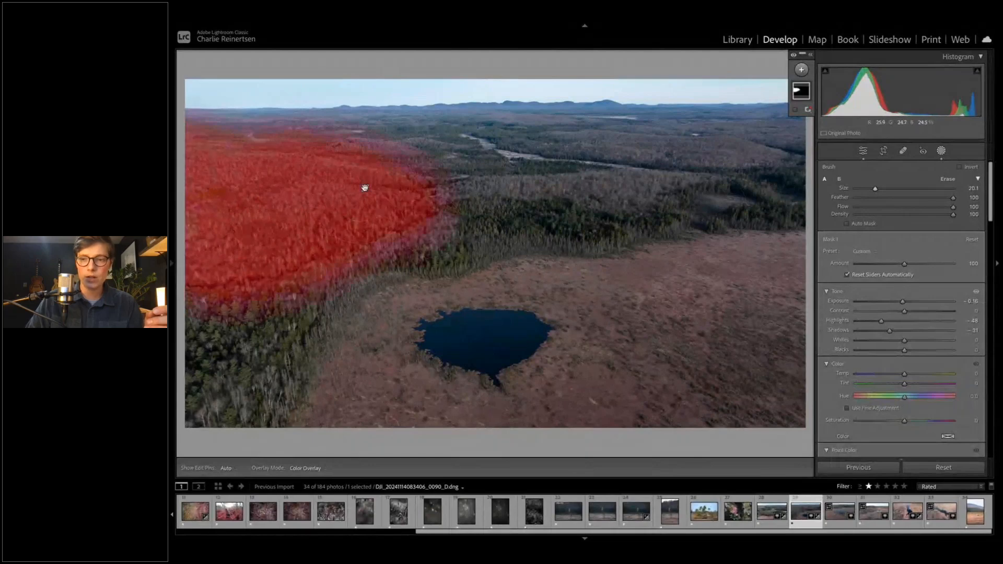
Step: Refine the forest mask with Exposure 0, Highlights -19, Shadows -45 and a slightly cooler Temp, and leave masking
mouse_move(901, 302)
left_mouse_down()
mouse_move(919, 303)
mouse_move(890, 303)
left_mouse_up()
left_click(890, 303)
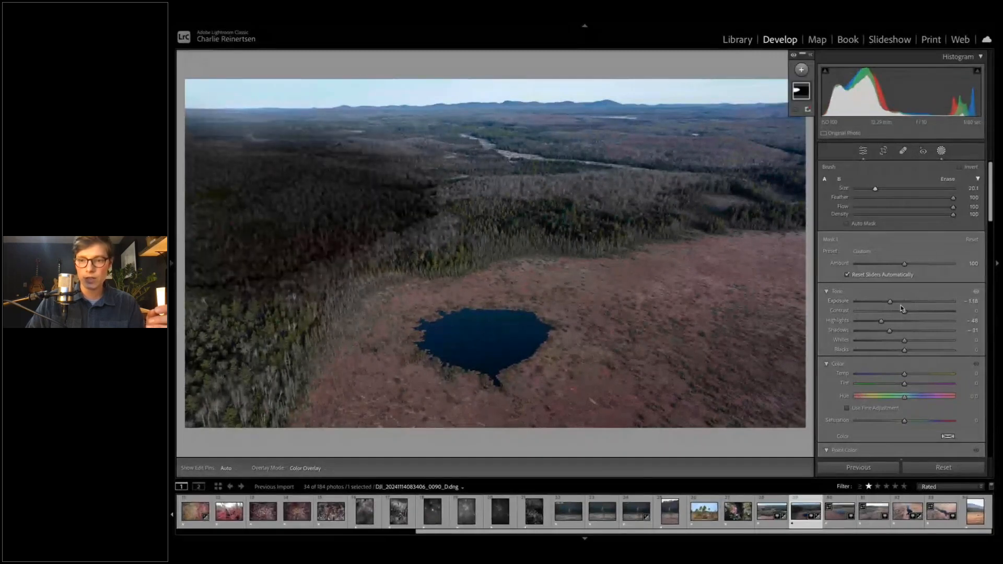
double_click(891, 303)
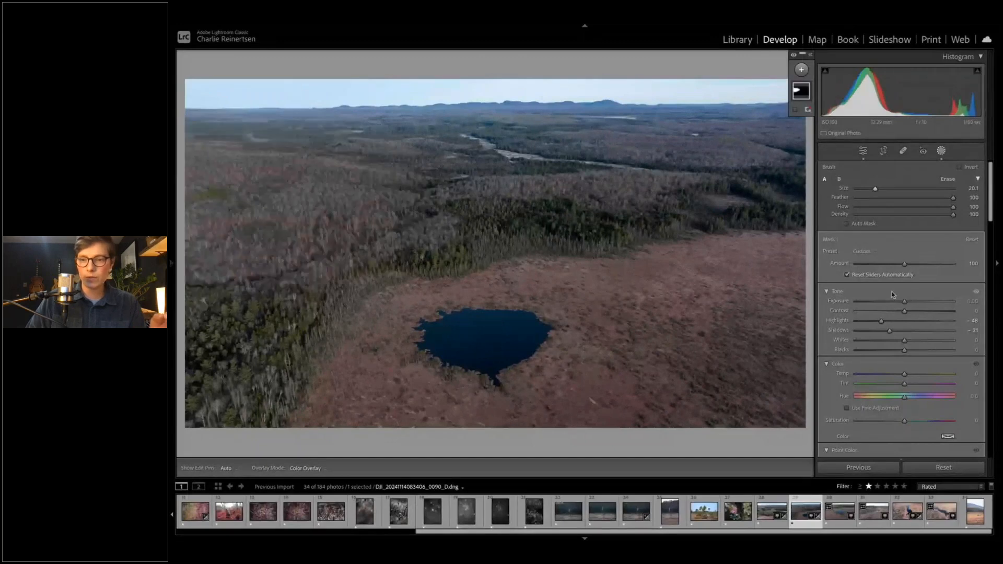
mouse_move(889, 330)
left_mouse_down()
mouse_move(879, 324)
mouse_move(894, 323)
left_mouse_up()
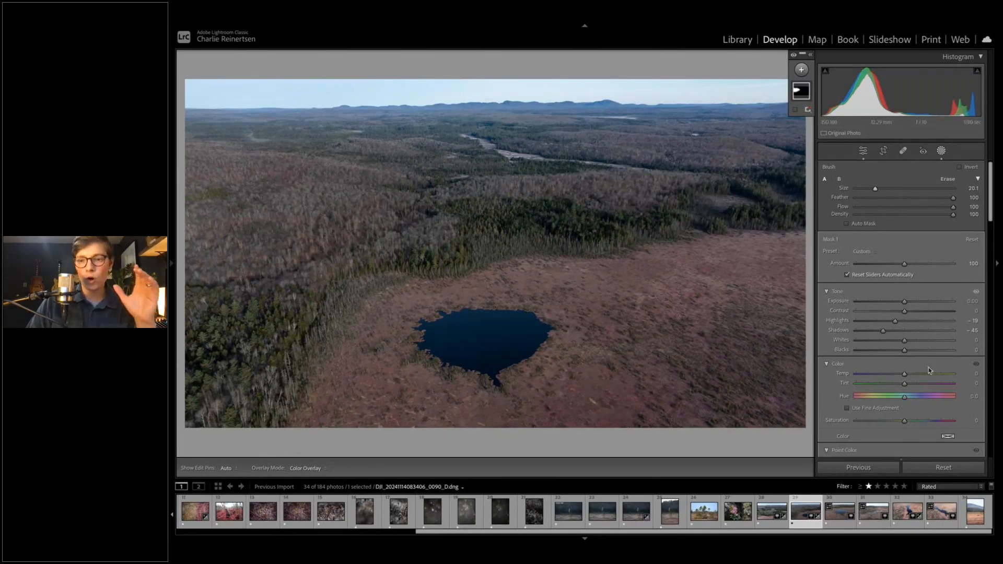
left_click_drag(904, 375, 902, 375)
double_click(898, 376)
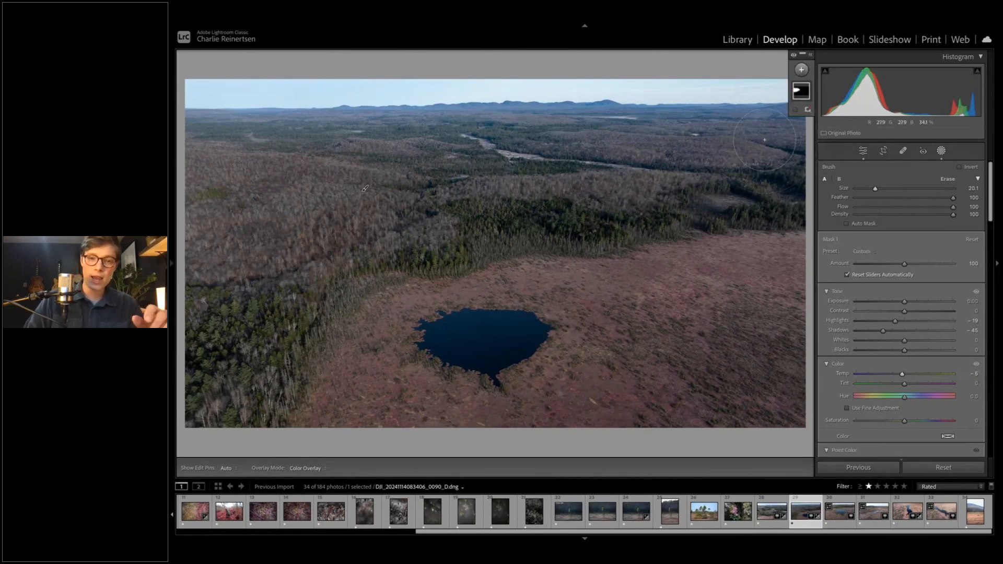
key("Escape")
key("d")
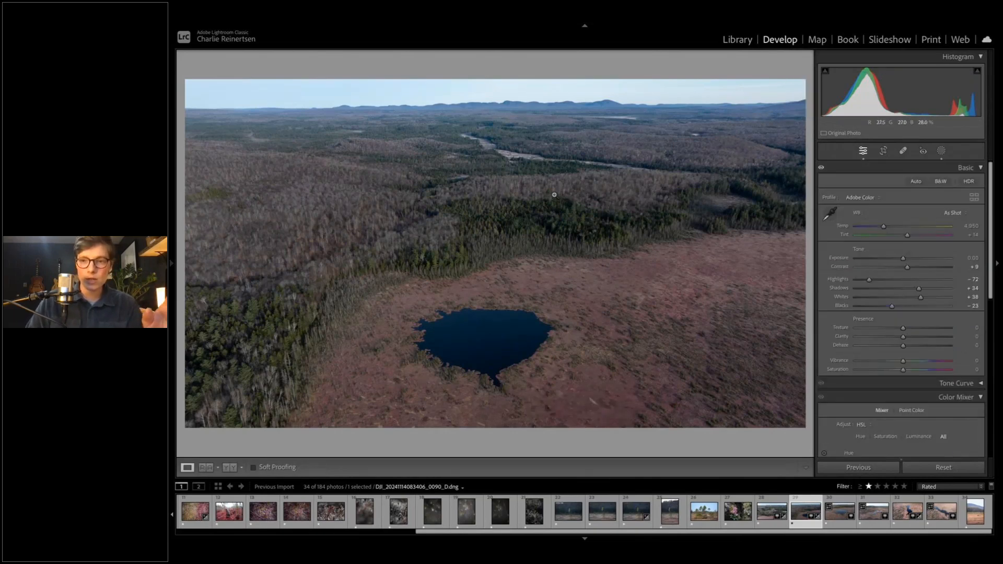
left_click(941, 151)
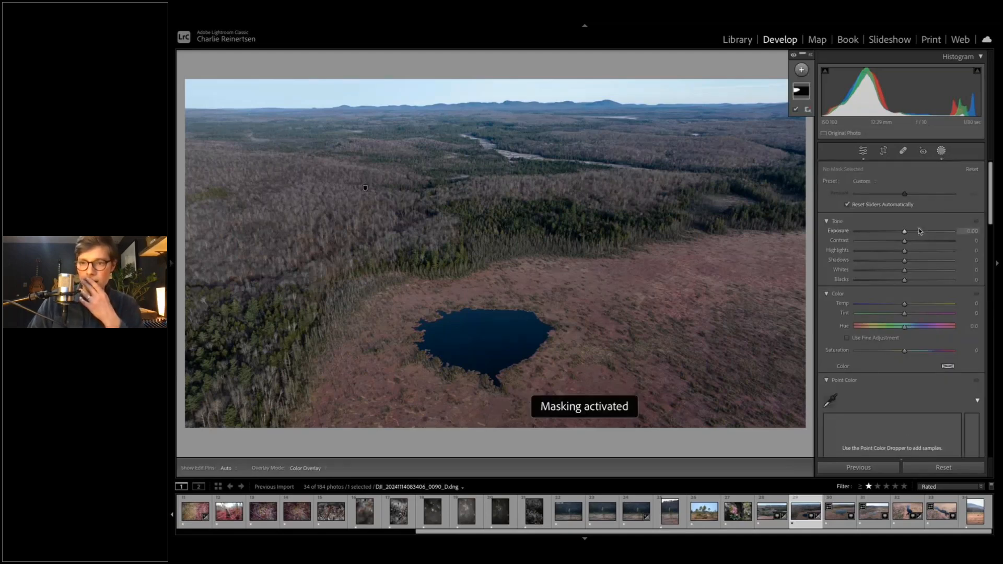
left_click(941, 150)
left_click(940, 151)
left_click(941, 151)
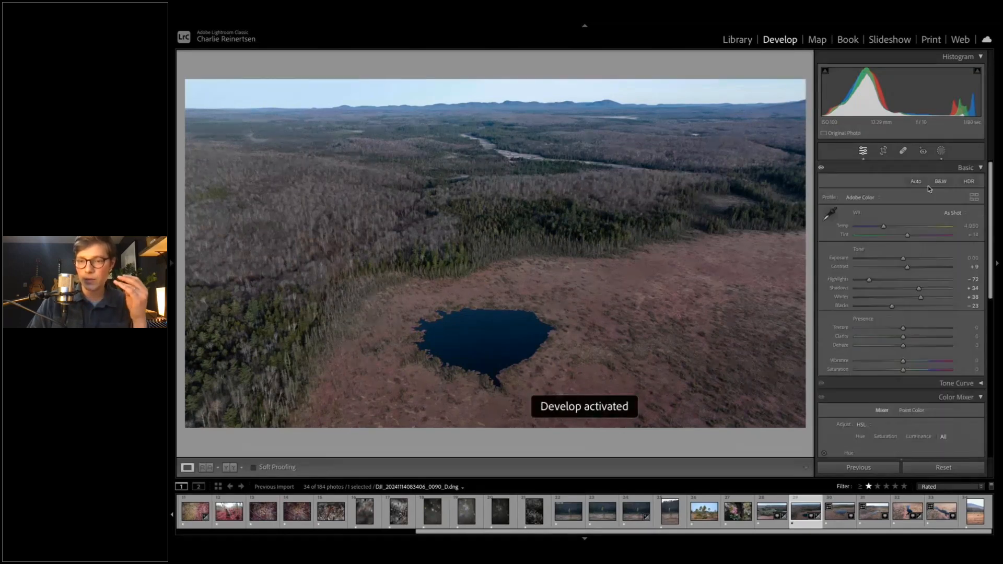
Step: Add a second brush mask with size 7.0 and paint along the distant river towards the right side of the photo
left_click(942, 153)
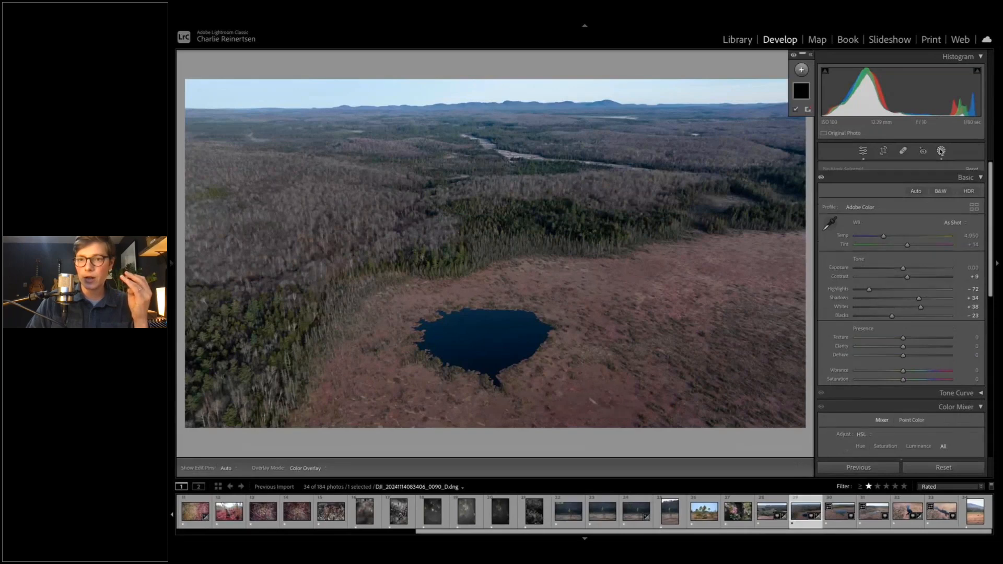
left_click(801, 70)
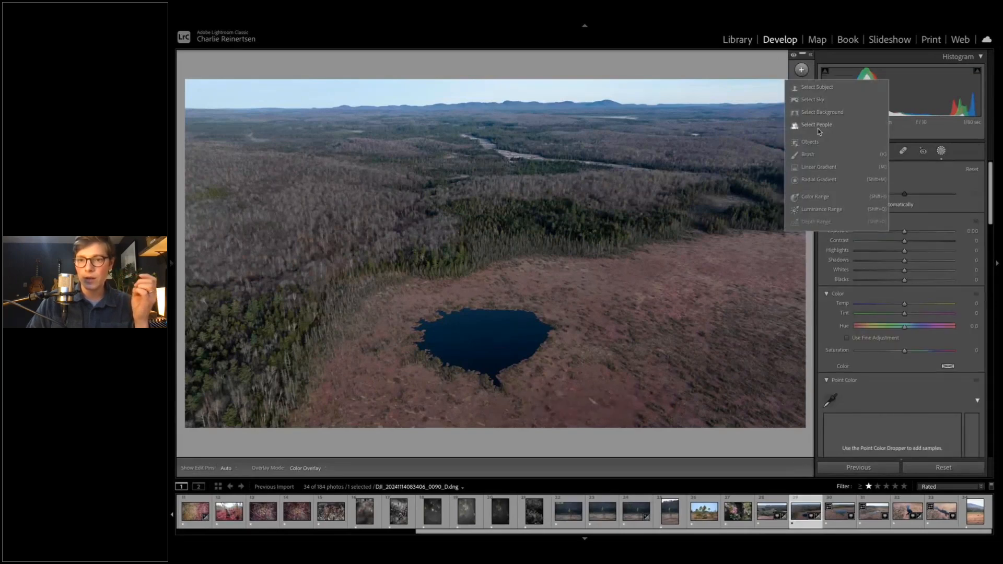
left_click(804, 154)
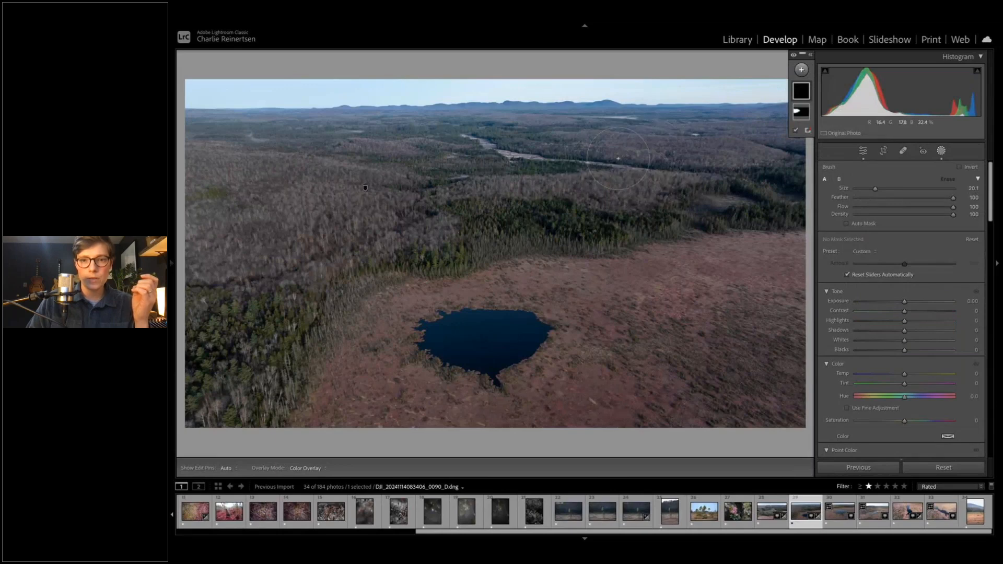
scroll(614, 162, "down", 5)
scroll(556, 162, "down", 3)
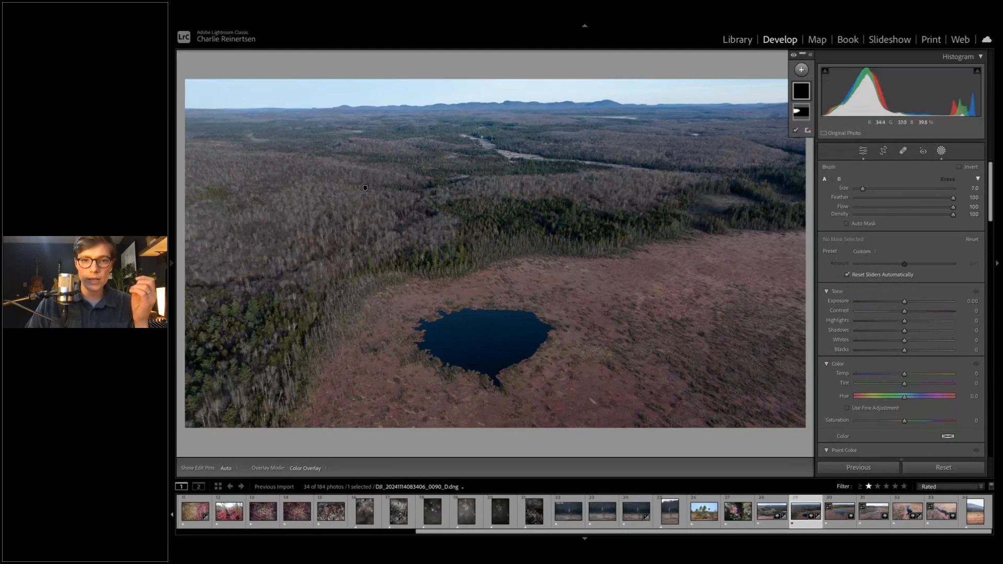
mouse_move(462, 131)
left_mouse_down()
mouse_move(530, 153)
mouse_move(737, 178)
left_mouse_up()
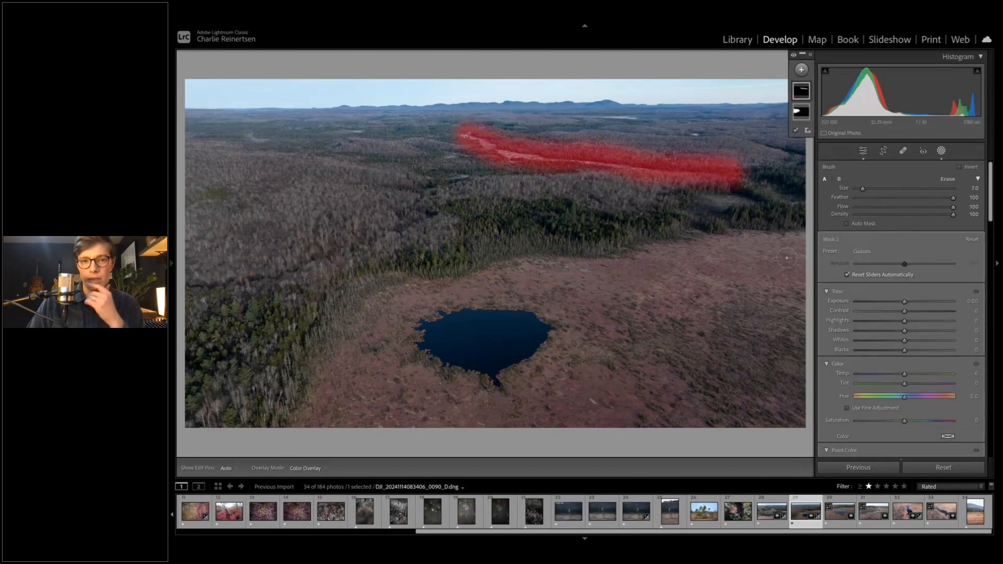
Step: Set the river mask's Shadows to -33, Contrast to 16 and Highlights to 20, and leave masking
left_click(847, 274)
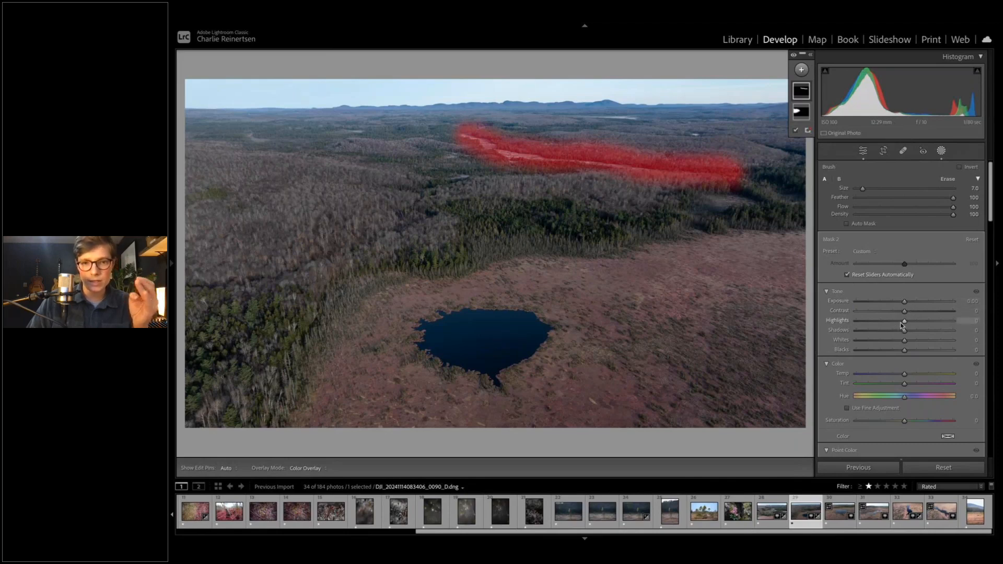
left_click_drag(905, 336, 885, 340)
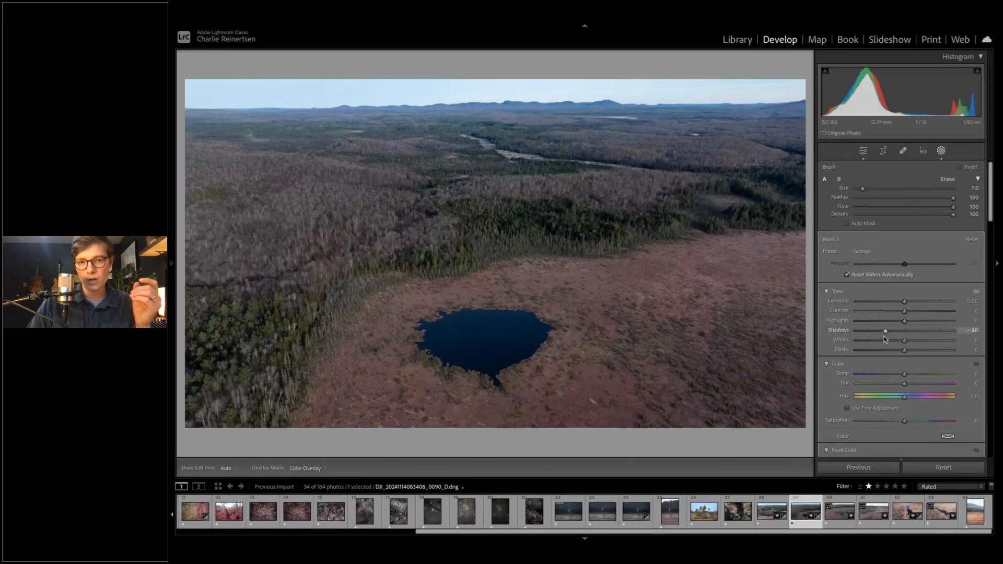
left_click_drag(885, 340, 916, 314)
left_click_drag(904, 321, 898, 323)
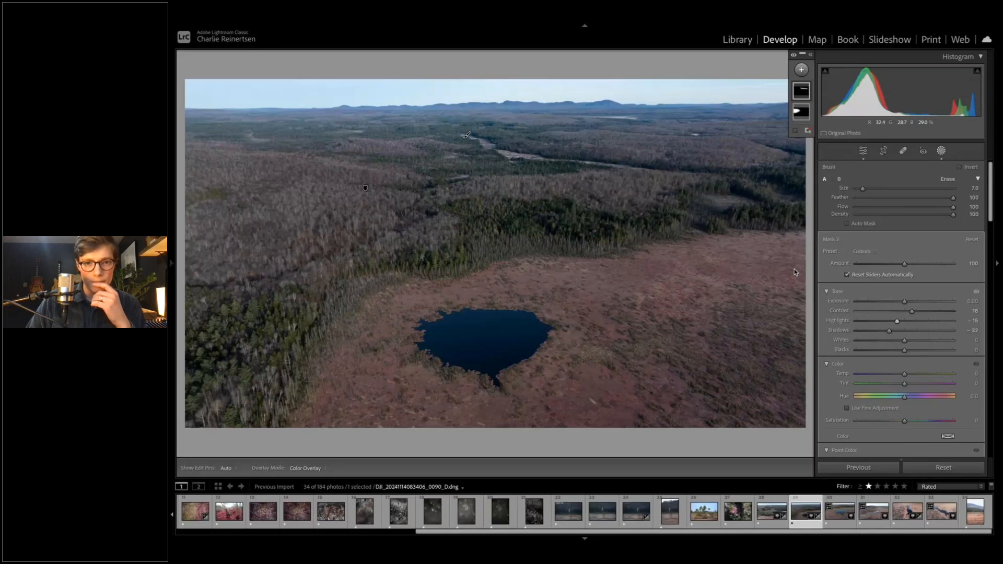
left_click_drag(897, 321, 913, 323)
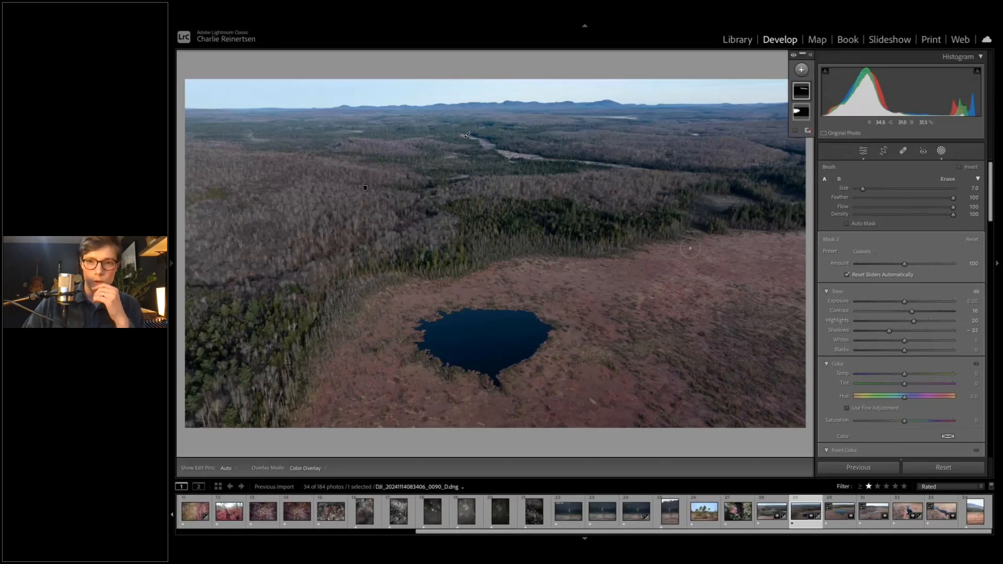
key("d")
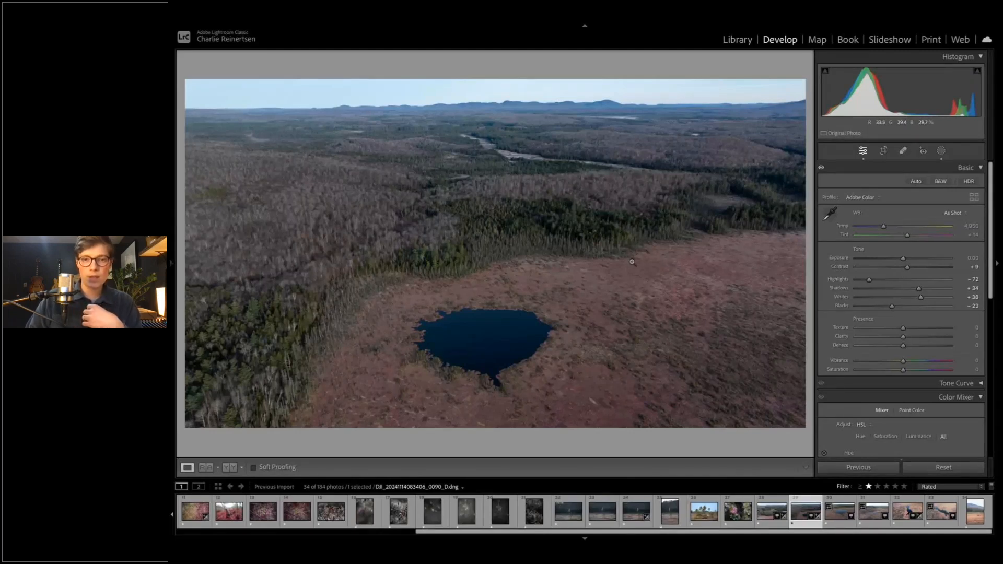
Step: Check the pond's surroundings up close, and set the whole photo's Shadows to +41 and Contrast to +17
left_click(626, 313)
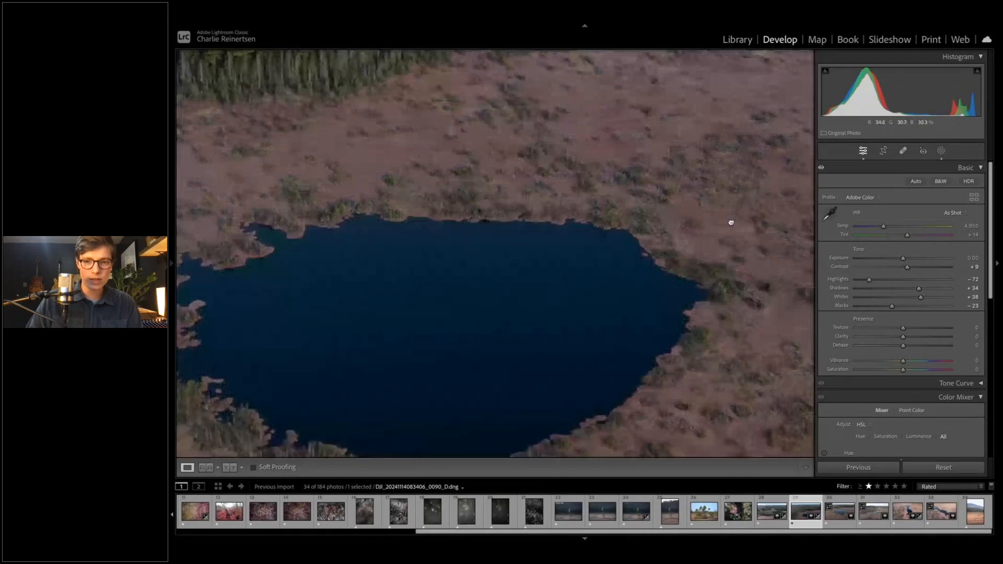
left_click_drag(731, 222, 644, 186)
left_click(593, 238)
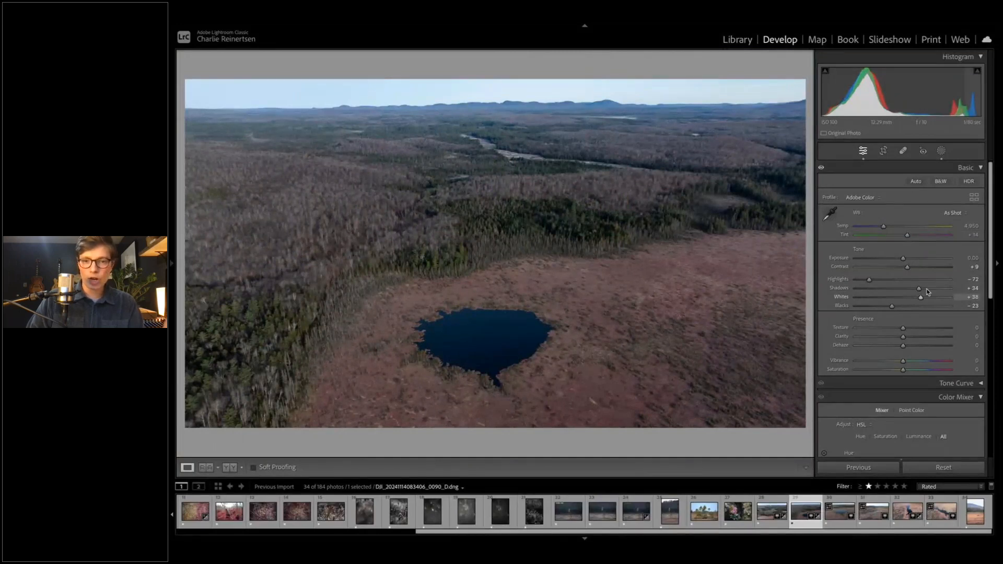
left_click_drag(918, 289, 922, 289)
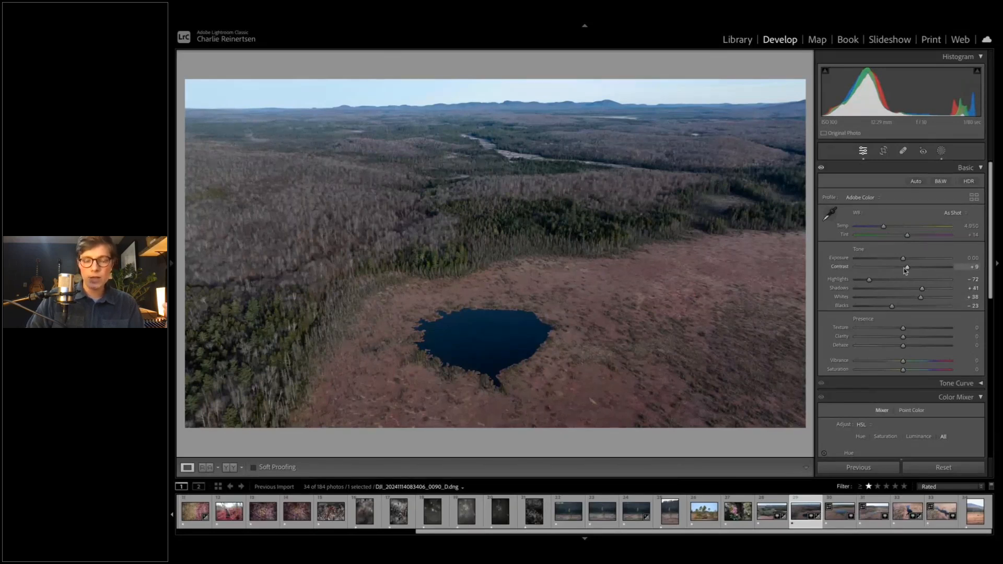
left_click_drag(907, 268, 911, 269)
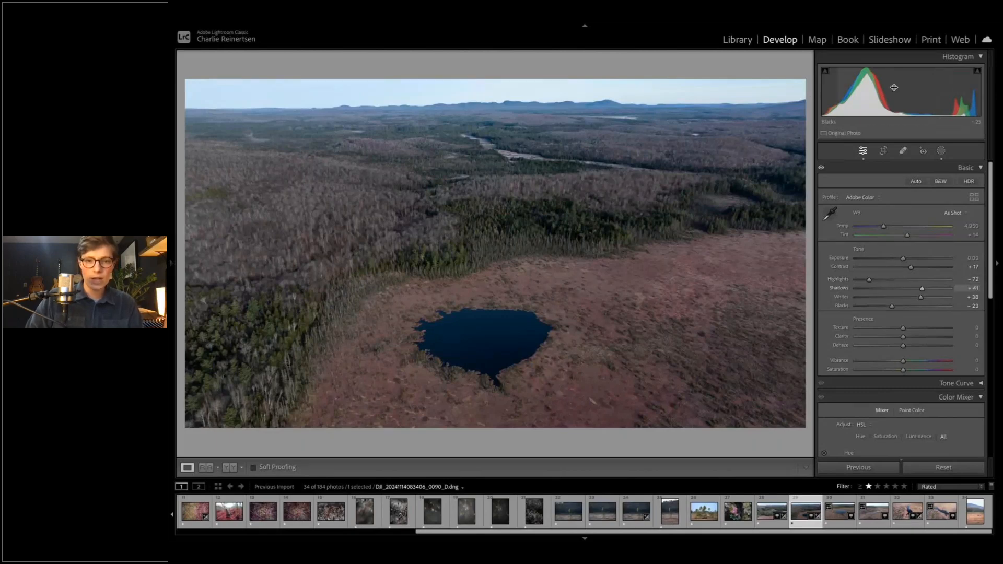
Step: Crop the photo to a full-height vertical frame centred on the pond with the river above it
key("r")
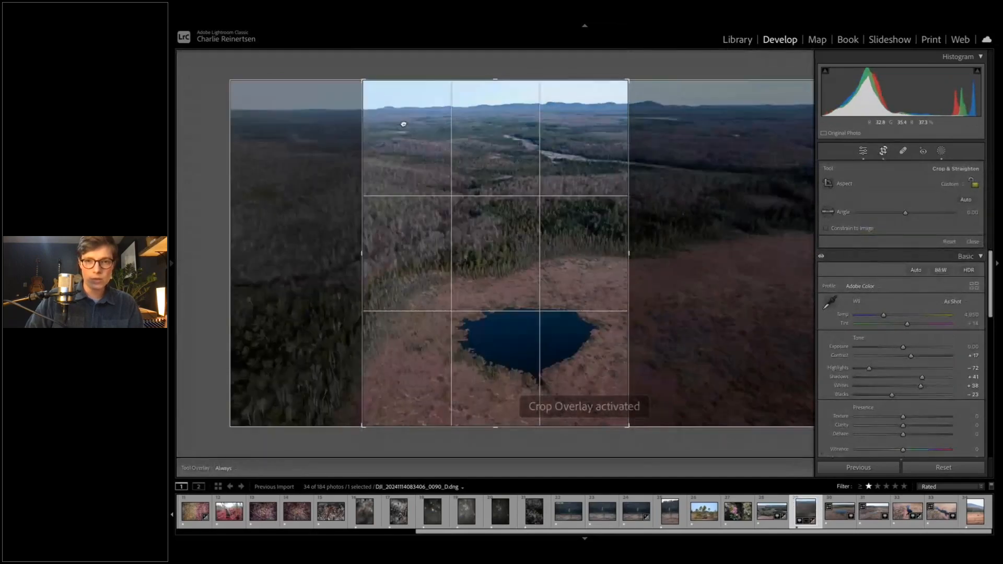
left_click_drag(403, 124, 386, 80)
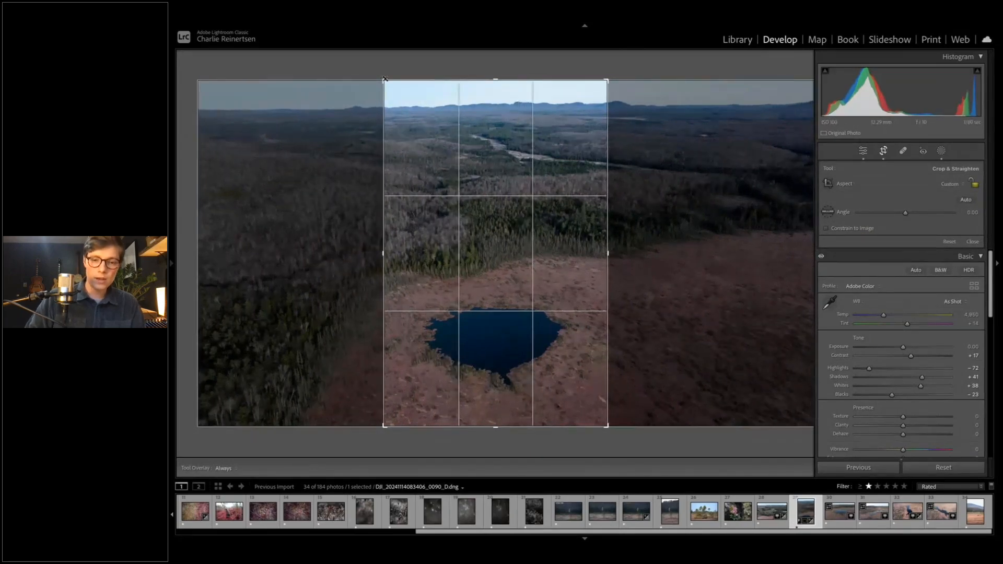
key("r")
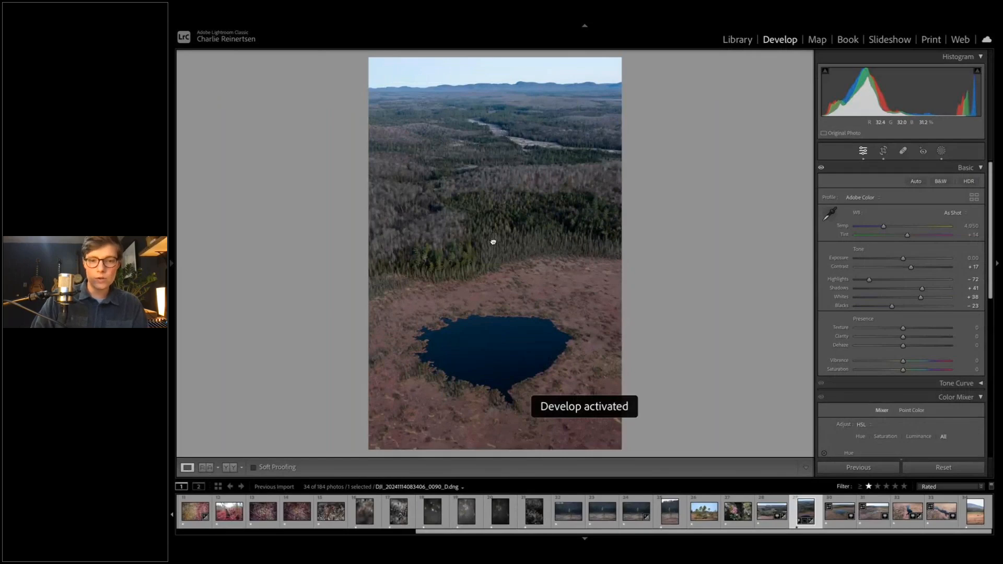
left_click(493, 242)
left_click(499, 239)
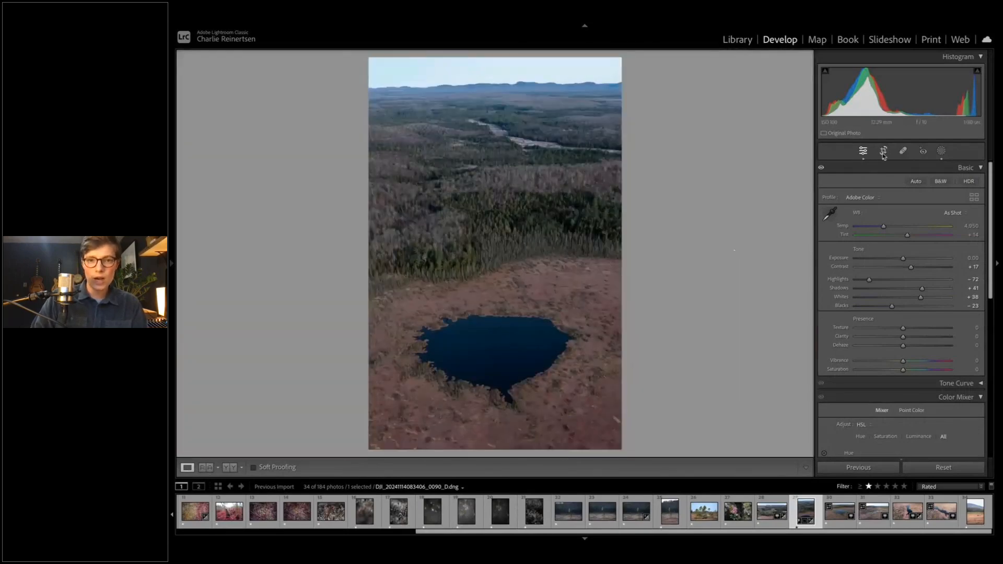
left_click(883, 151)
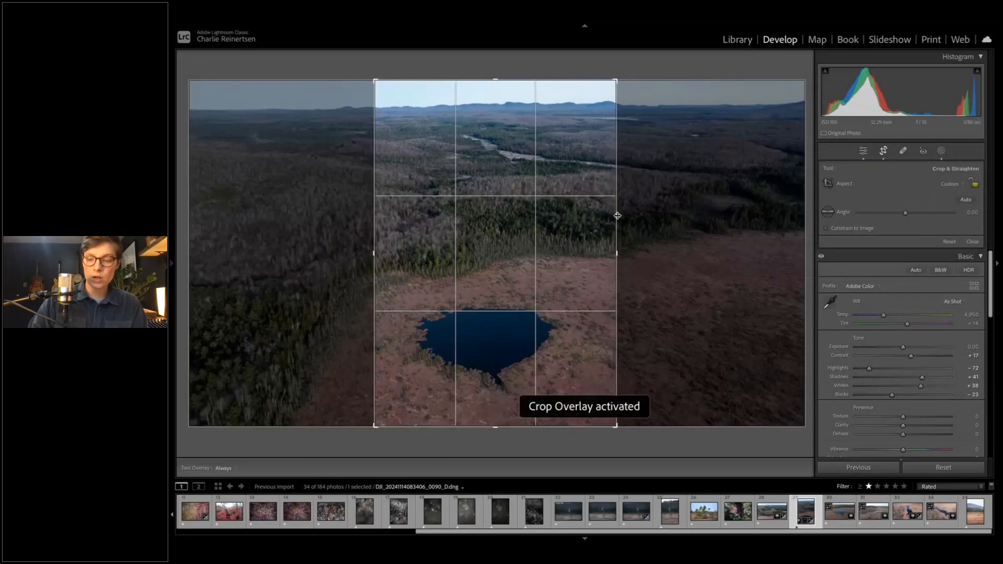
key("Return")
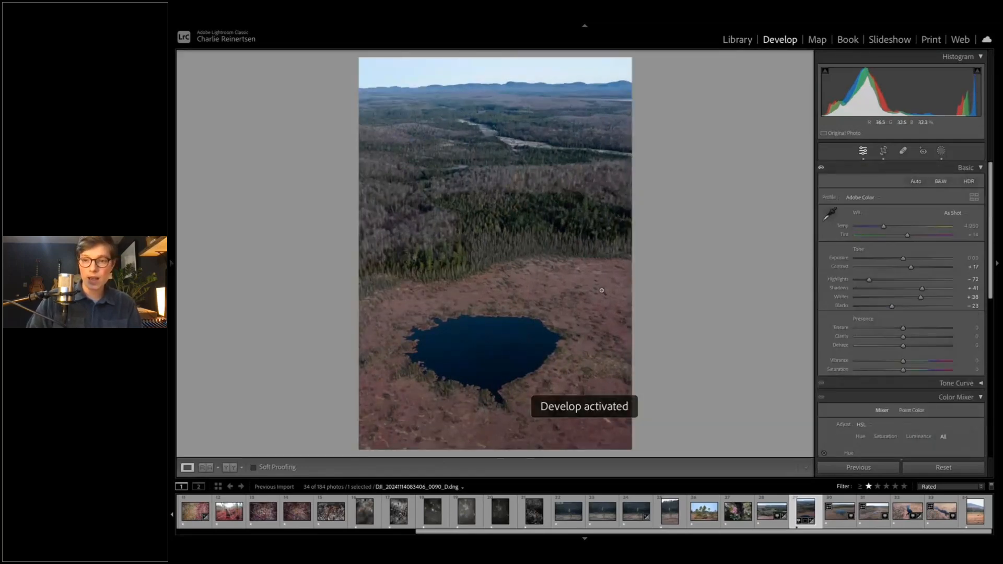
Step: Set the cropped pond photo's Contrast to +36
left_click_drag(912, 267, 920, 269)
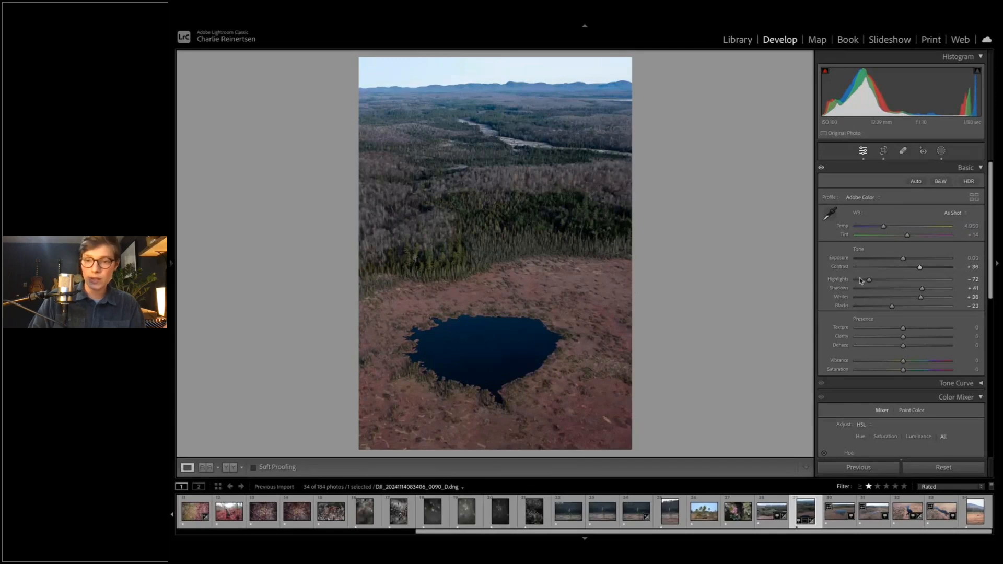
Step: Set the pond photo's Highlights to -82, Saturation to +6 and Vibrance to +3
scroll(879, 283, "down", 1)
left_click_drag(869, 266, 906, 266)
scroll(919, 240, "down", 3)
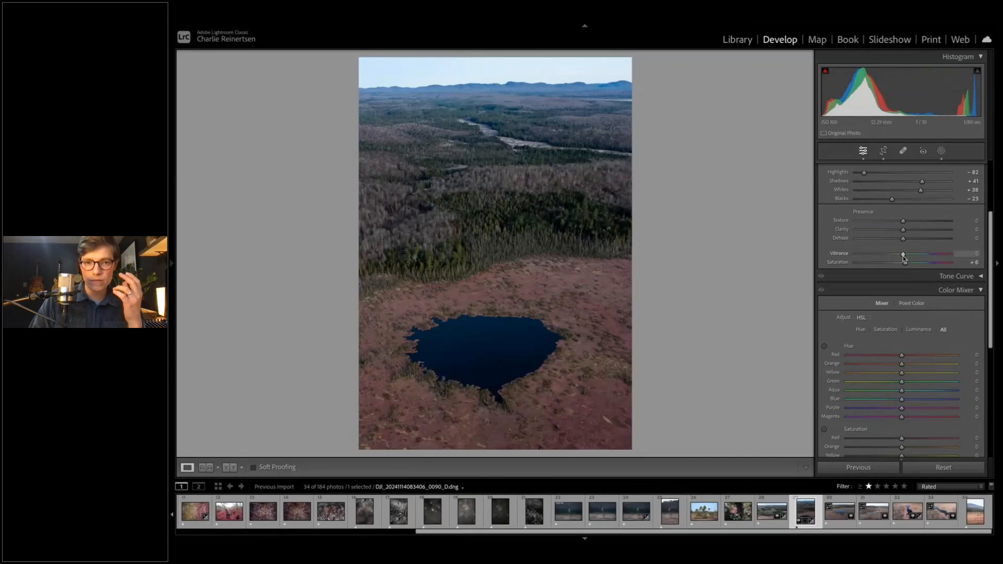
scroll(883, 271, "down", 3)
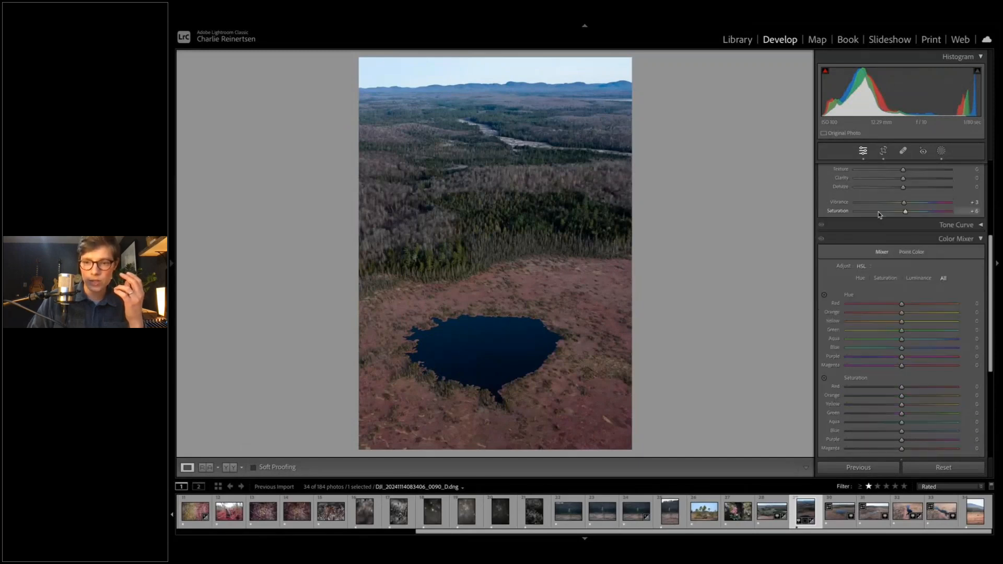
Step: Correct the pond photo's perspective by setting the Vertical transform to -1
scroll(867, 301, "down", 3)
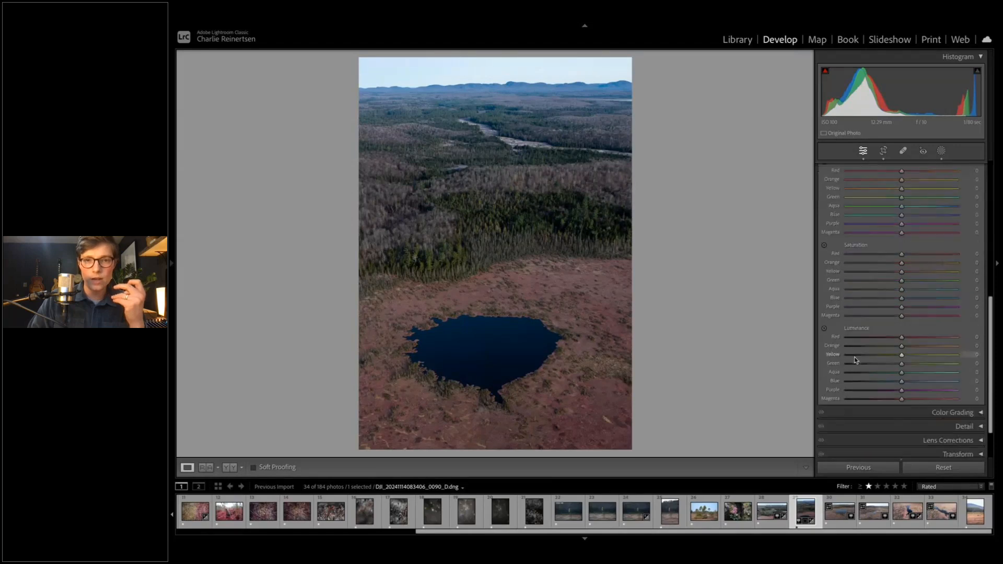
scroll(869, 349, "down", 1)
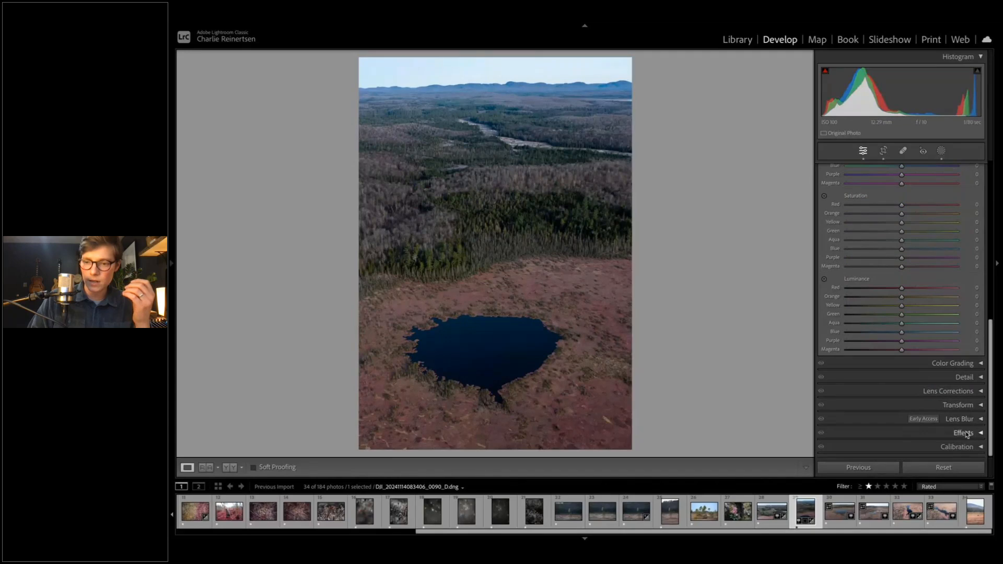
left_click(958, 405)
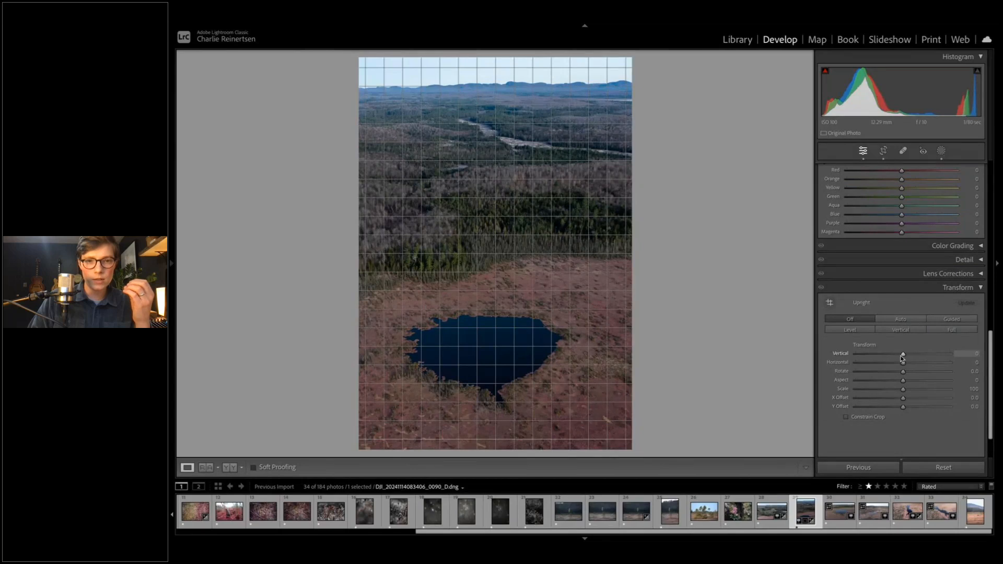
left_click_drag(902, 355, 902, 358)
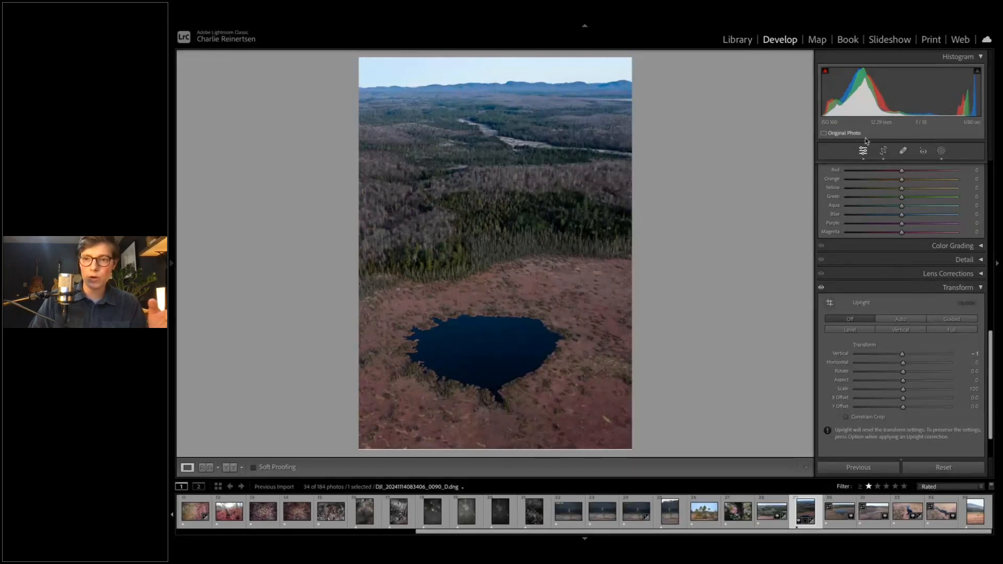
Step: Rotate the pond photo's crop slightly to straighten the horizon, and leave cropping
left_click(883, 151)
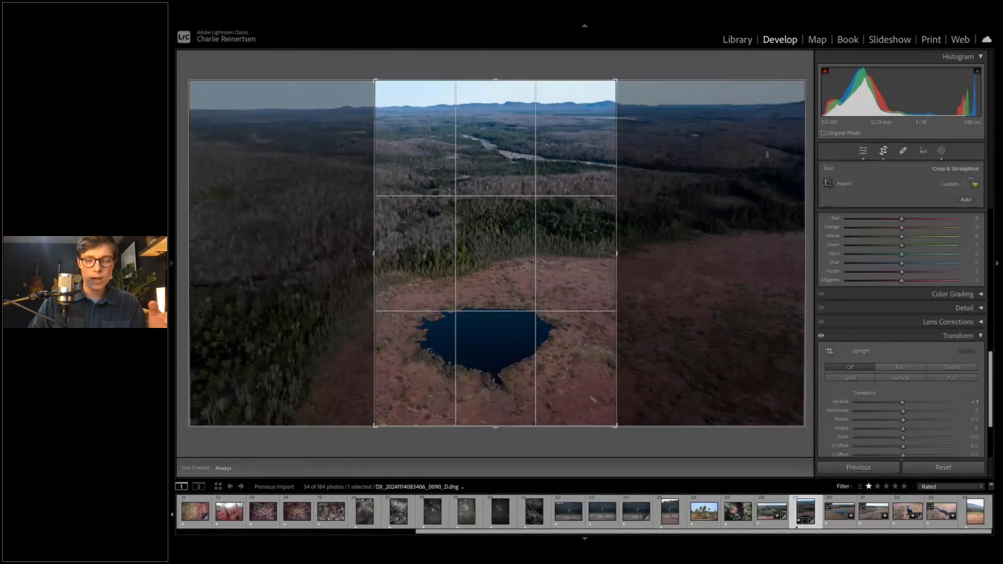
left_click_drag(767, 154, 692, 164)
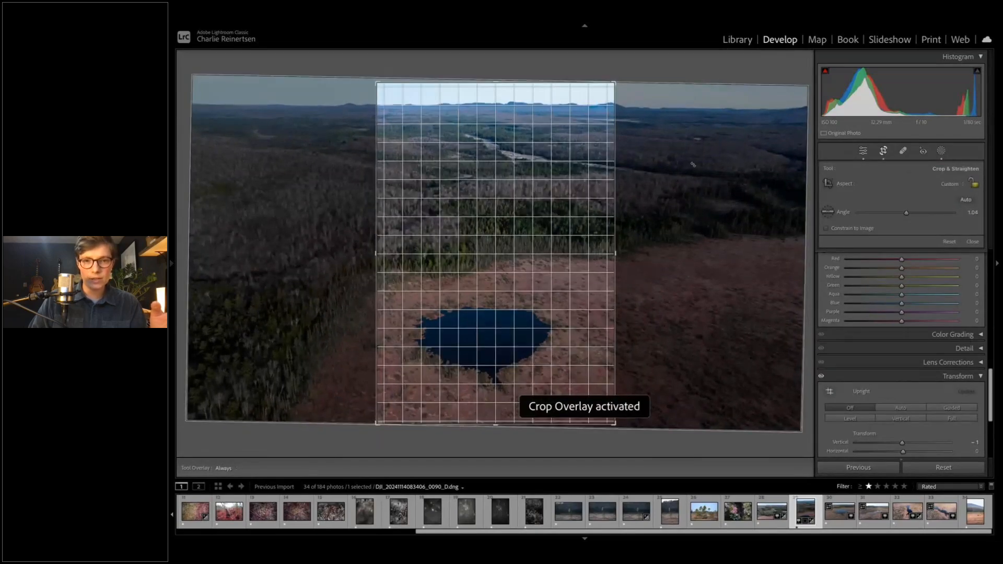
key("r")
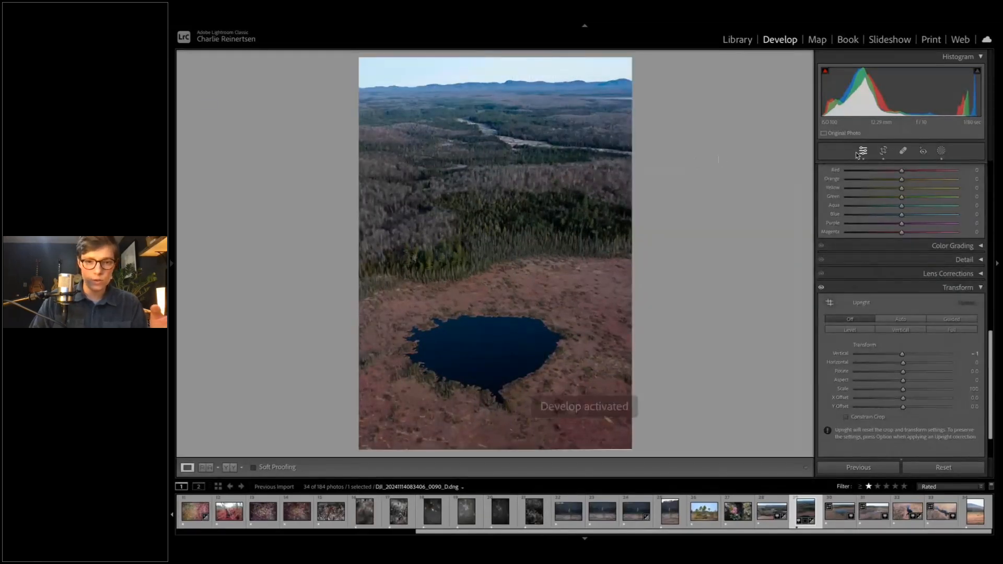
key("r")
key("r")
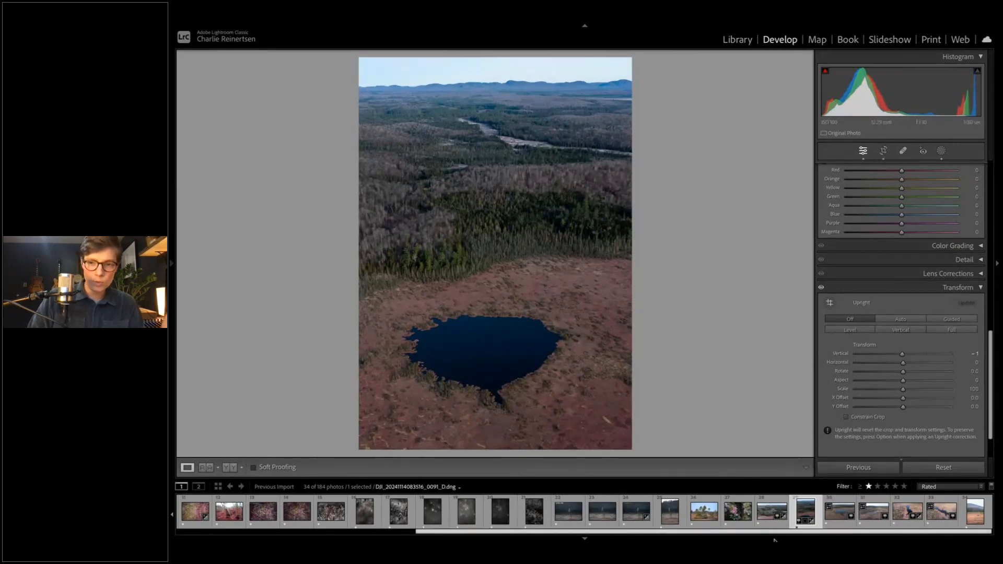
right_click(806, 514)
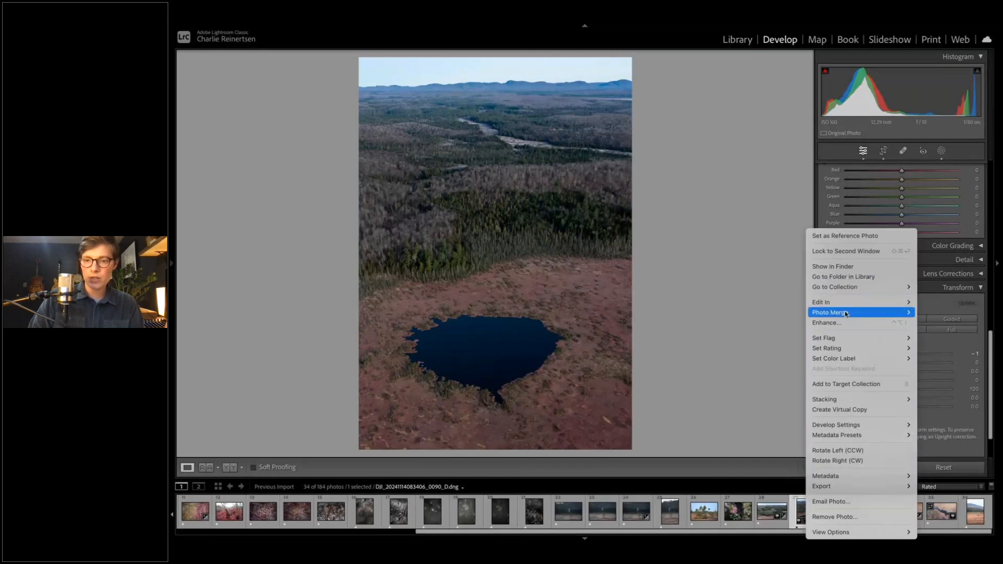
mouse_move(842, 357)
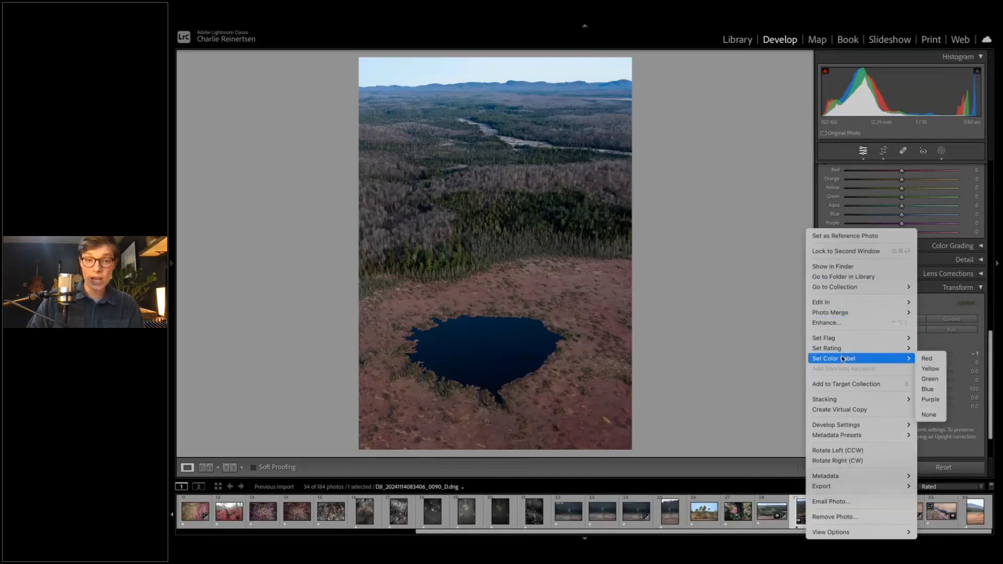
left_click(715, 250)
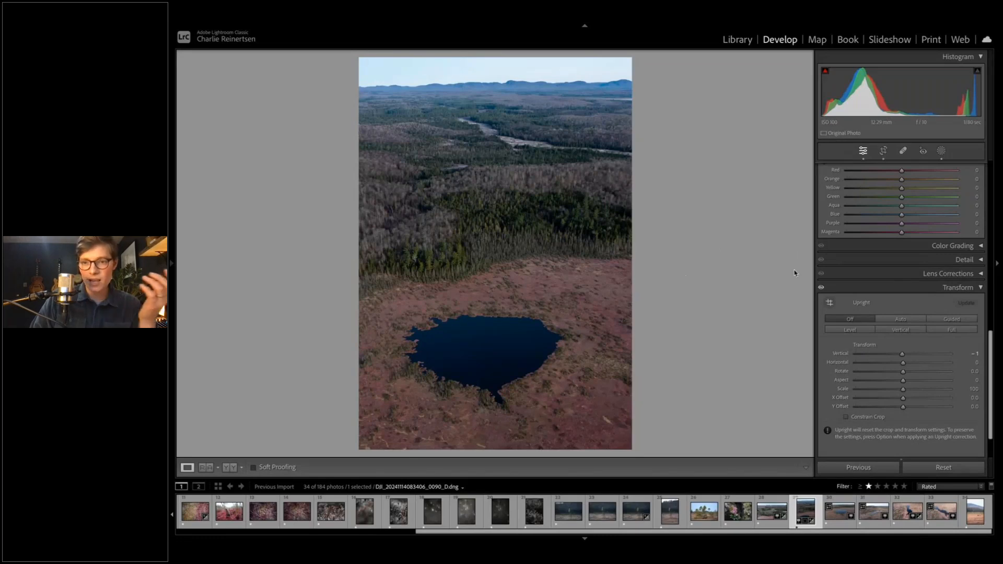
Step: Set the pond photo's Highlights to -97, Shadows to +71 and Contrast to +39, with Exposure reset to 0.00
scroll(838, 250, "up", 10)
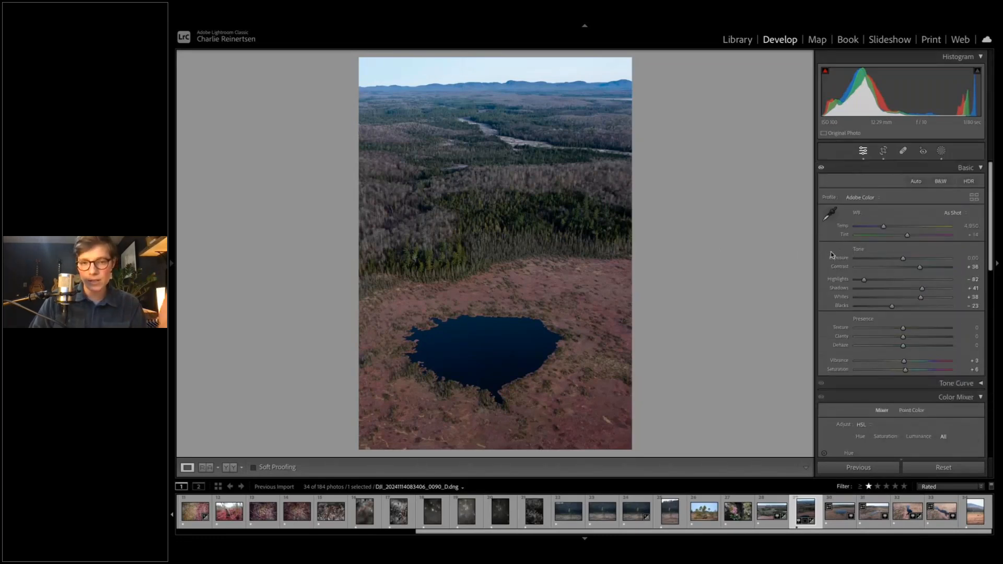
left_click(935, 289)
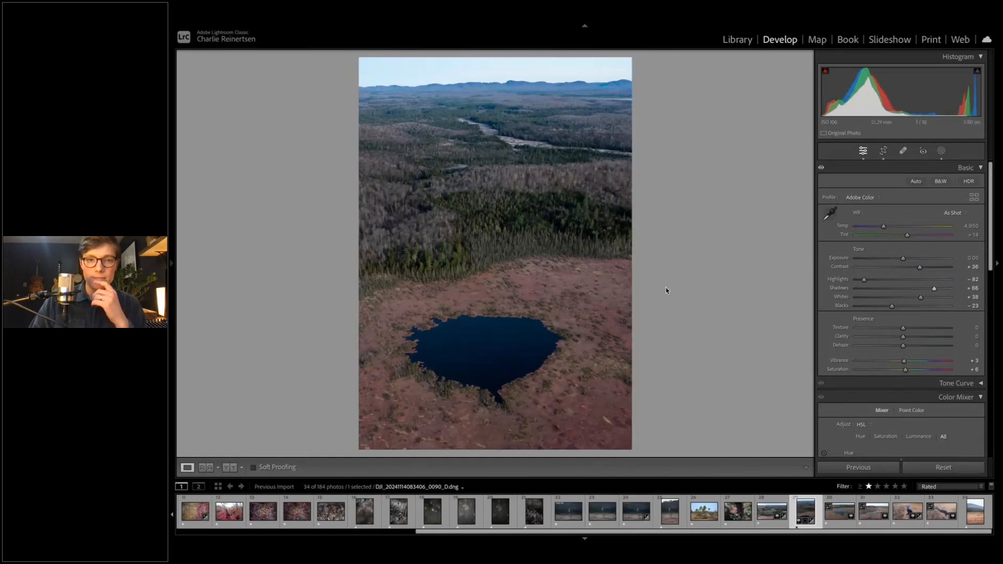
left_click_drag(864, 279, 857, 280)
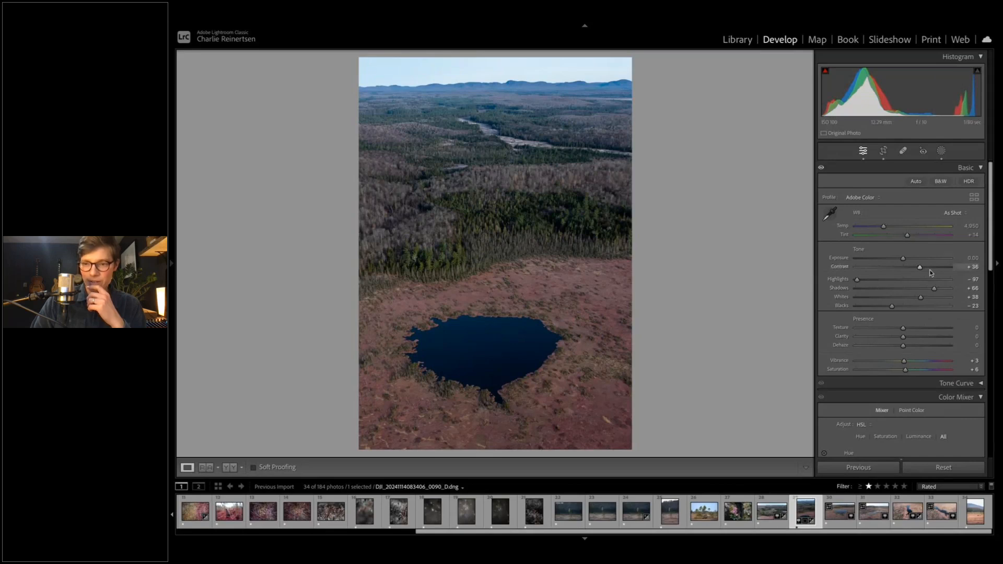
left_click_drag(934, 289, 936, 290)
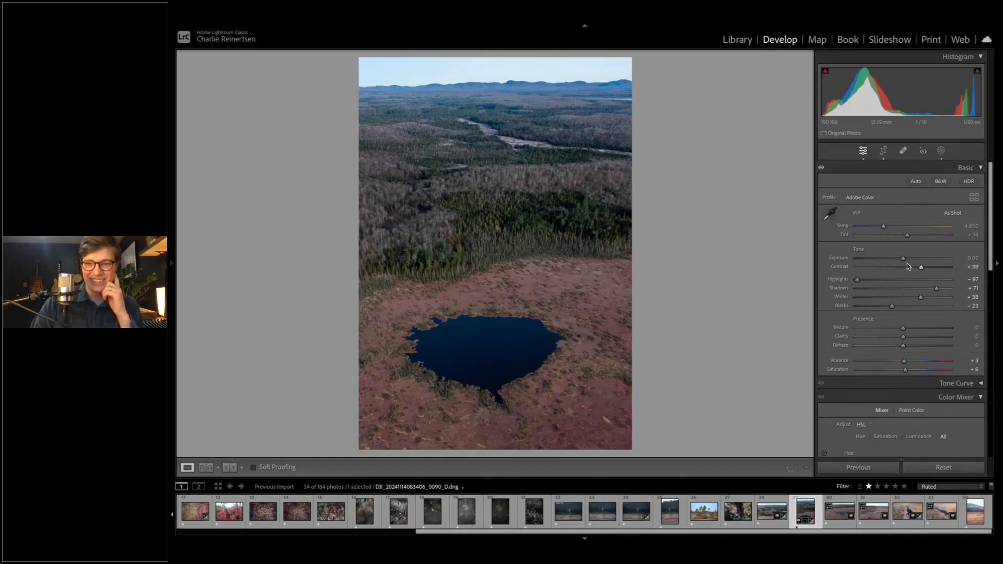
left_click_drag(904, 259, 905, 259)
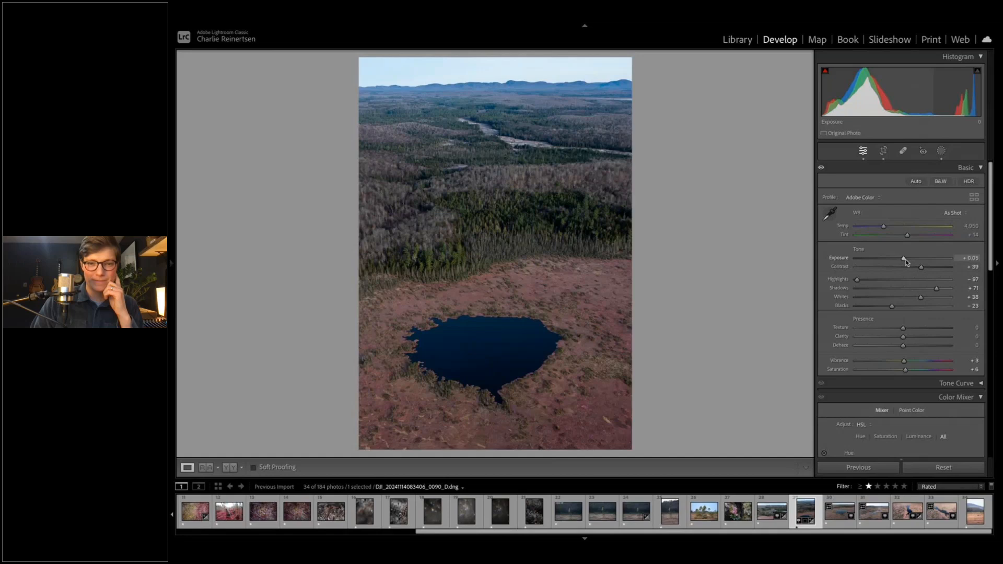
double_click(904, 259)
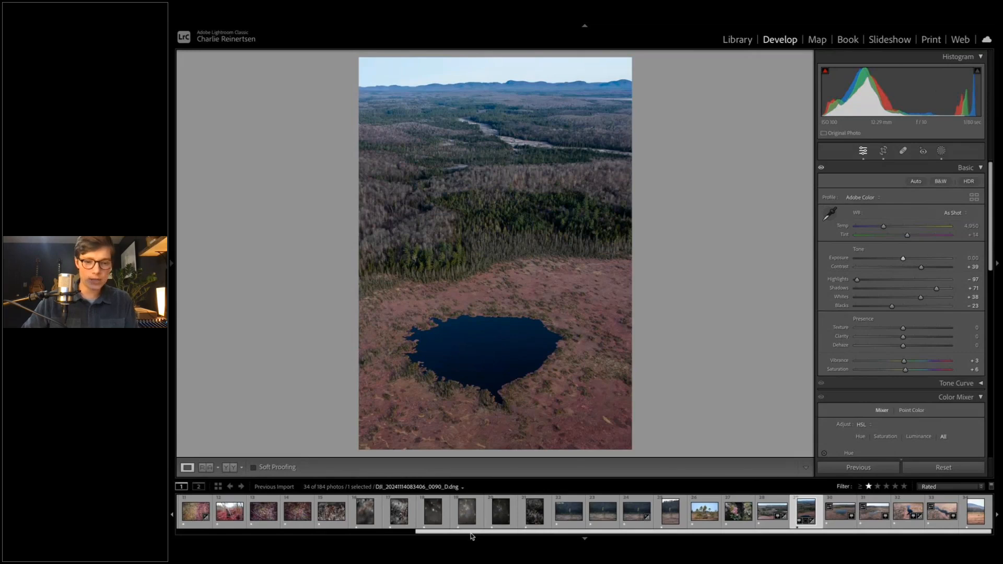
left_click_drag(471, 536, 182, 541)
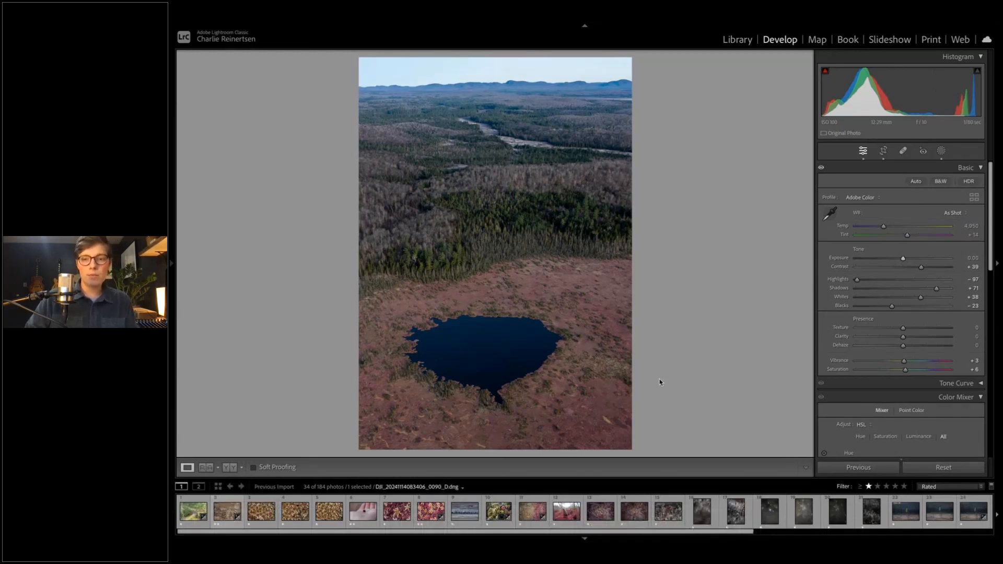
scroll(868, 316, "down", 10)
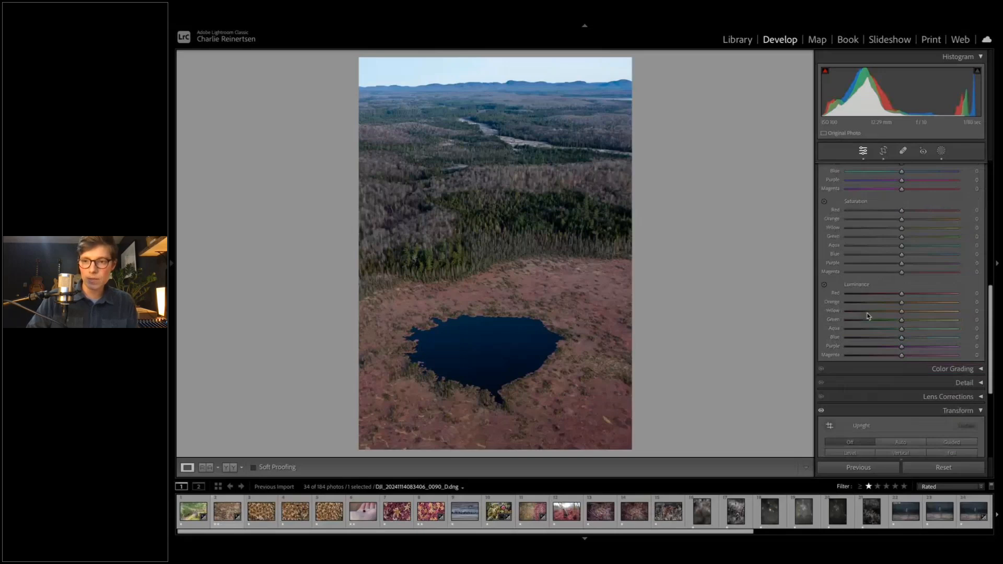
scroll(872, 312, "down", 1)
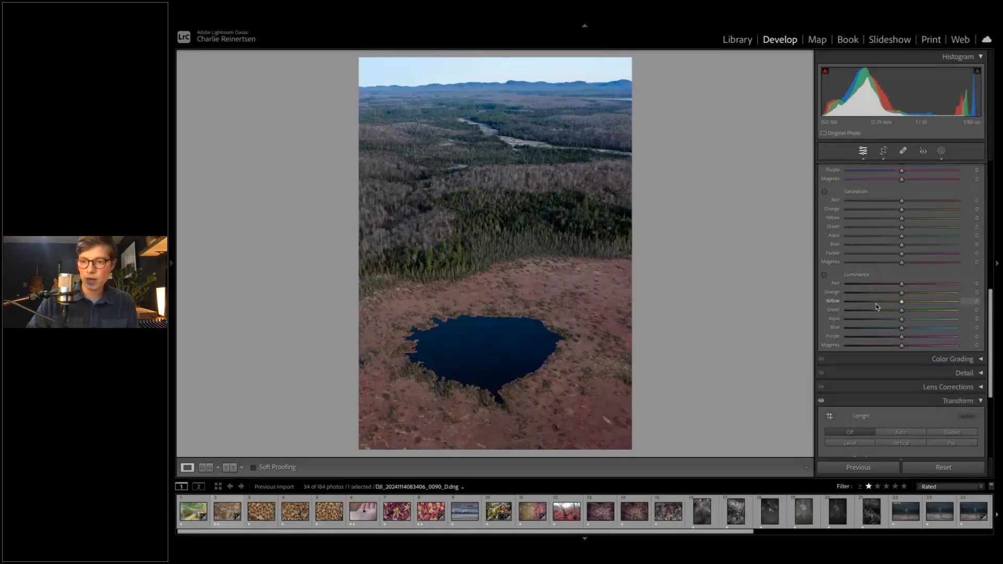
scroll(876, 307, "down", 2)
scroll(919, 336, "up", 8)
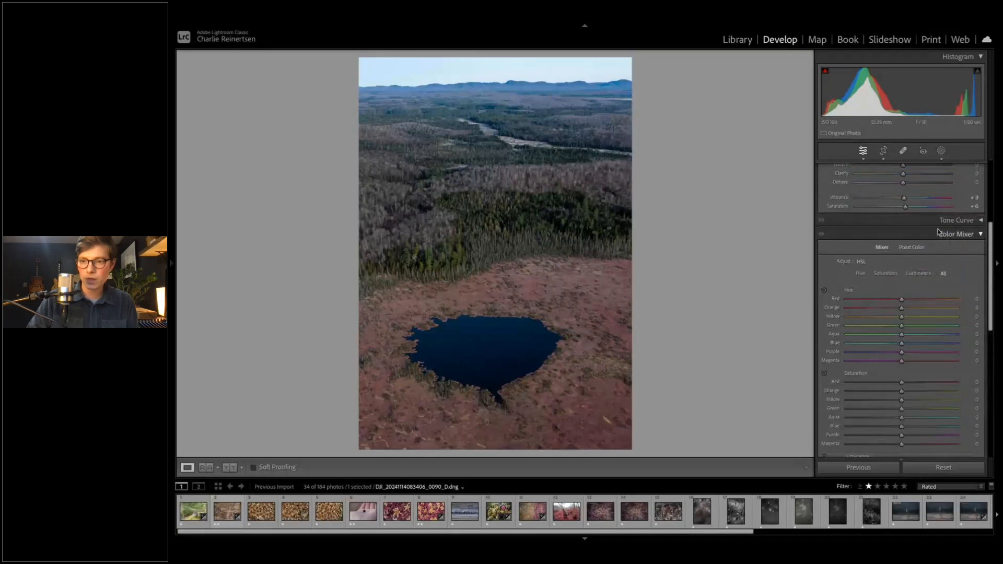
scroll(935, 234, "up", 8)
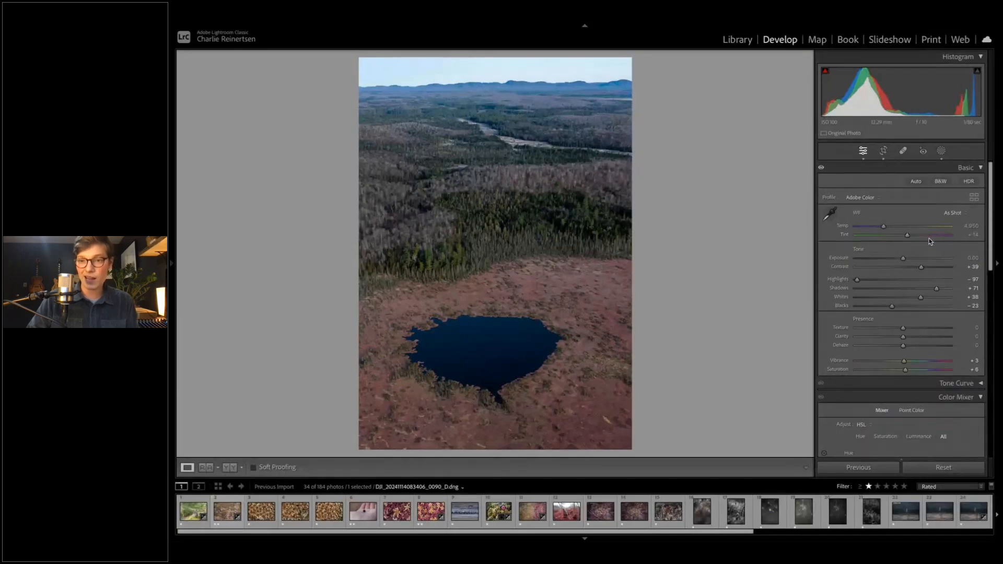
scroll(893, 344, "down", 1)
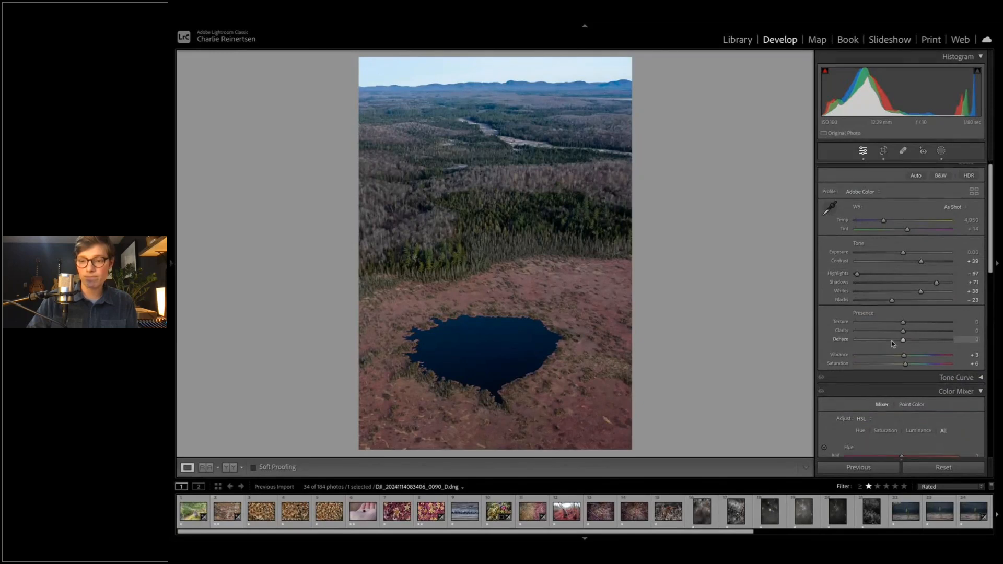
Step: Expand the Tone Curve, collapse the Color Mixer, and show the Detail settings down to manual noise reduction
left_click(919, 378)
scroll(913, 368, "down", 5)
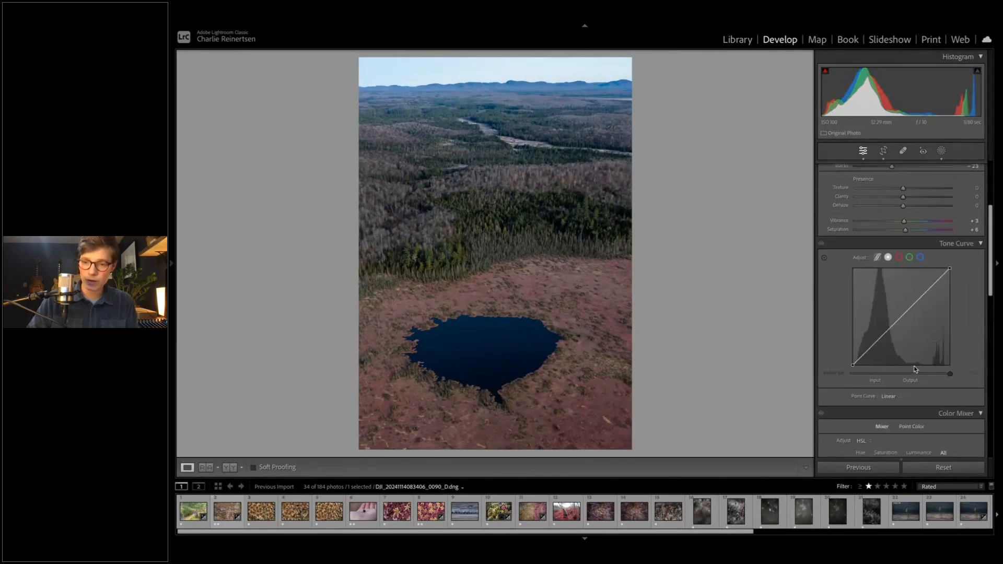
scroll(914, 367, "down", 2)
left_click(932, 364)
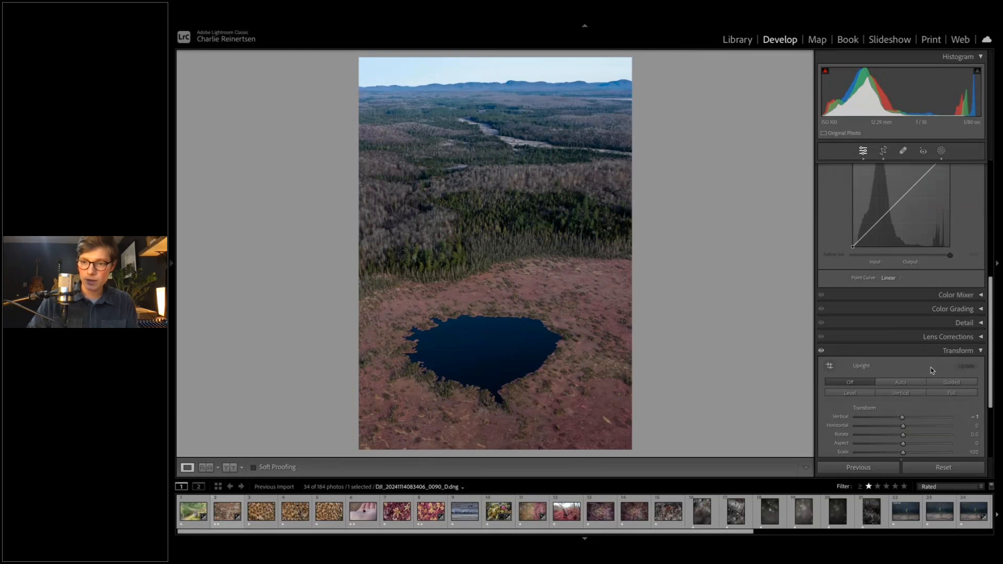
left_click(964, 322)
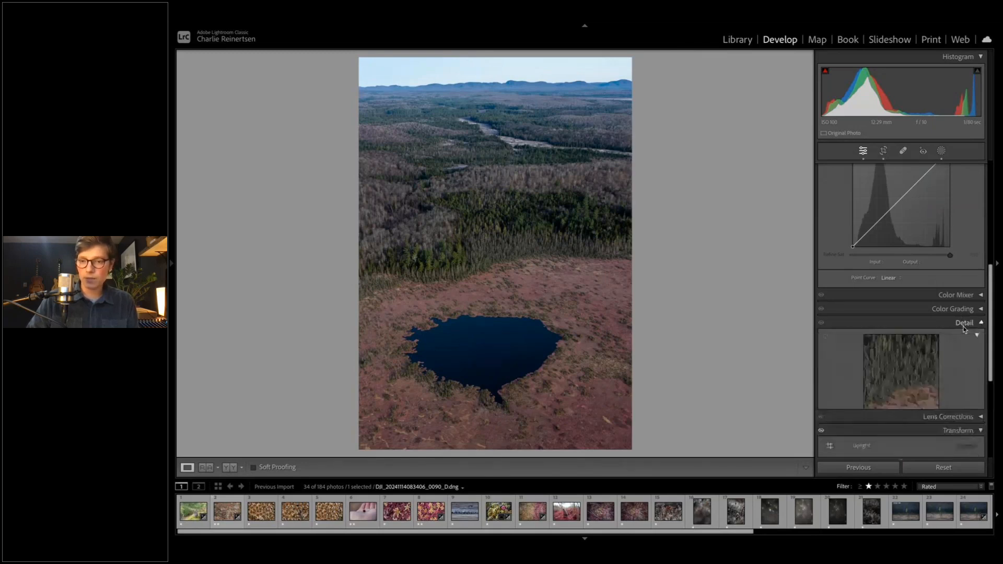
scroll(857, 313, "down", 6)
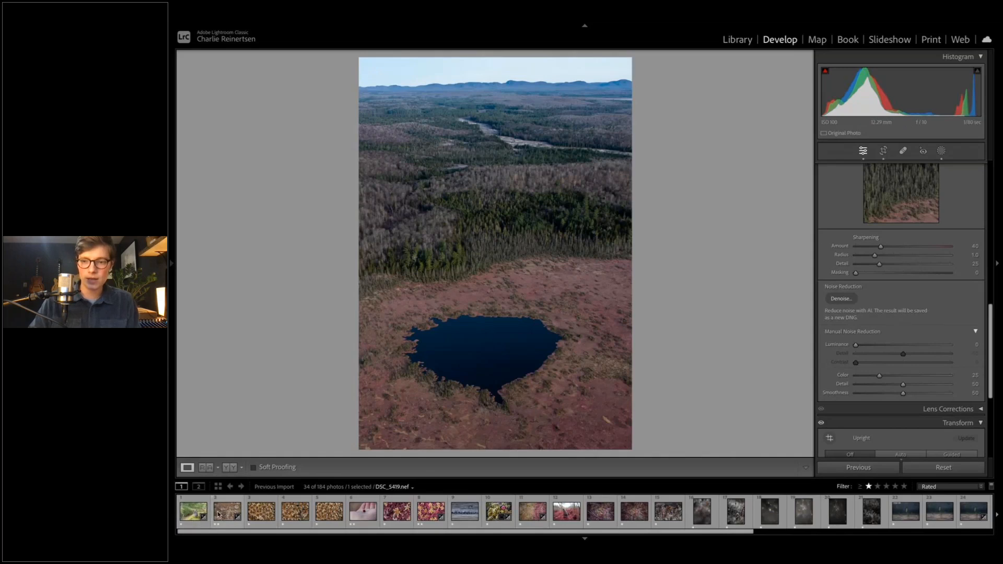
Step: Set the manual Luminance noise reduction to 10, judging it on the pond's water and shoreline up close
left_click(877, 346)
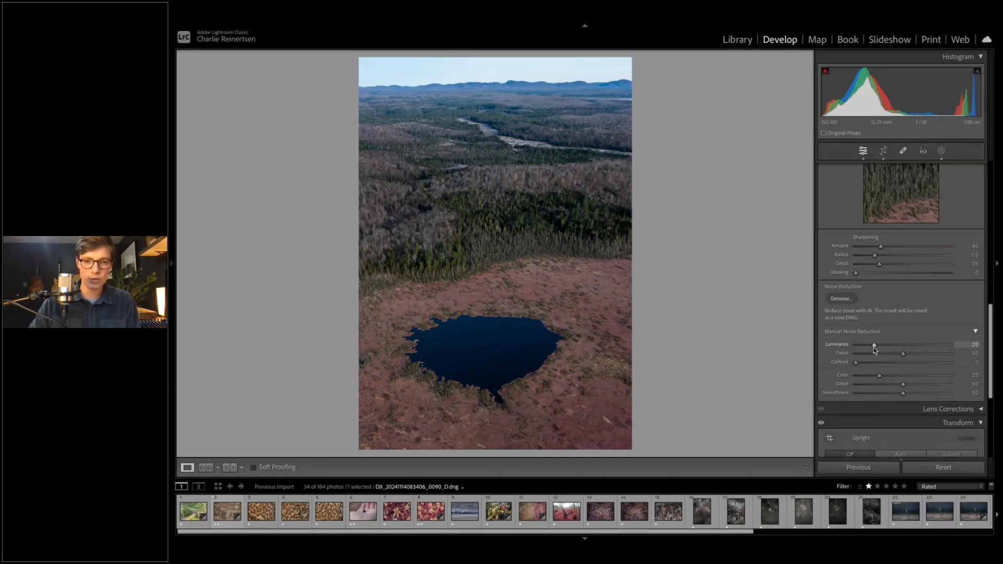
left_click(481, 358)
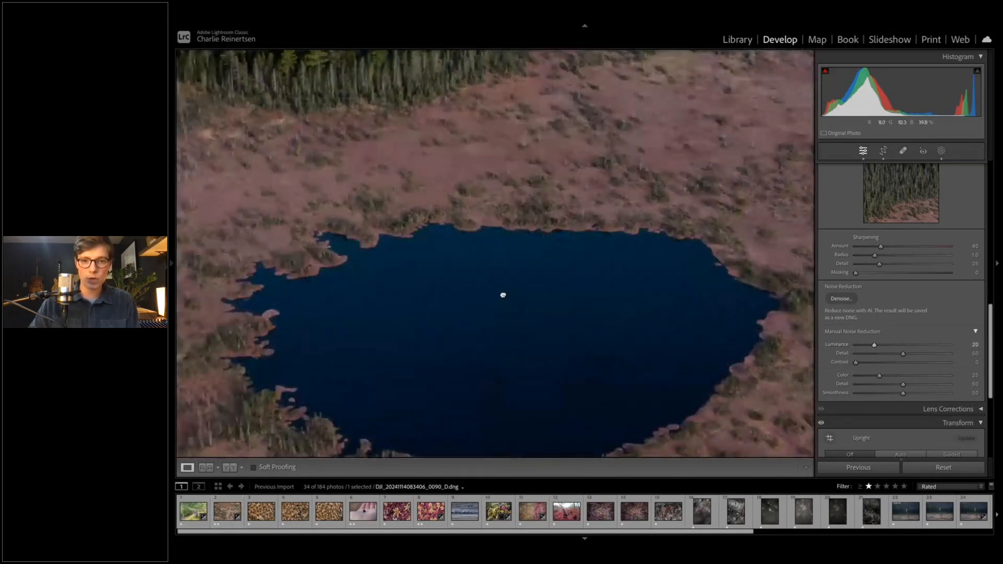
left_click_drag(504, 295, 574, 240)
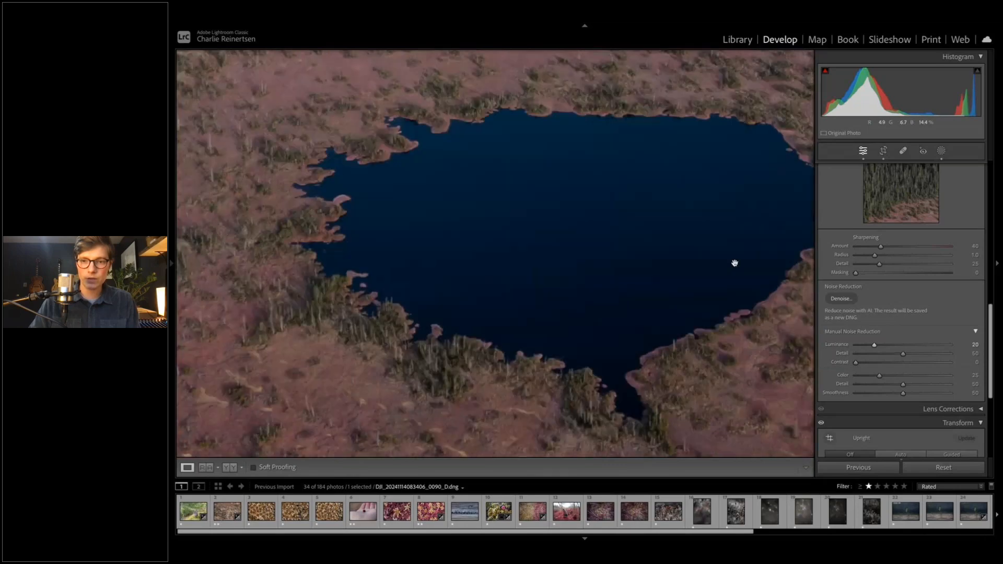
left_click(919, 346)
left_click(865, 346)
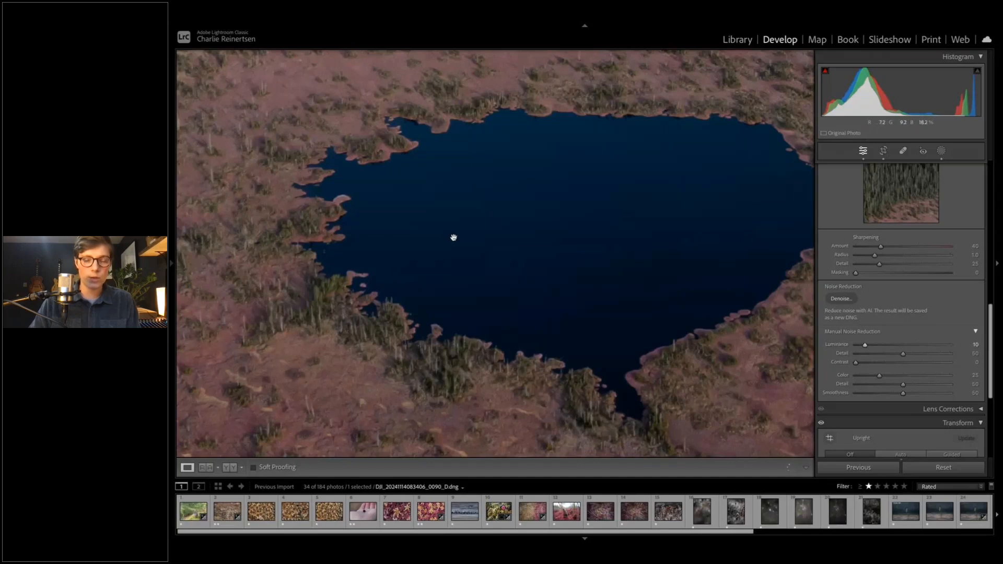
left_click(454, 238)
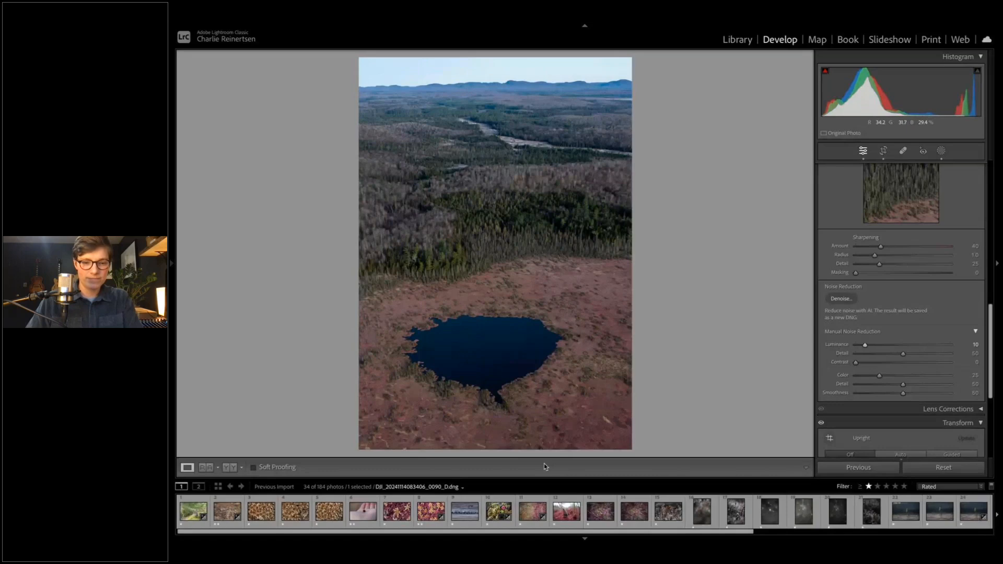
Step: Select the photo of frosted plants rising from red moss and view it full screen
left_click(569, 508)
key("f")
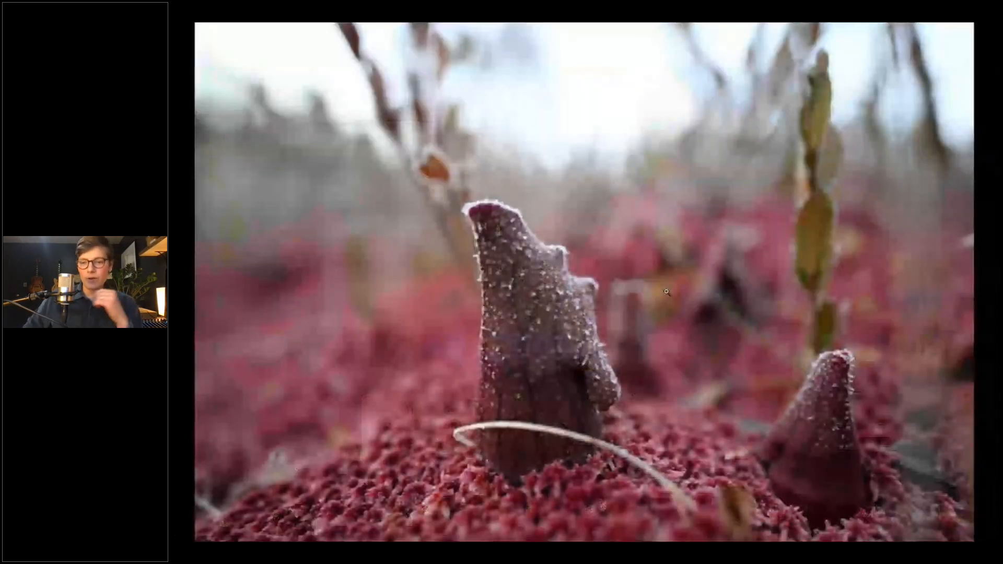